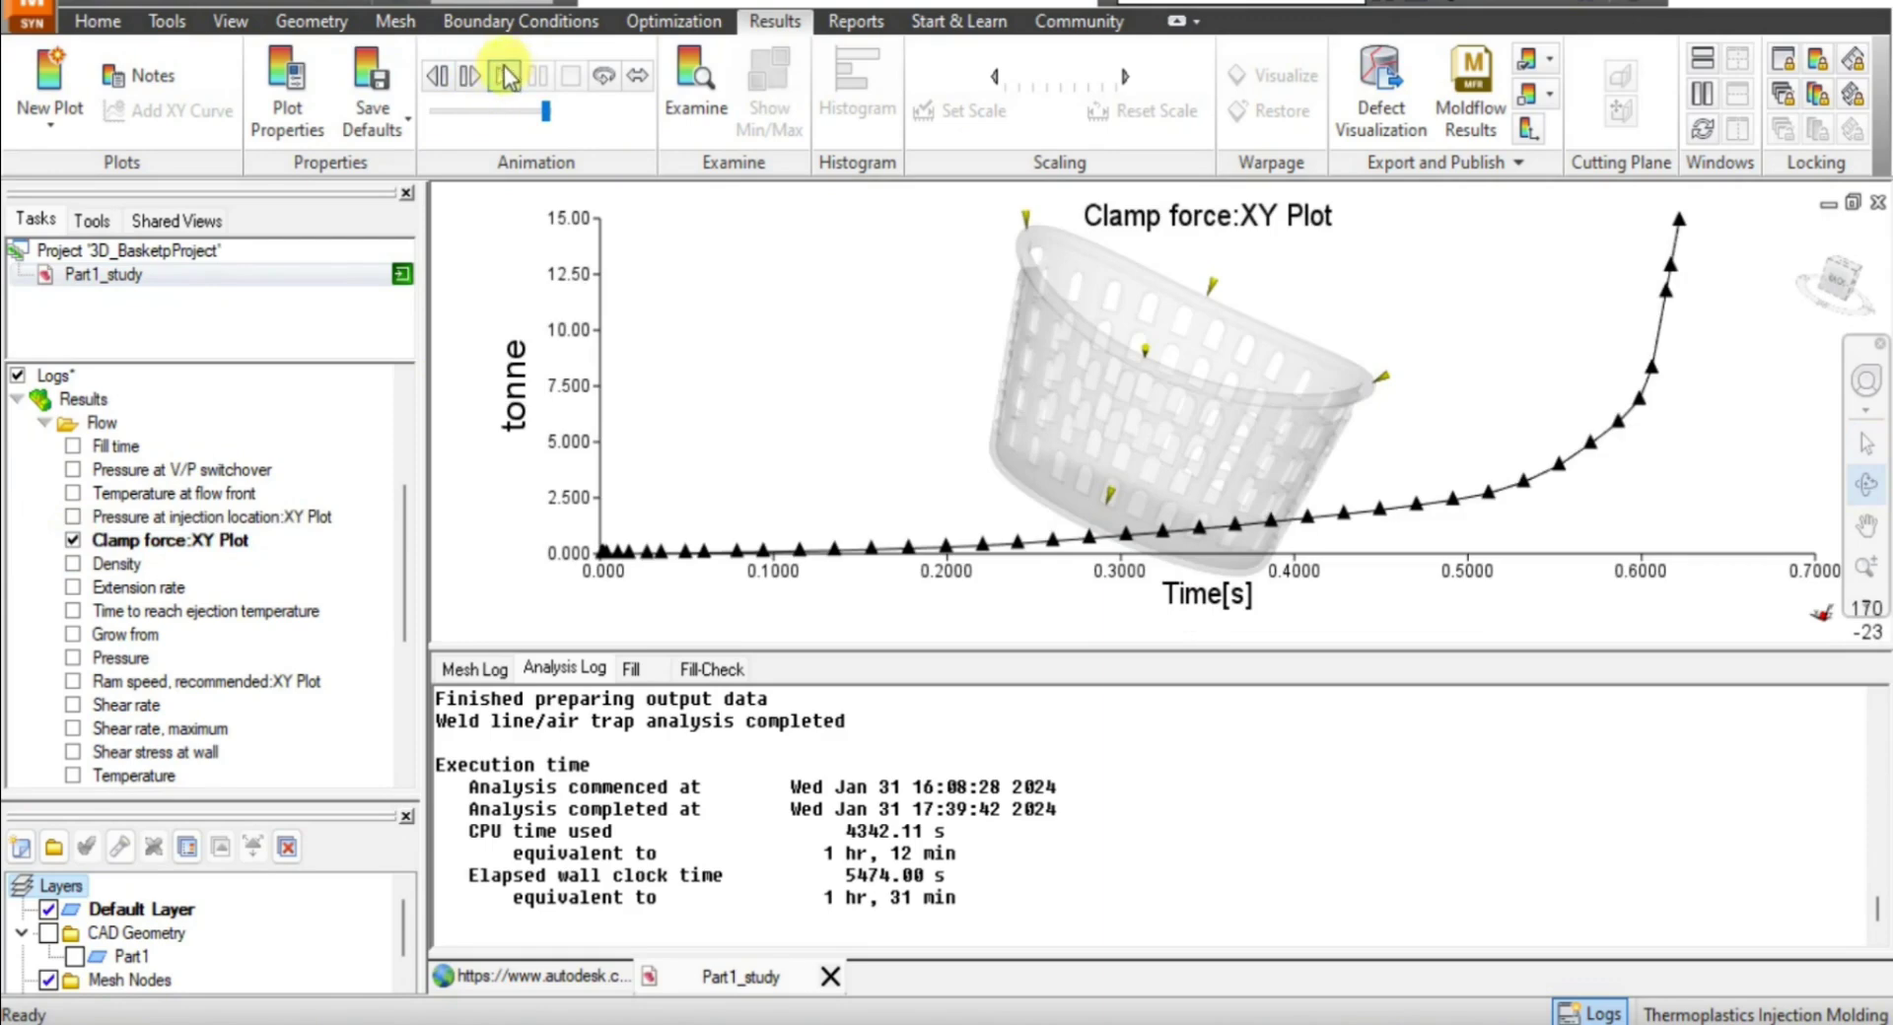
Review the clamp force, density and extension rate results of the Part1 study, playing their animations.
click(504, 76)
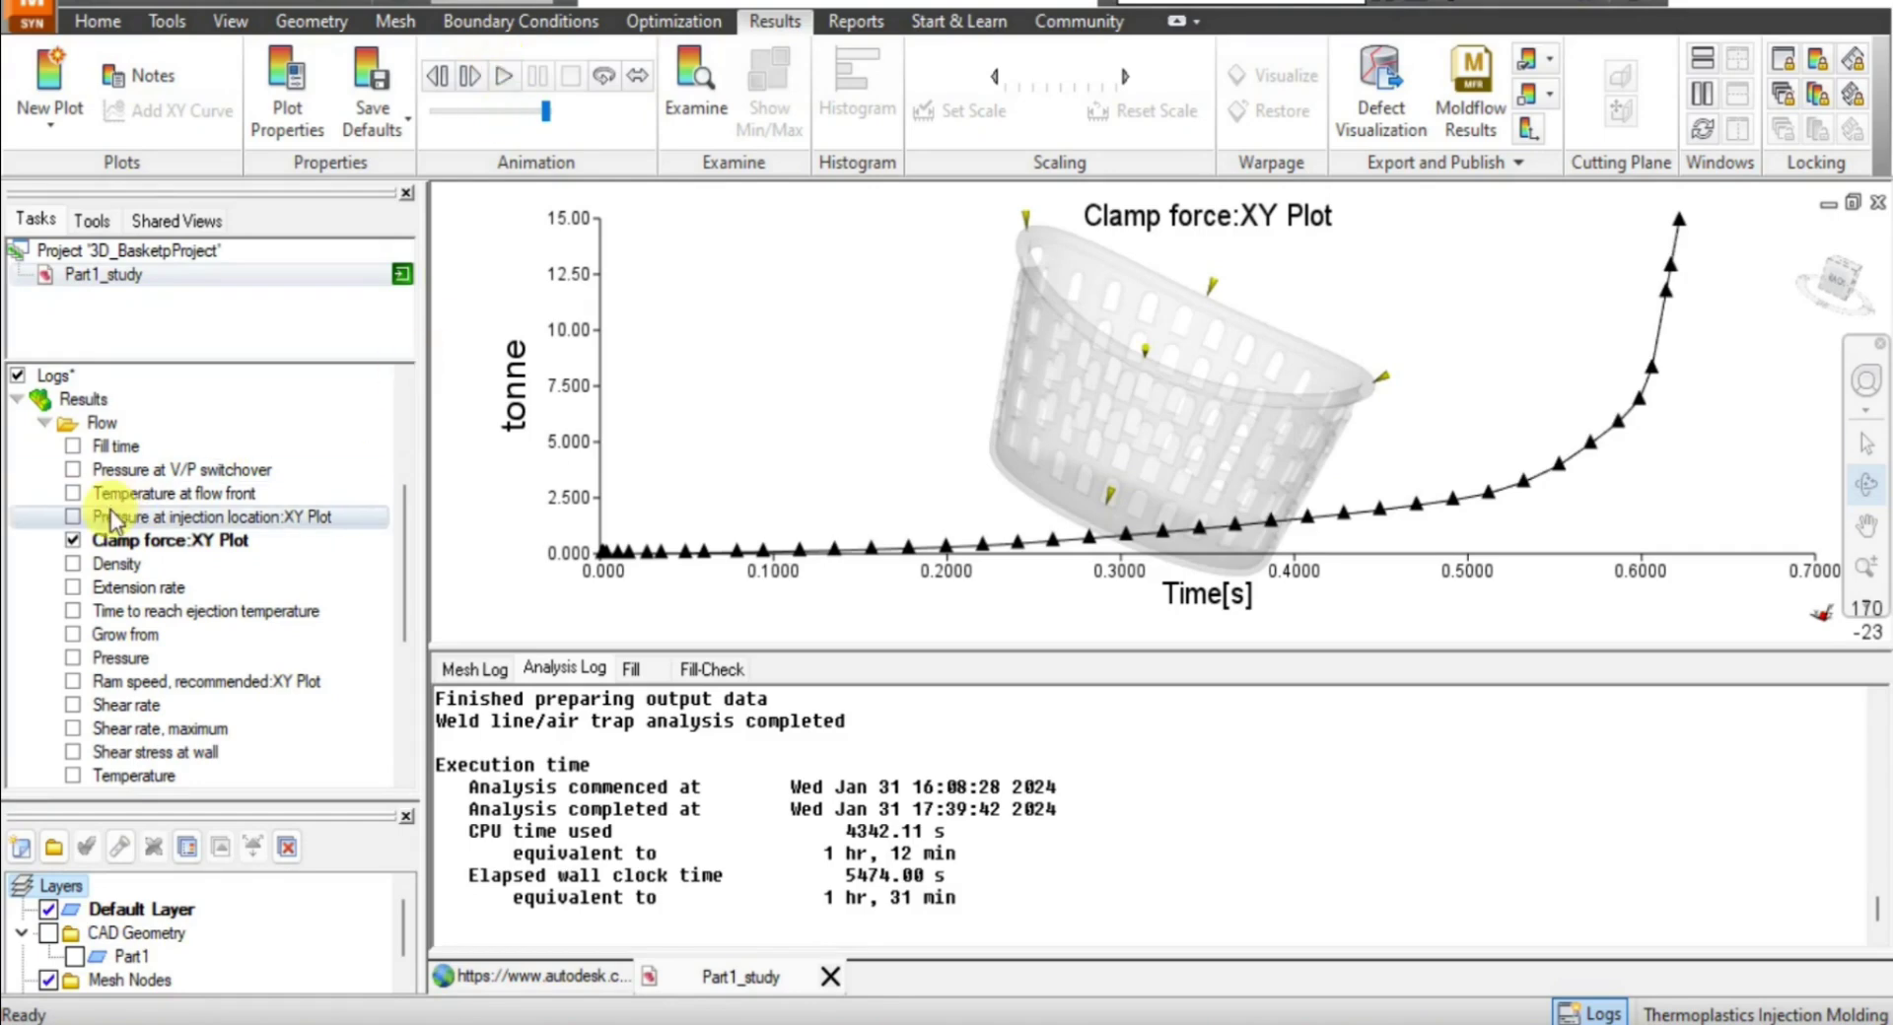
click(73, 564)
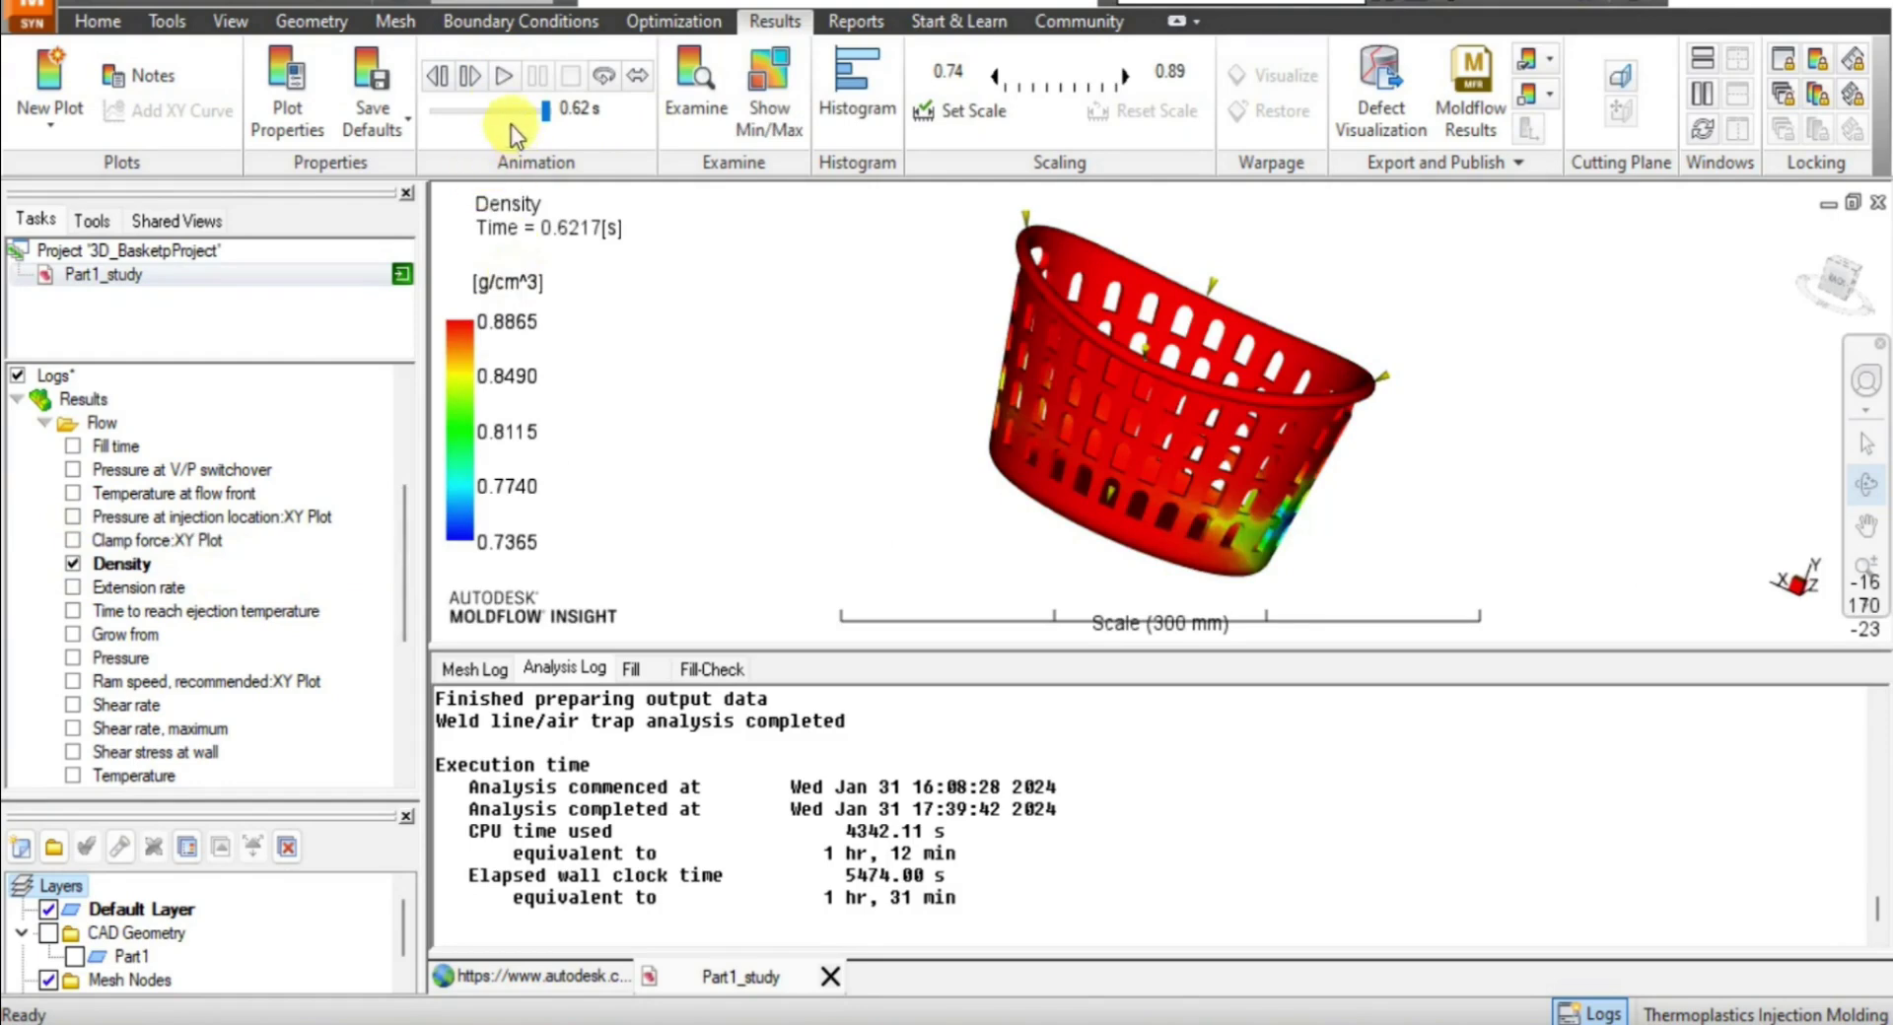
click(494, 81)
click(492, 323)
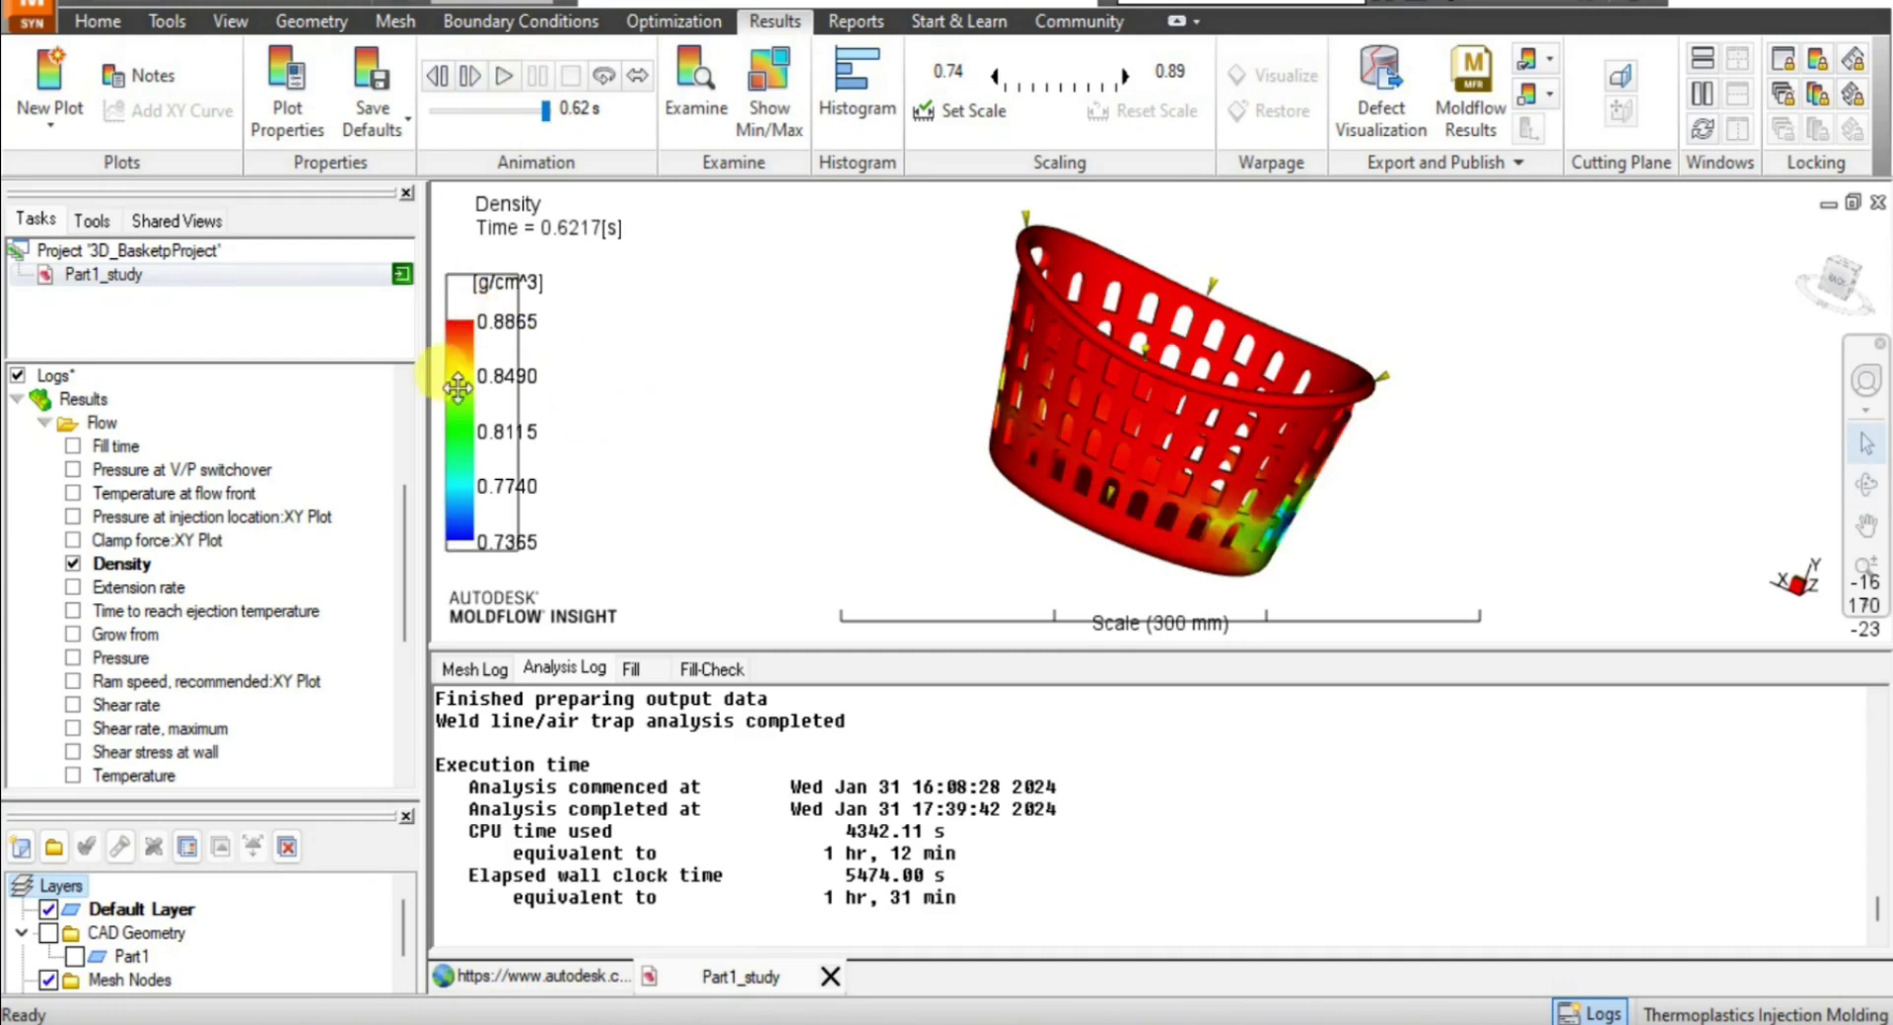
click(73, 588)
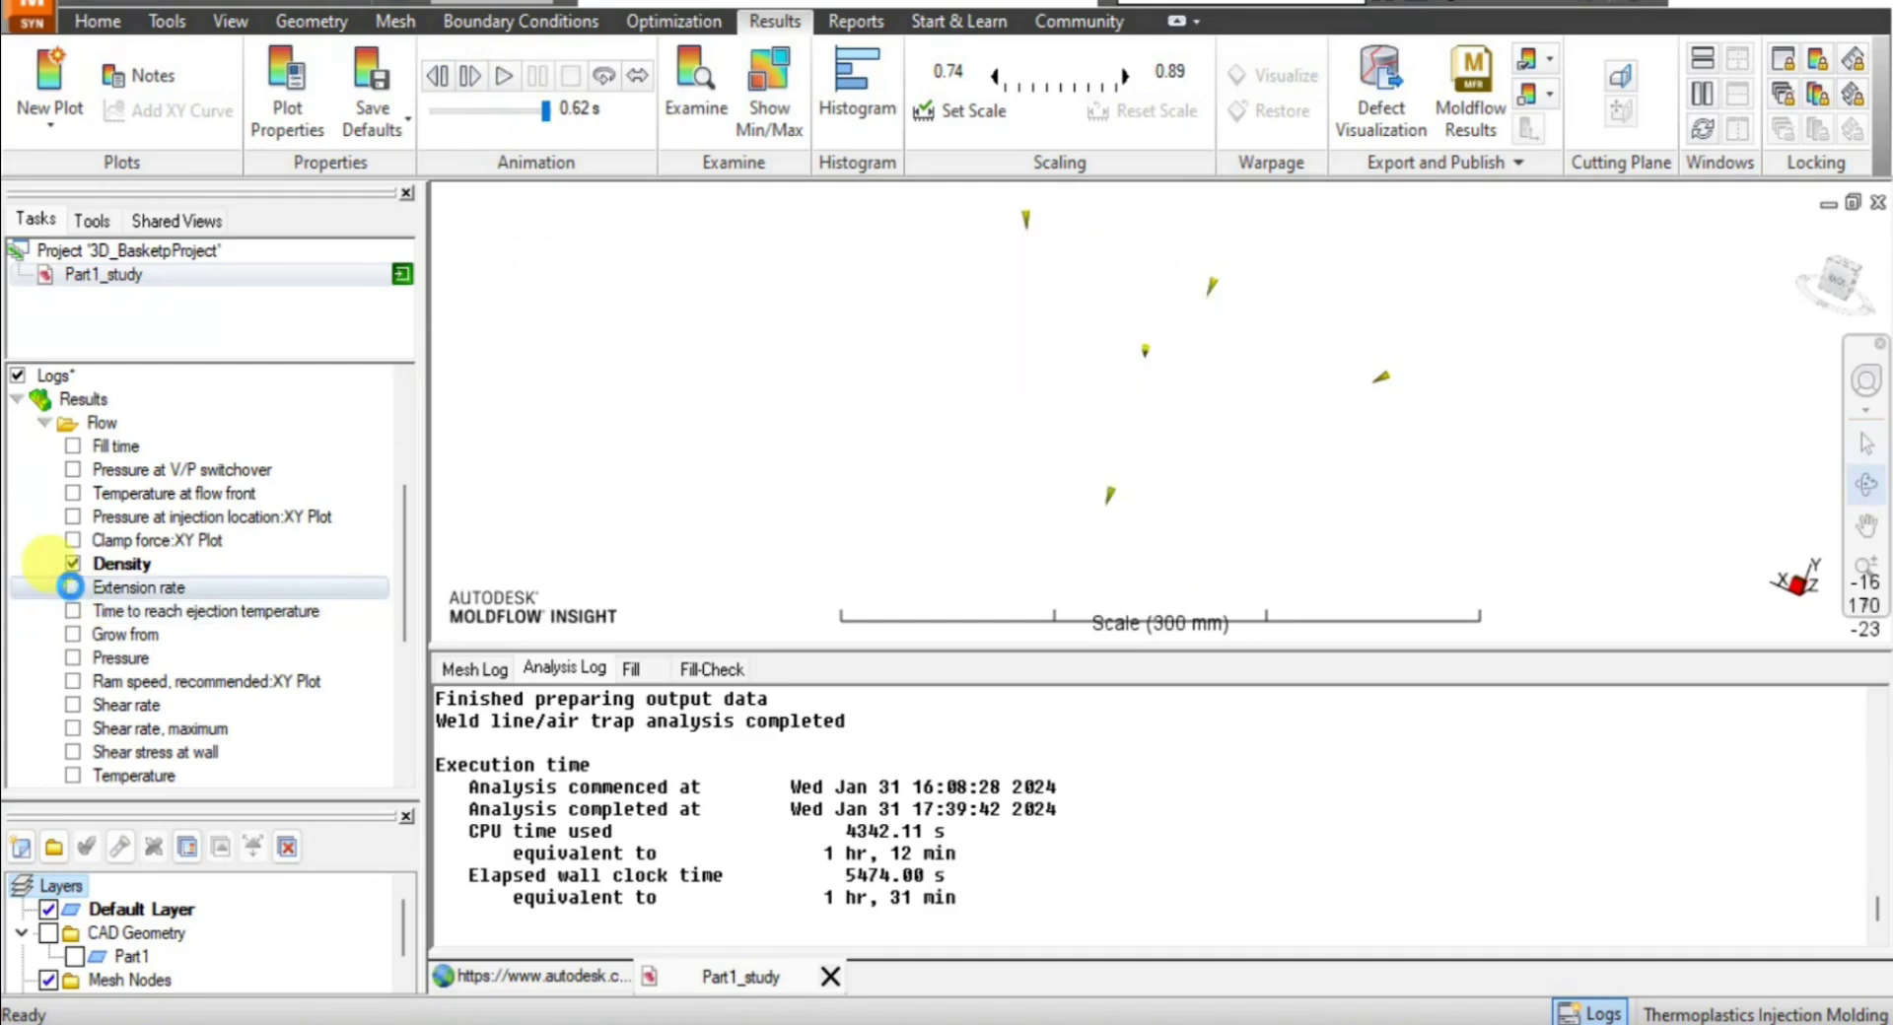
click(505, 77)
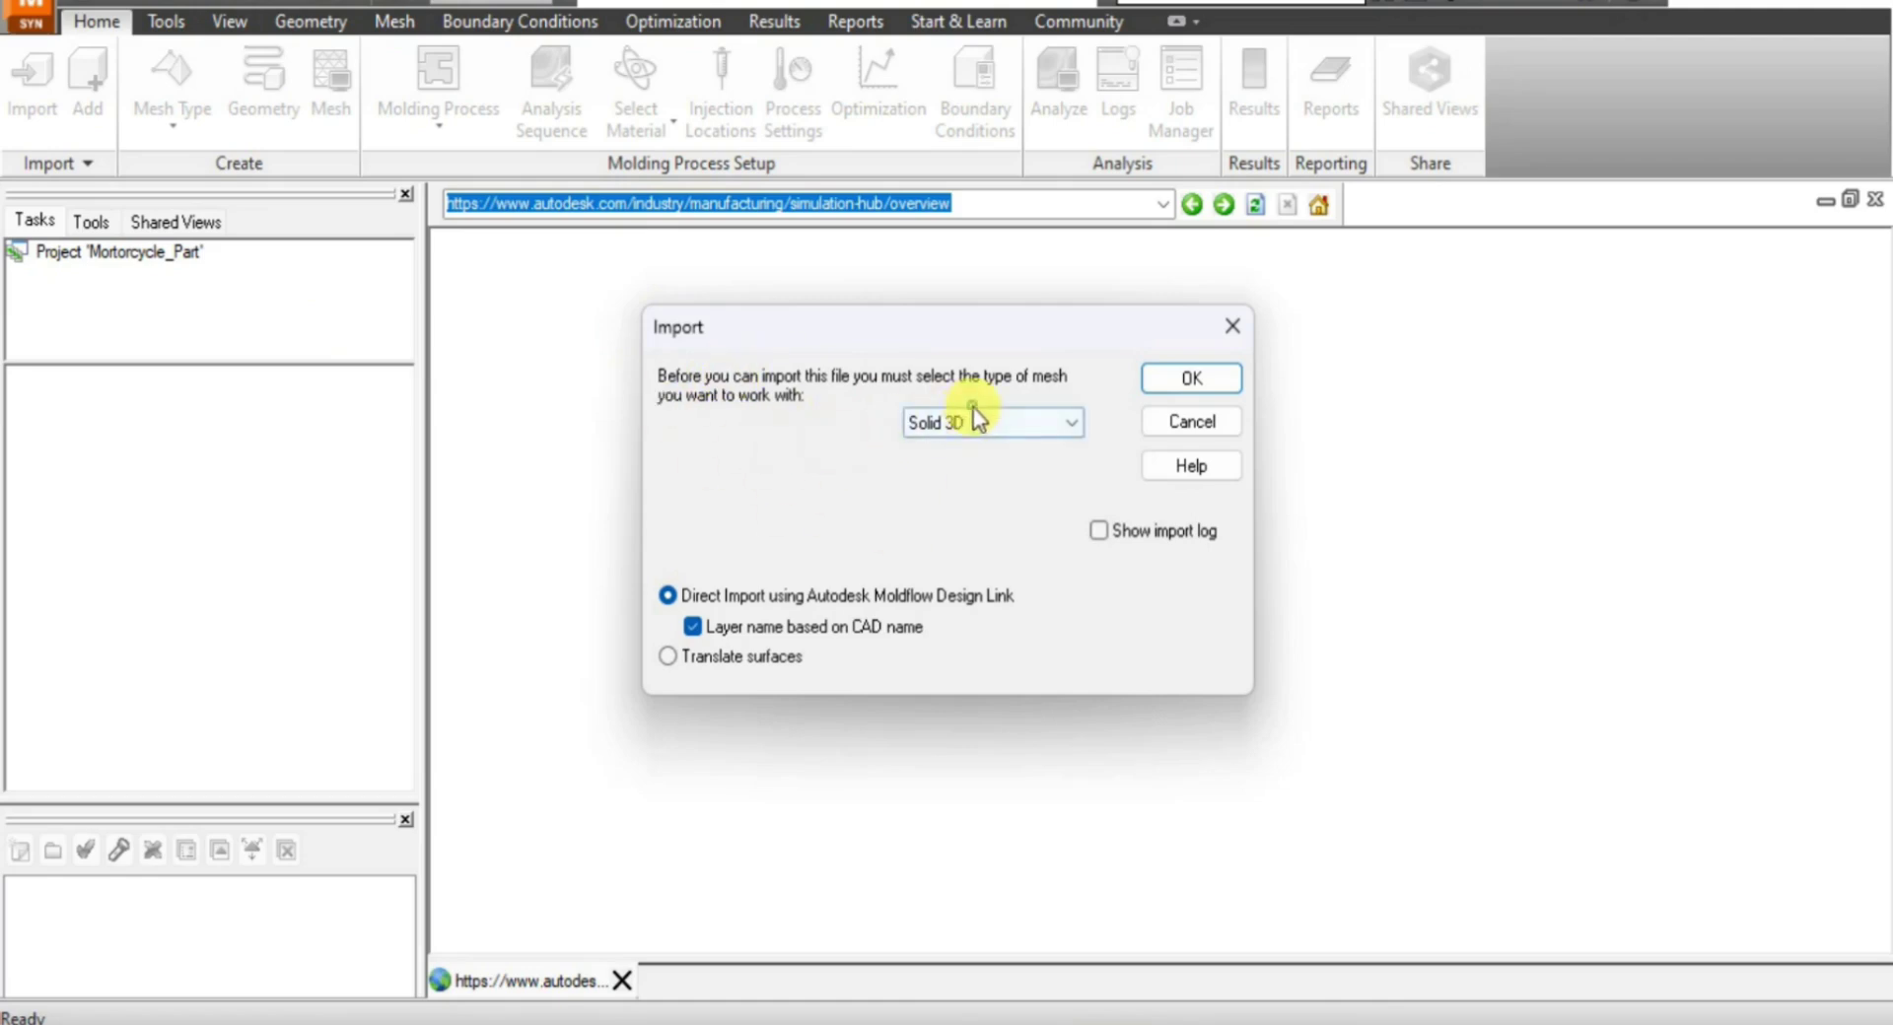
Check the available mesh types and import the model into the Motorcycle_Part project as Solid 3D, using direct import.
click(970, 424)
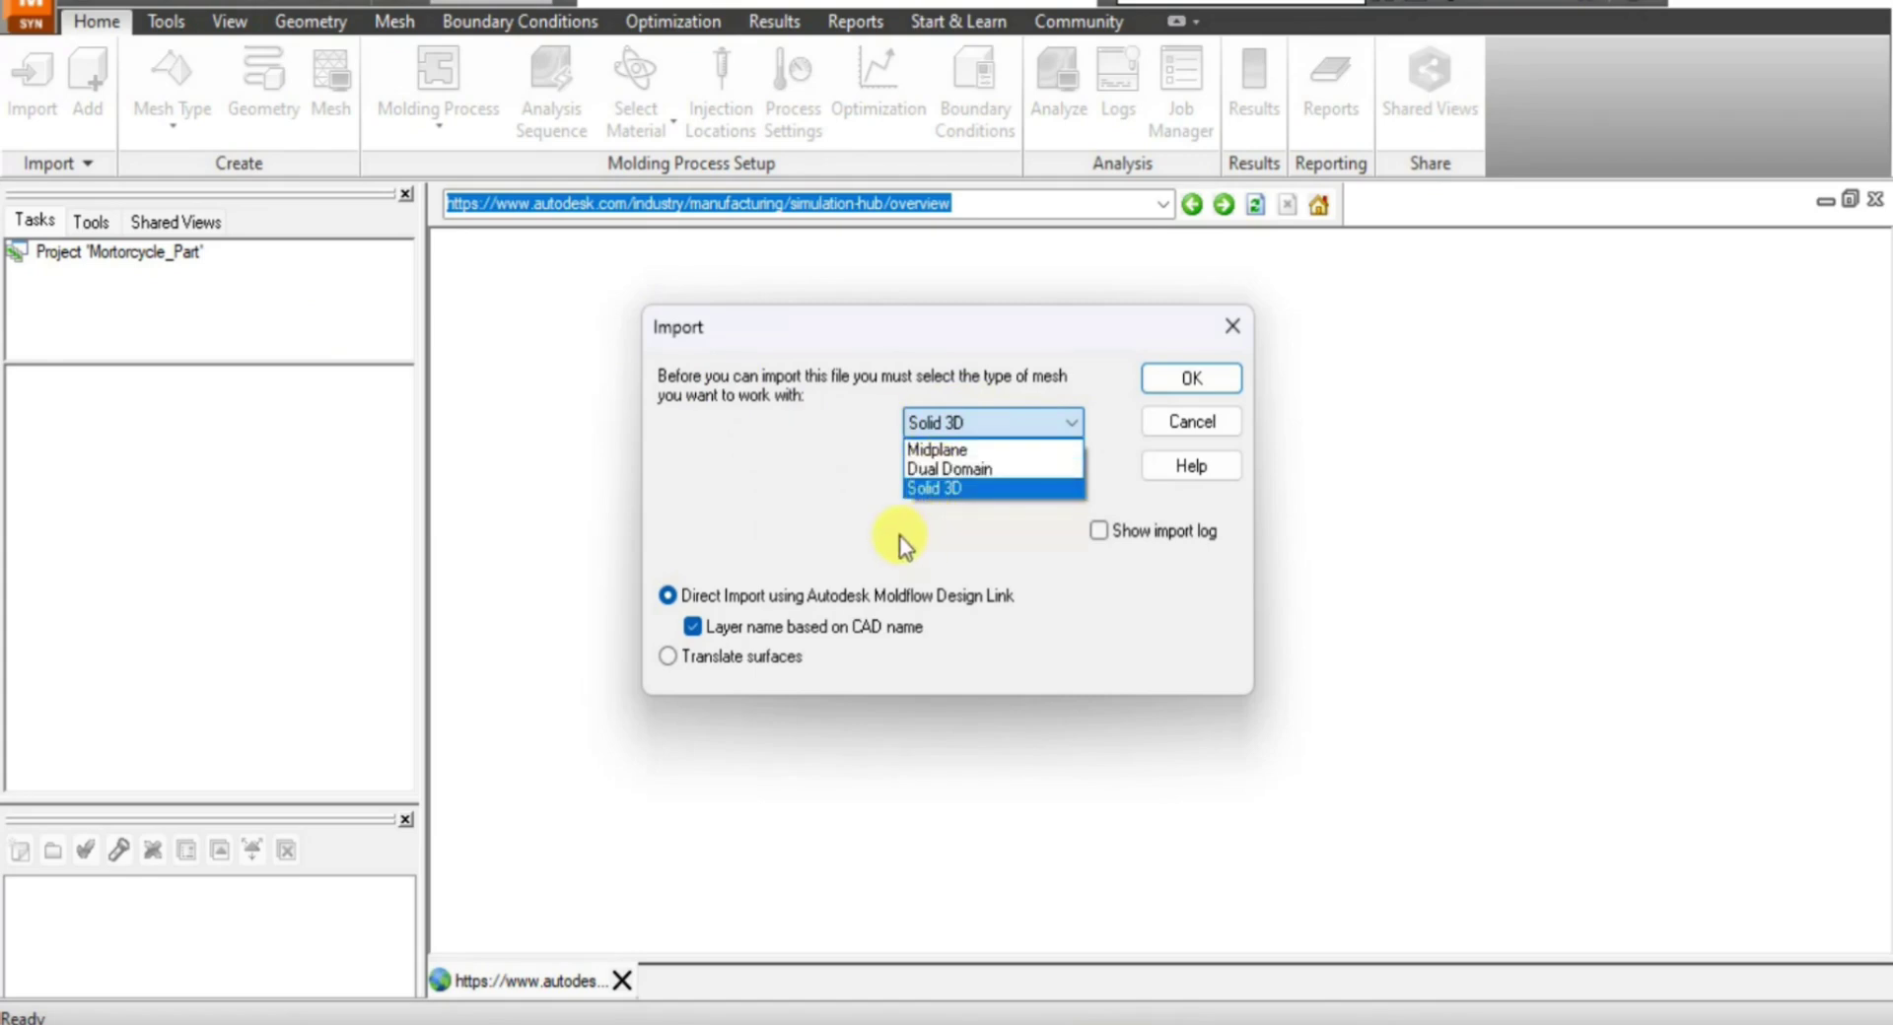
click(806, 509)
click(961, 426)
click(761, 524)
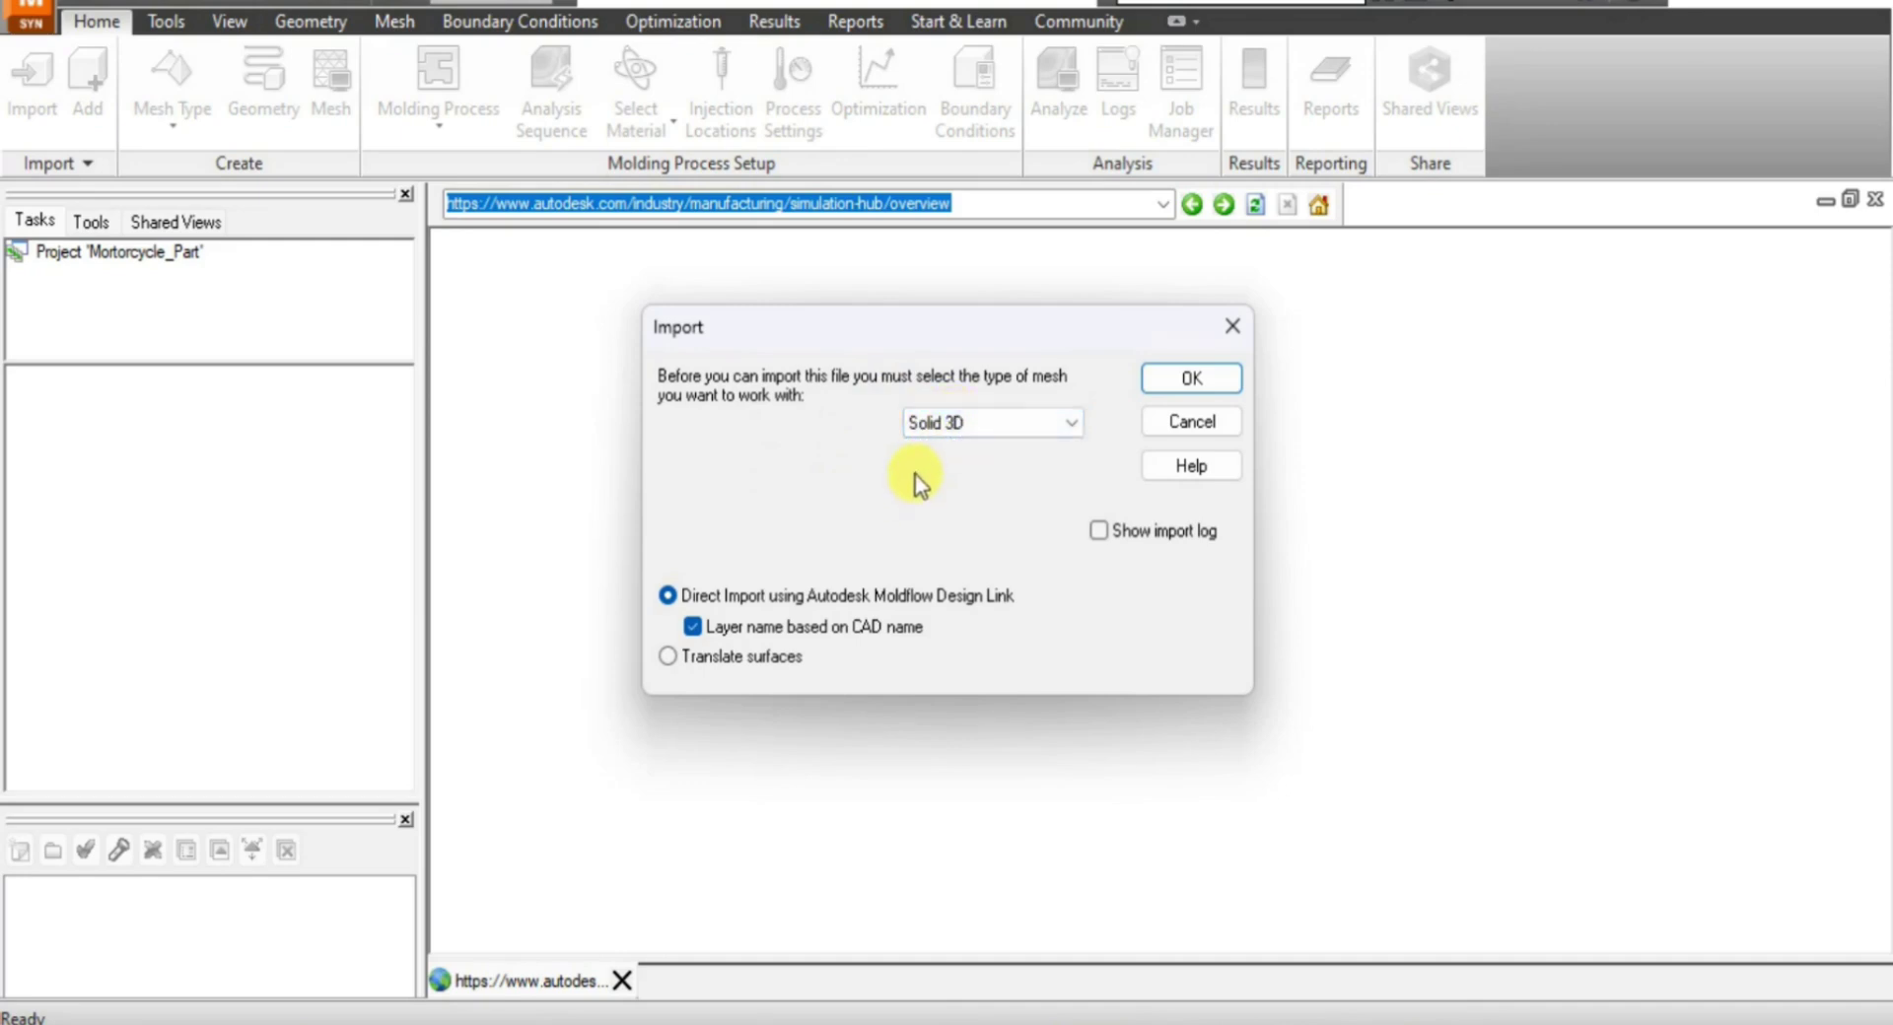
click(960, 422)
click(960, 422)
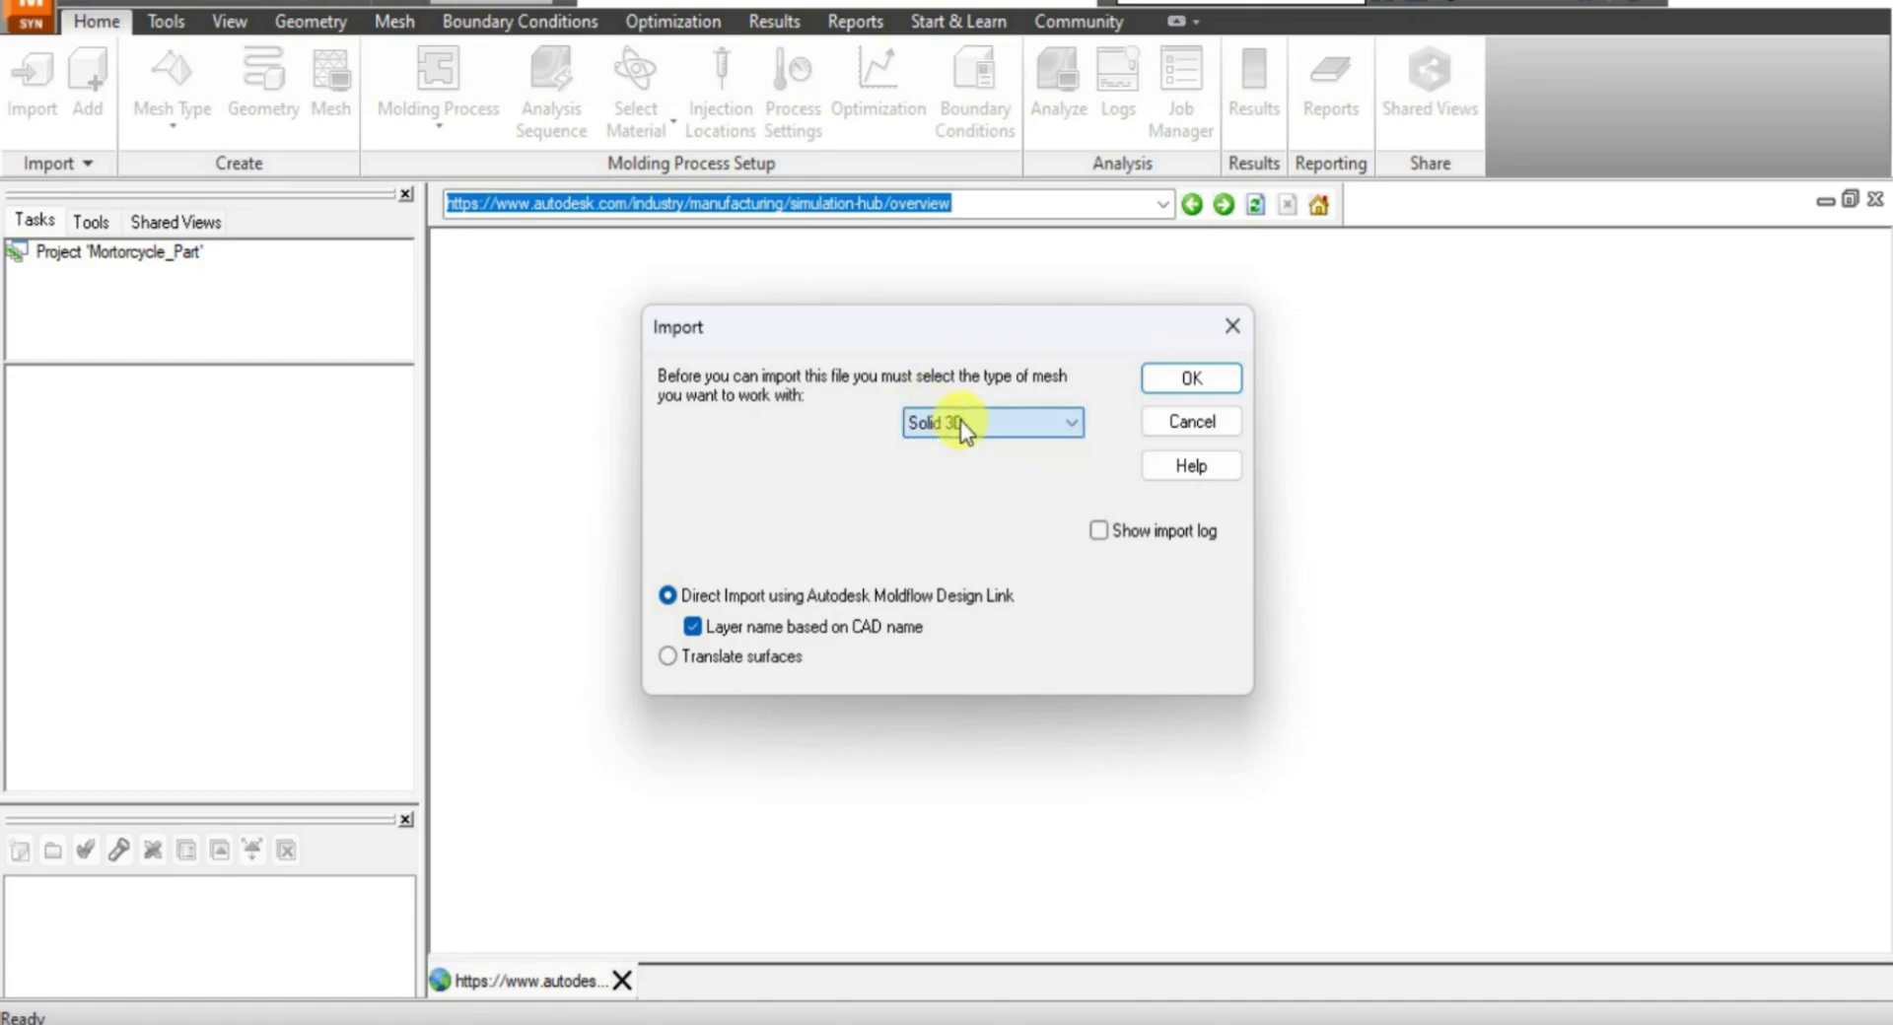
click(1175, 372)
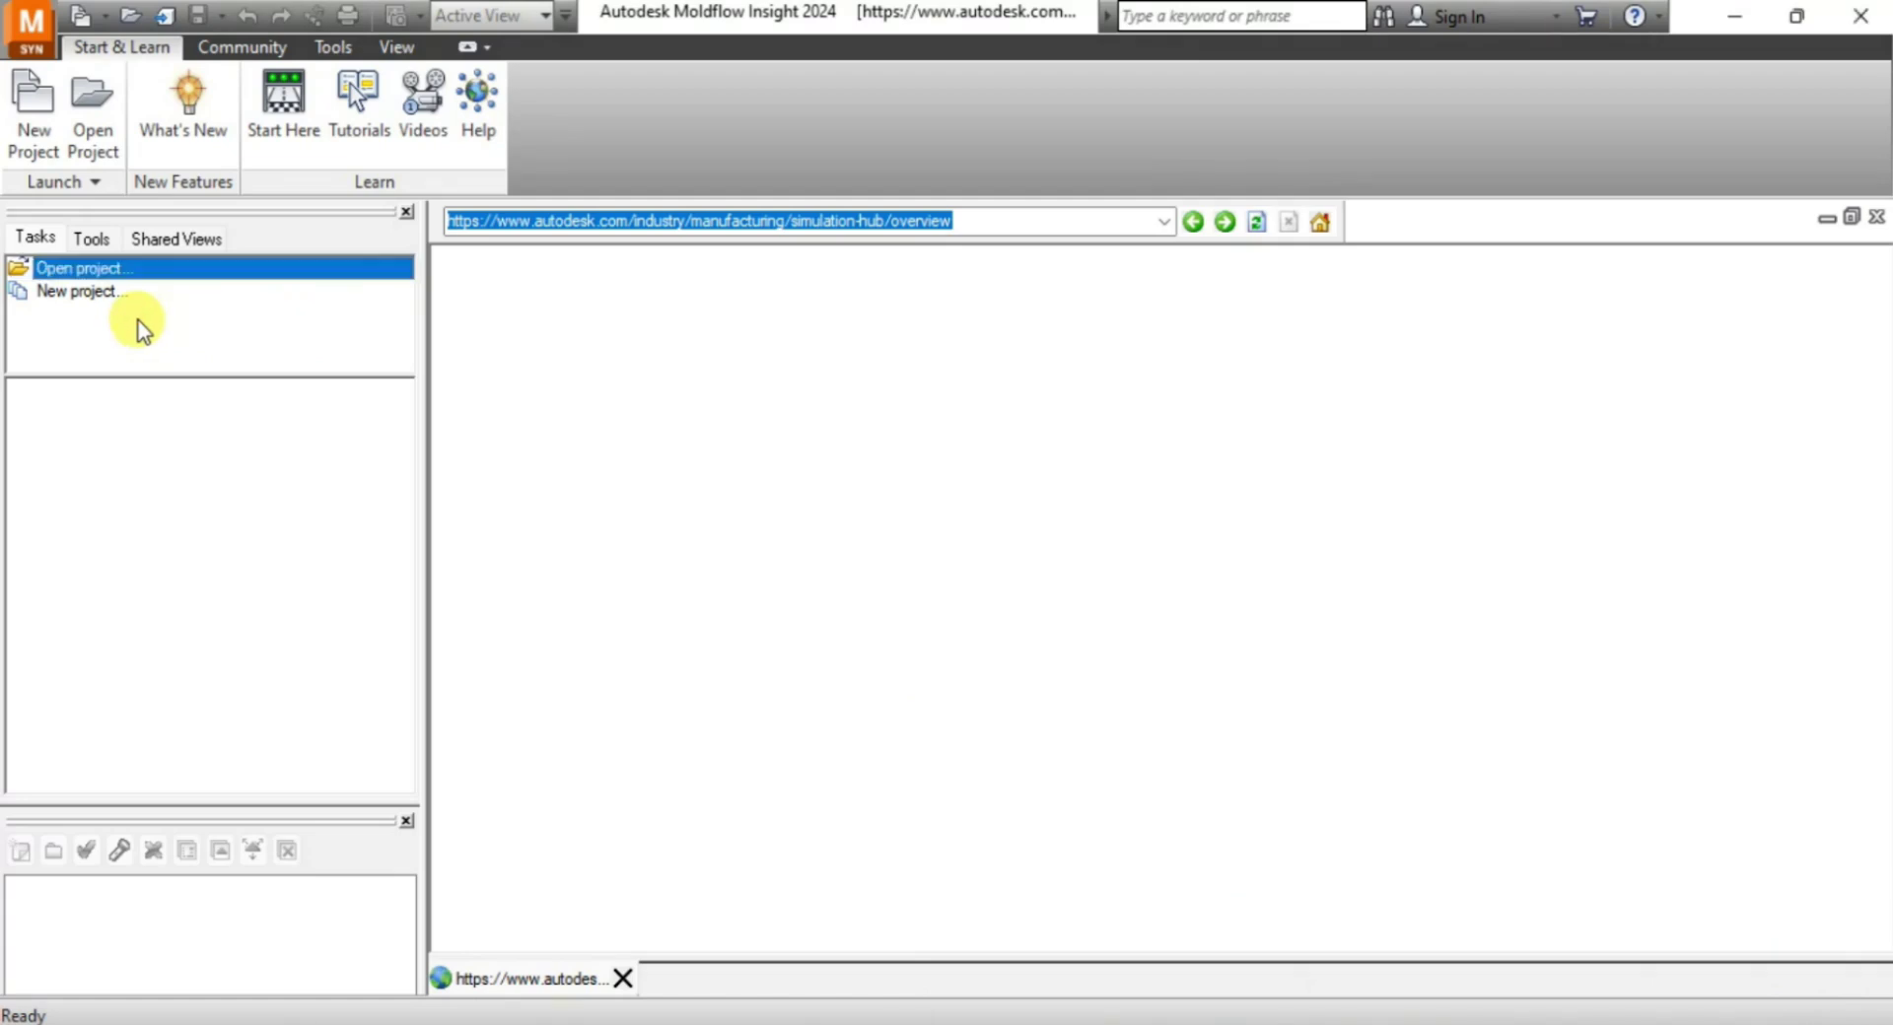
Create a new project named 3D_BasketpProject in the default projects directory.
double_click(73, 289)
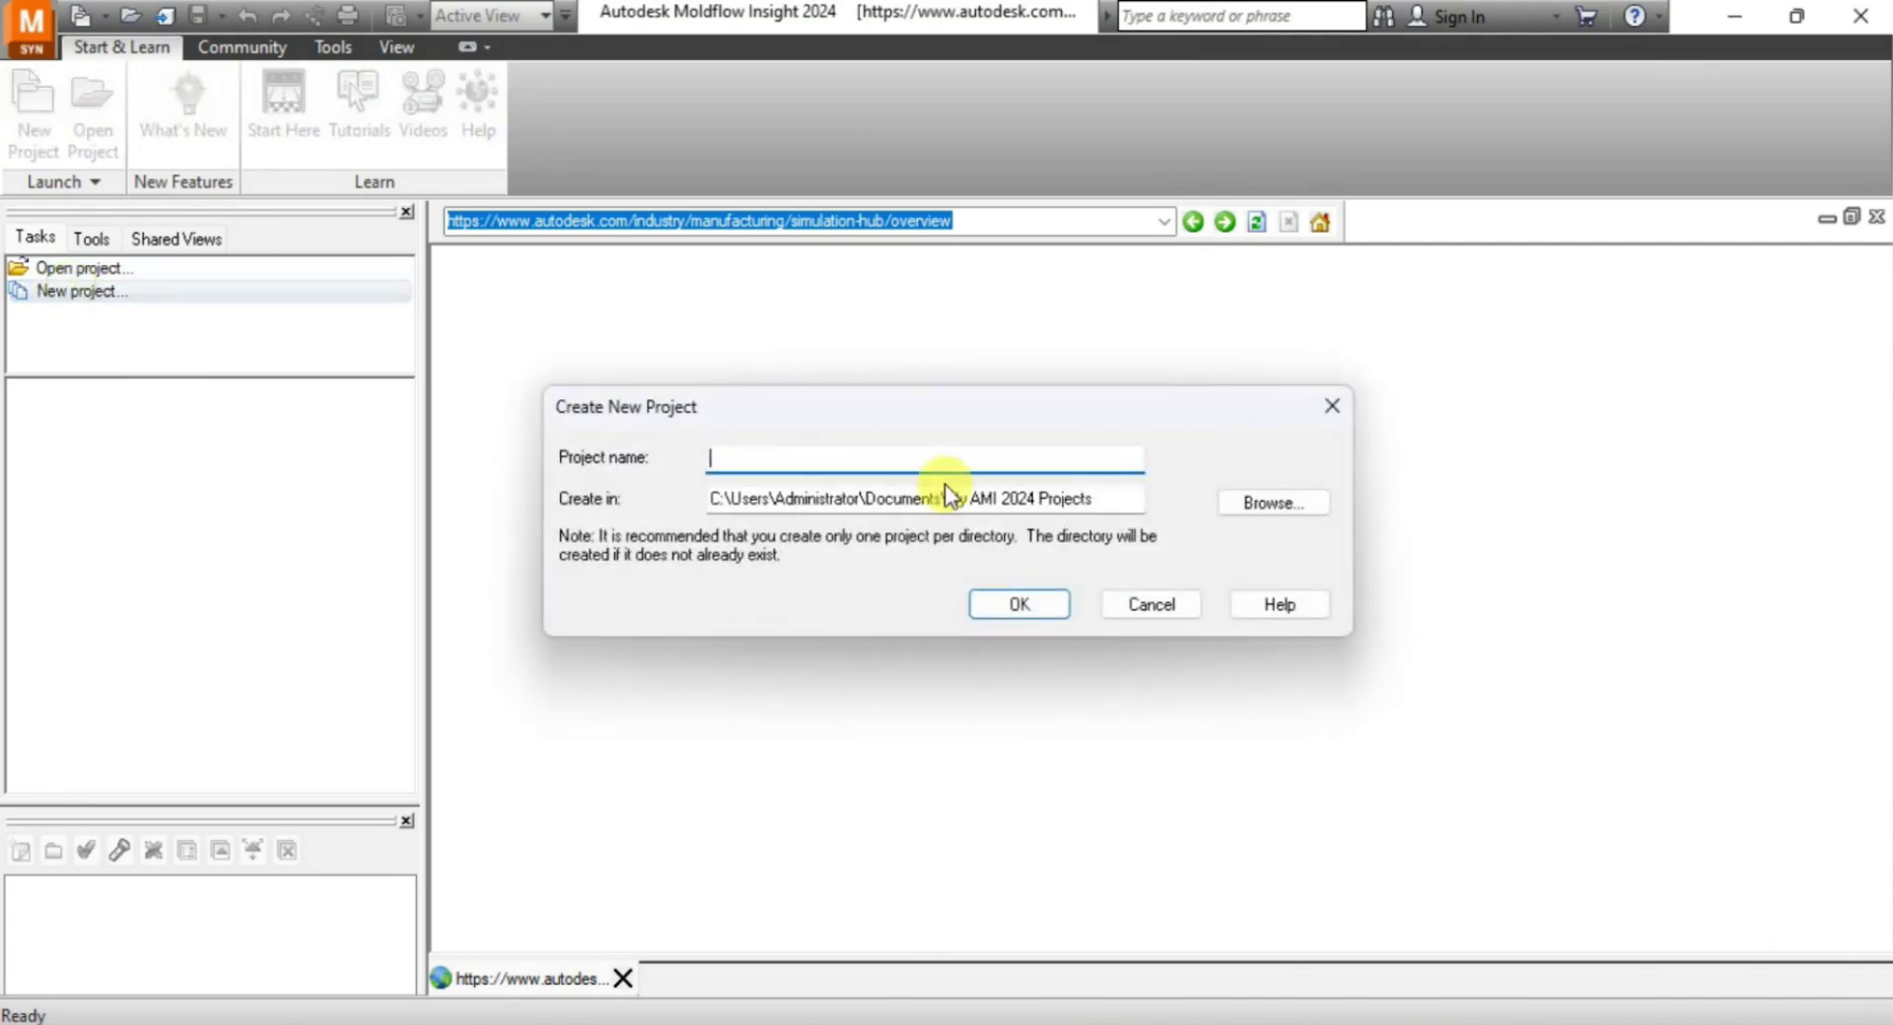
text(Baske)
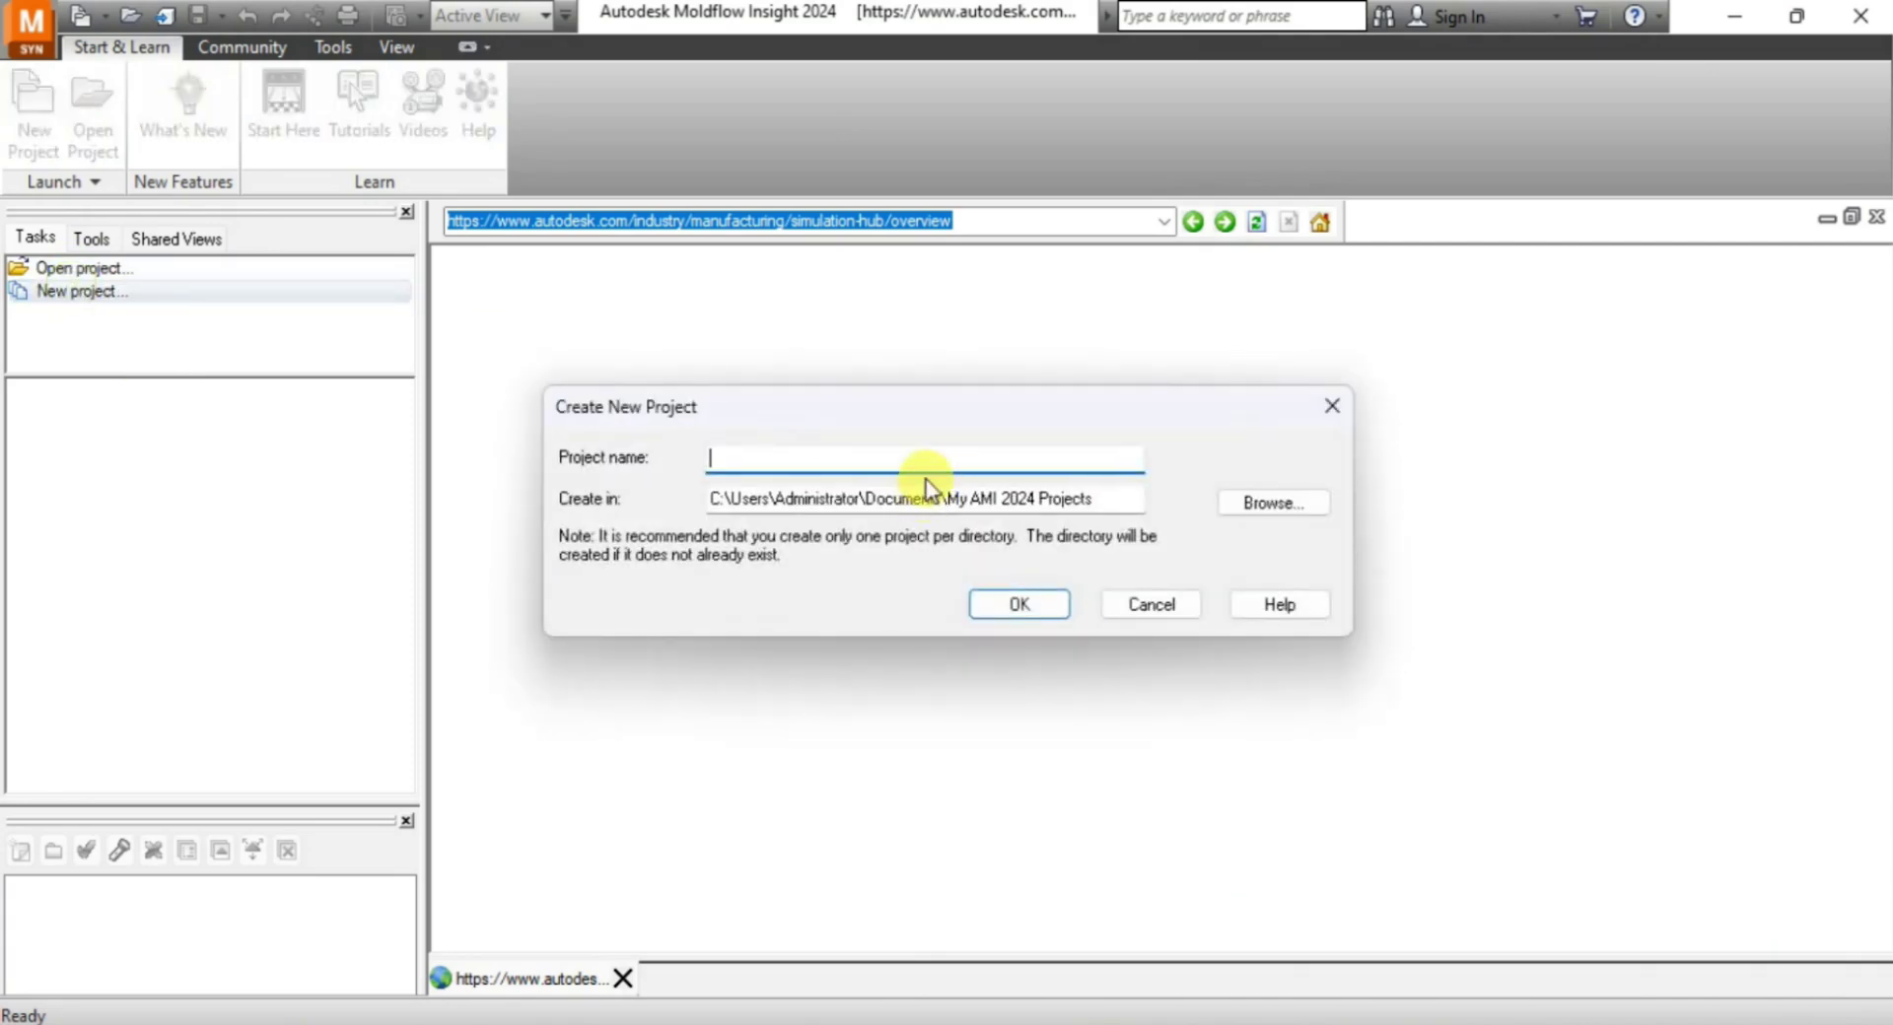
text(t)
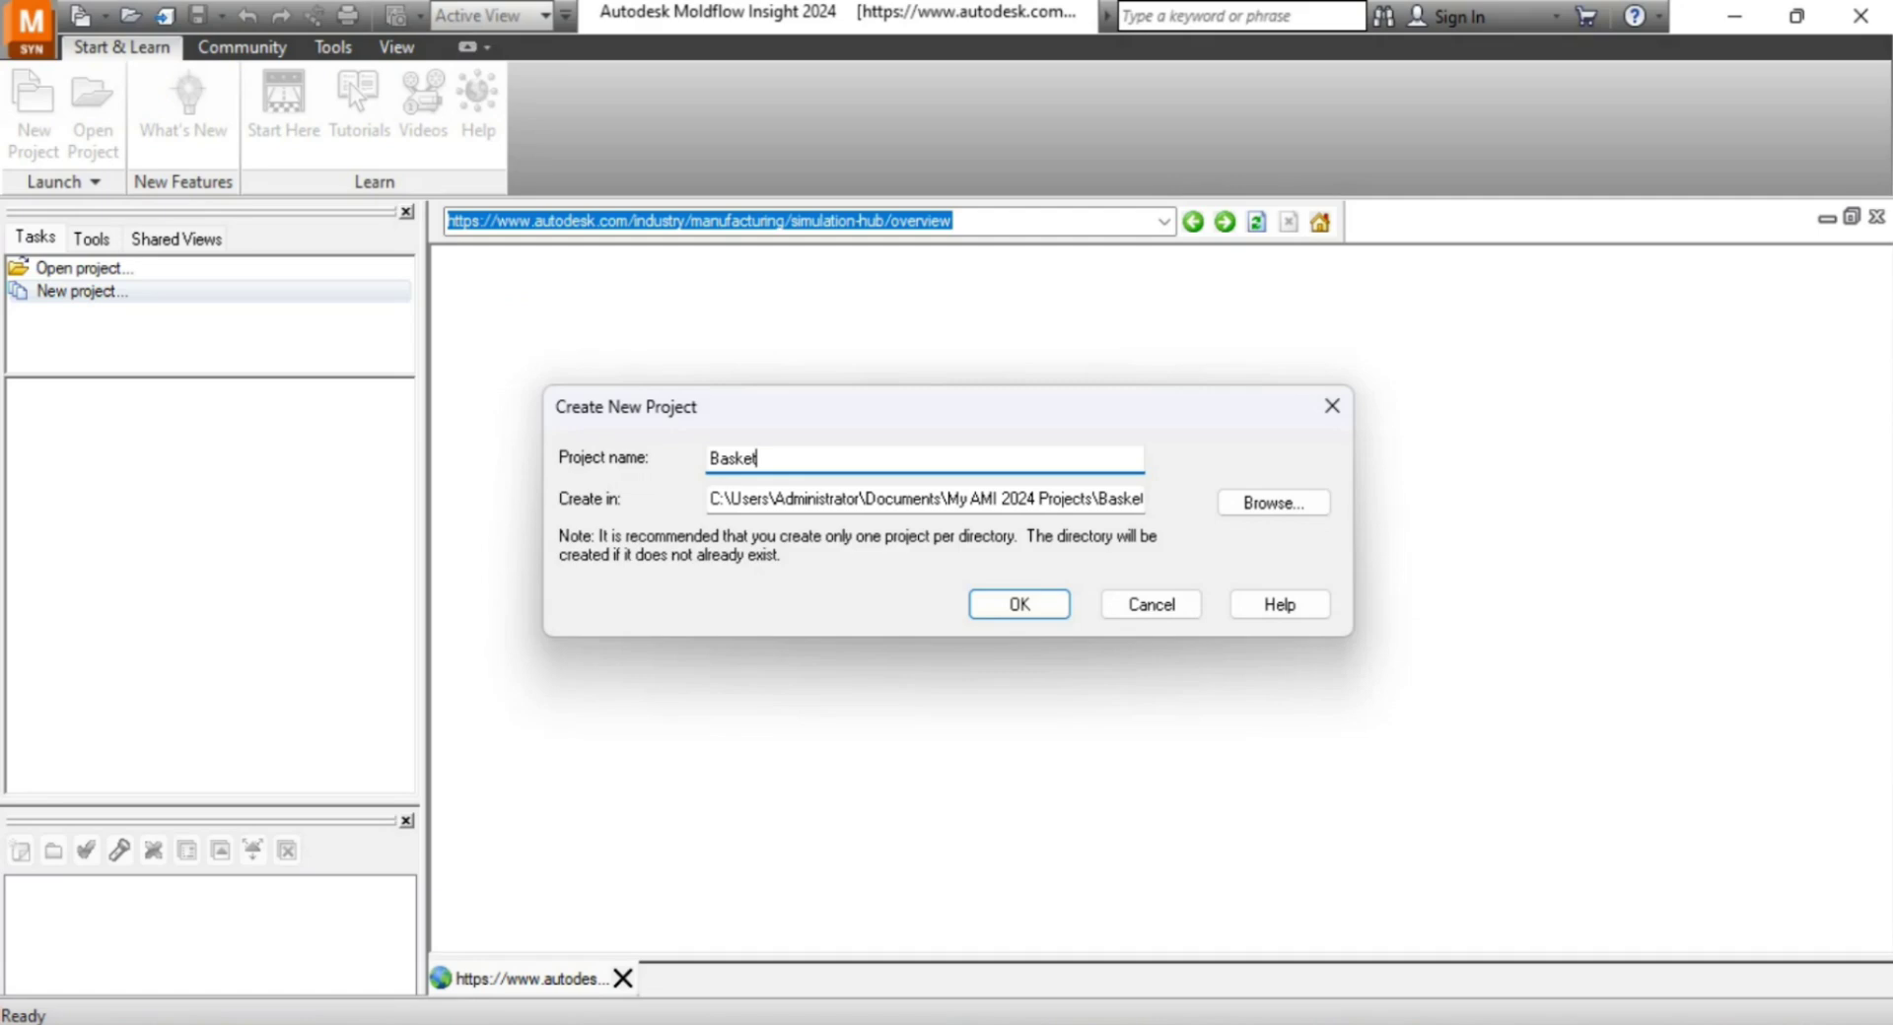
click(711, 458)
text(3D_)
key(Right)
key(Right)
key(Right)
key(Right)
key(Right)
key(Right)
text(pProject)
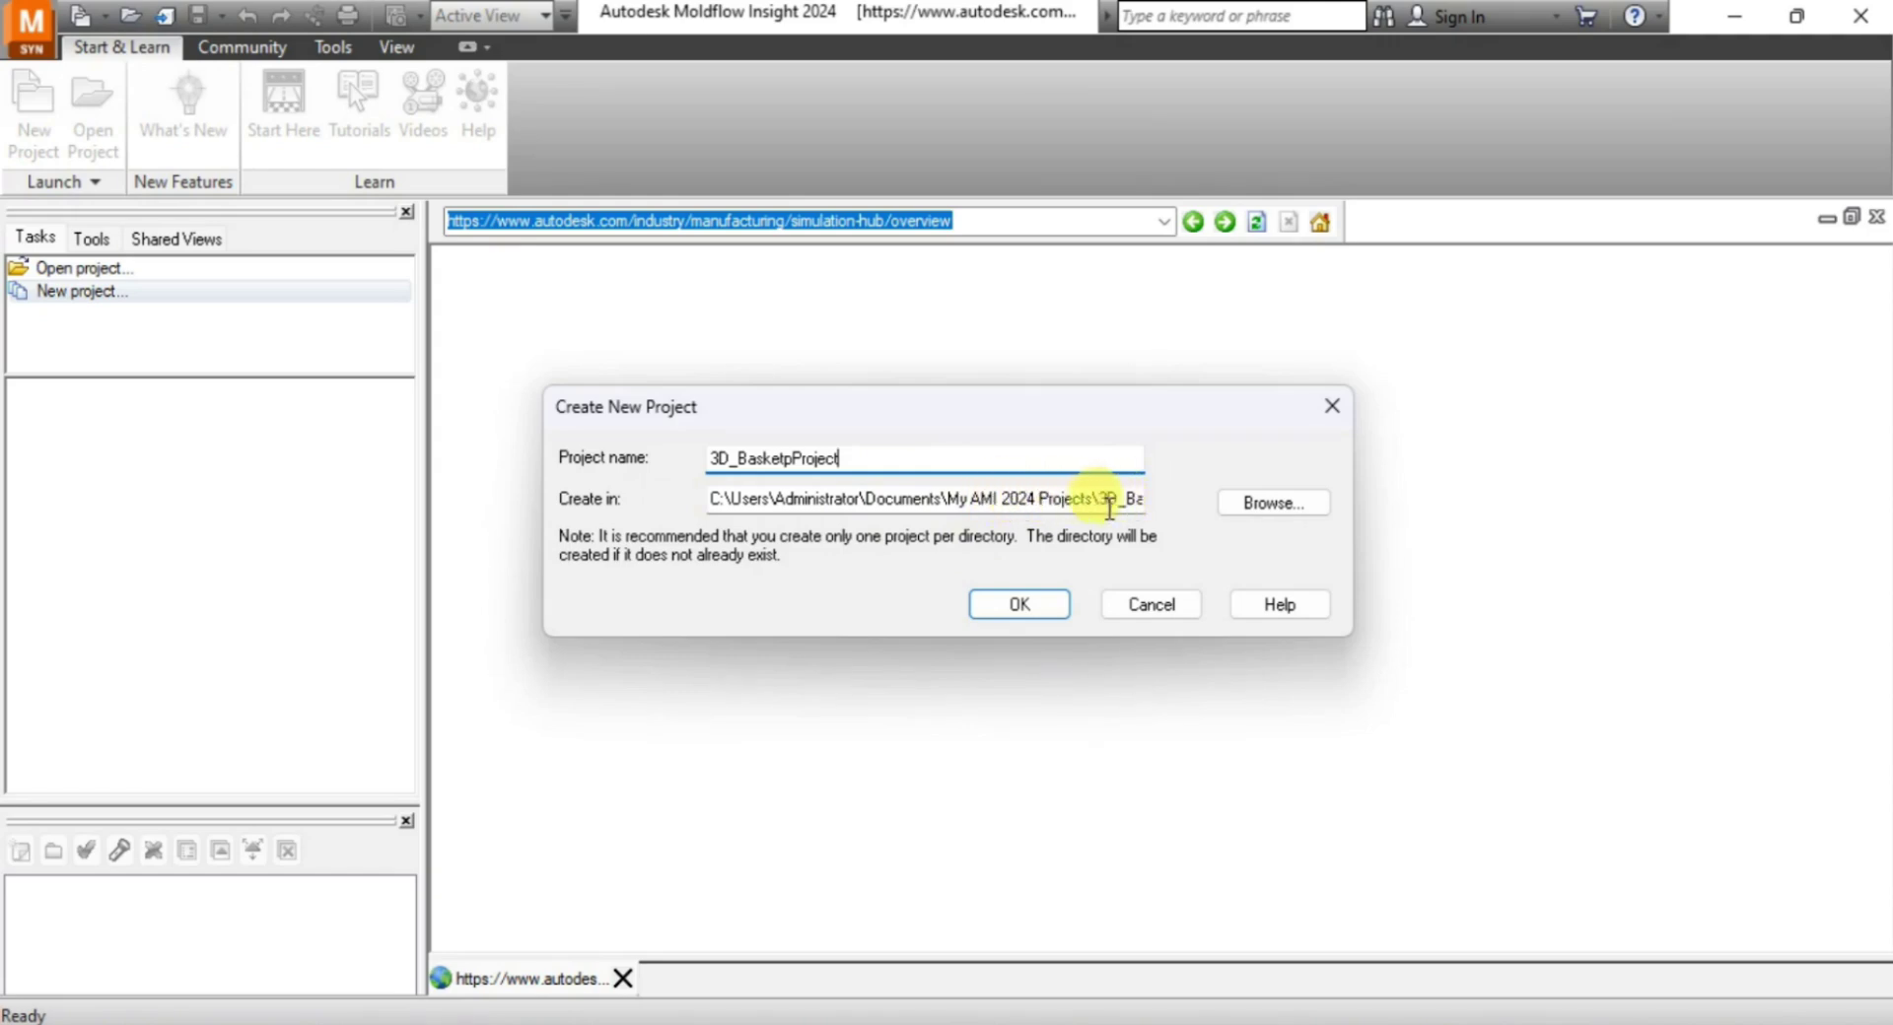
click(1020, 603)
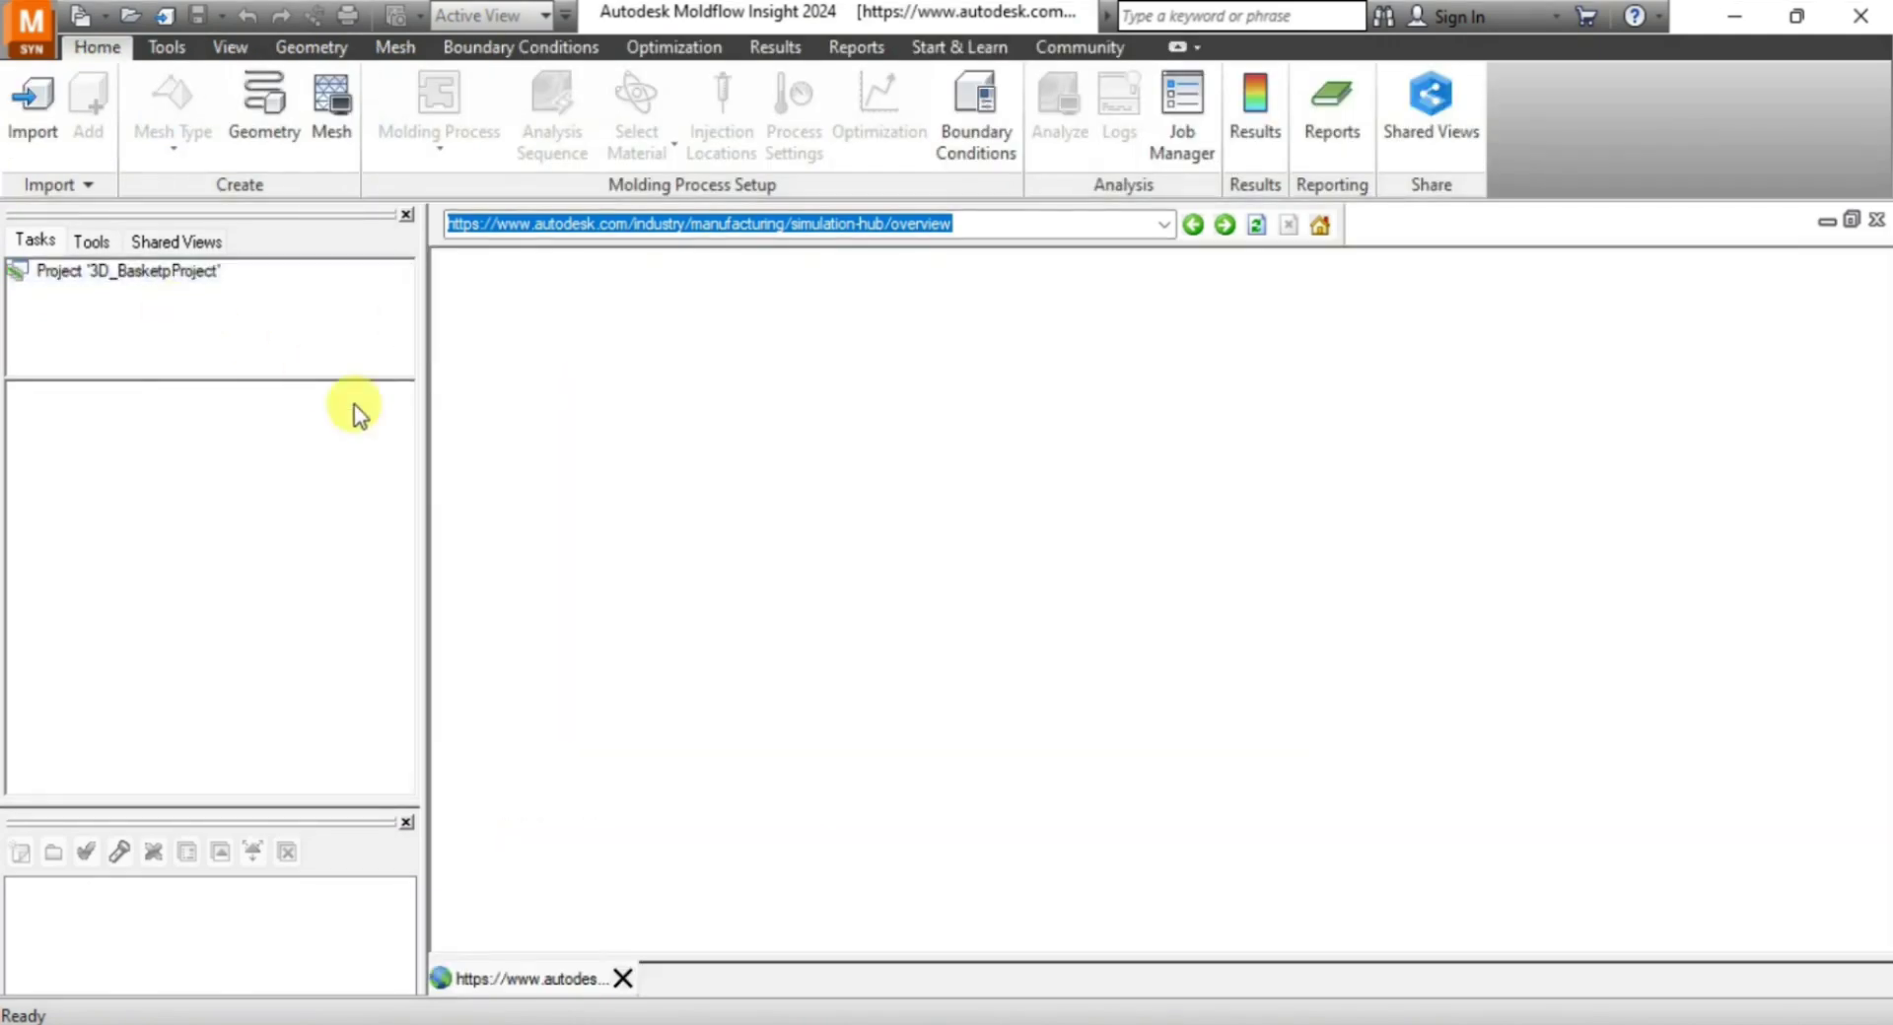
Choose Part1.ipt from the basket model's folder inside 3D Molds as the file to import into the project.
right_click(153, 318)
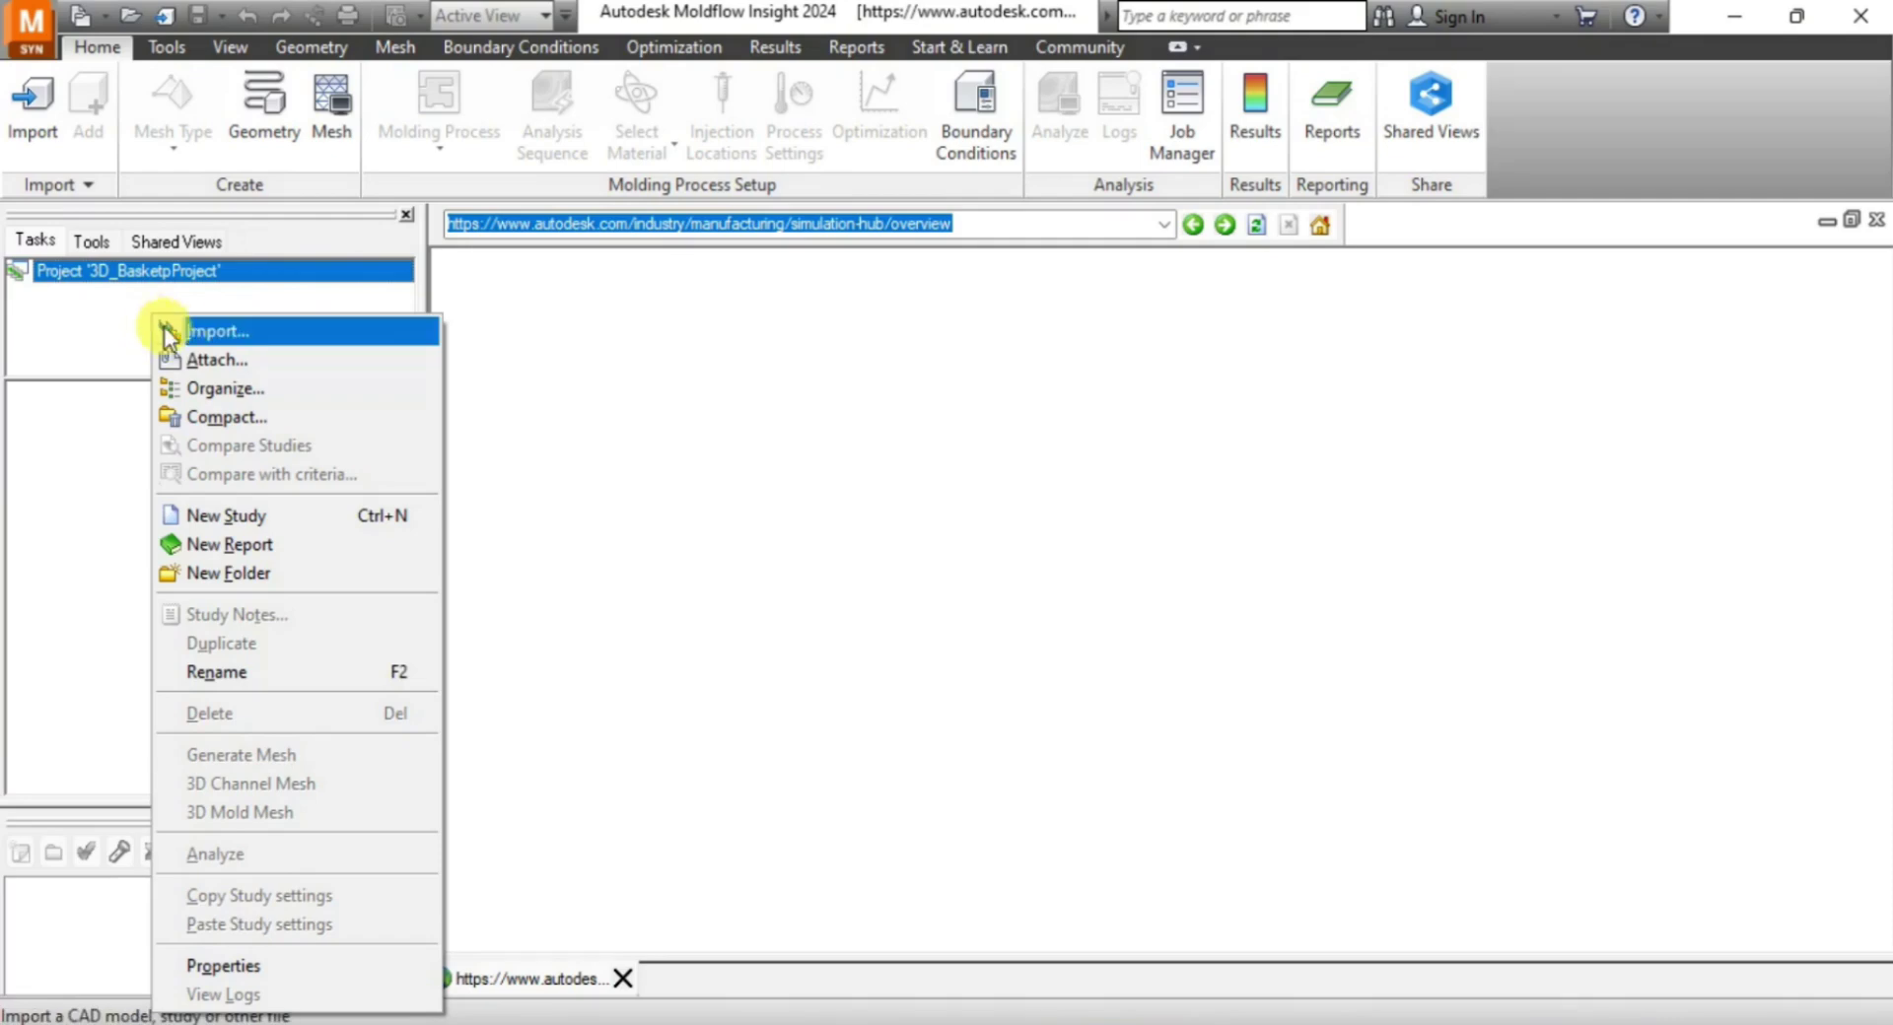
click(177, 331)
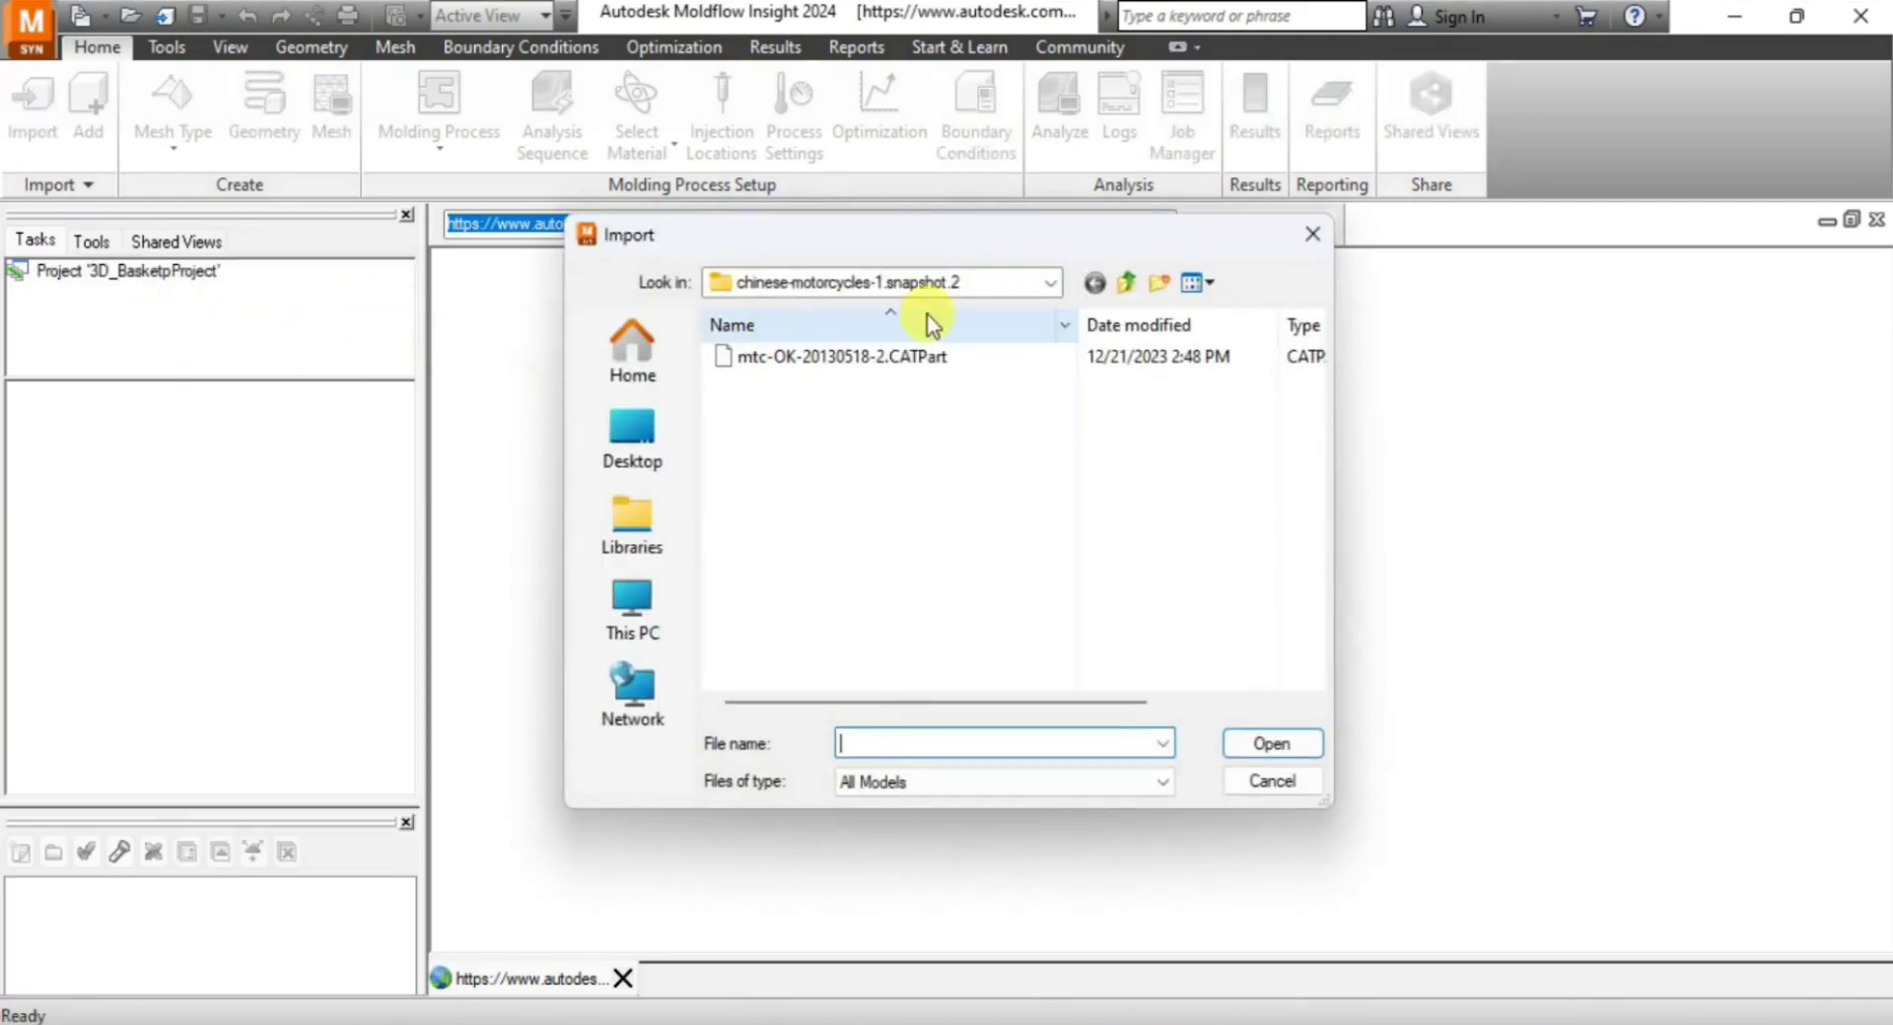
click(1112, 282)
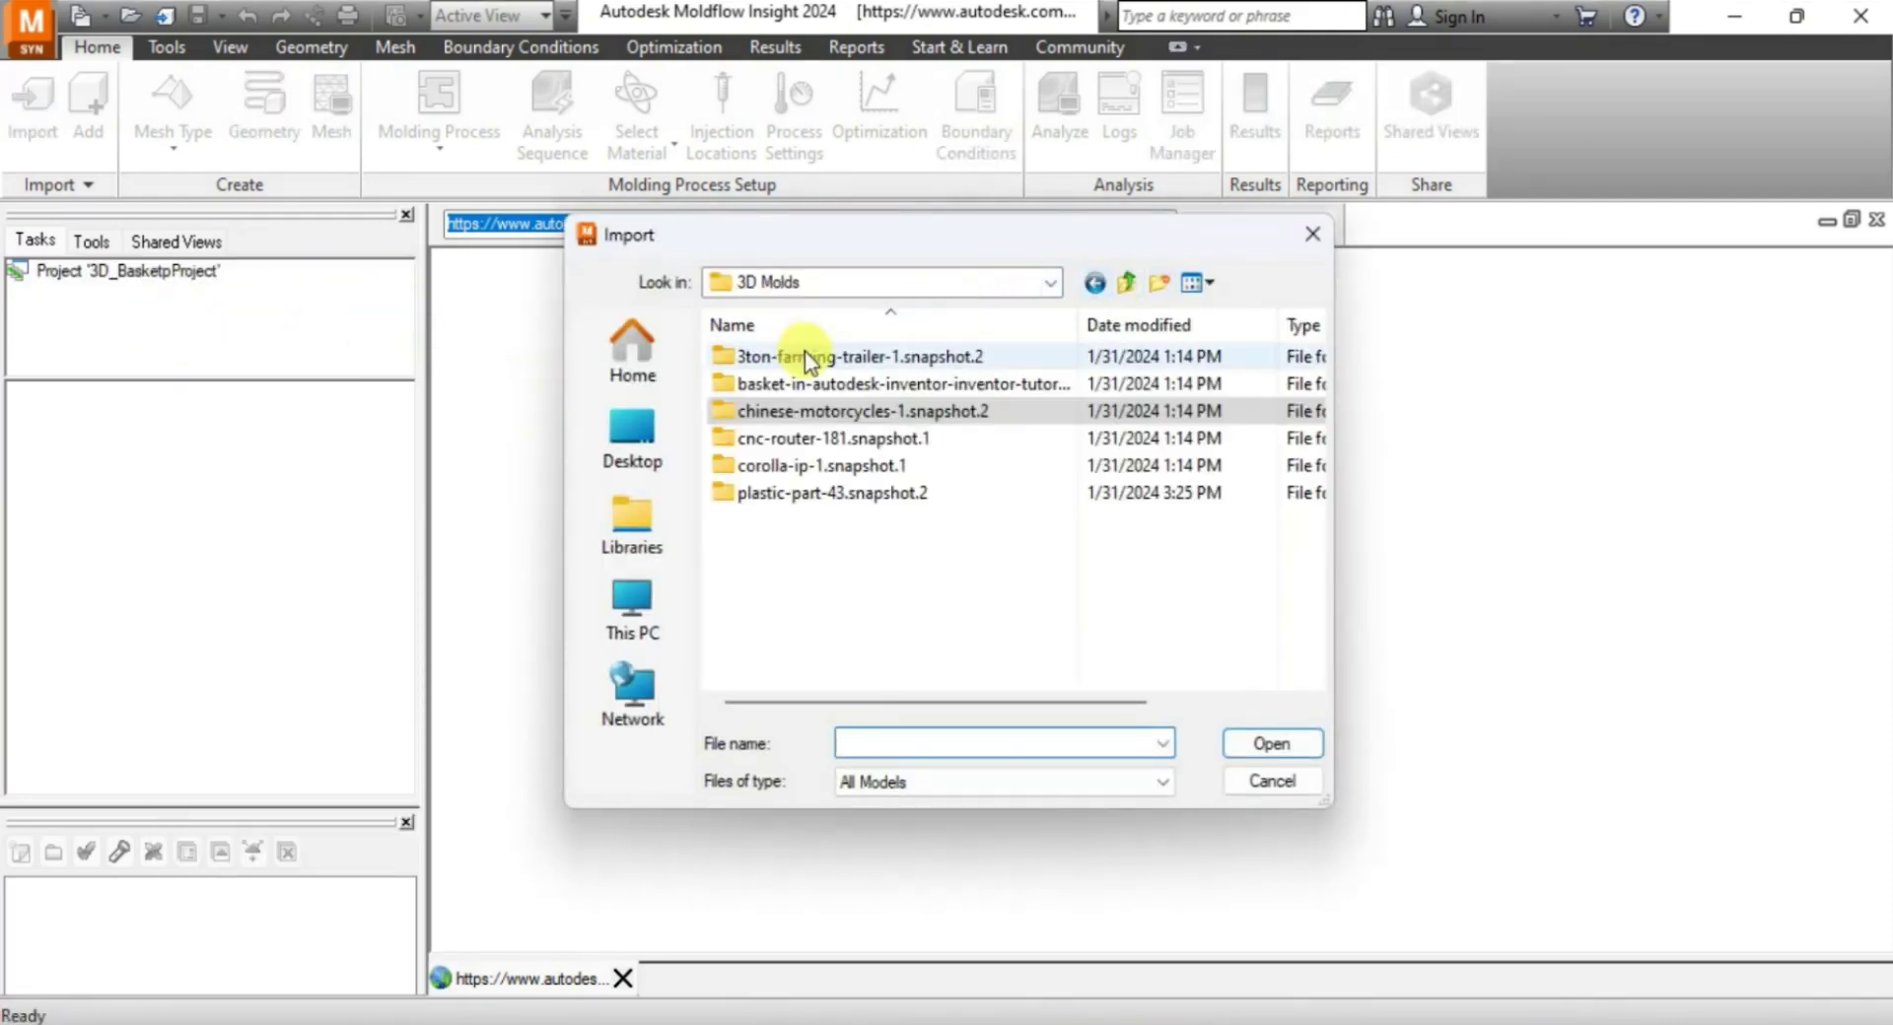
double_click(789, 380)
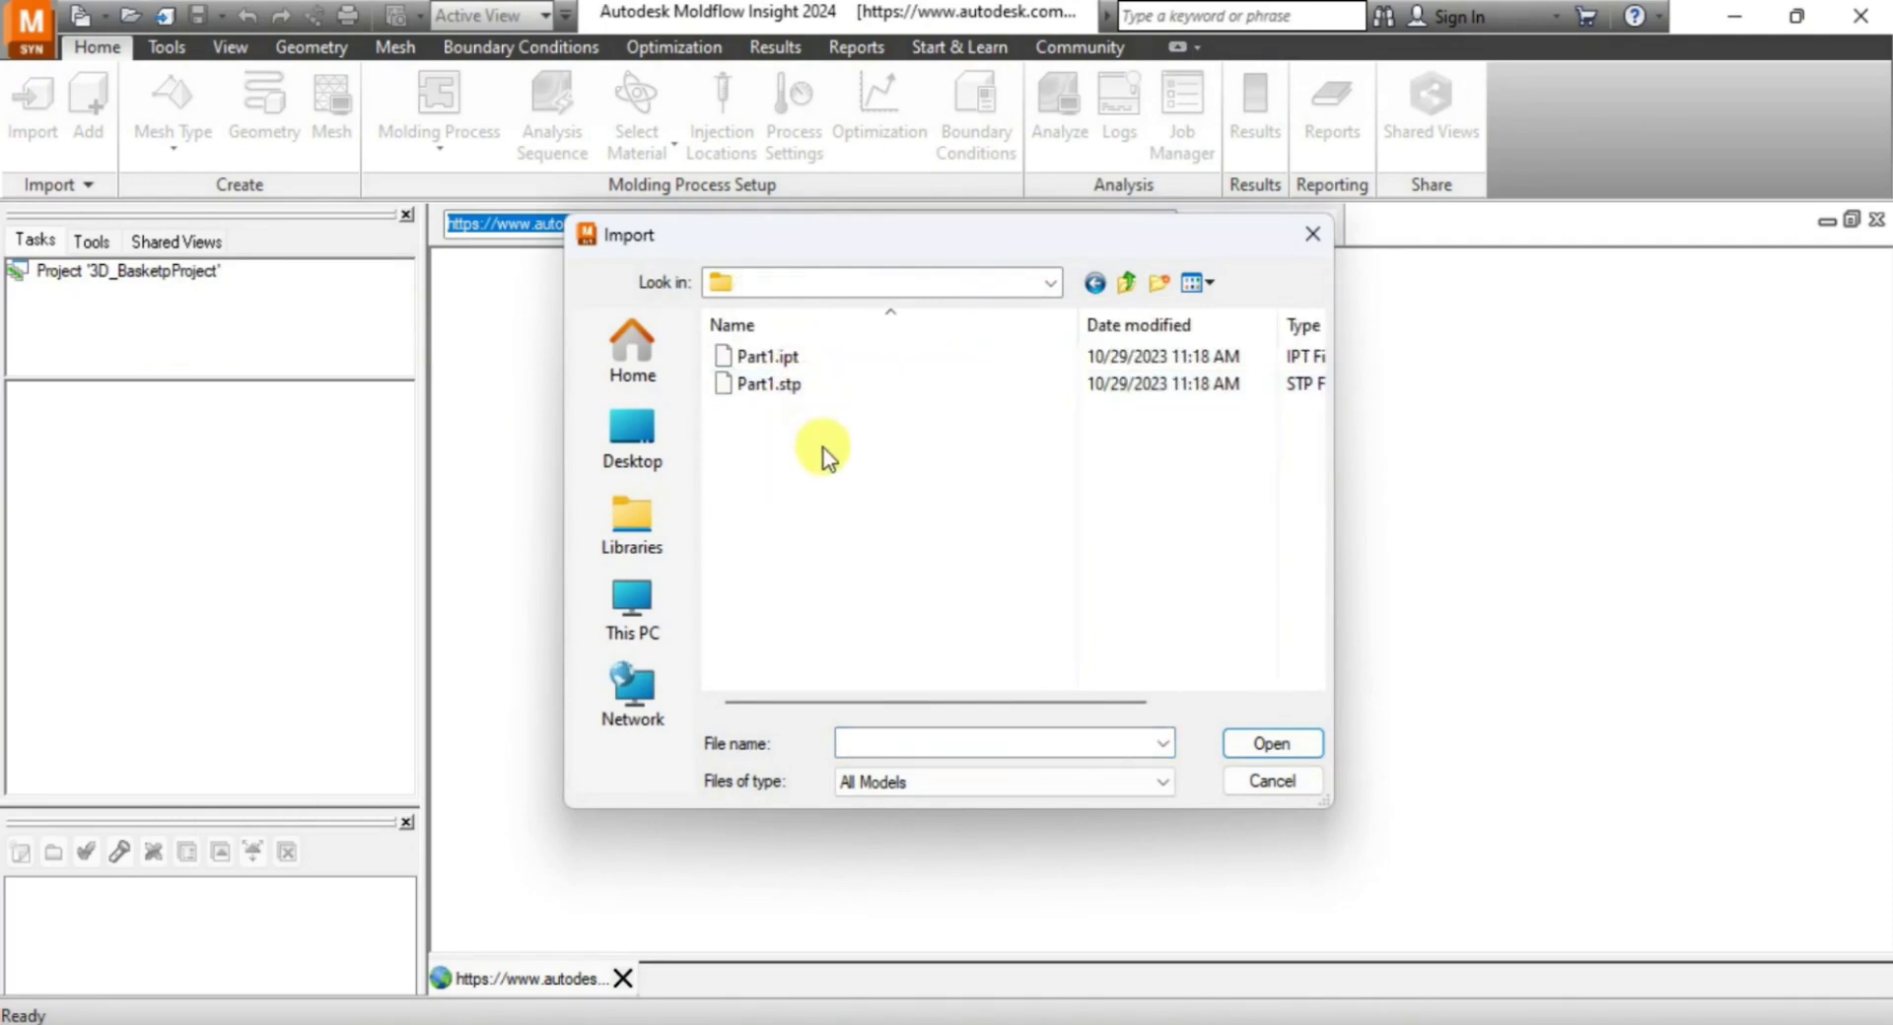
click(794, 355)
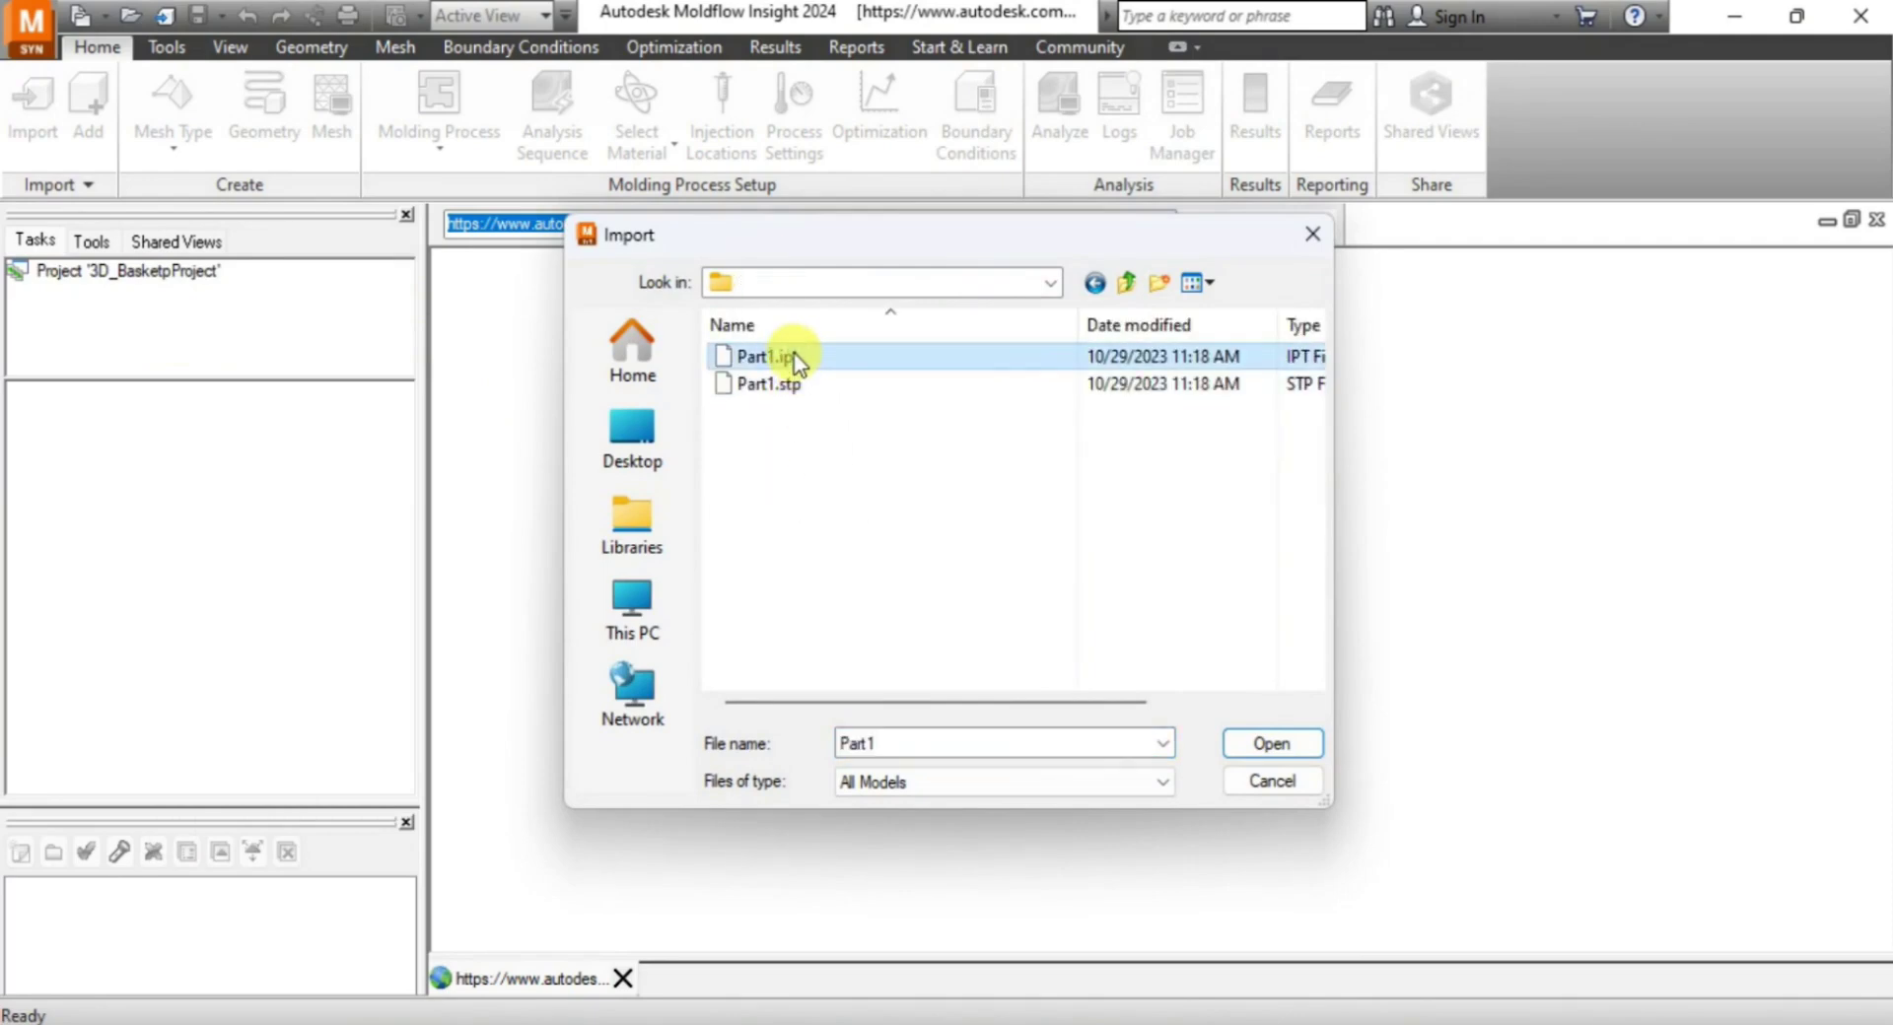
double_click(795, 355)
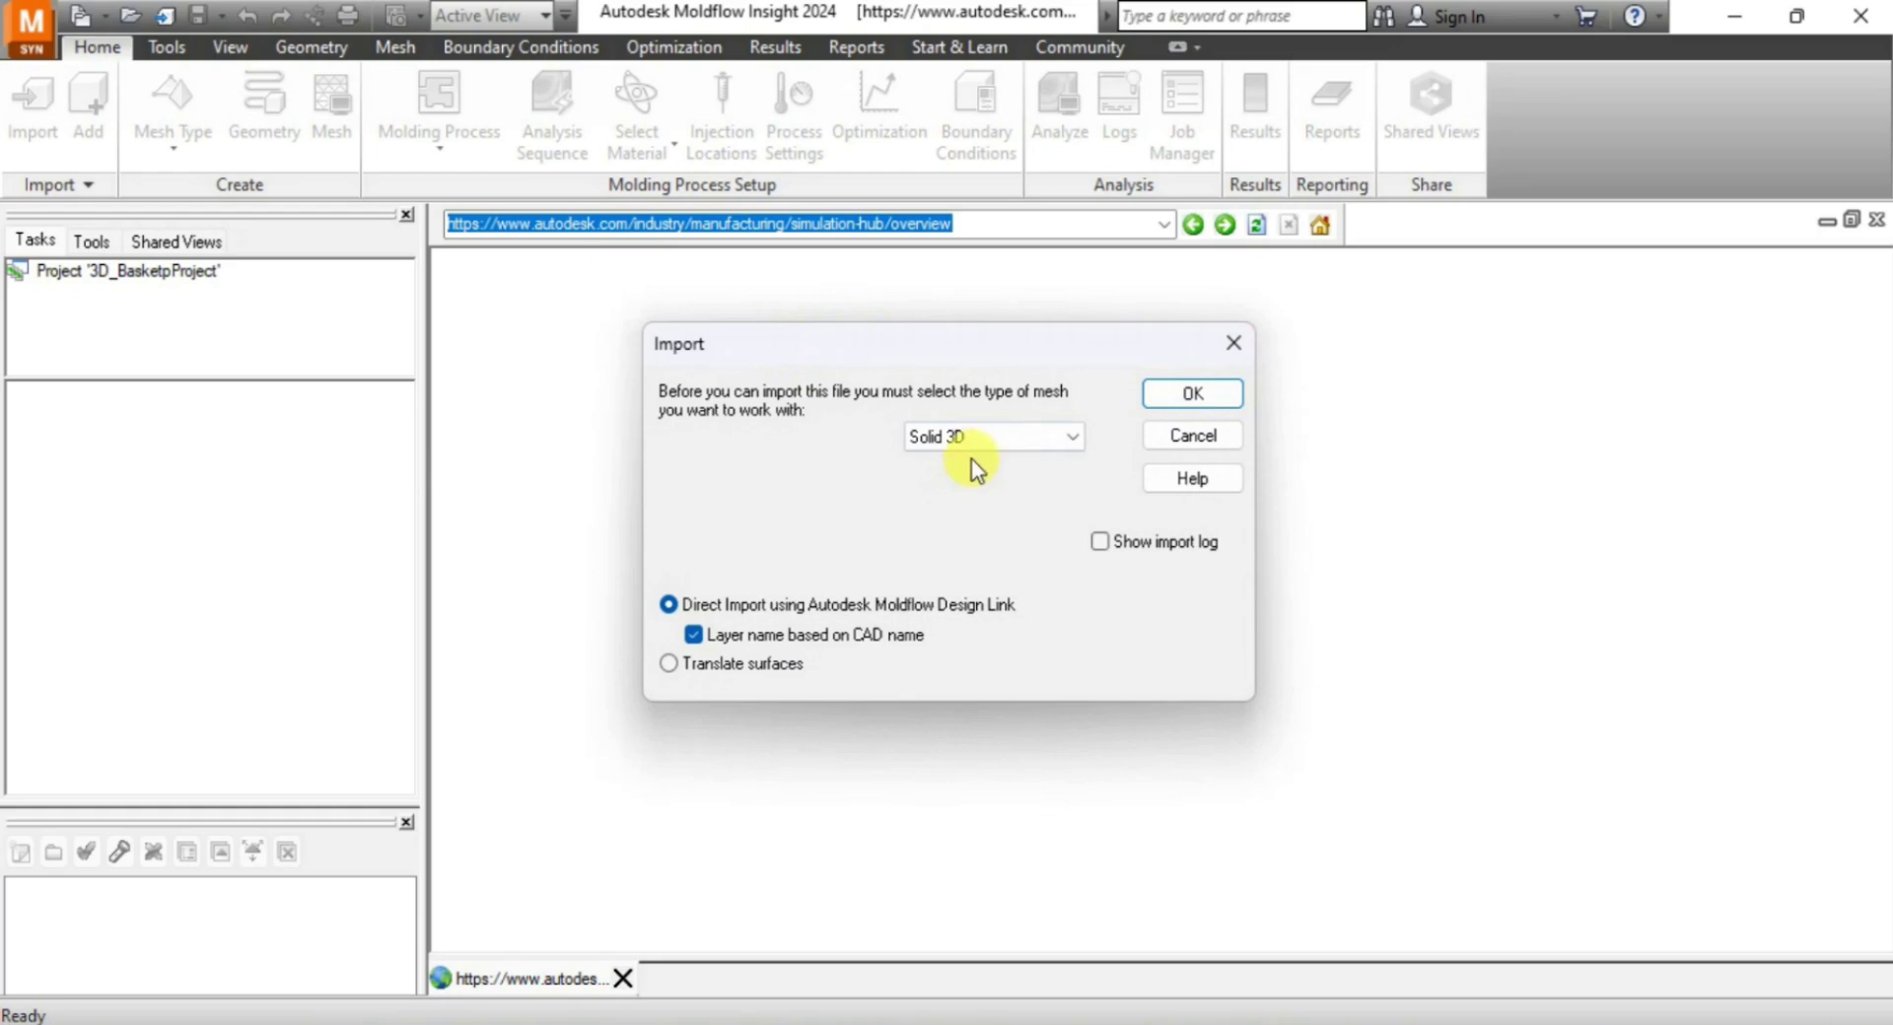
Import the basket part with the Solid 3D mesh type through Autodesk Moldflow Design Link.
click(972, 442)
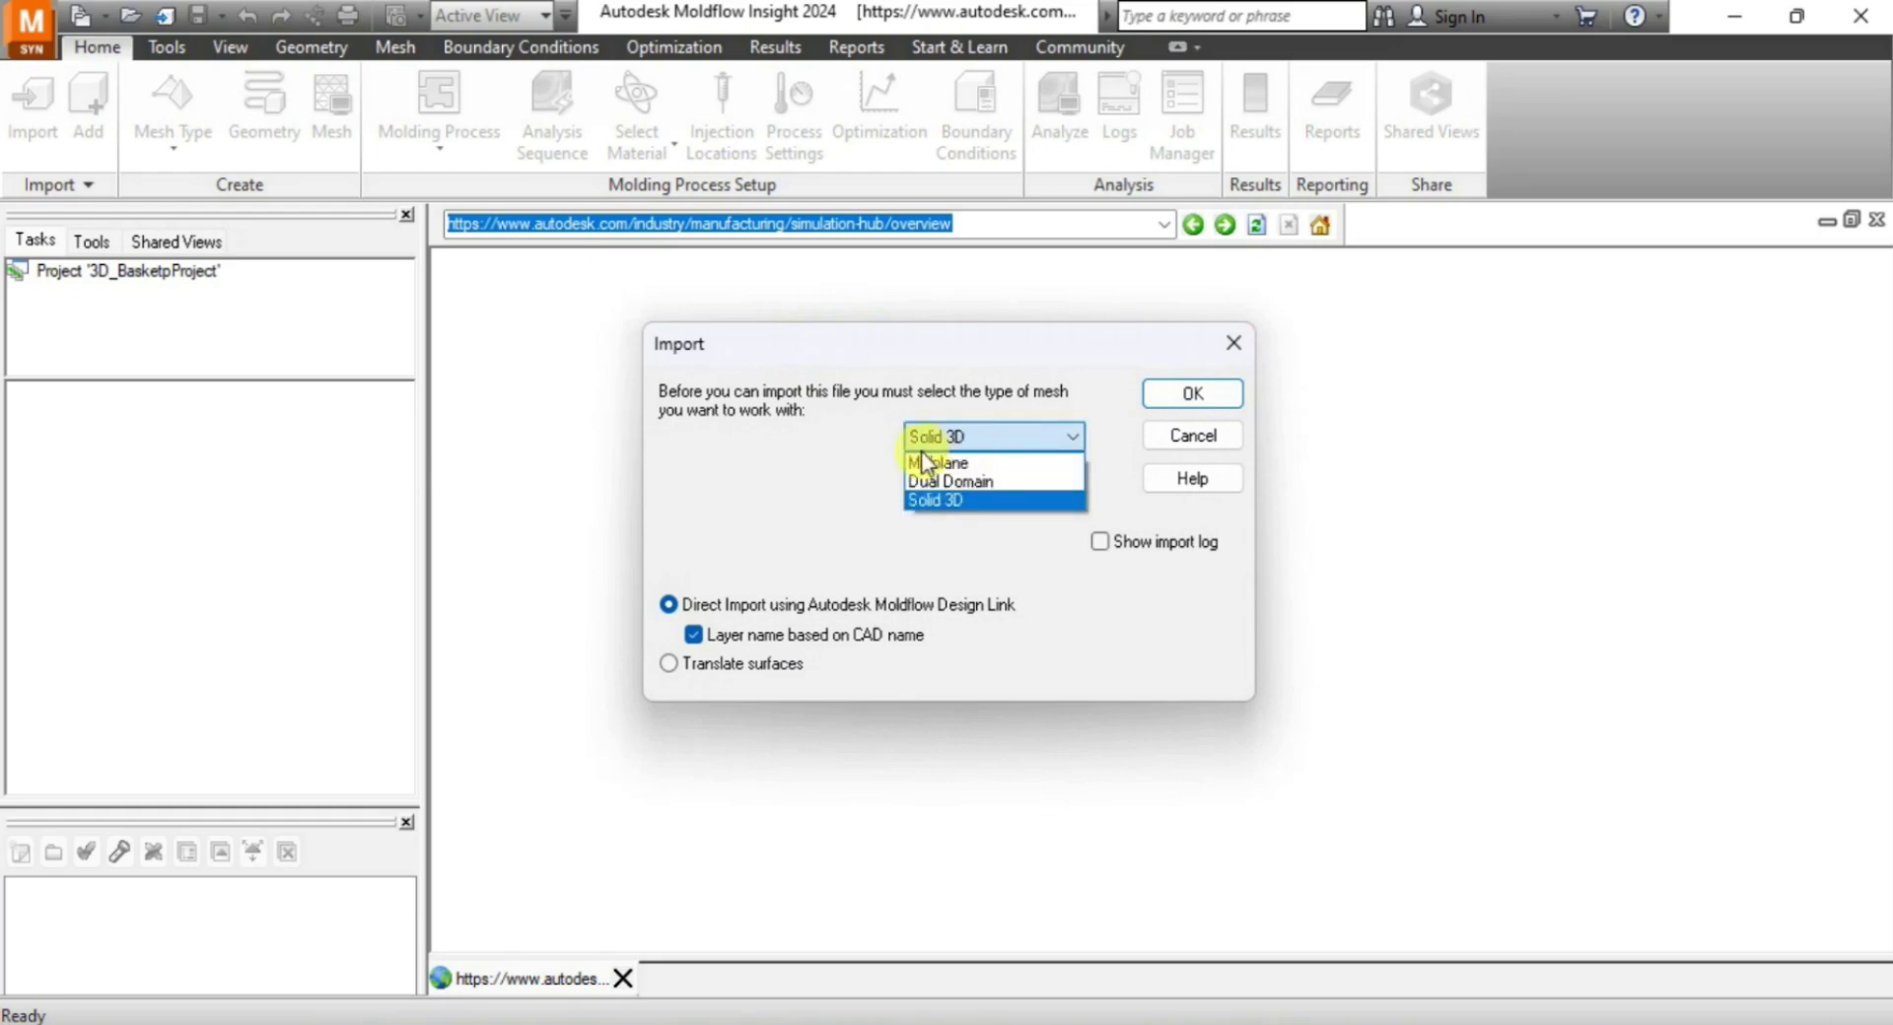
click(998, 408)
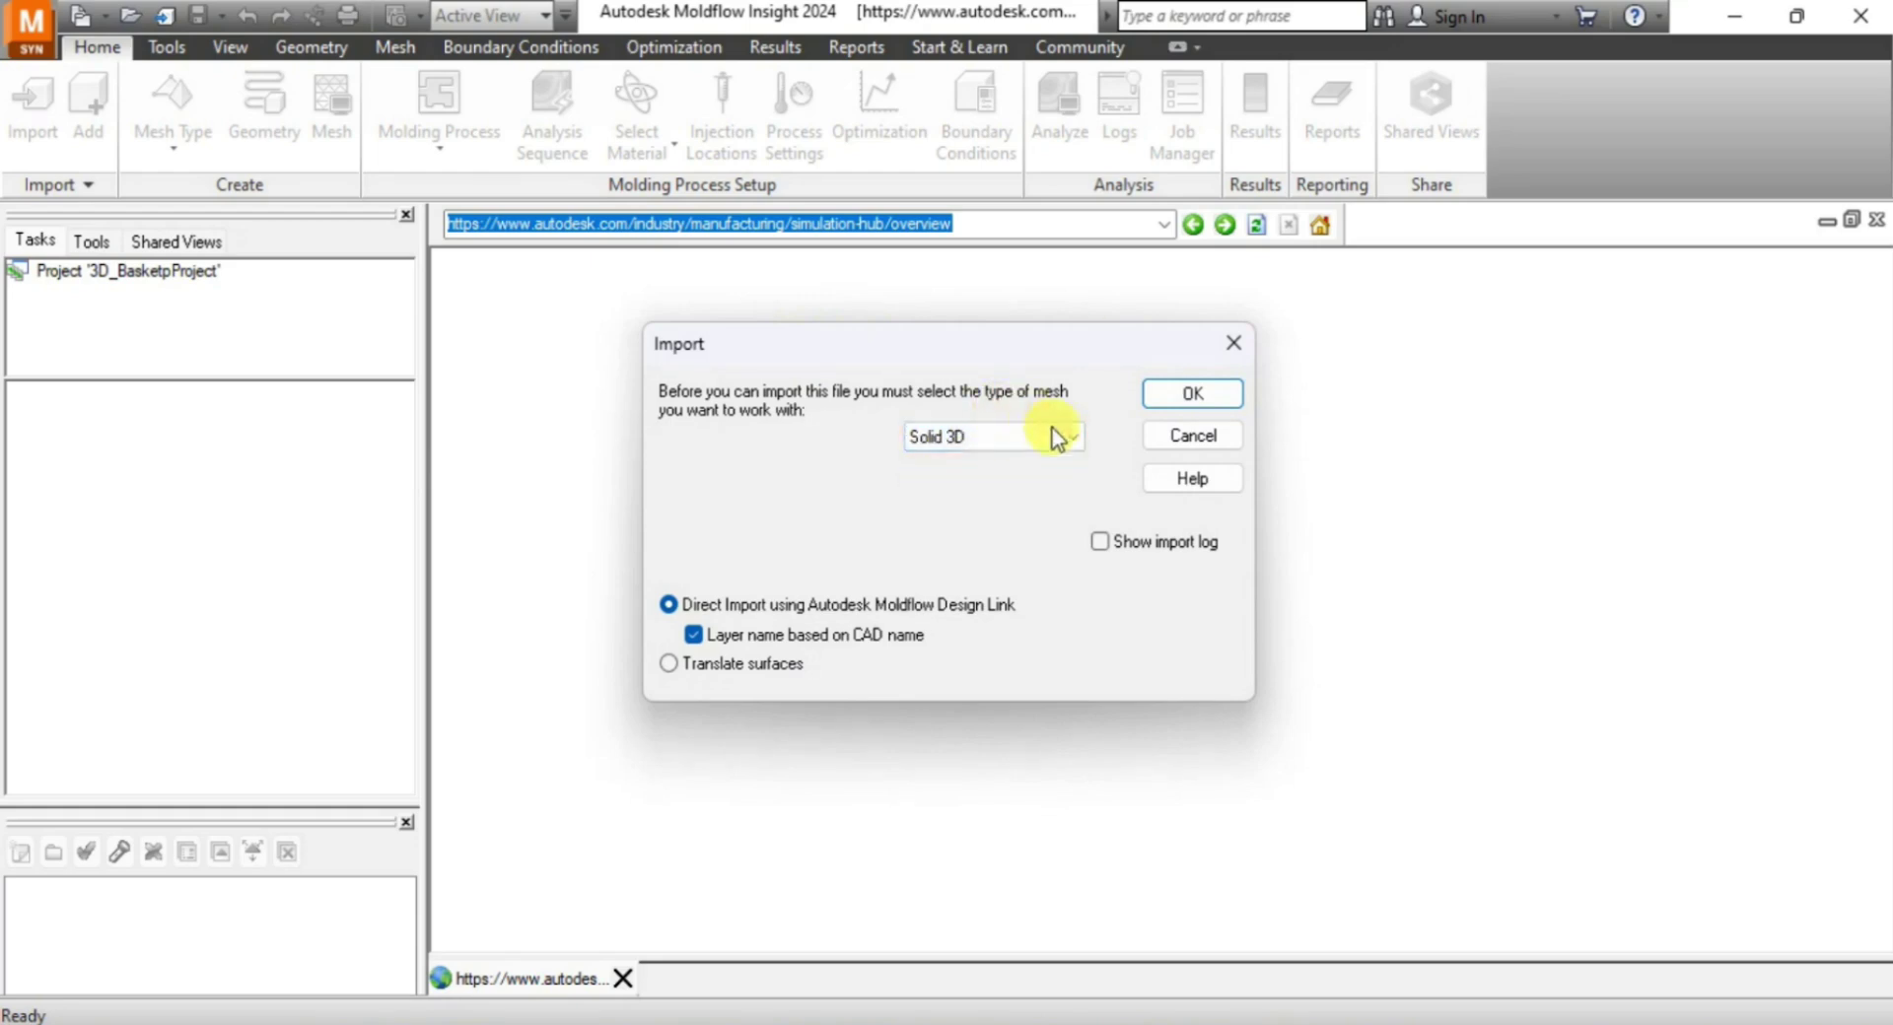
click(1190, 394)
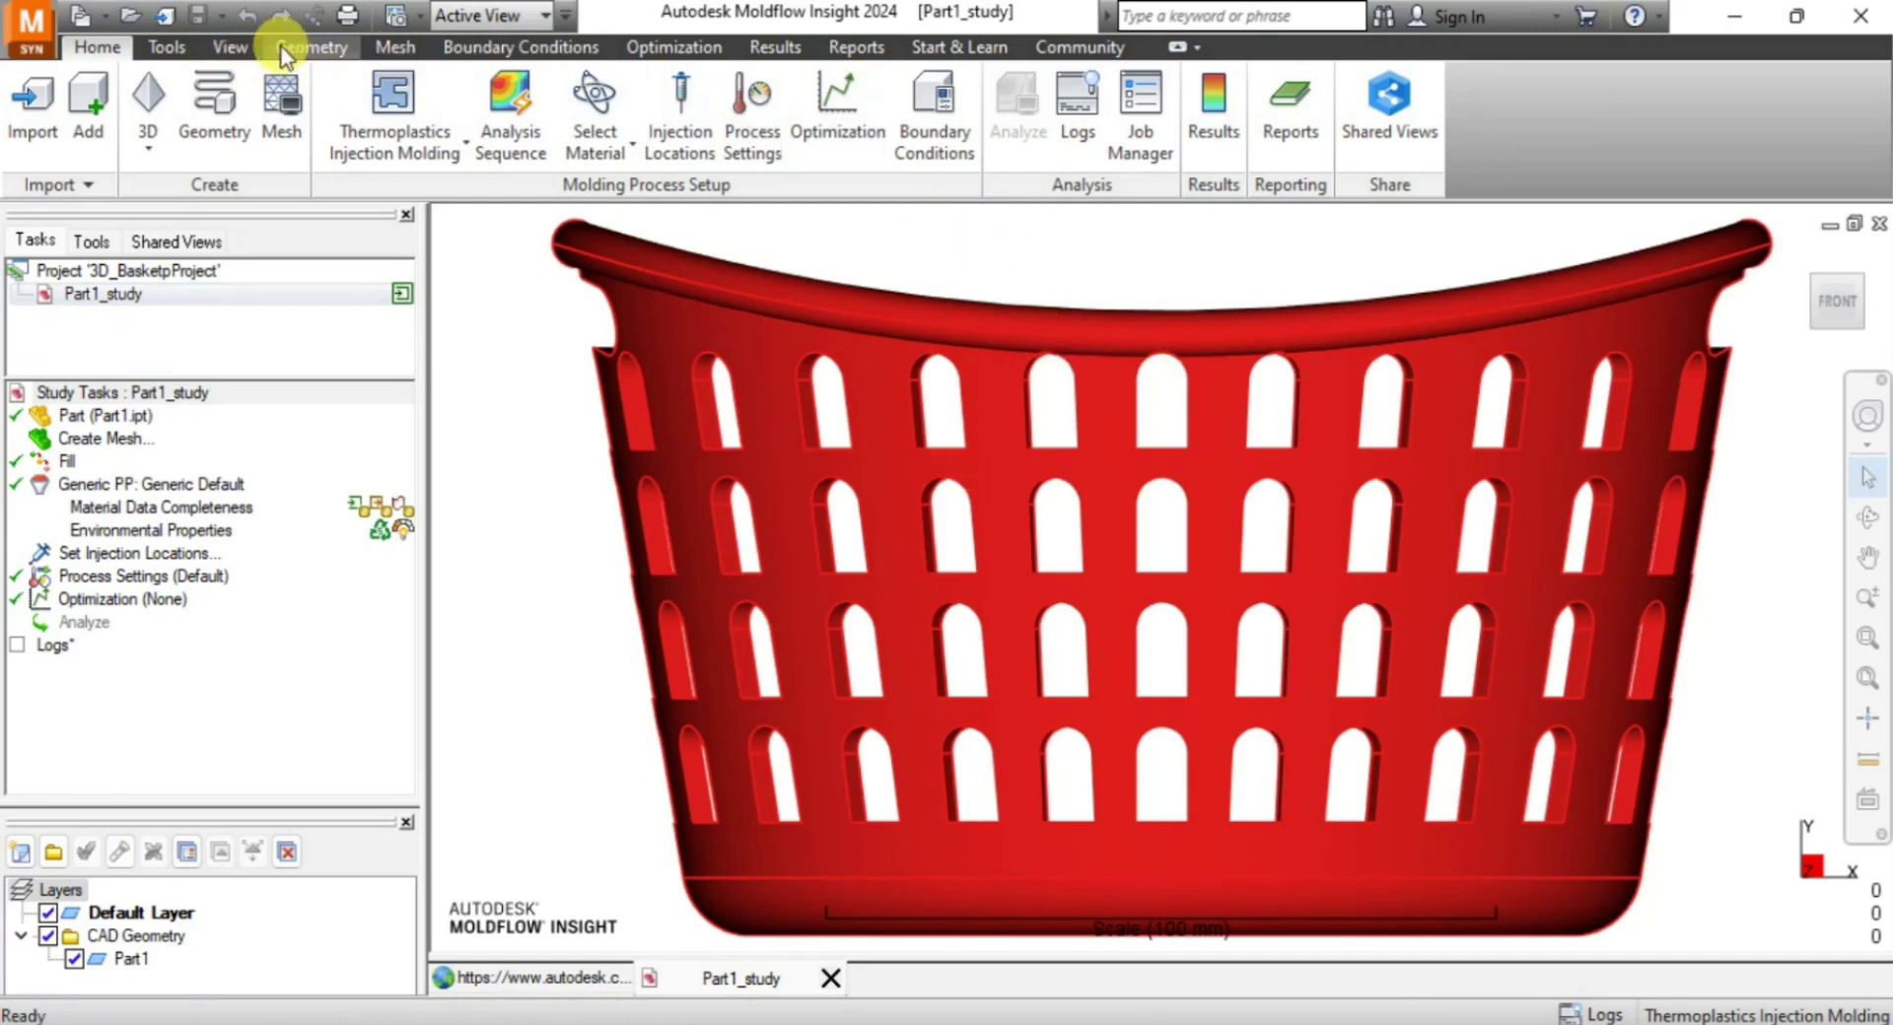
Orbit around the imported basket to examine its base, slotted walls, rim and interior.
click(231, 49)
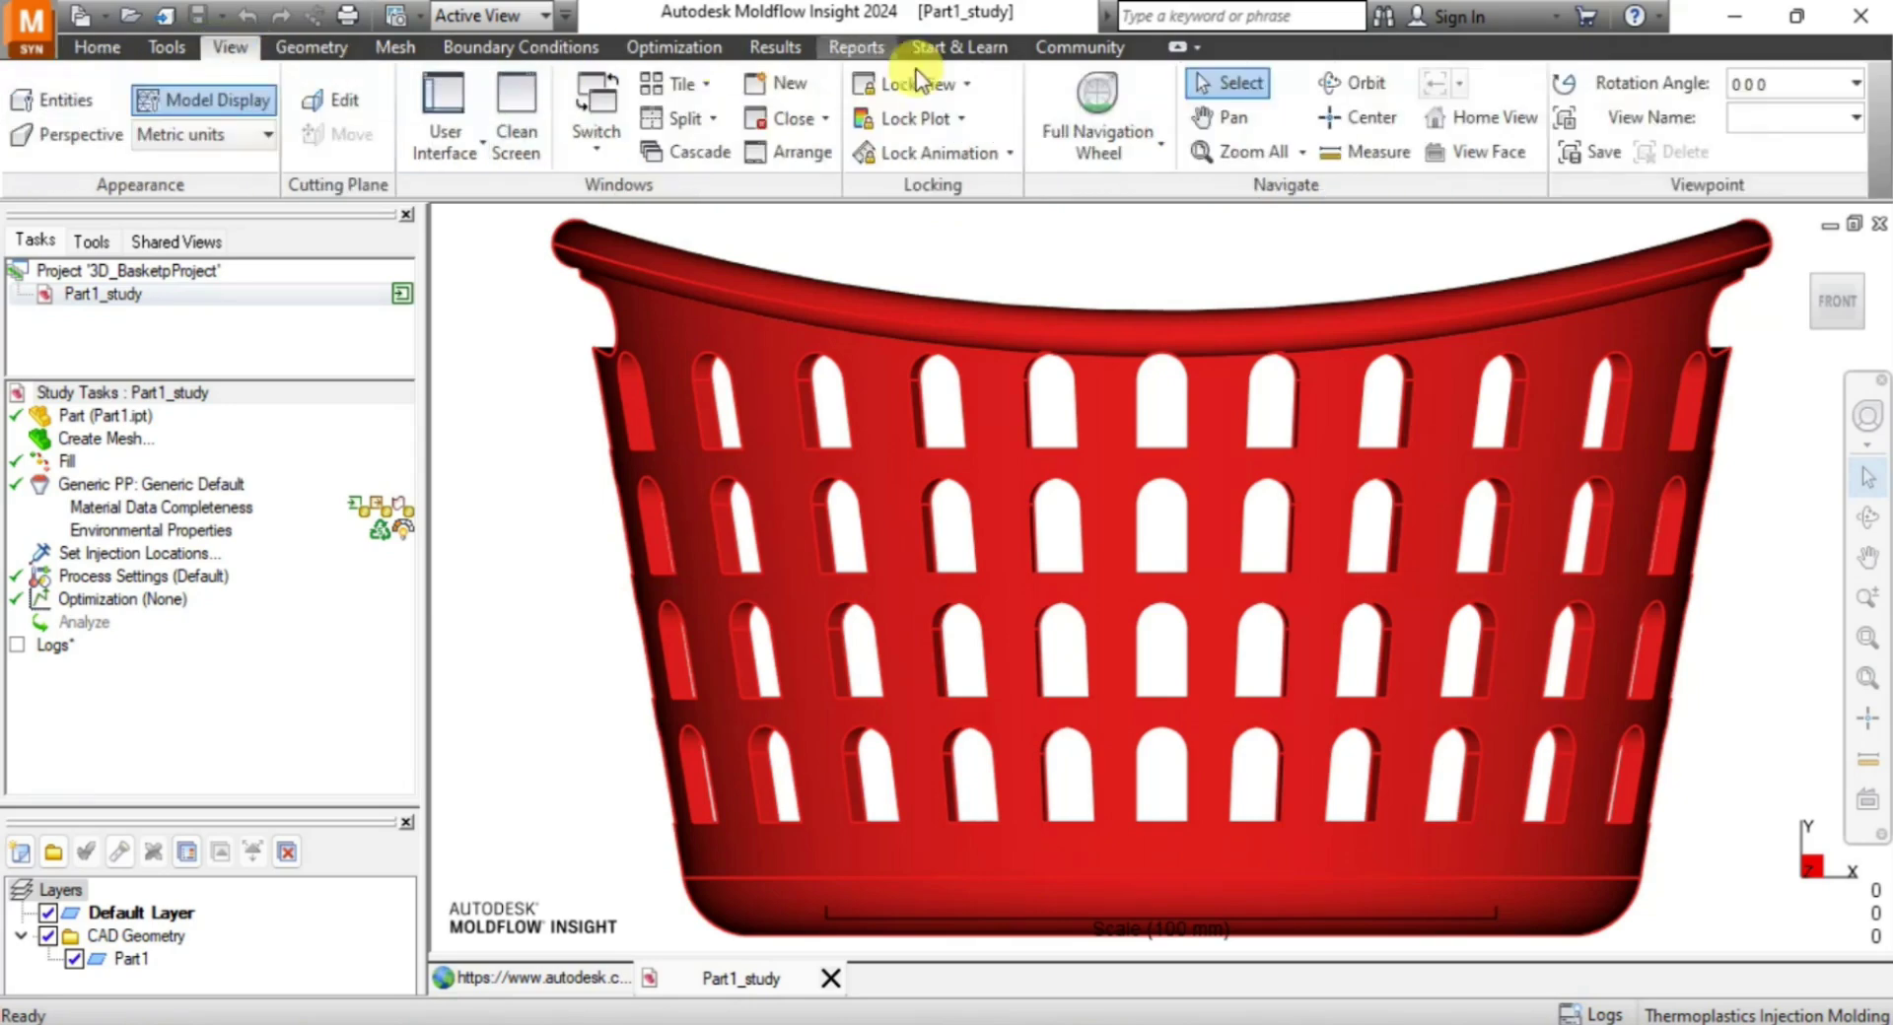
click(1341, 83)
mouse_move(1069, 422)
mouse_down()
mouse_move(1121, 624)
mouse_move(1288, 684)
mouse_move(1715, 553)
mouse_move(1475, 588)
mouse_move(1038, 838)
mouse_move(1052, 858)
mouse_move(1050, 734)
mouse_up()
drag(1028, 452, 1133, 707)
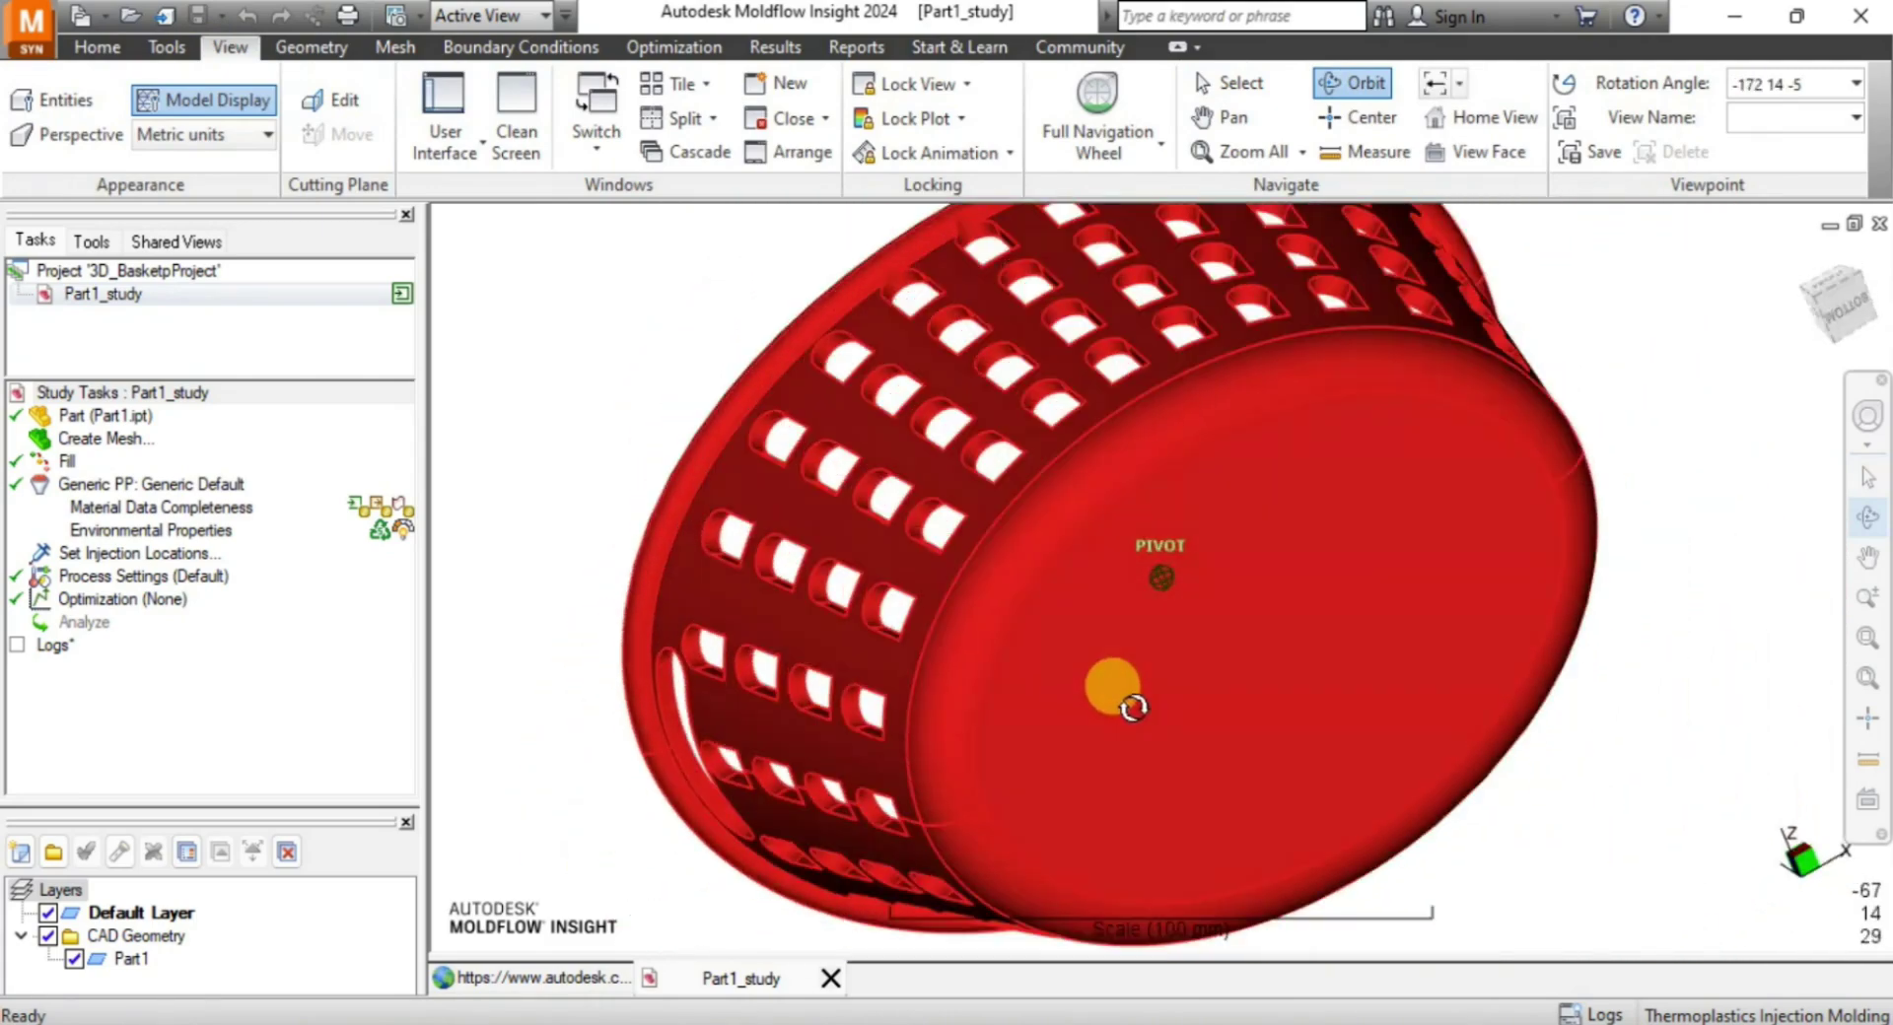
mouse_move(1160, 500)
mouse_down()
mouse_move(1153, 457)
mouse_move(1272, 612)
mouse_move(1219, 450)
mouse_move(1254, 531)
mouse_move(1509, 439)
mouse_move(802, 366)
mouse_move(1368, 248)
mouse_move(1482, 596)
mouse_move(1567, 495)
mouse_up()
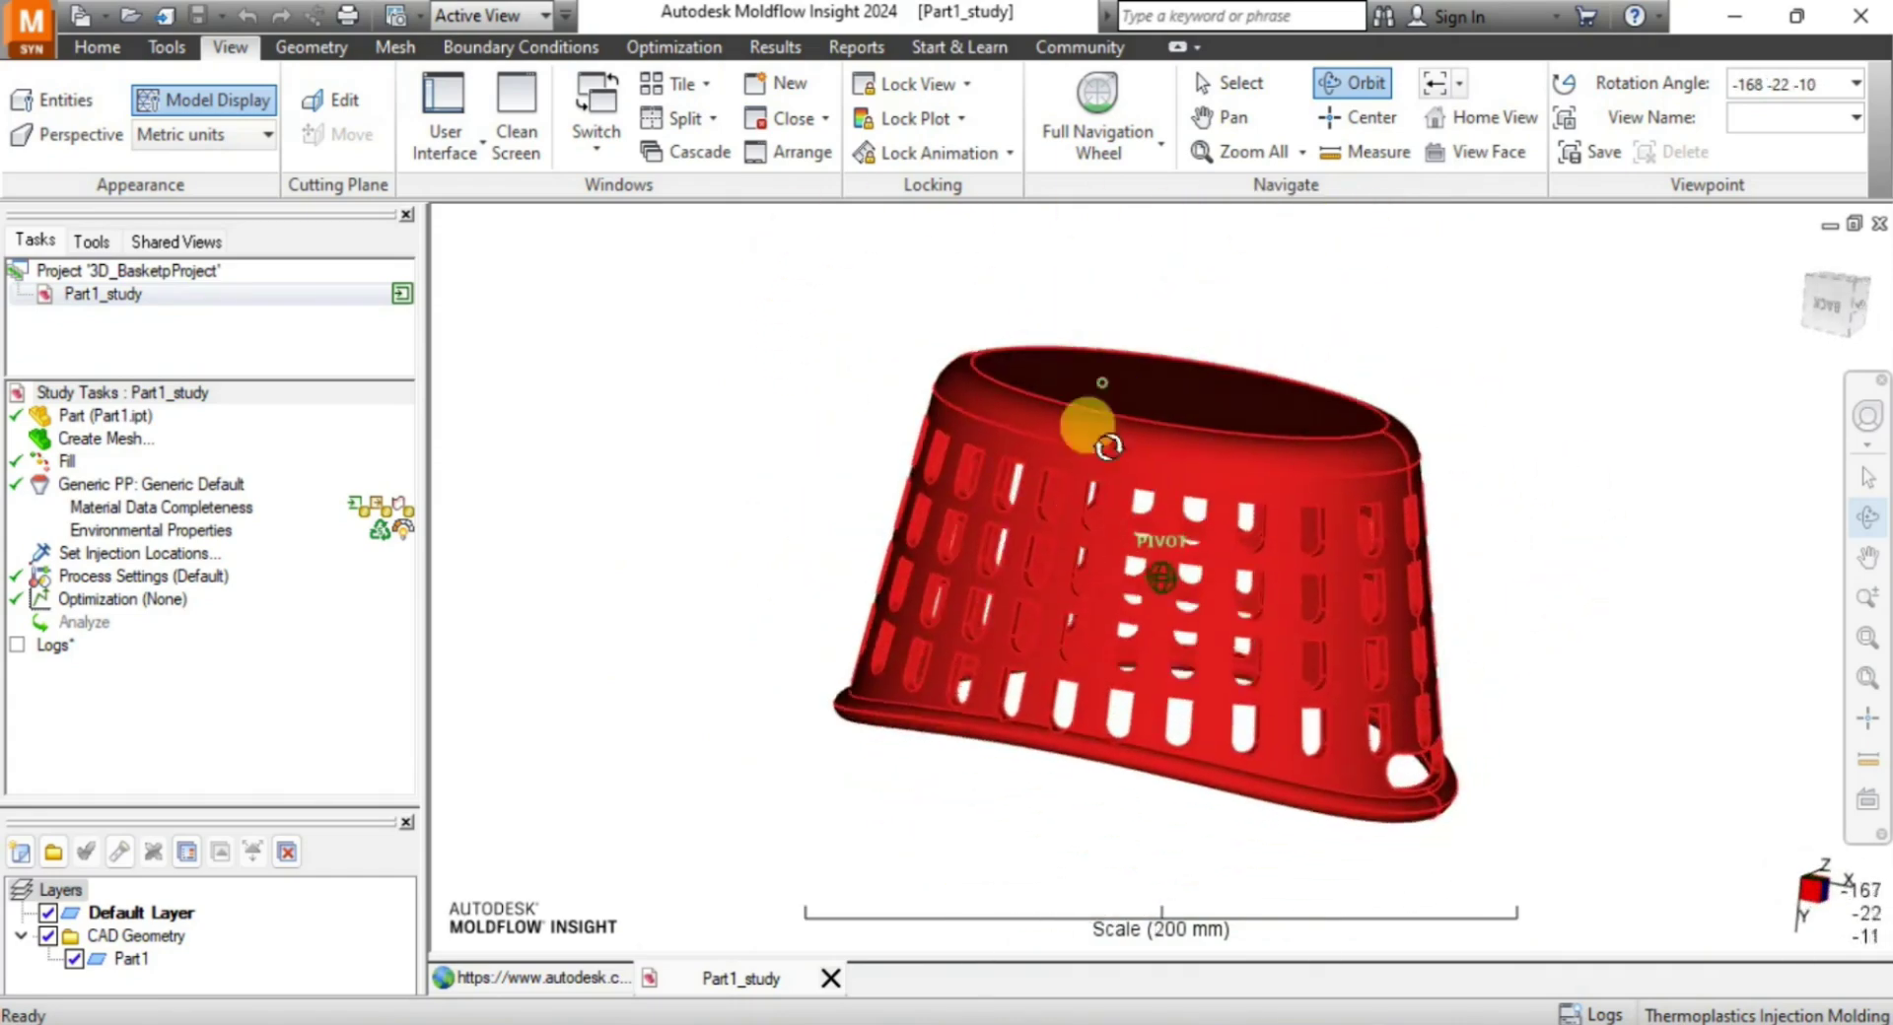
drag(776, 731, 1006, 558)
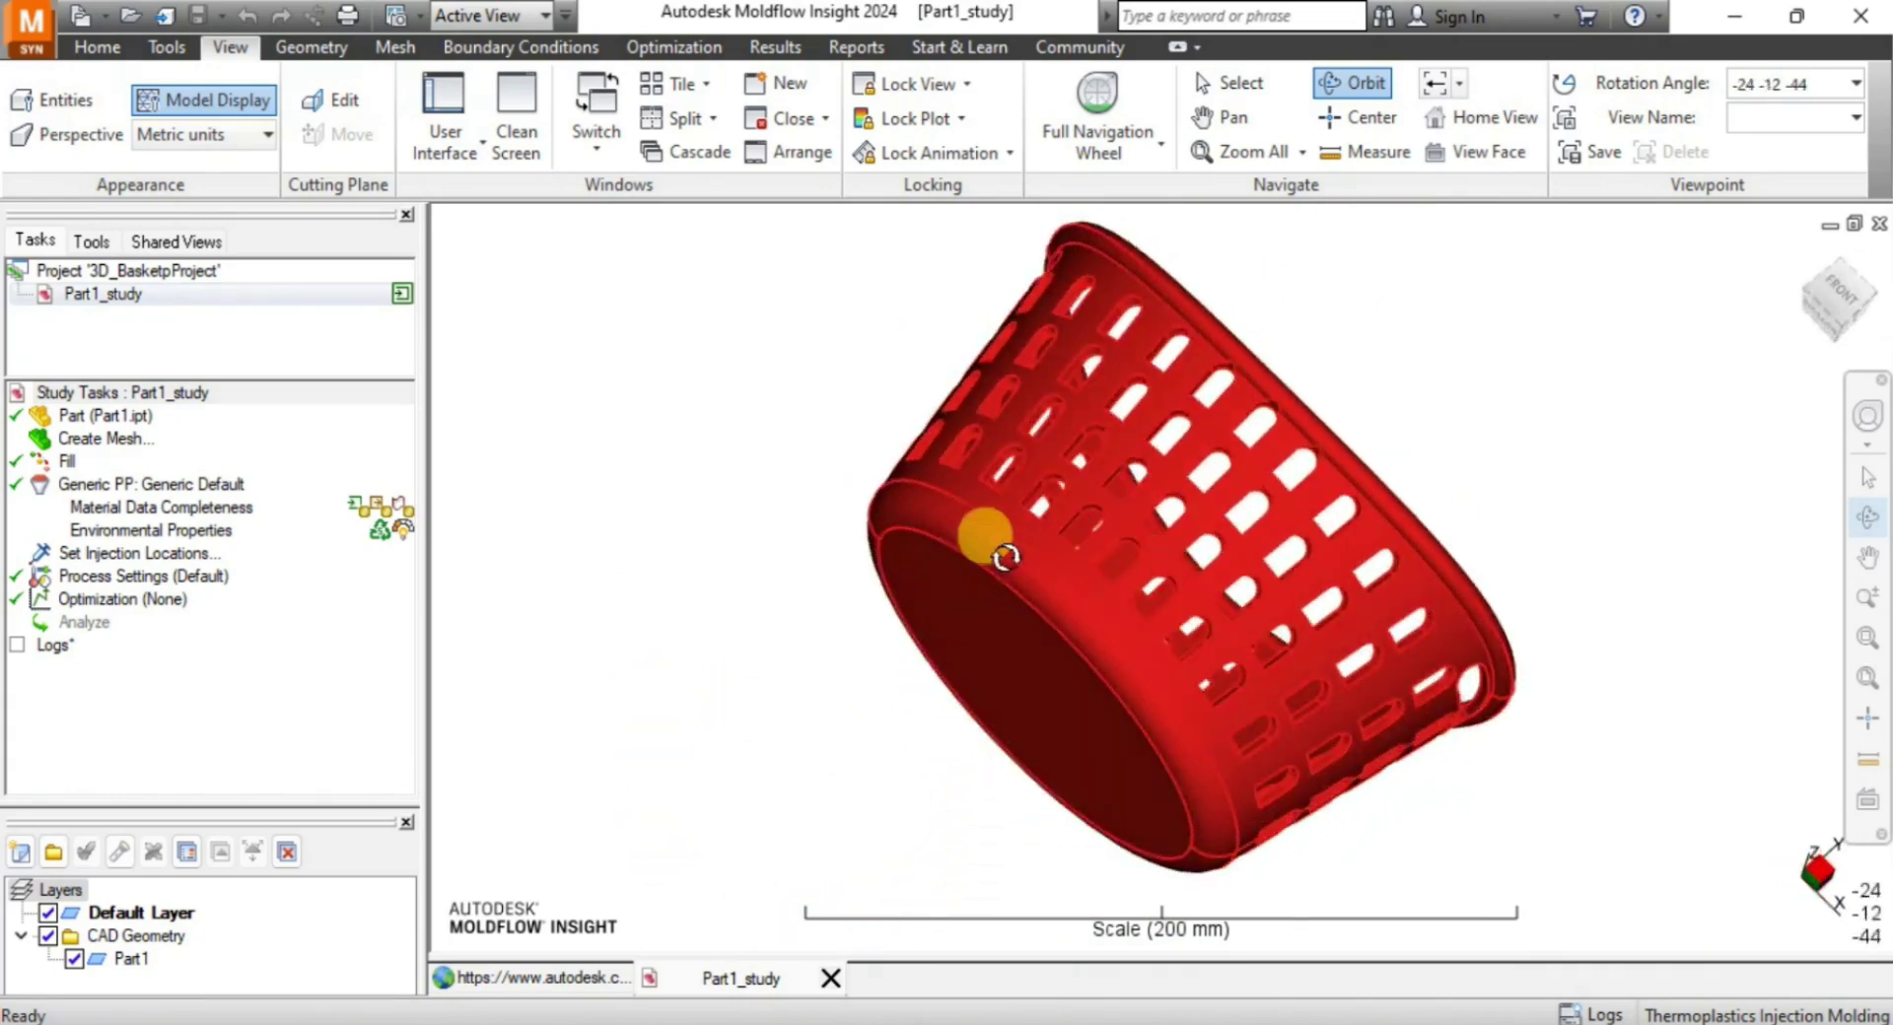
drag(1491, 551, 1029, 786)
drag(959, 267, 1216, 698)
drag(1606, 664, 828, 268)
mouse_move(1271, 663)
mouse_down()
mouse_move(1127, 511)
mouse_move(1117, 410)
mouse_move(1193, 820)
mouse_move(996, 293)
mouse_move(1133, 195)
mouse_move(1120, 486)
mouse_move(1015, 304)
mouse_move(853, 187)
mouse_move(597, 437)
mouse_move(473, 625)
mouse_move(313, 554)
mouse_move(593, 444)
mouse_up()
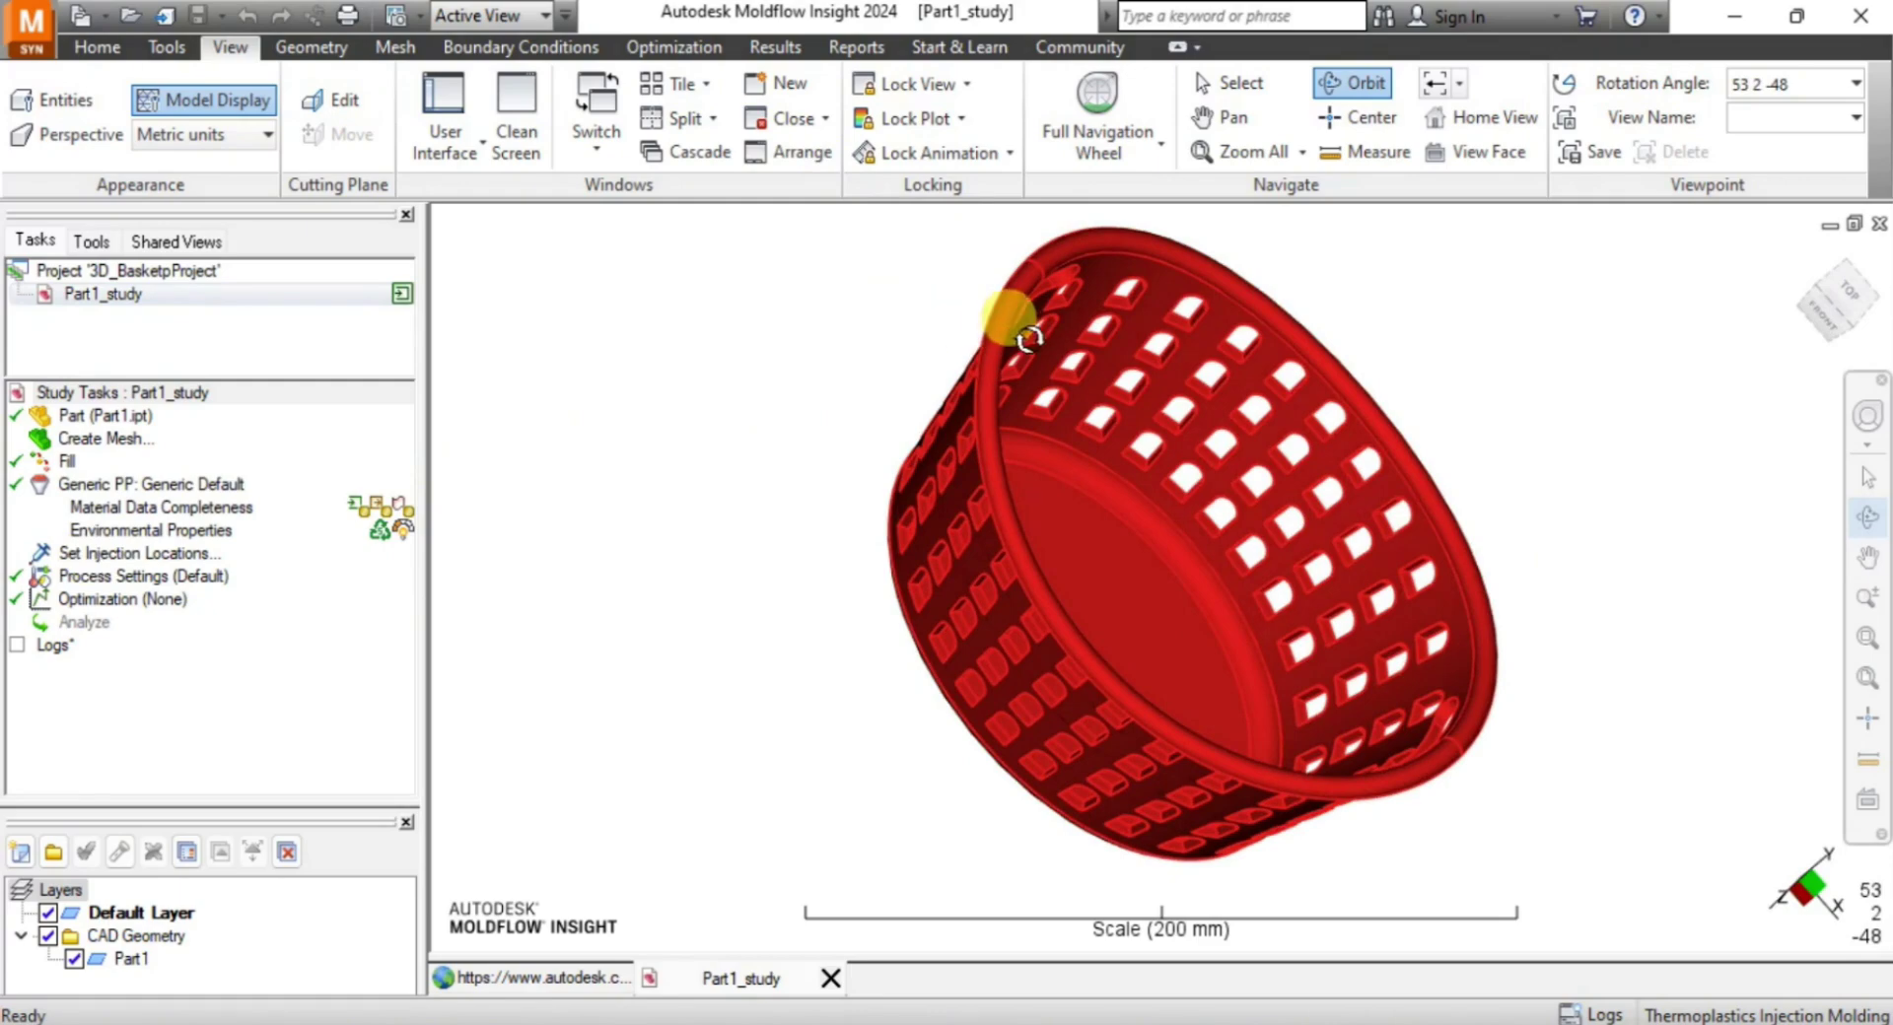
mouse_move(994, 279)
mouse_down()
mouse_move(998, 365)
mouse_move(743, 354)
mouse_move(783, 292)
mouse_up()
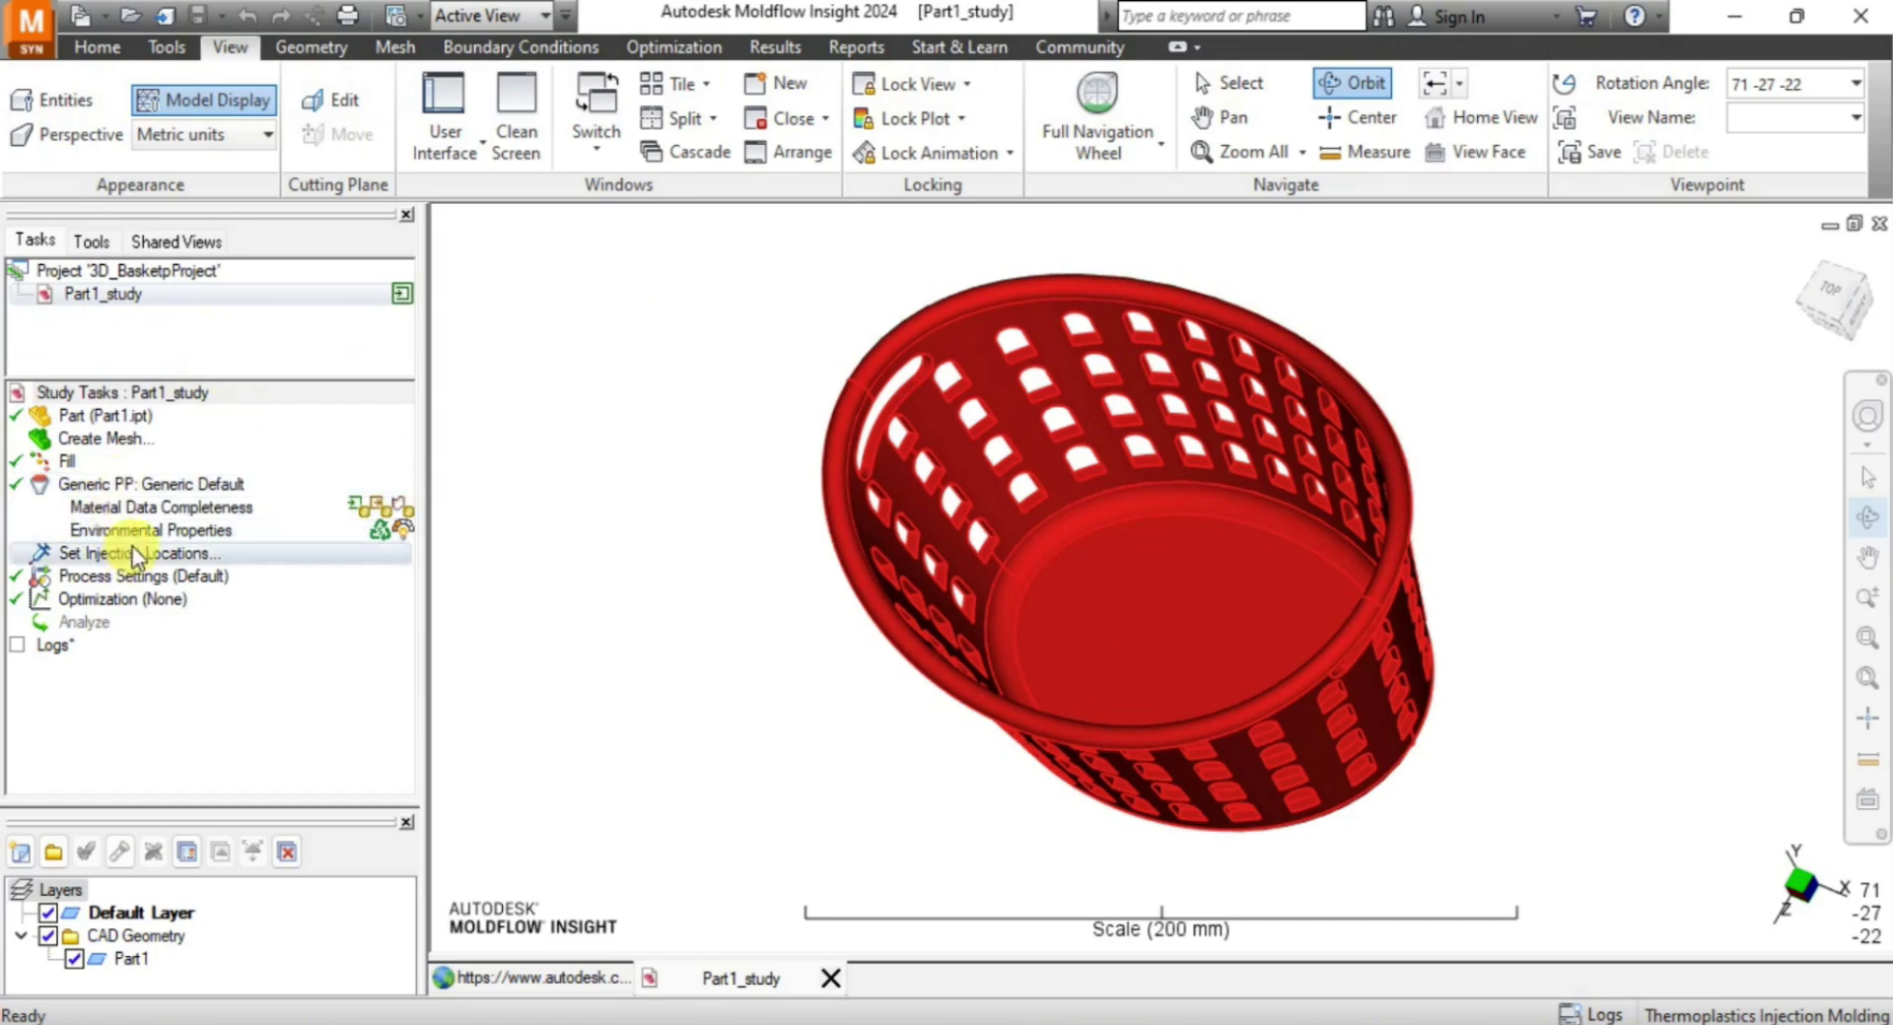
Set five injection locations on the basket: one at the centre of the base and four spaced around the rim.
mouse_move(837, 389)
mouse_down()
mouse_move(851, 526)
mouse_move(1385, 678)
mouse_move(1376, 517)
mouse_move(1372, 657)
mouse_move(1384, 526)
mouse_move(1484, 464)
mouse_move(1259, 486)
mouse_move(1491, 588)
mouse_move(1324, 548)
mouse_move(1386, 536)
mouse_move(1357, 545)
mouse_up()
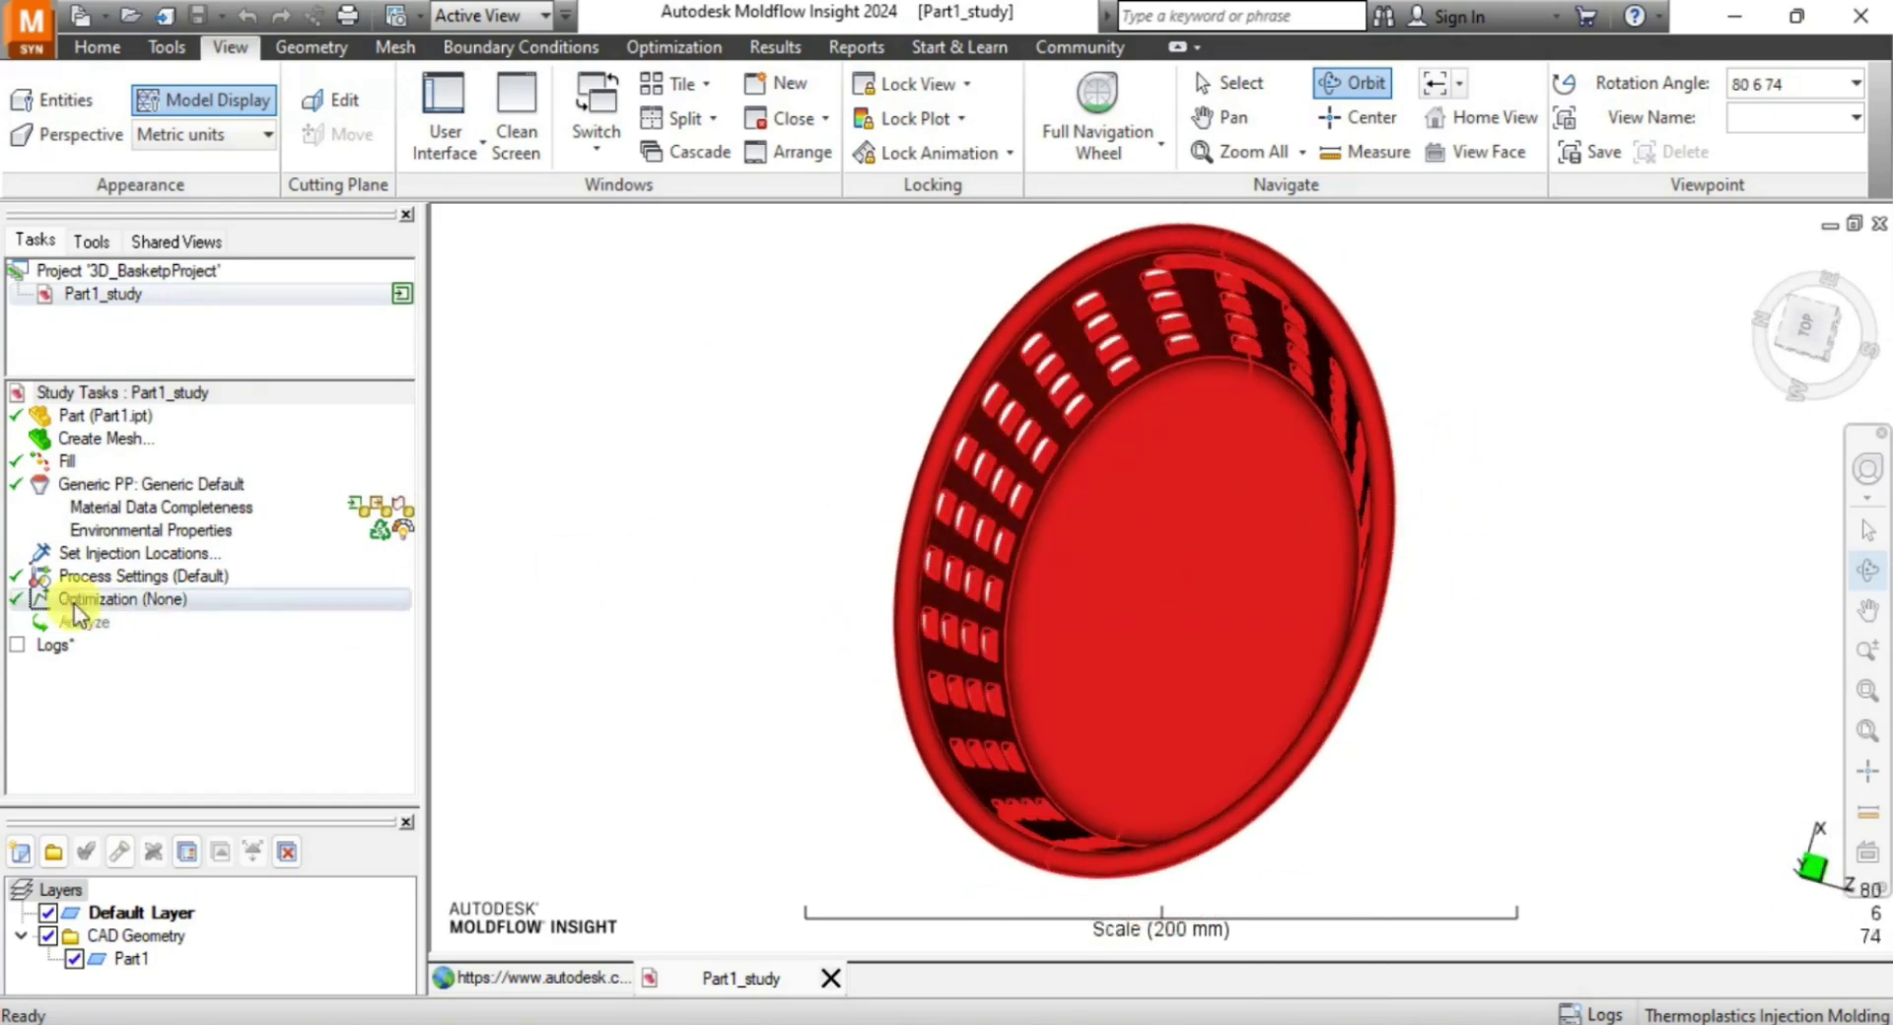
double_click(88, 553)
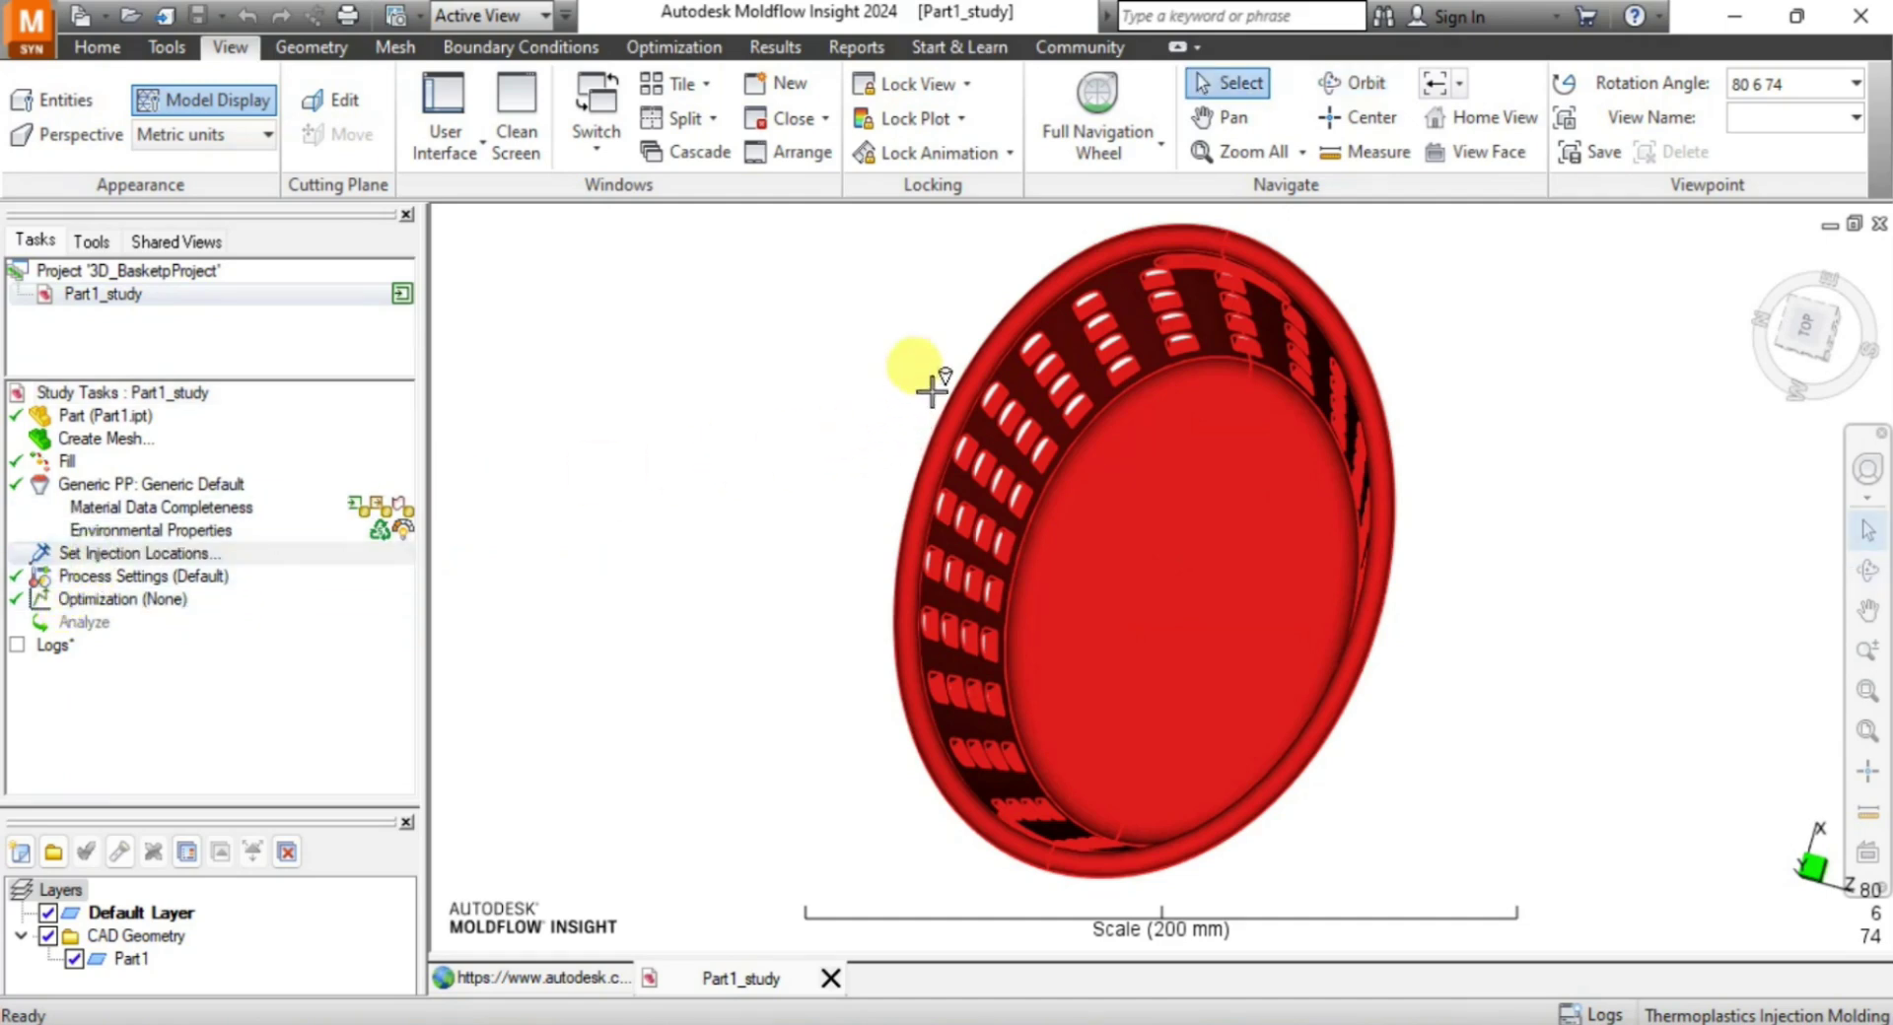
click(1169, 565)
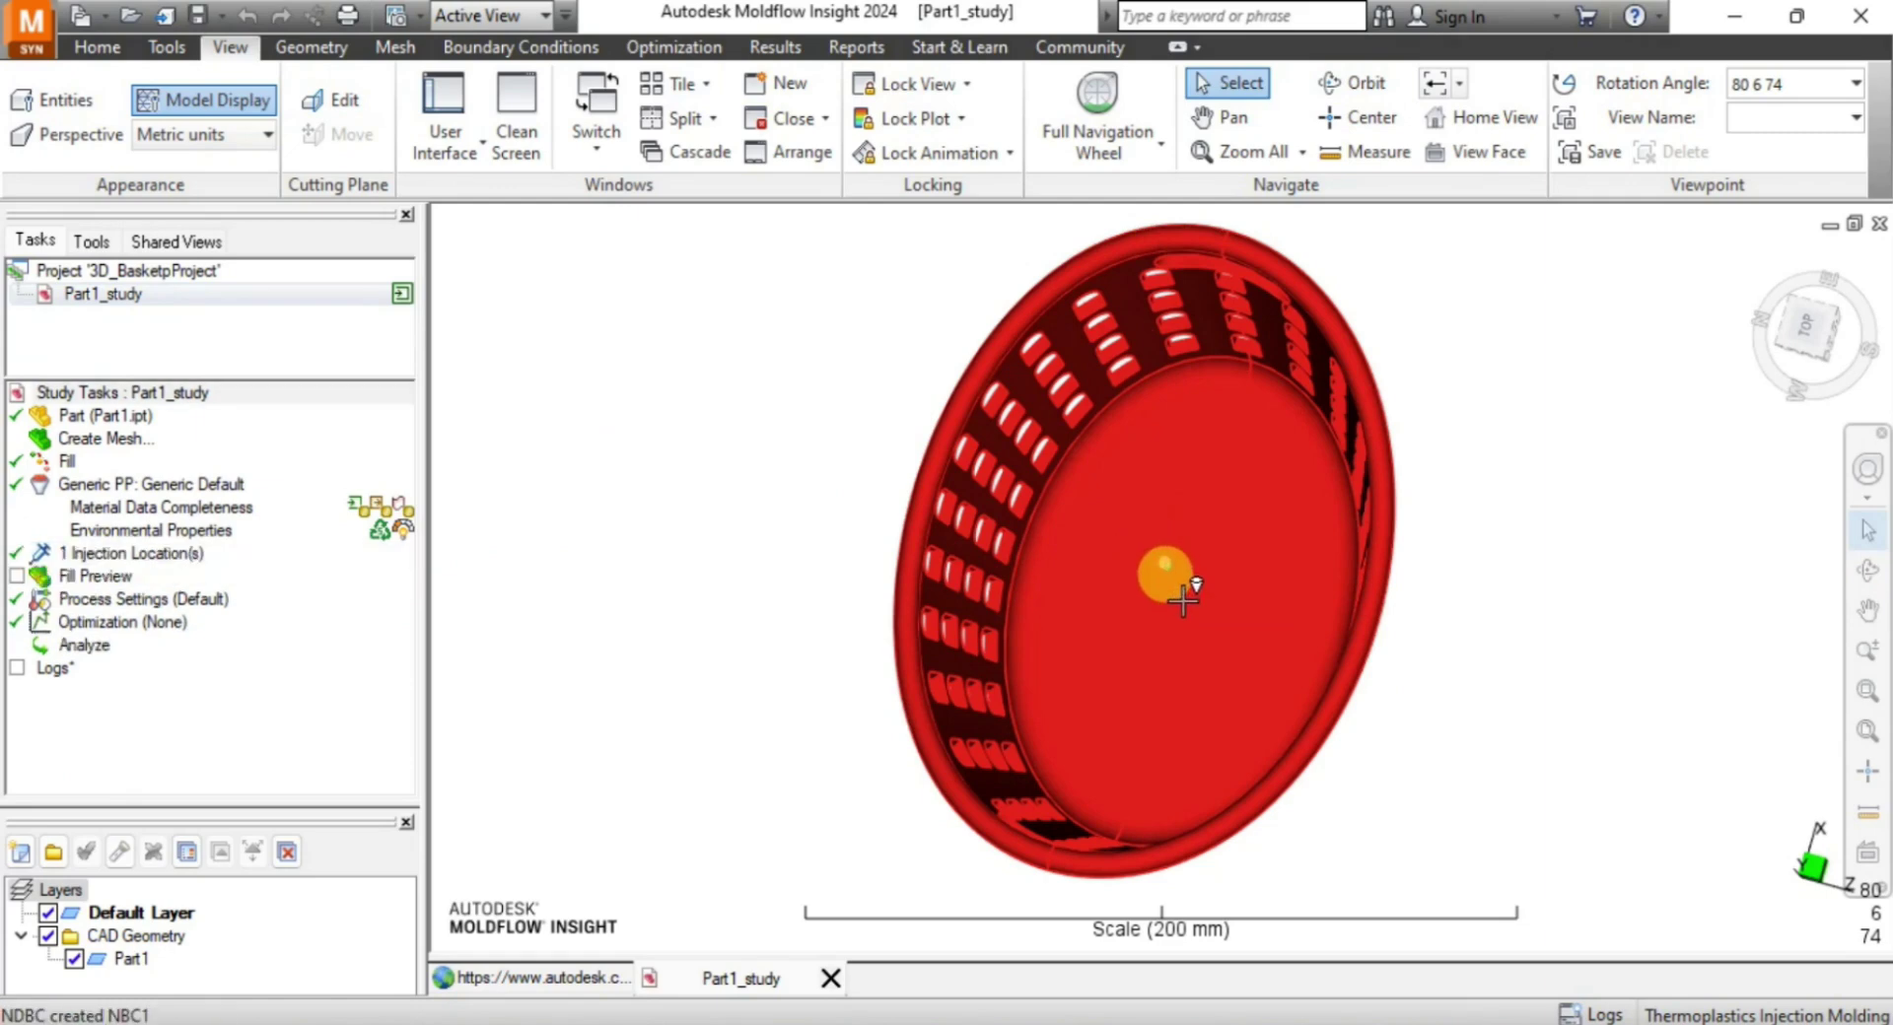
click(1207, 232)
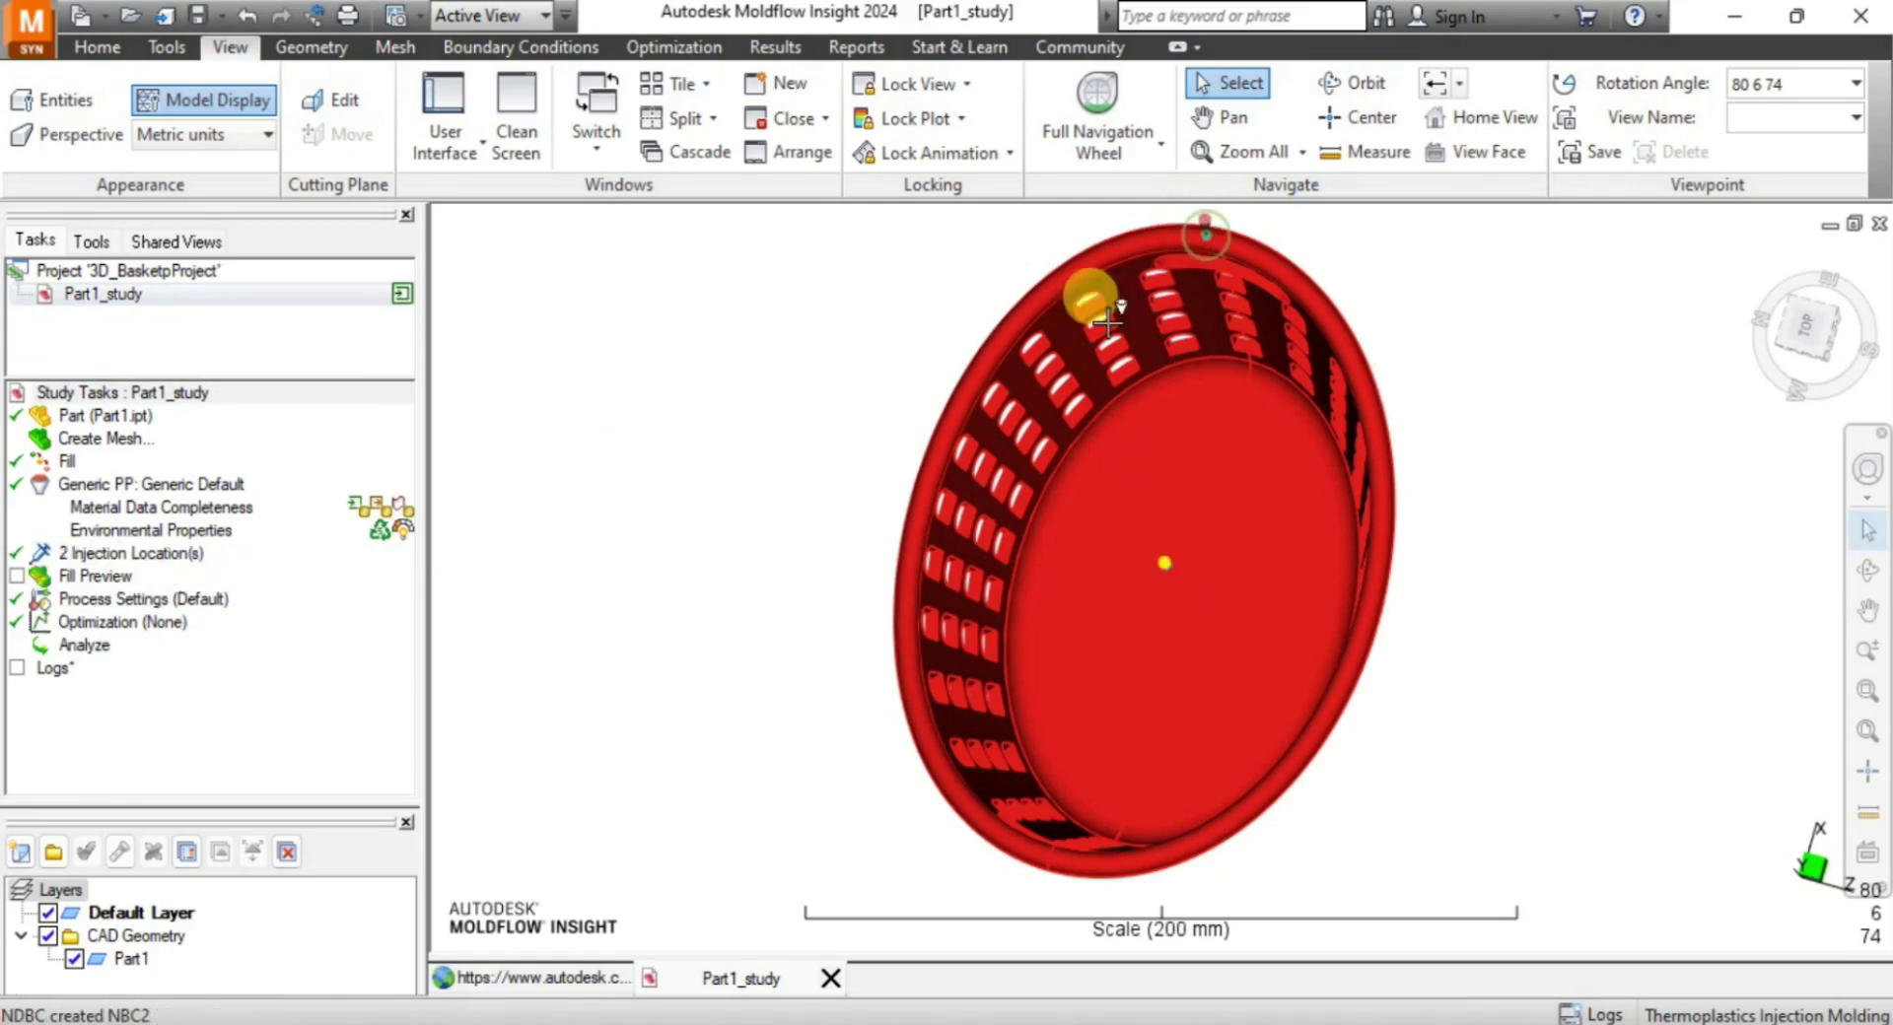
click(920, 480)
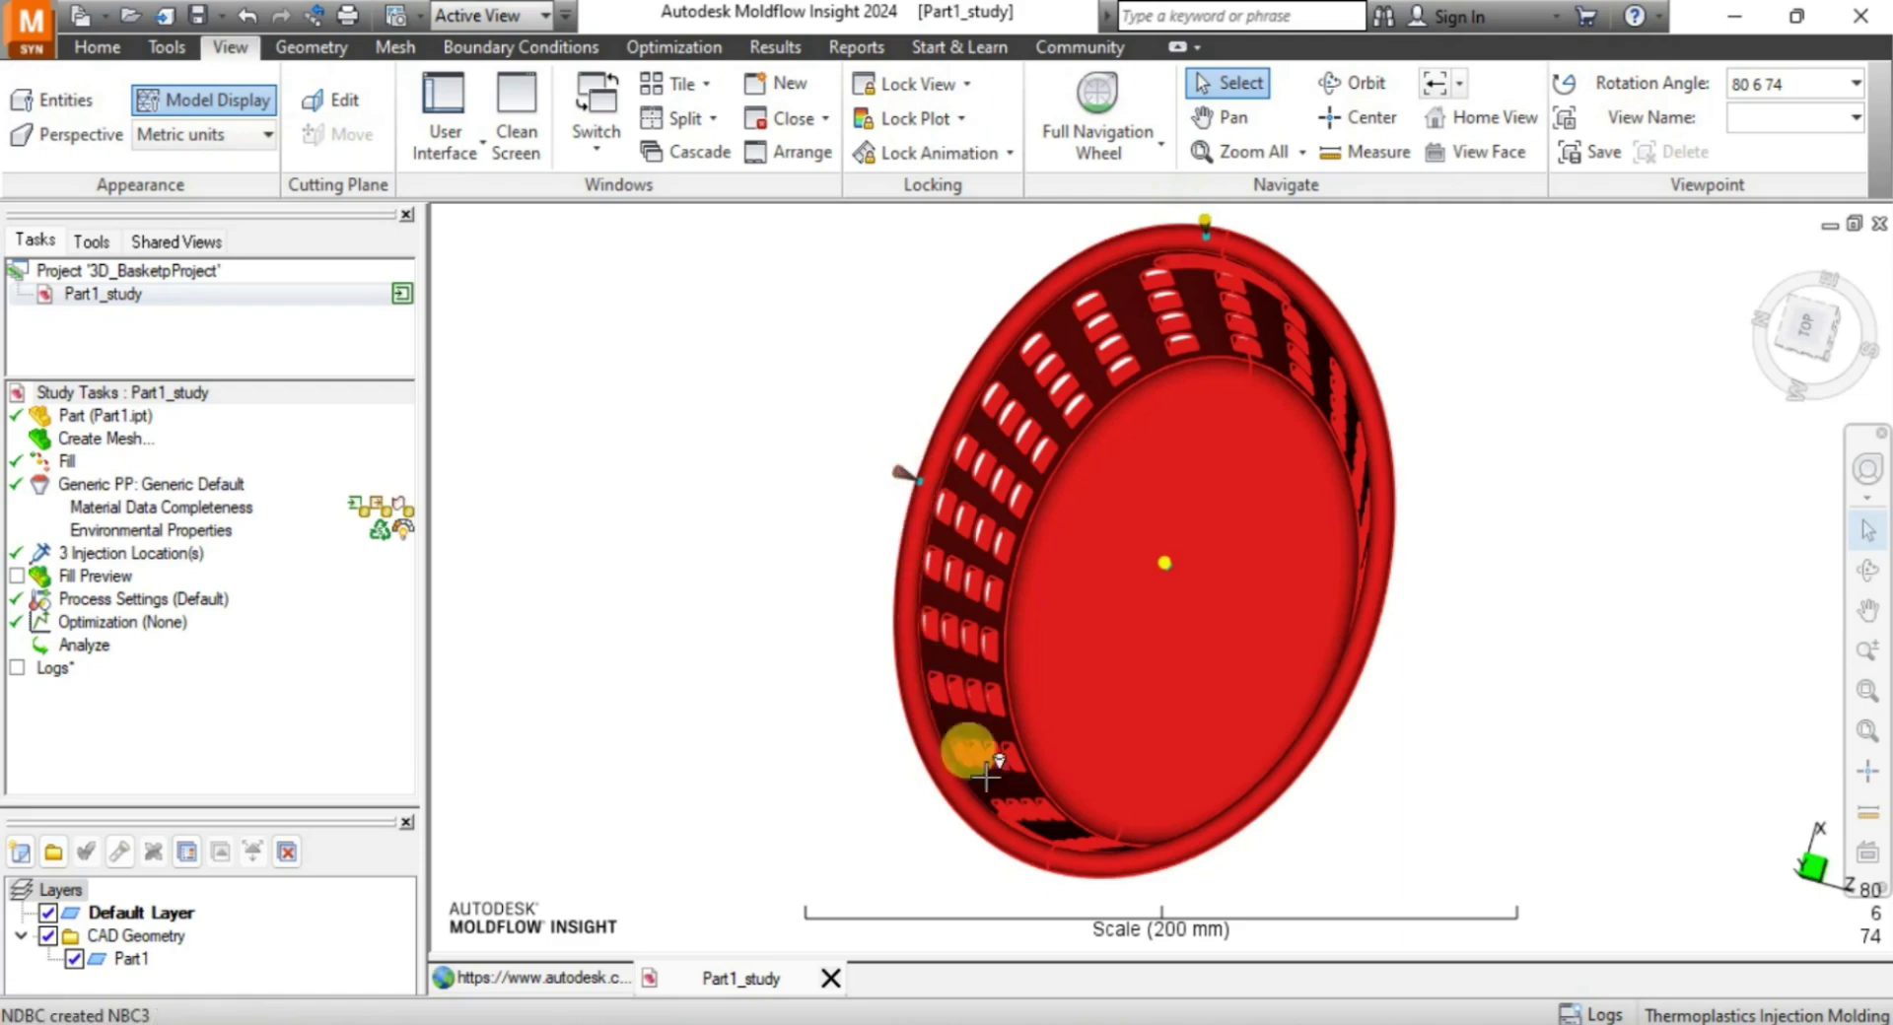
click(1066, 863)
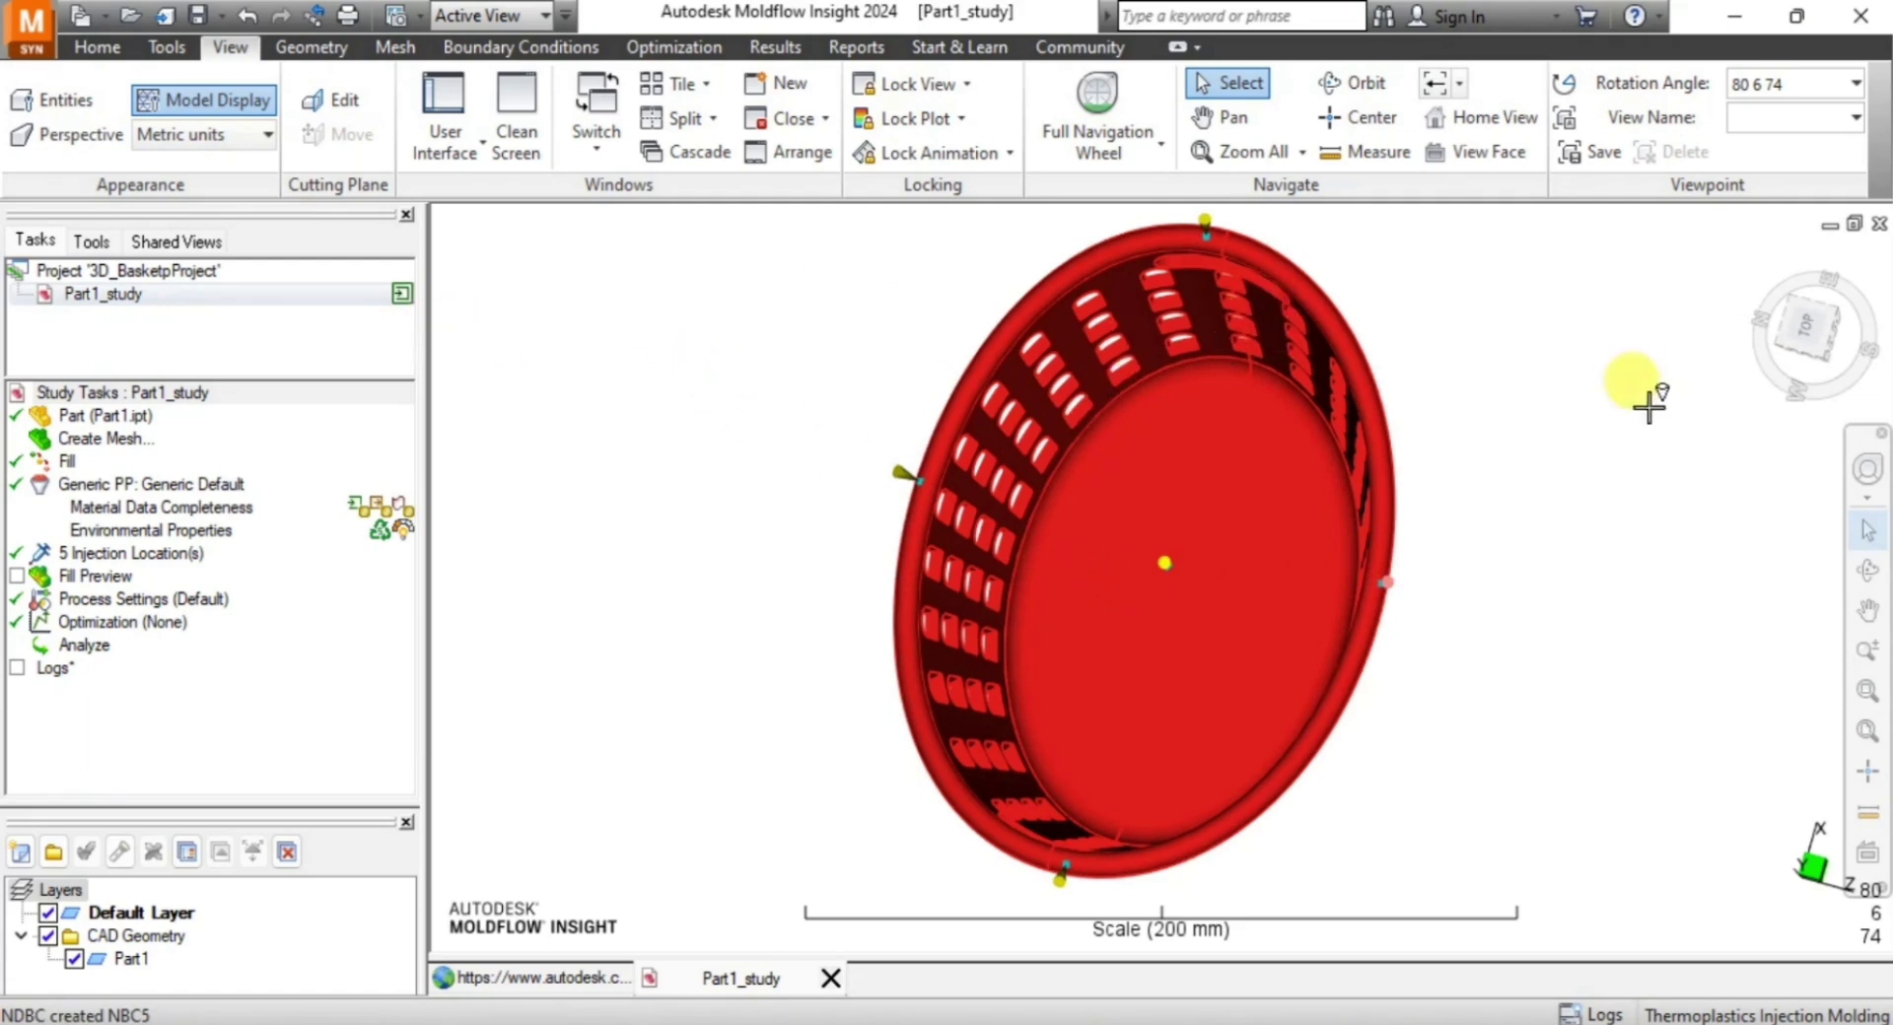
Orbit around the basket to check the placement of the injection locations on its rim and base.
click(1357, 83)
mouse_move(1365, 455)
mouse_down()
mouse_move(1072, 562)
mouse_move(1043, 661)
mouse_move(976, 576)
mouse_move(1047, 614)
mouse_up()
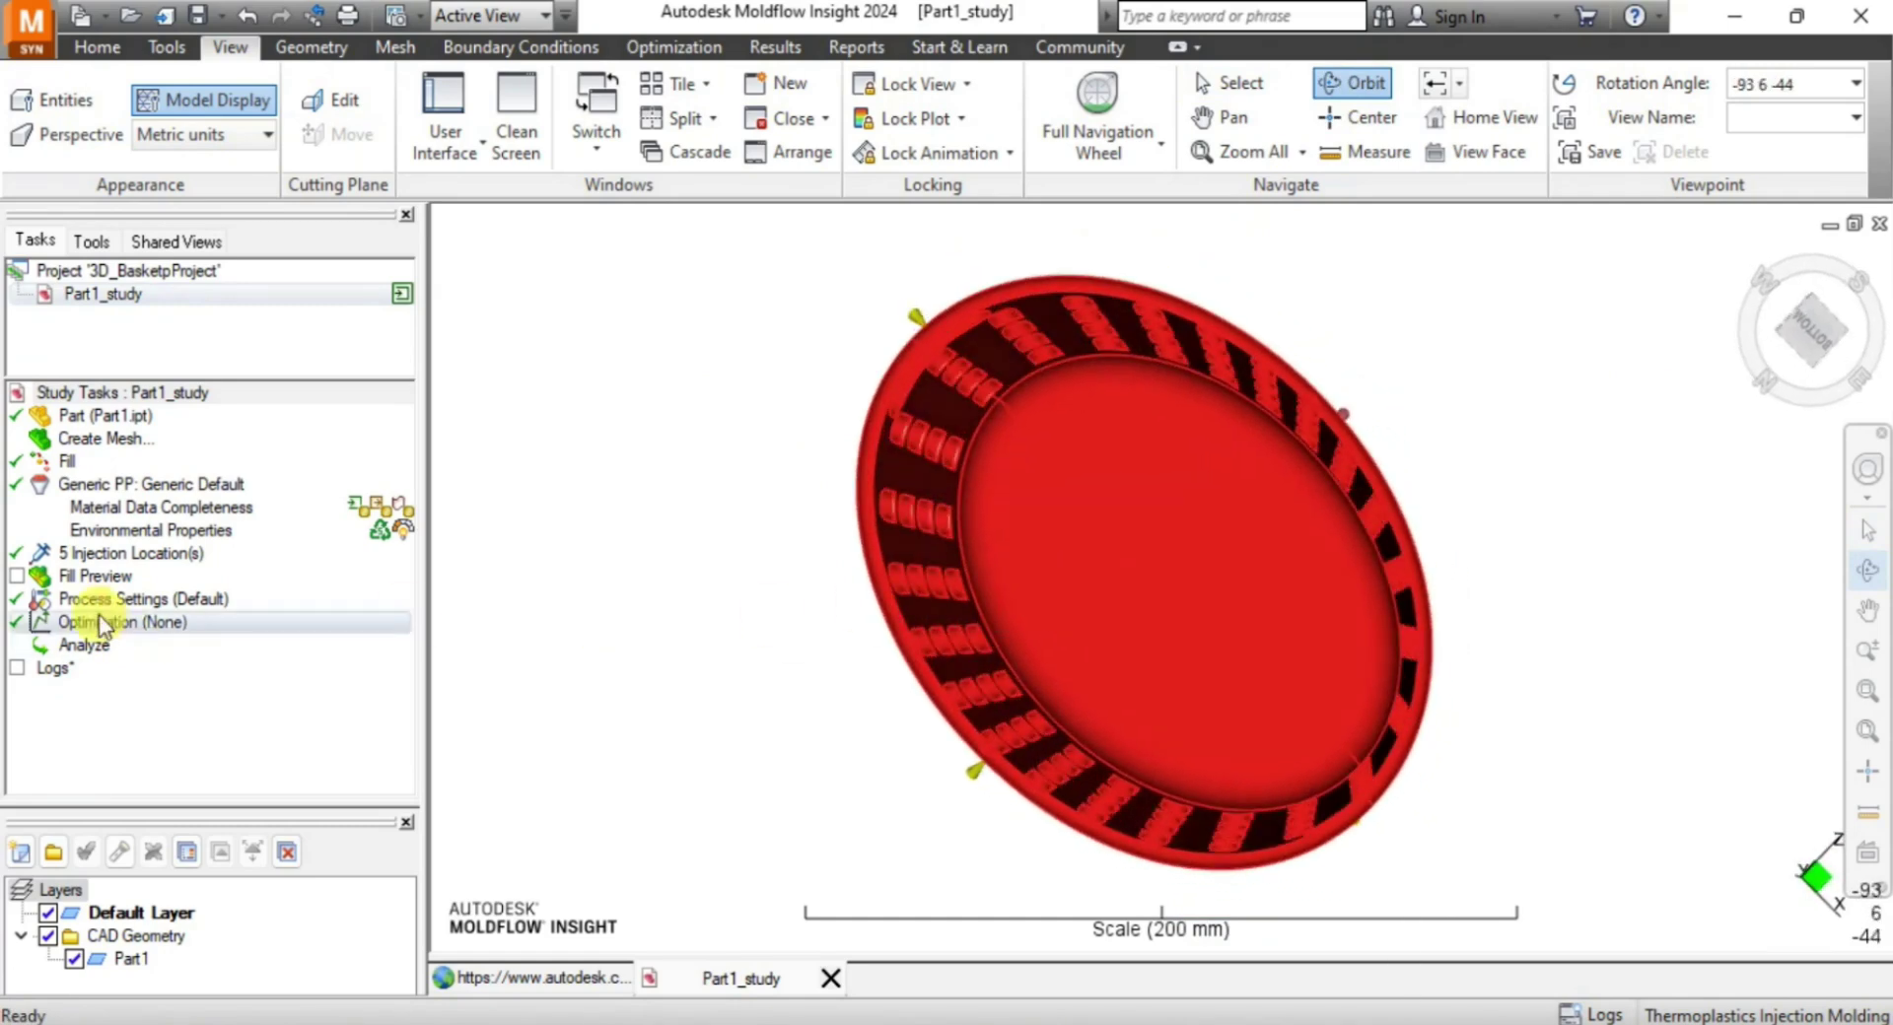
double_click(116, 549)
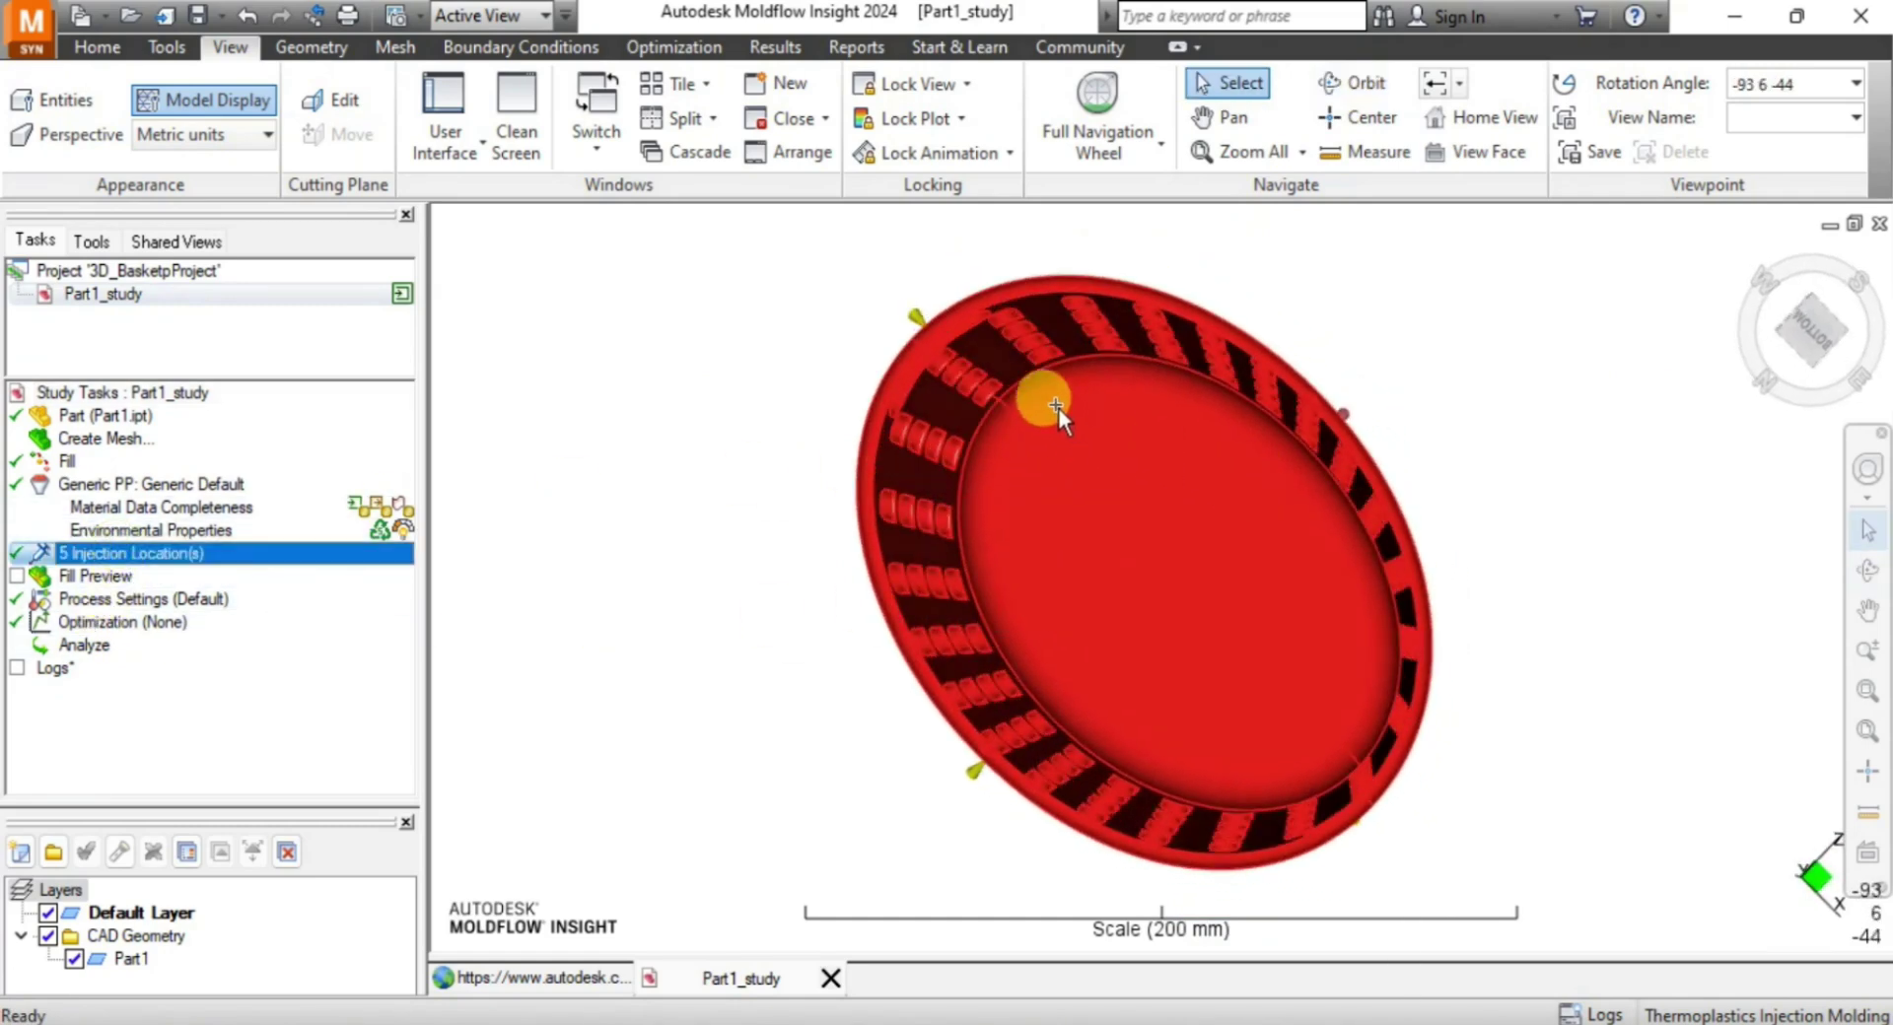
click(1013, 399)
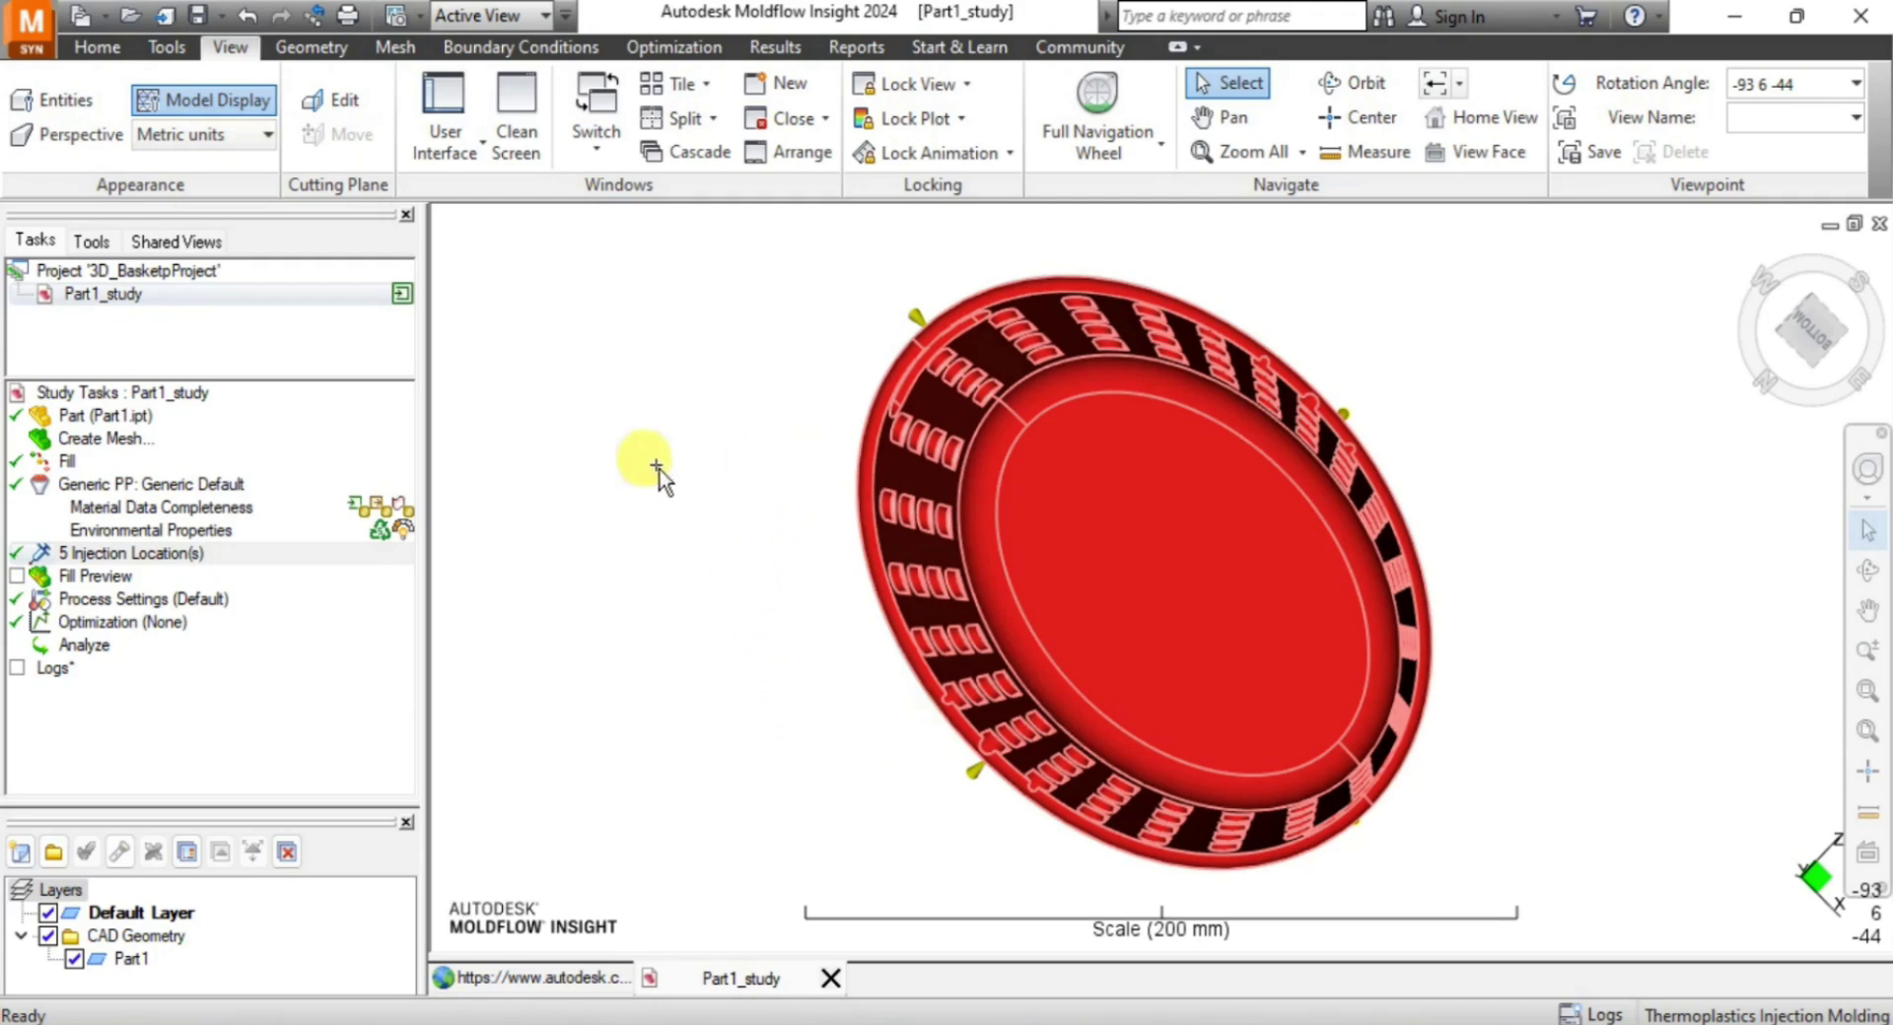
click(1353, 82)
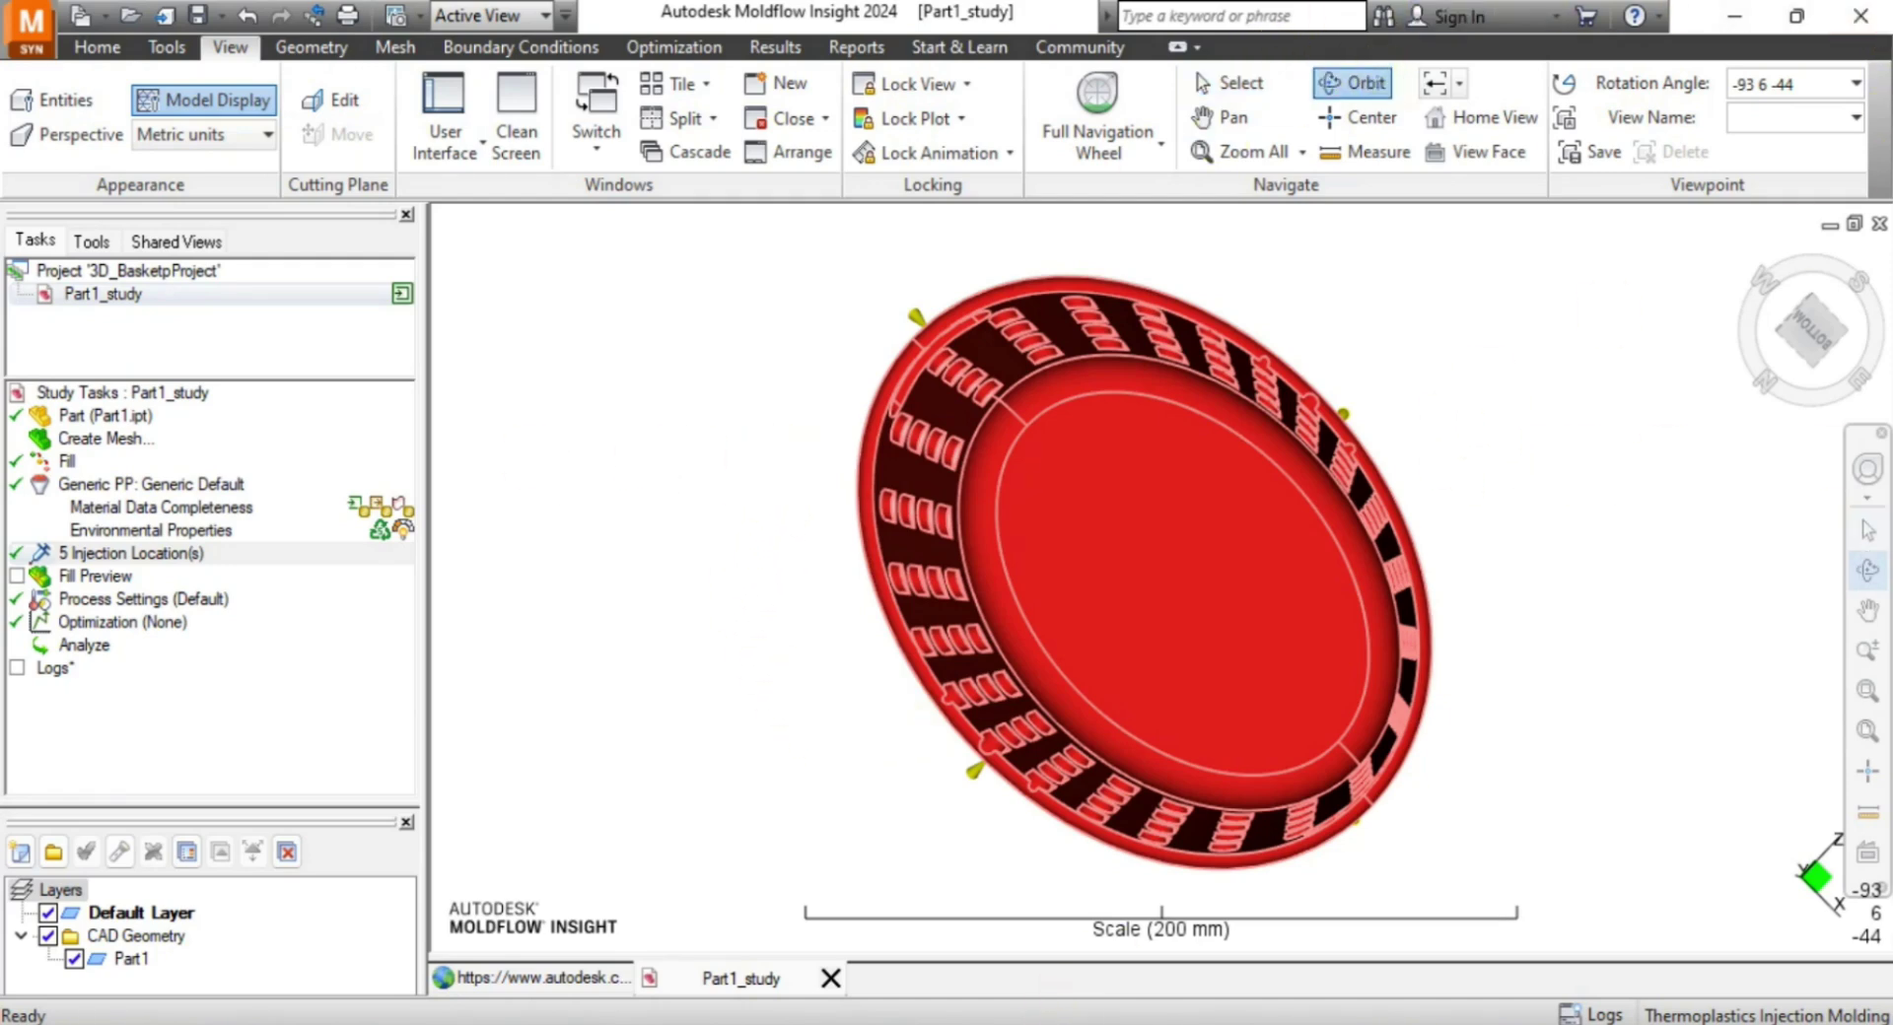
mouse_move(962, 347)
mouse_down()
mouse_move(1006, 435)
mouse_move(1529, 646)
mouse_move(1352, 643)
mouse_move(1141, 538)
mouse_move(1369, 664)
mouse_move(1289, 506)
mouse_move(1331, 406)
mouse_move(1173, 394)
mouse_move(1202, 424)
mouse_move(1247, 412)
mouse_up()
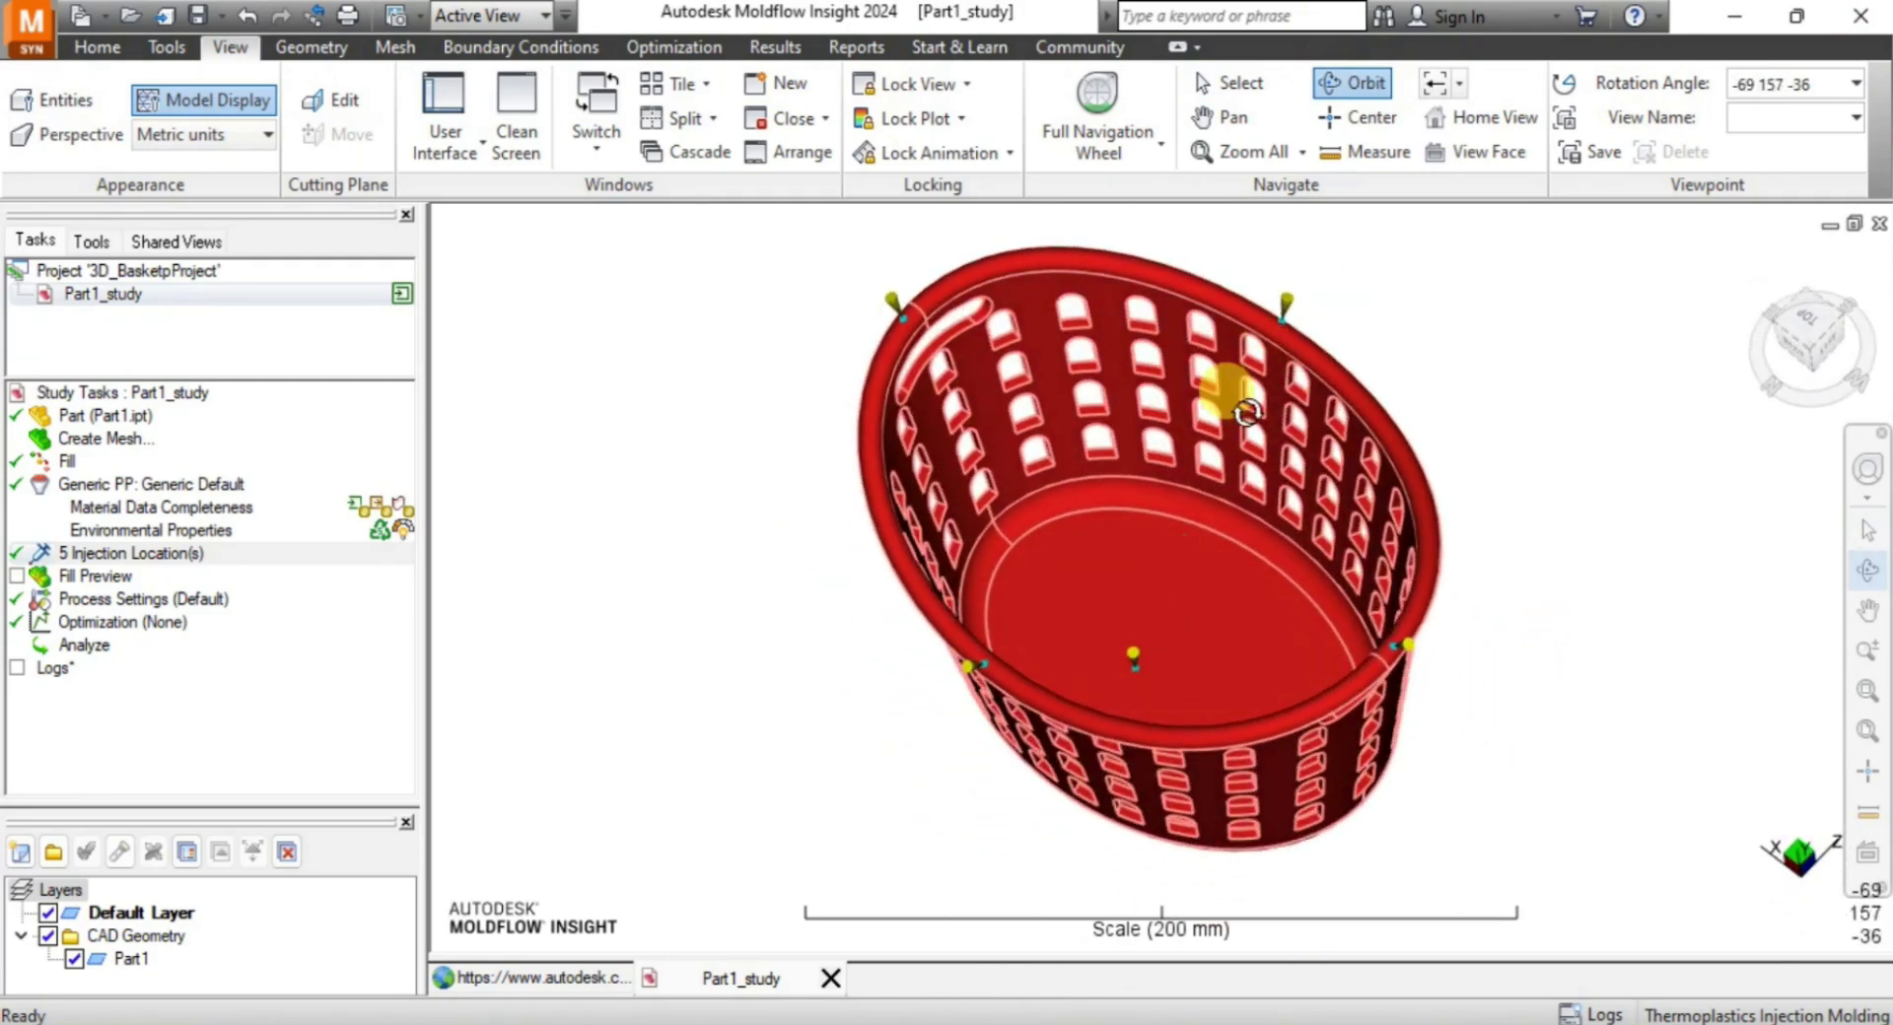
drag(863, 469, 726, 316)
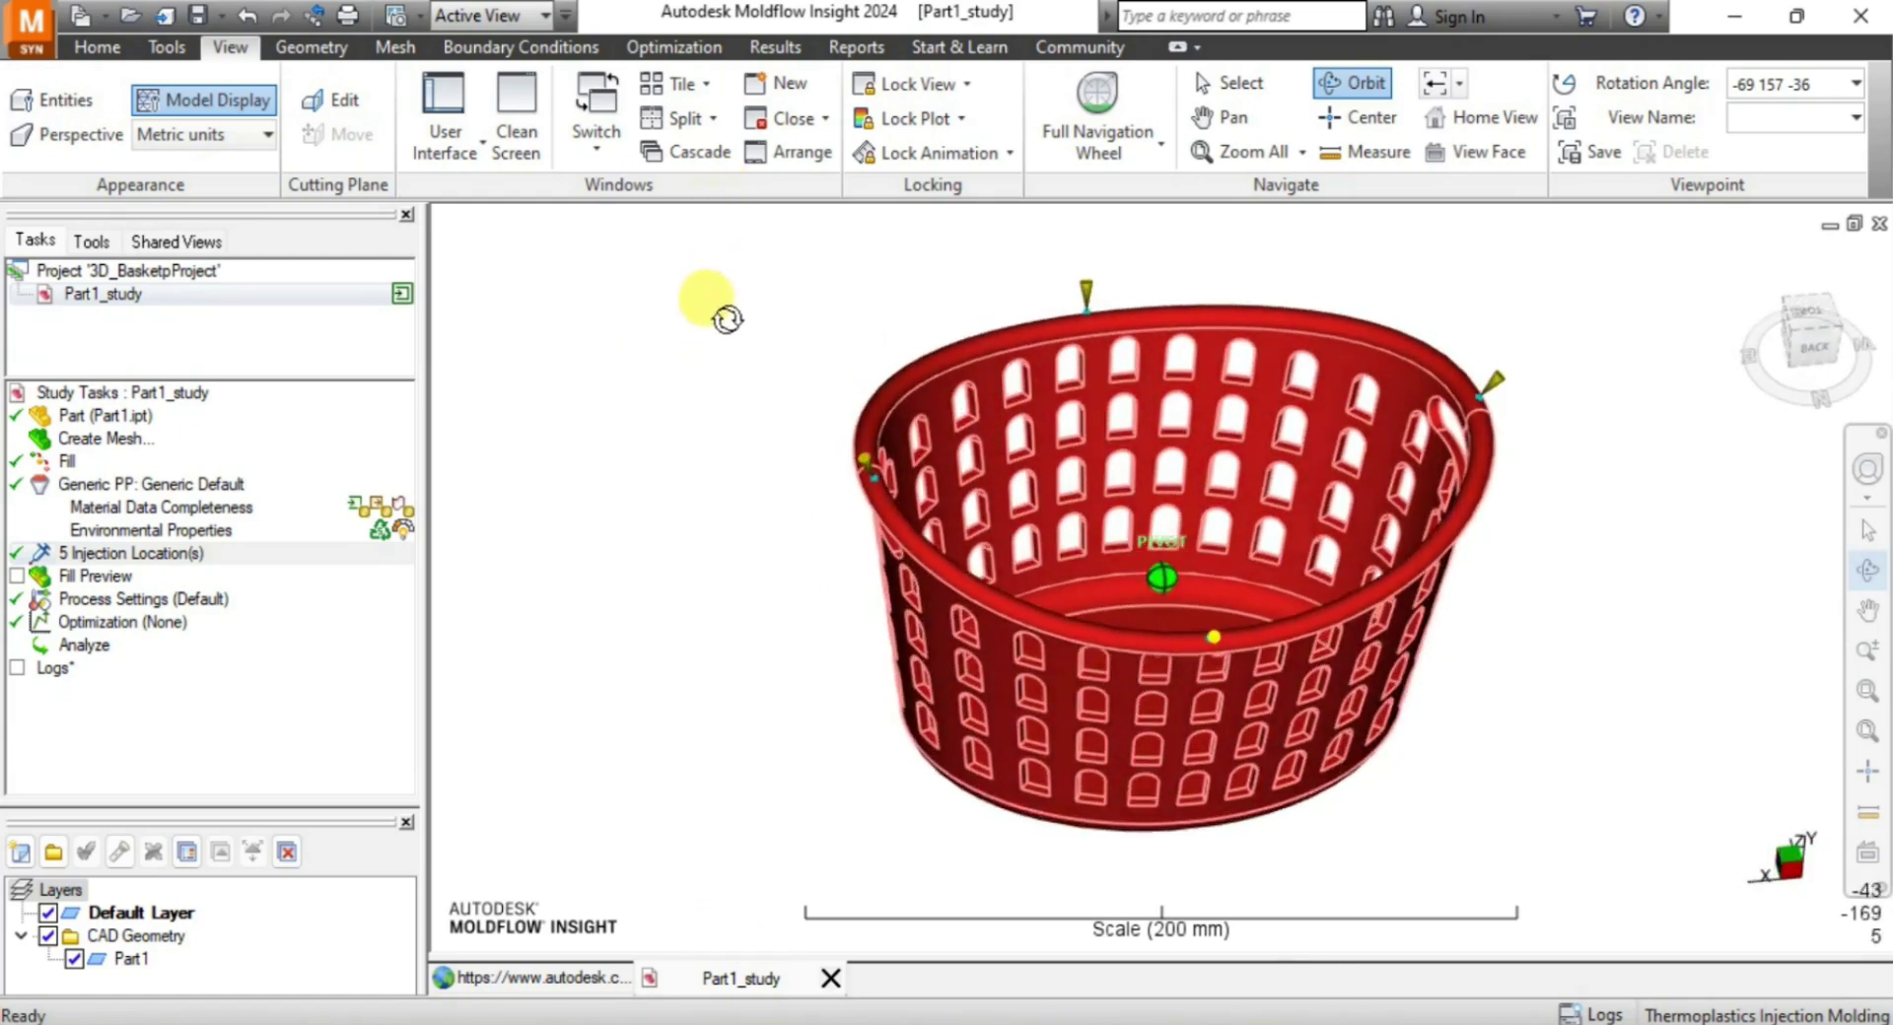
mouse_move(899, 424)
mouse_down()
mouse_move(926, 488)
mouse_move(824, 435)
mouse_move(545, 453)
mouse_up()
Preview the fill pattern on the basket and try to play its animation, closing the preview when done.
click(38, 583)
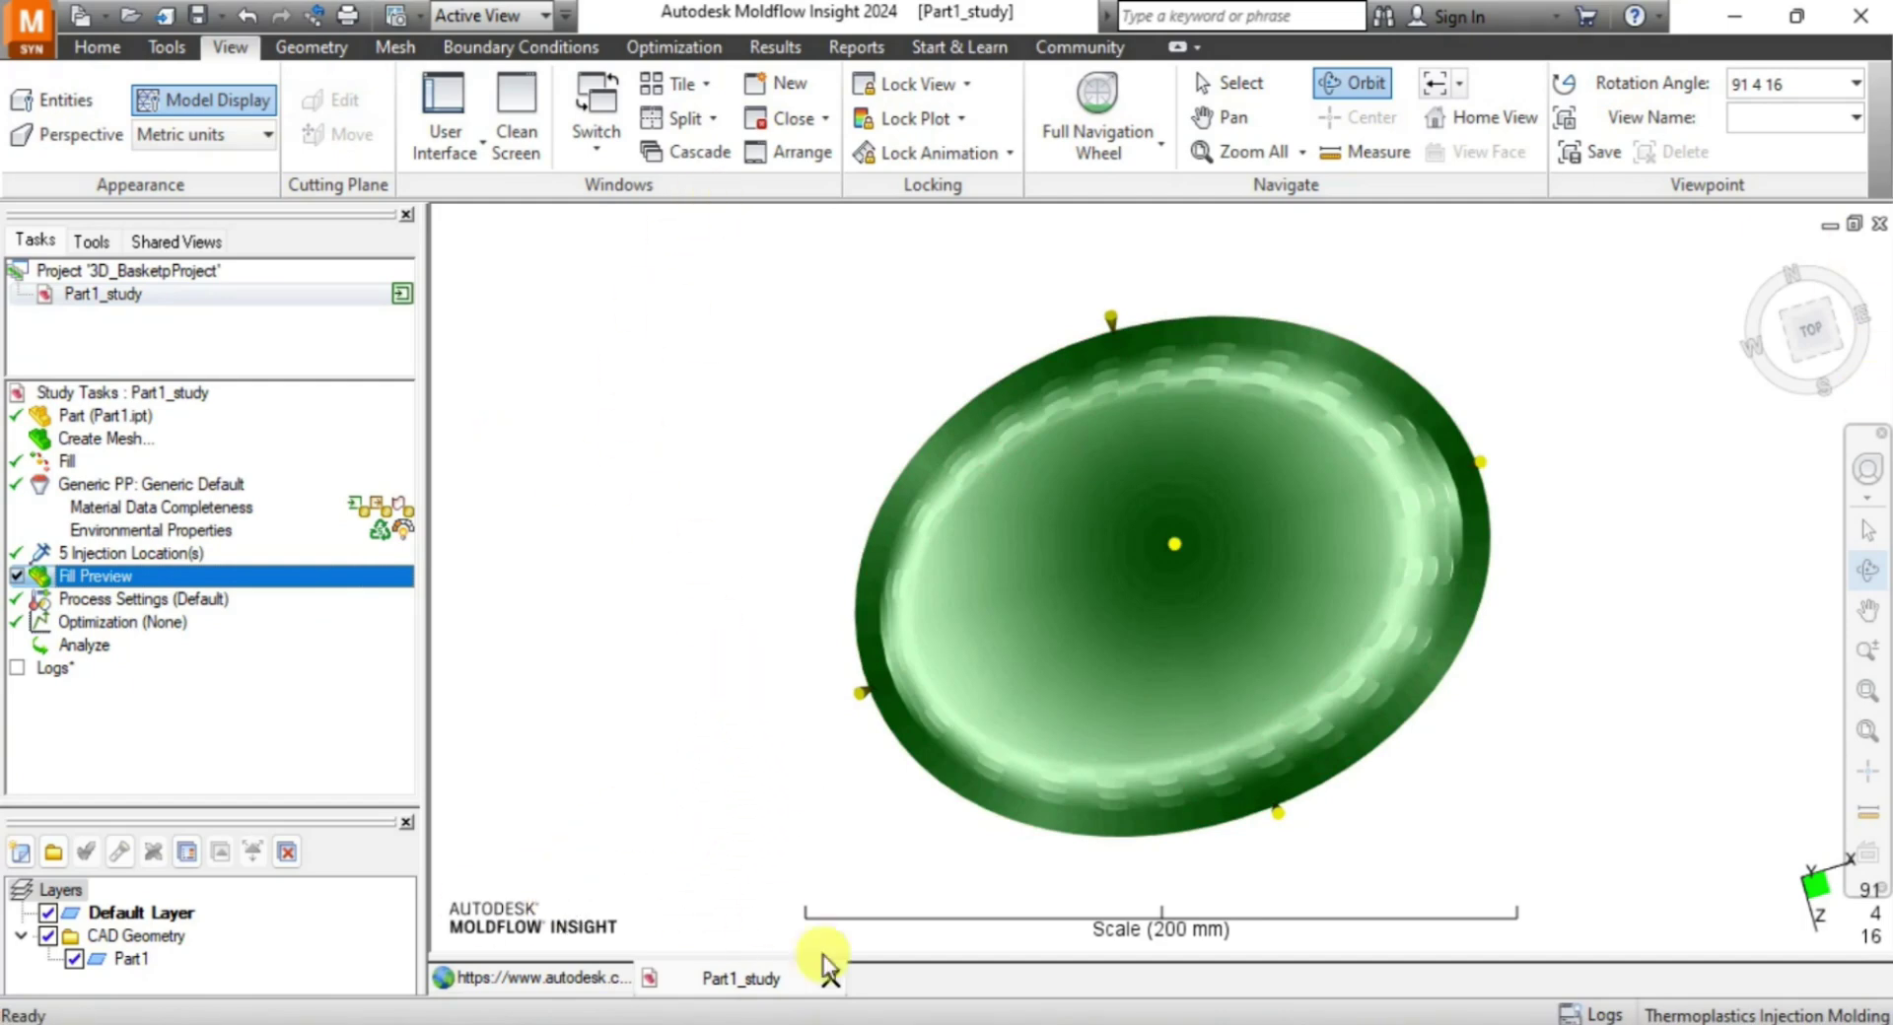
click(774, 48)
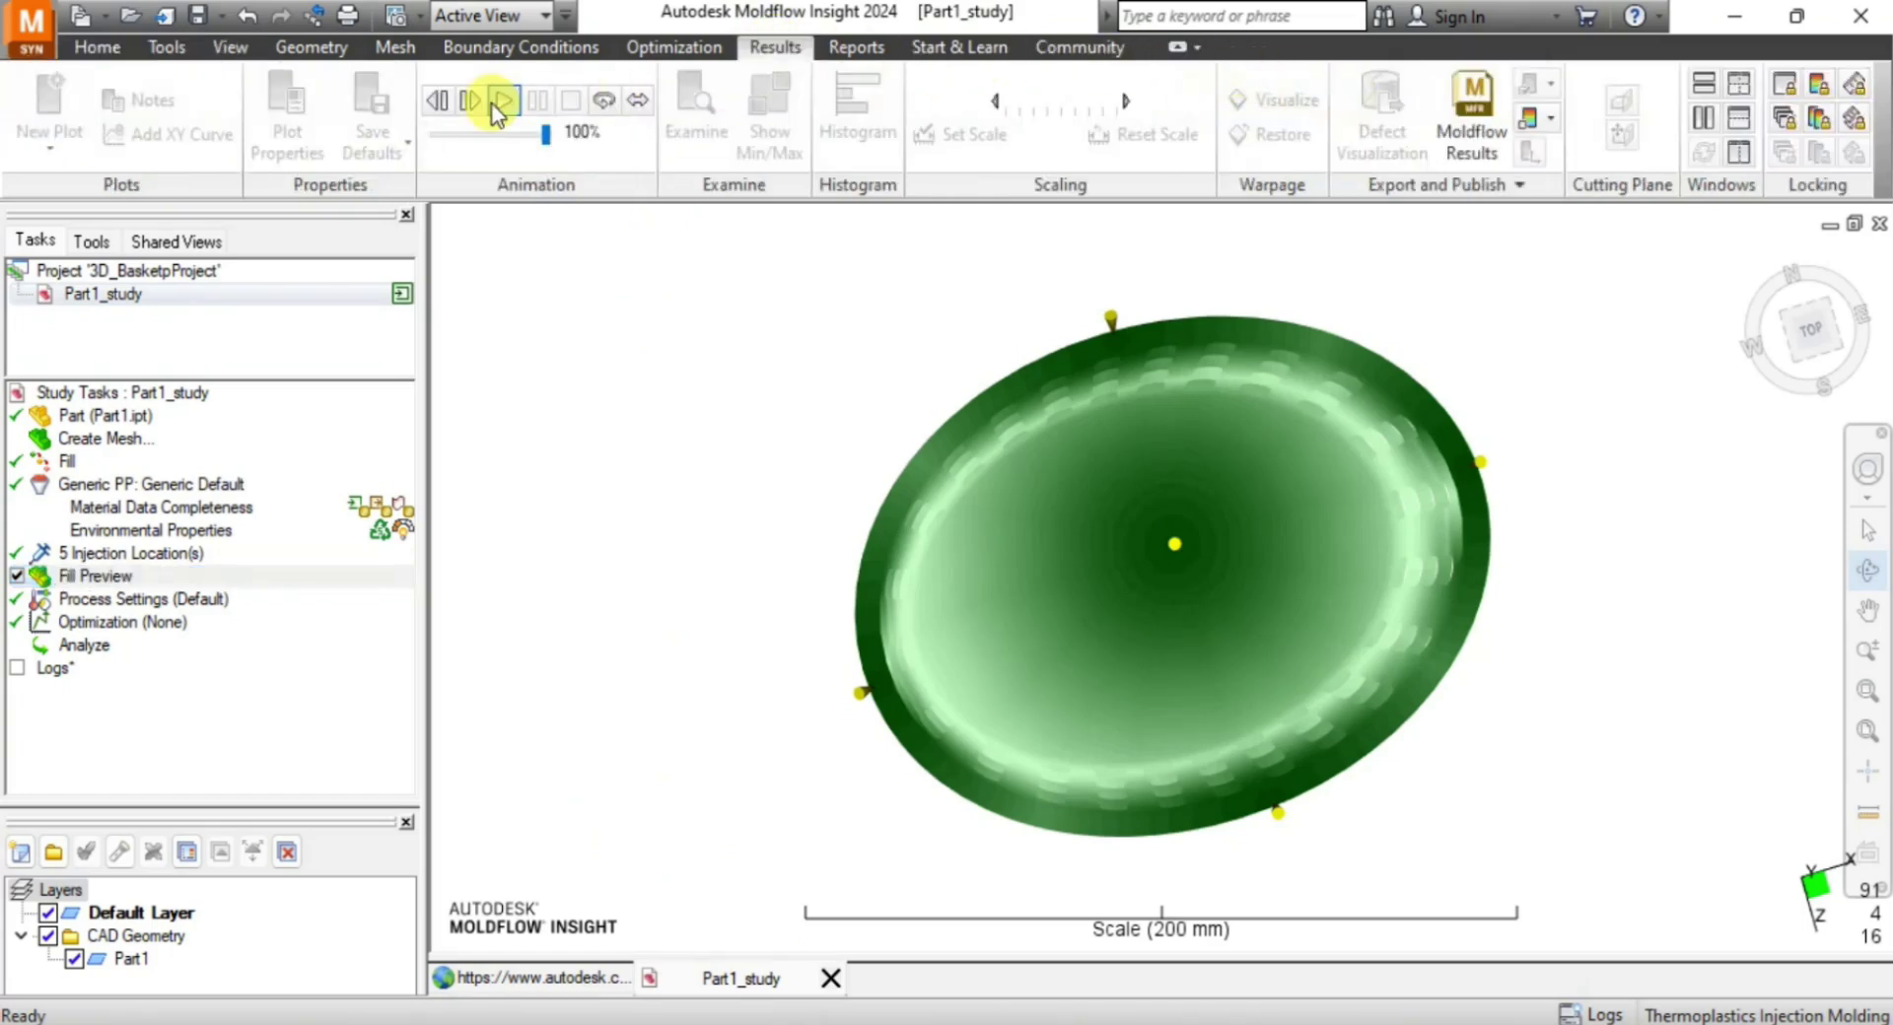
click(503, 101)
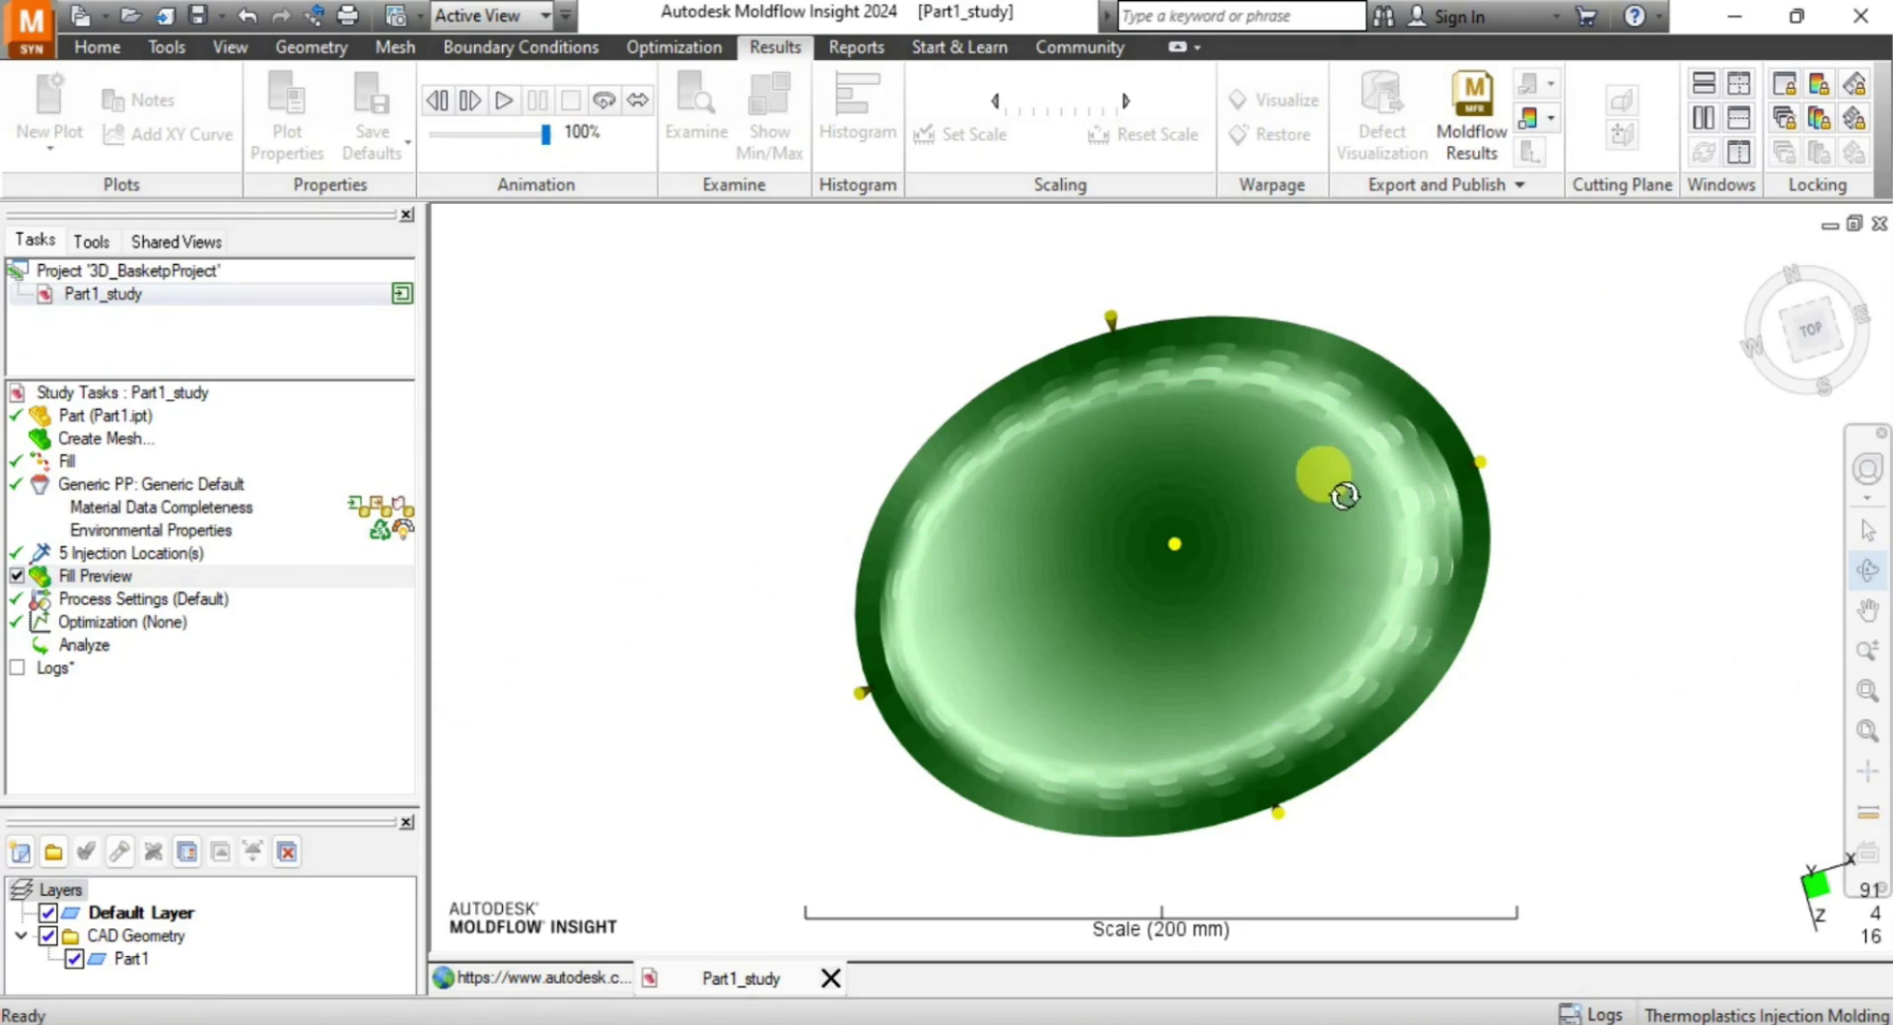
click(18, 576)
click(682, 501)
Orbit from the top view to a tilted side view to examine the basket's slotted walls and rim injection points.
click(232, 47)
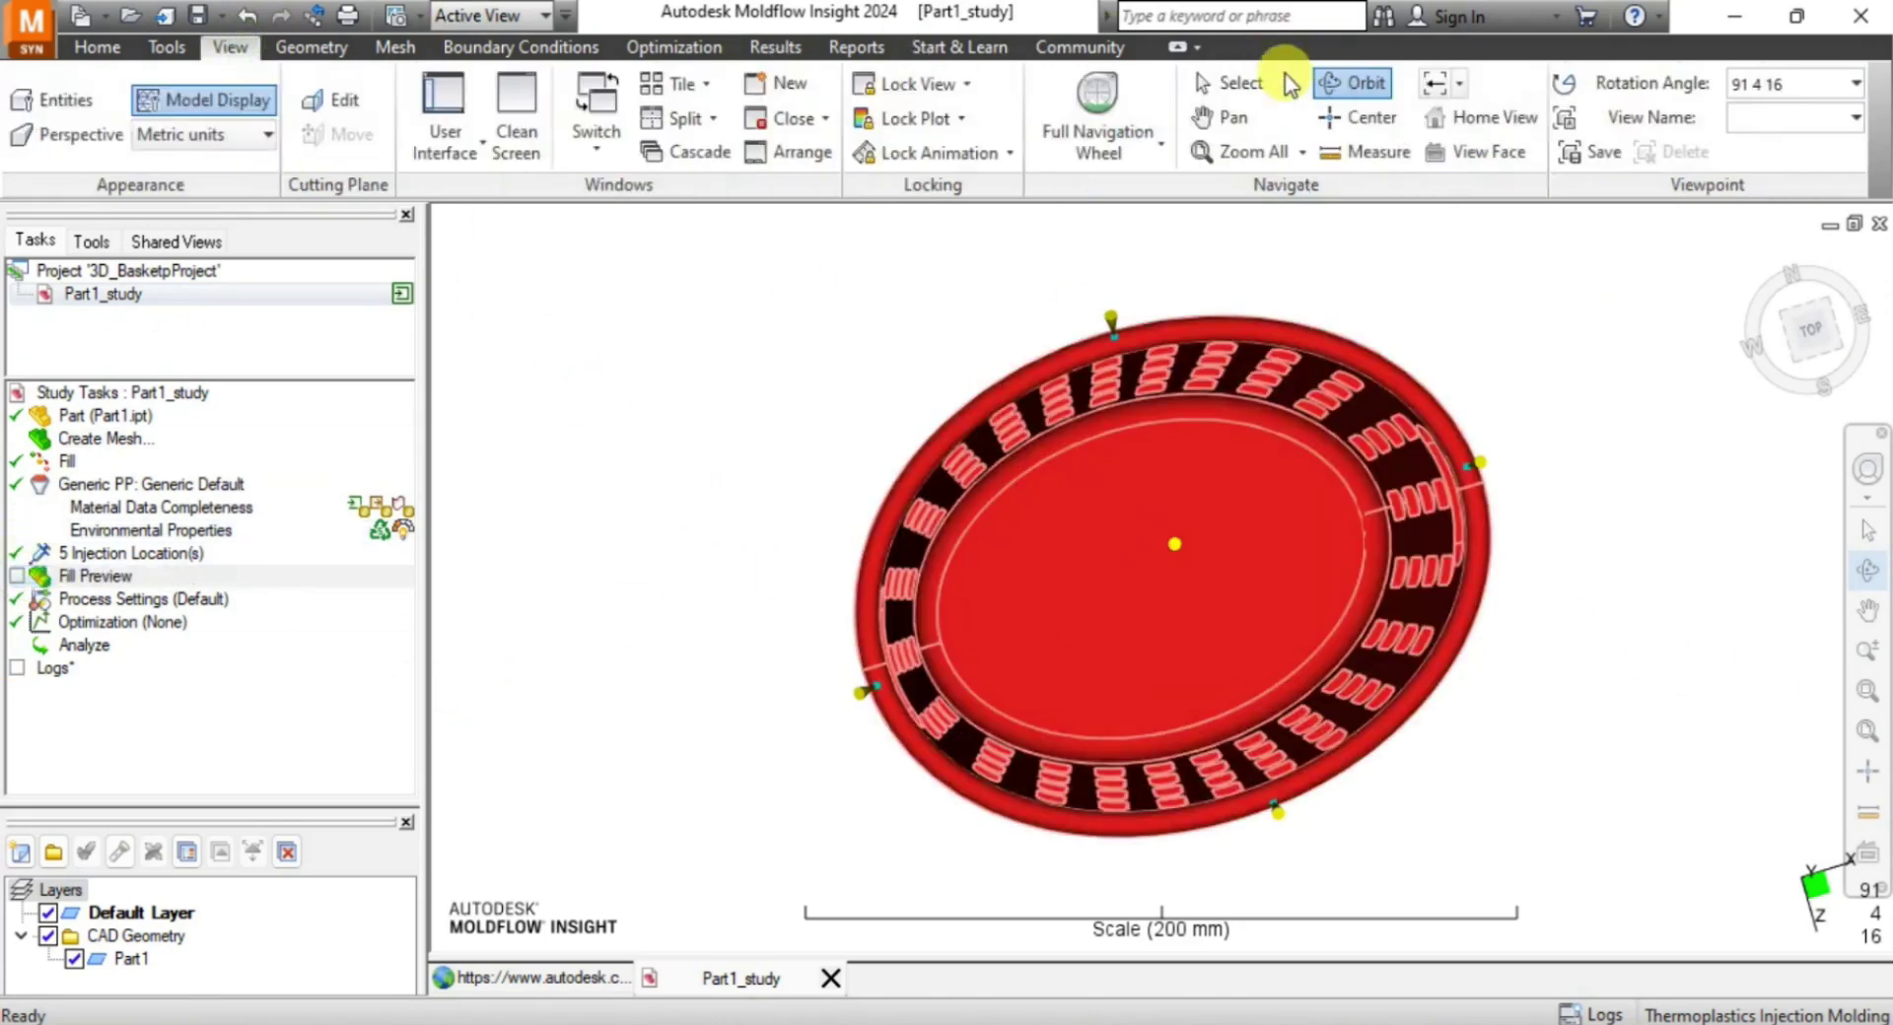
click(1237, 84)
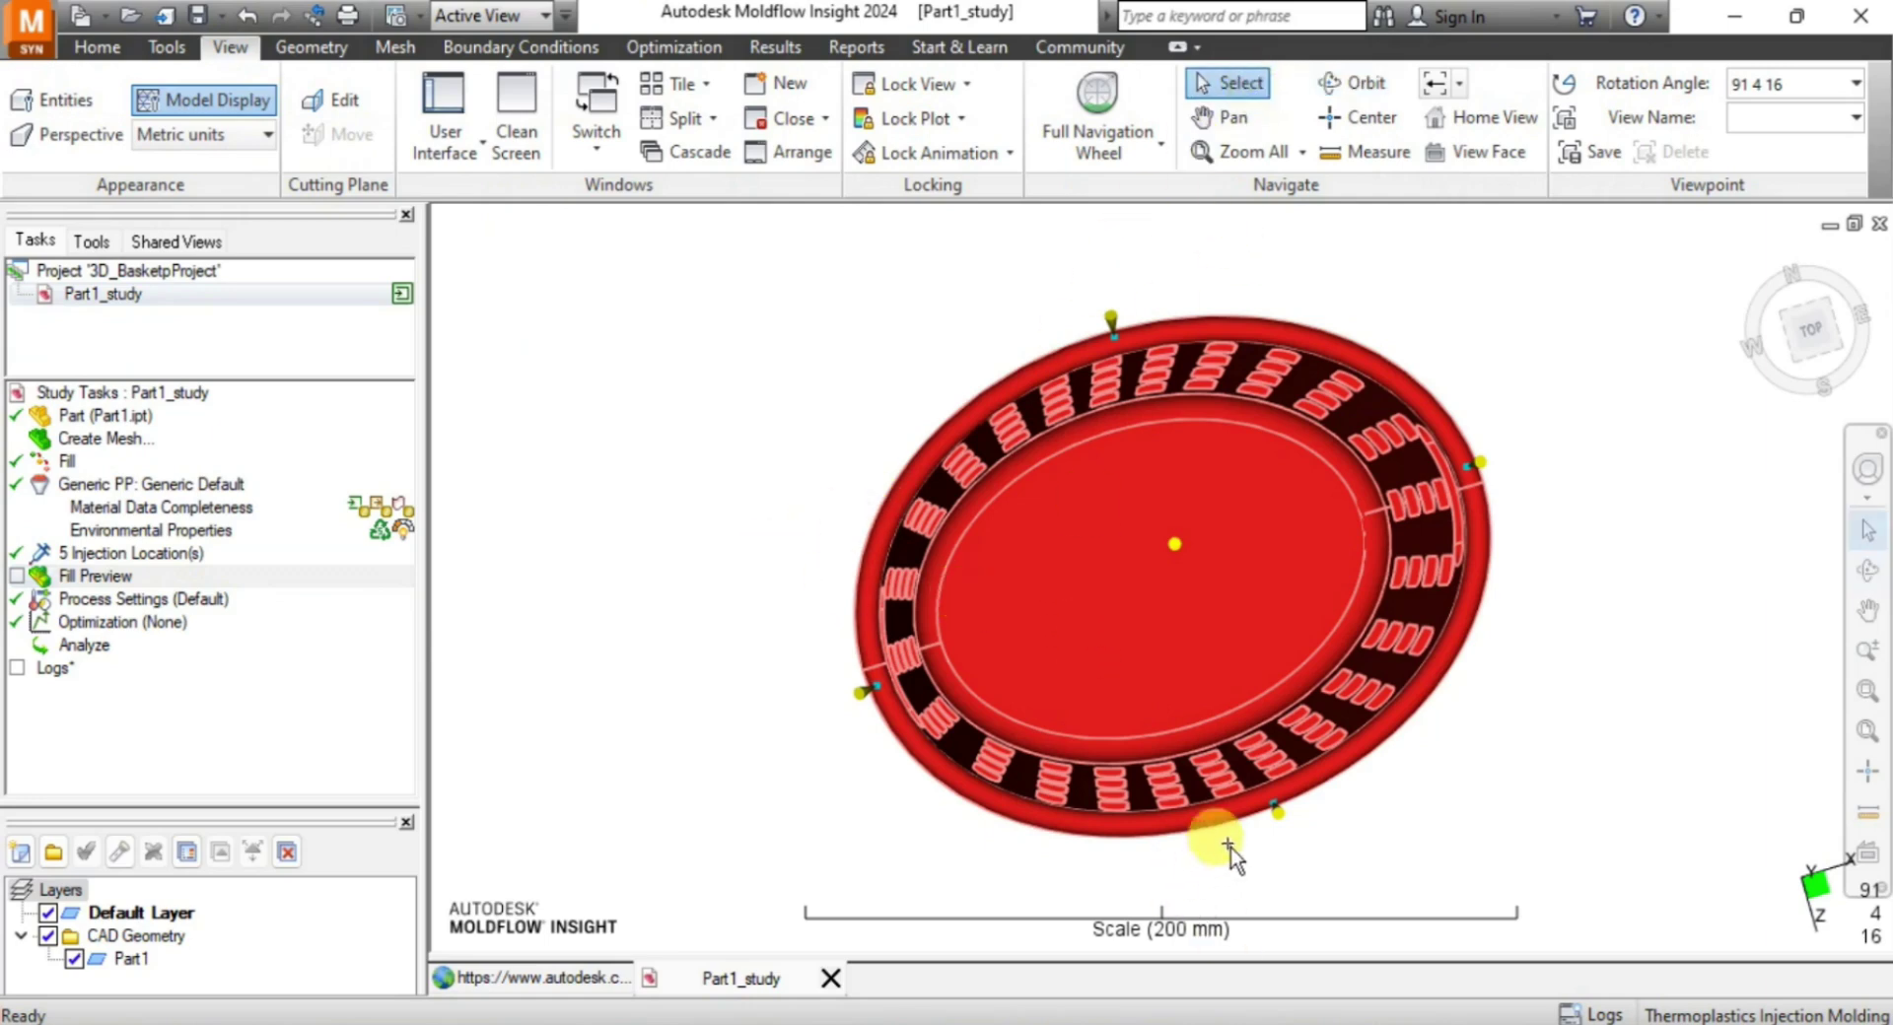
click(1342, 84)
drag(1219, 805, 841, 325)
drag(1264, 319, 766, 634)
drag(762, 624, 761, 621)
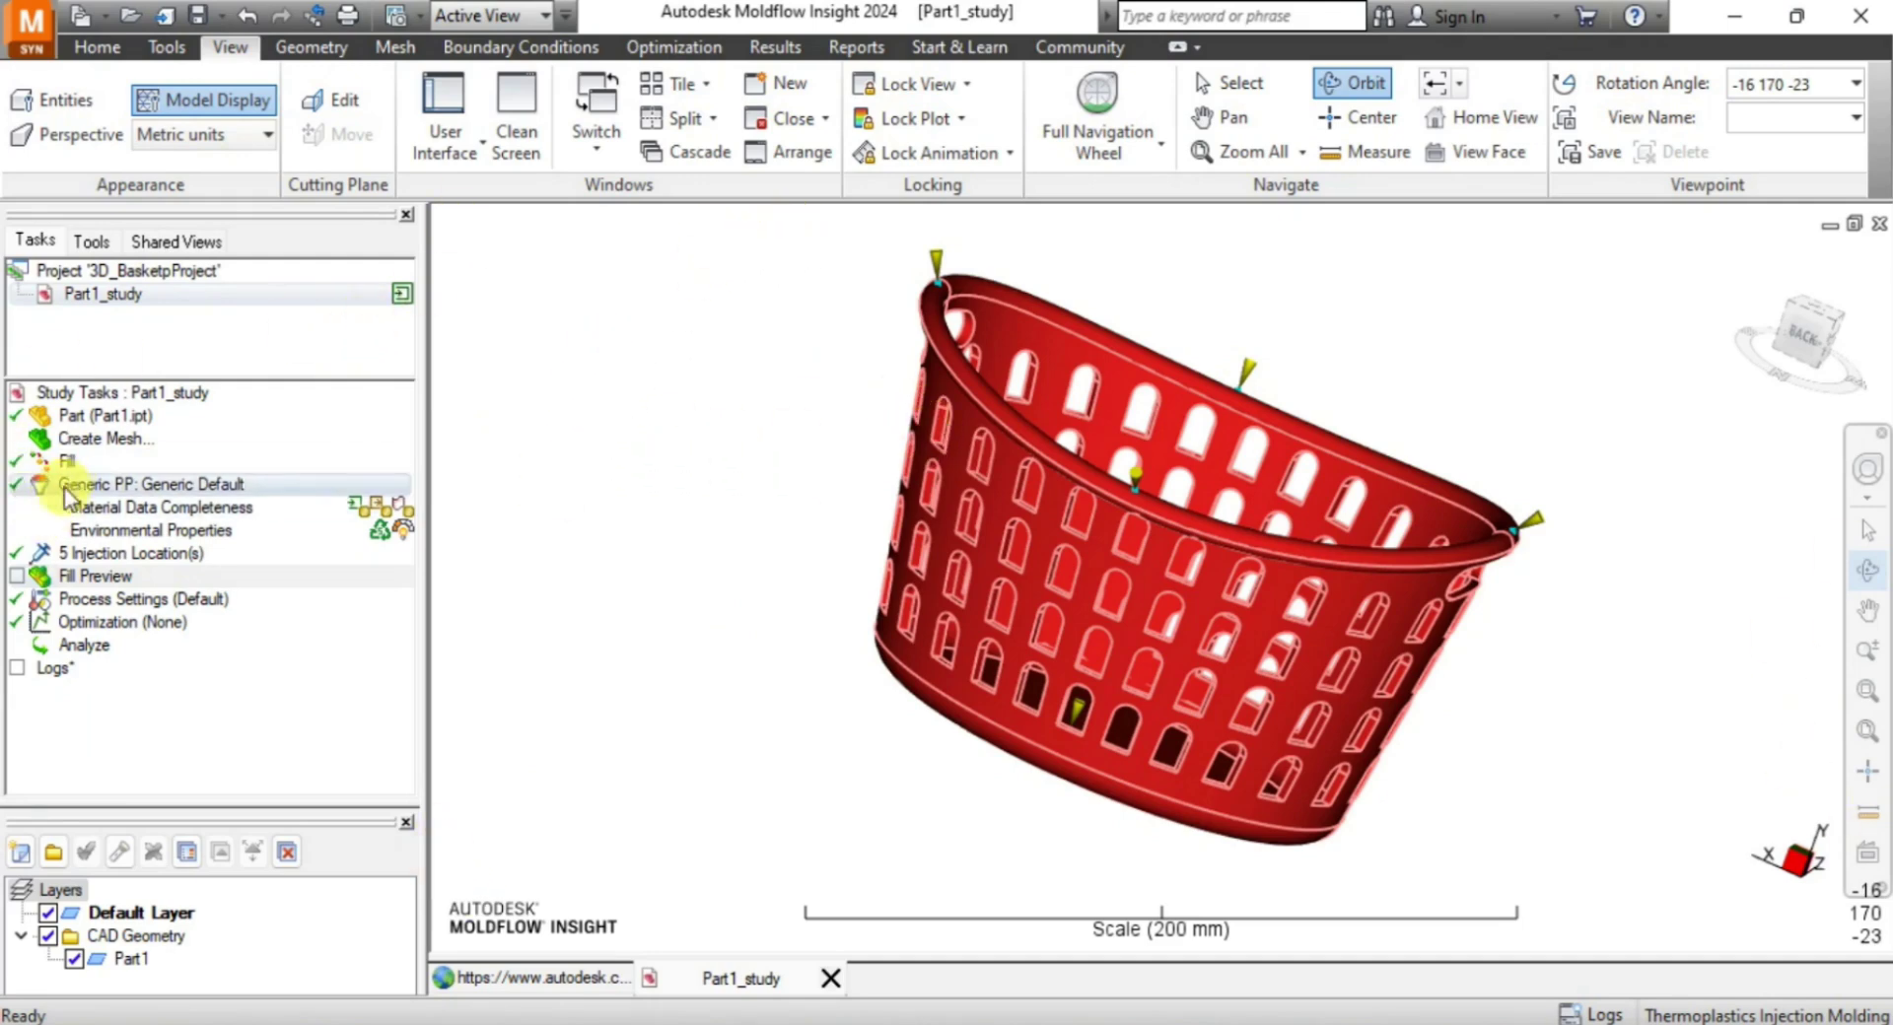
Mesh the basket with remeshing of already meshed parts and placement in the active layer enabled, running locally with Moldflow Insight 2024.
double_click(85, 438)
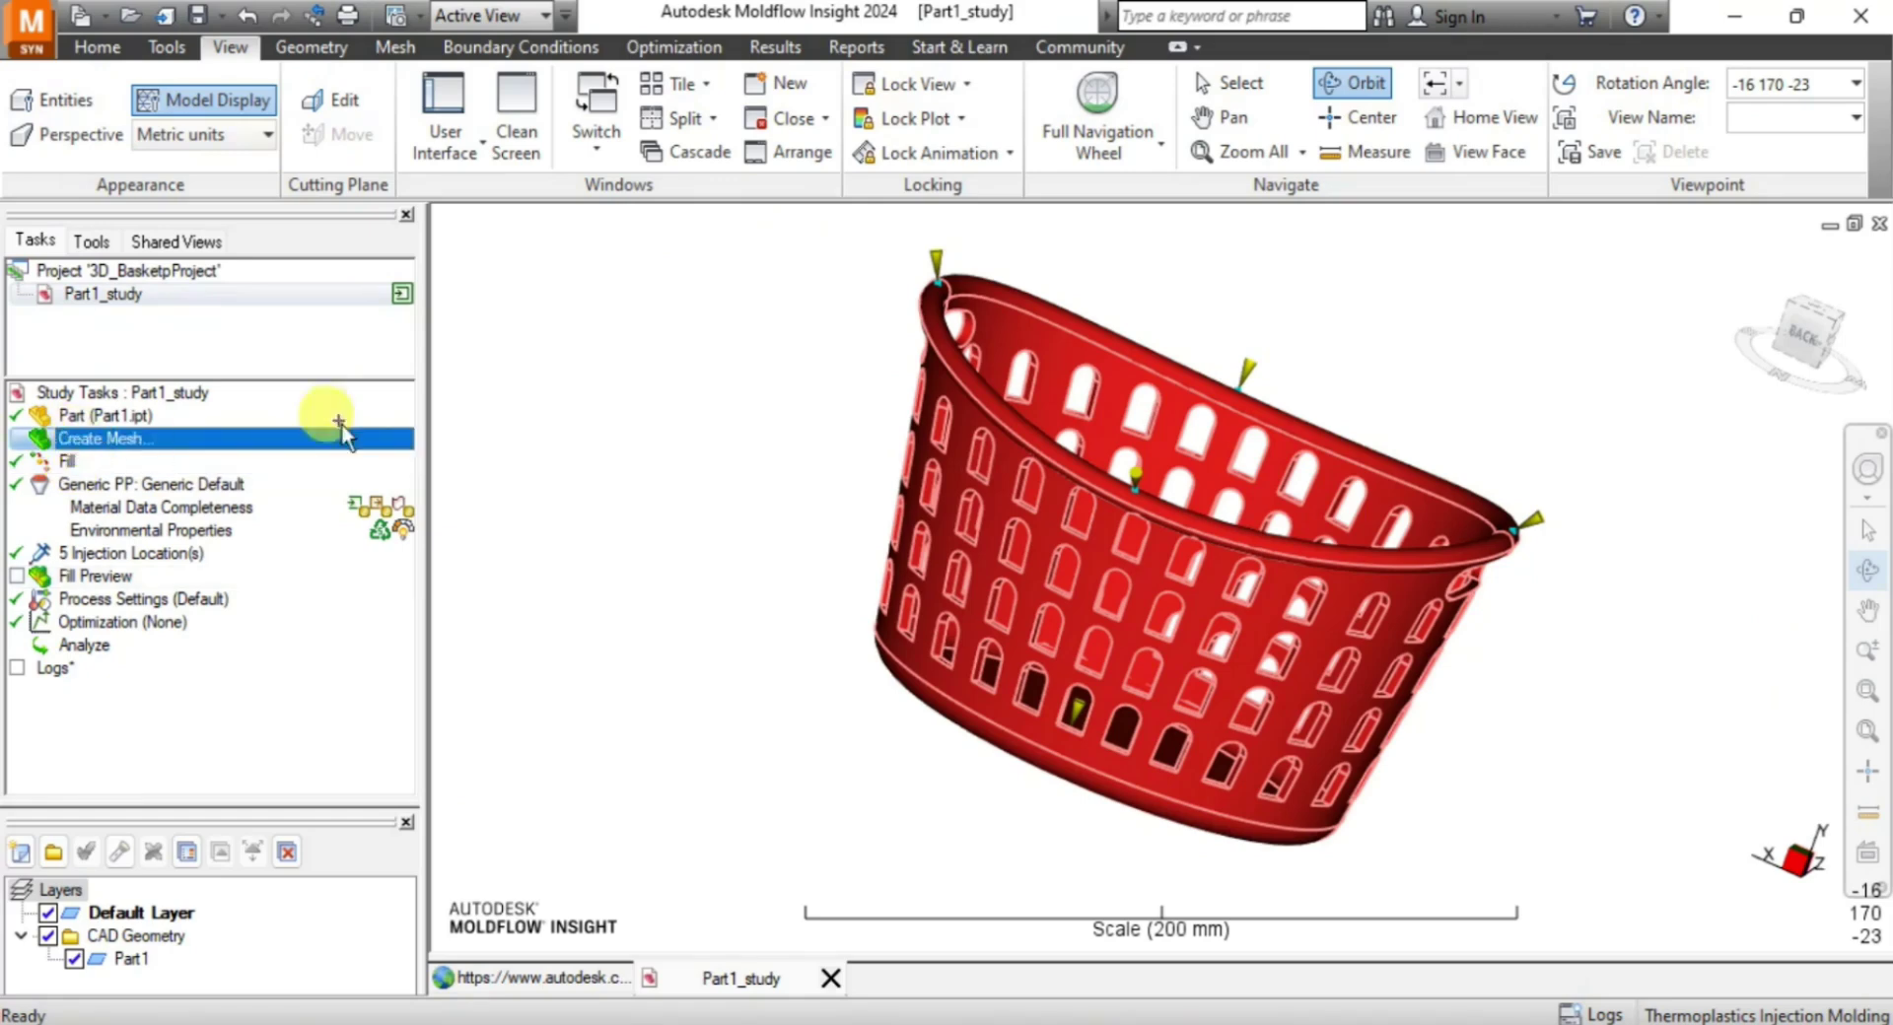
key(Escape)
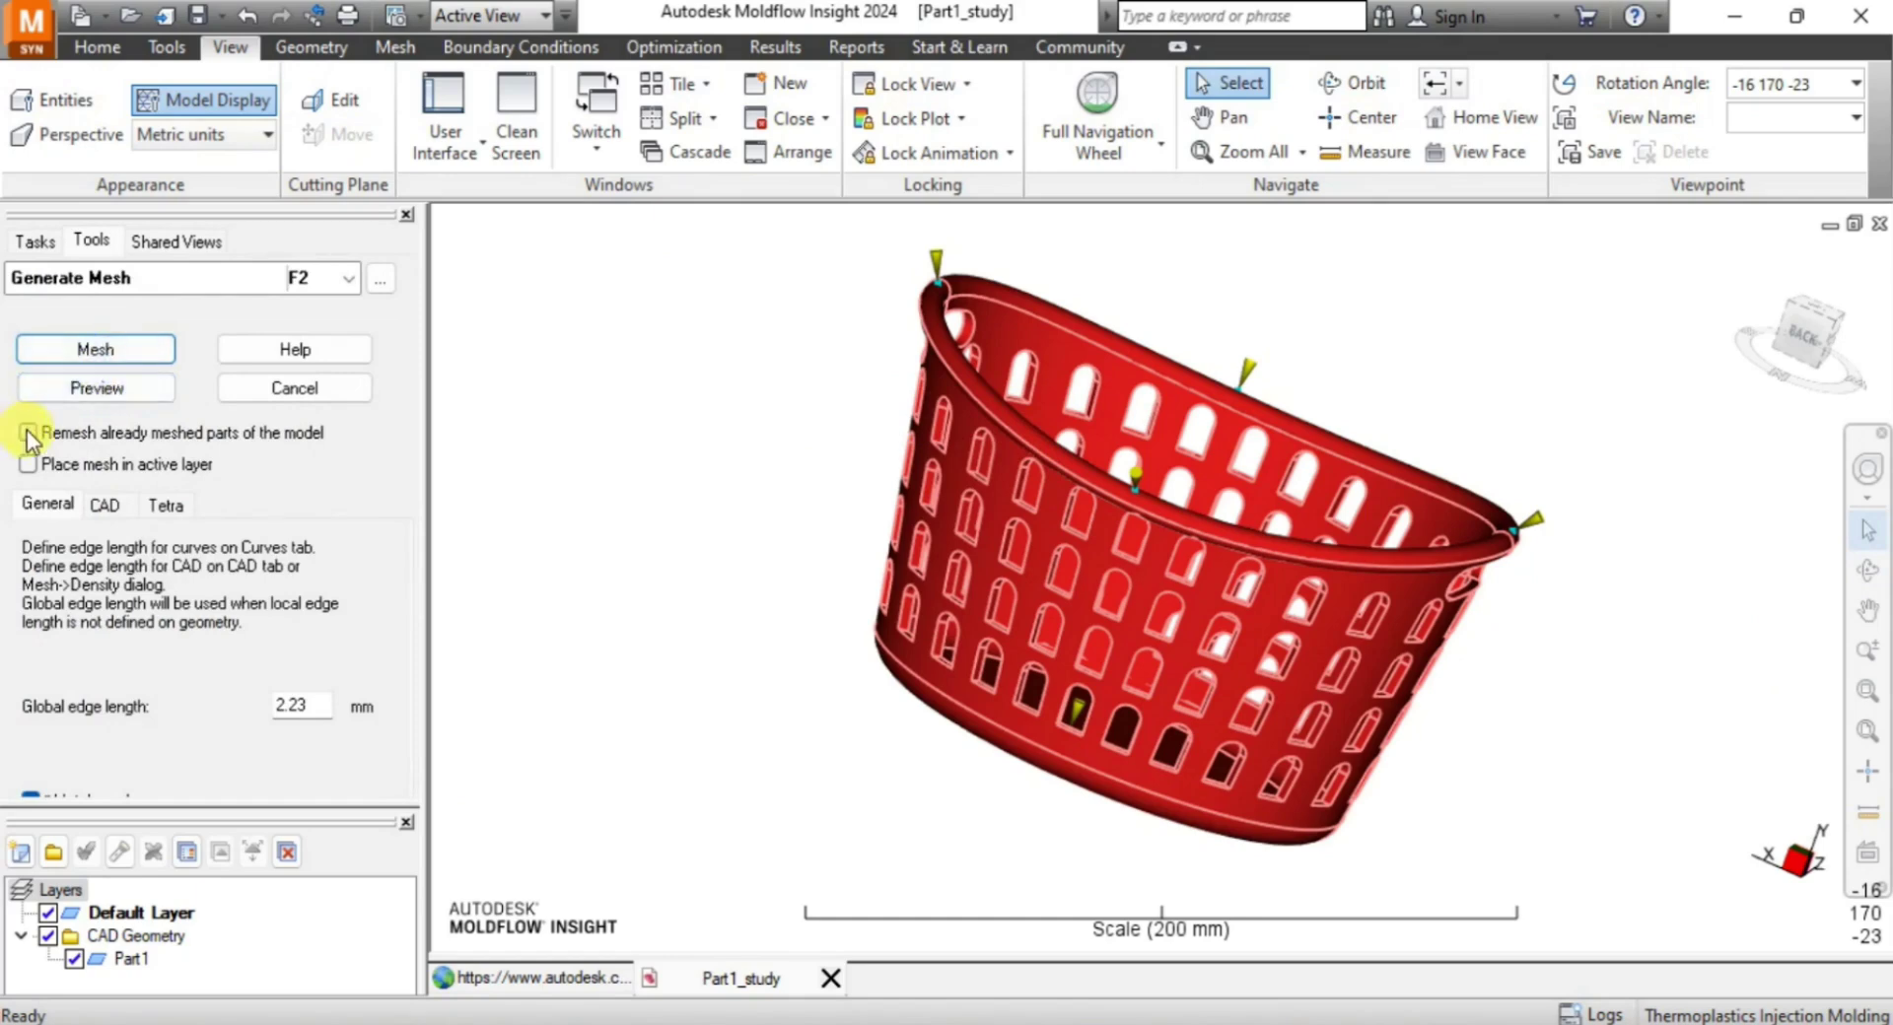
click(28, 467)
click(92, 351)
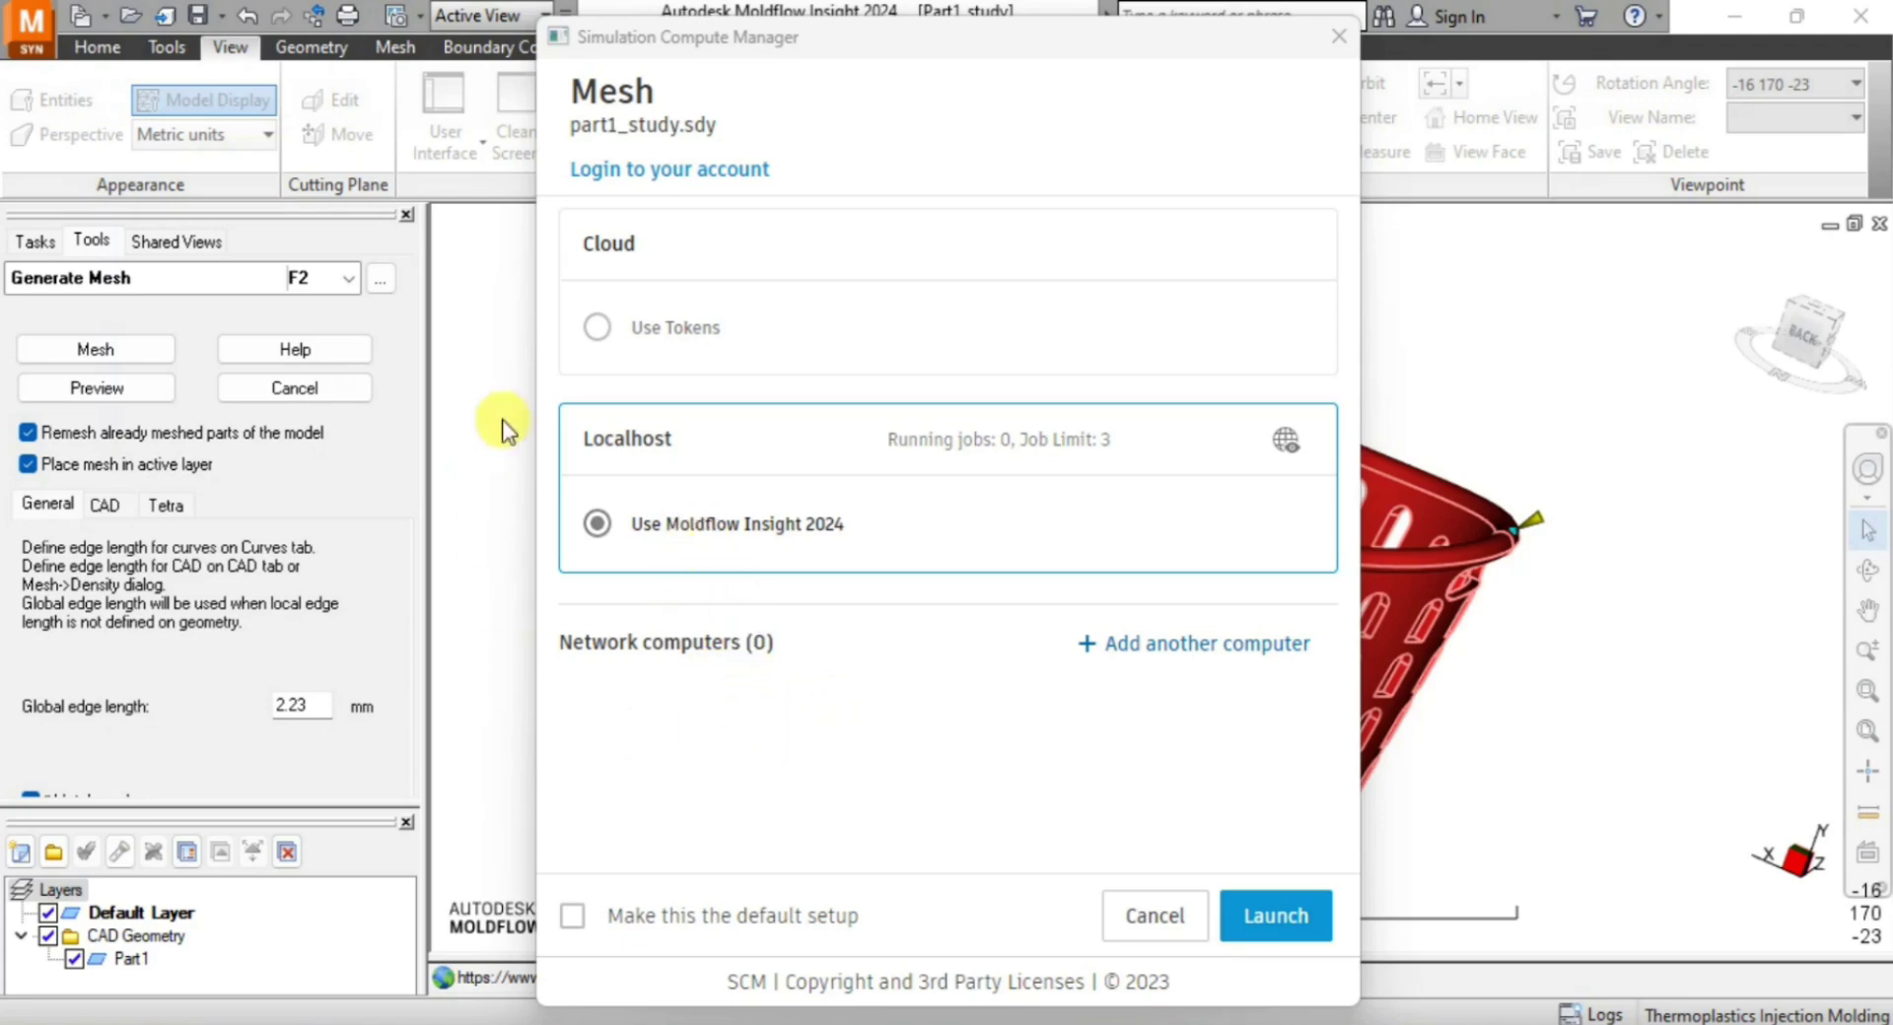
click(1271, 922)
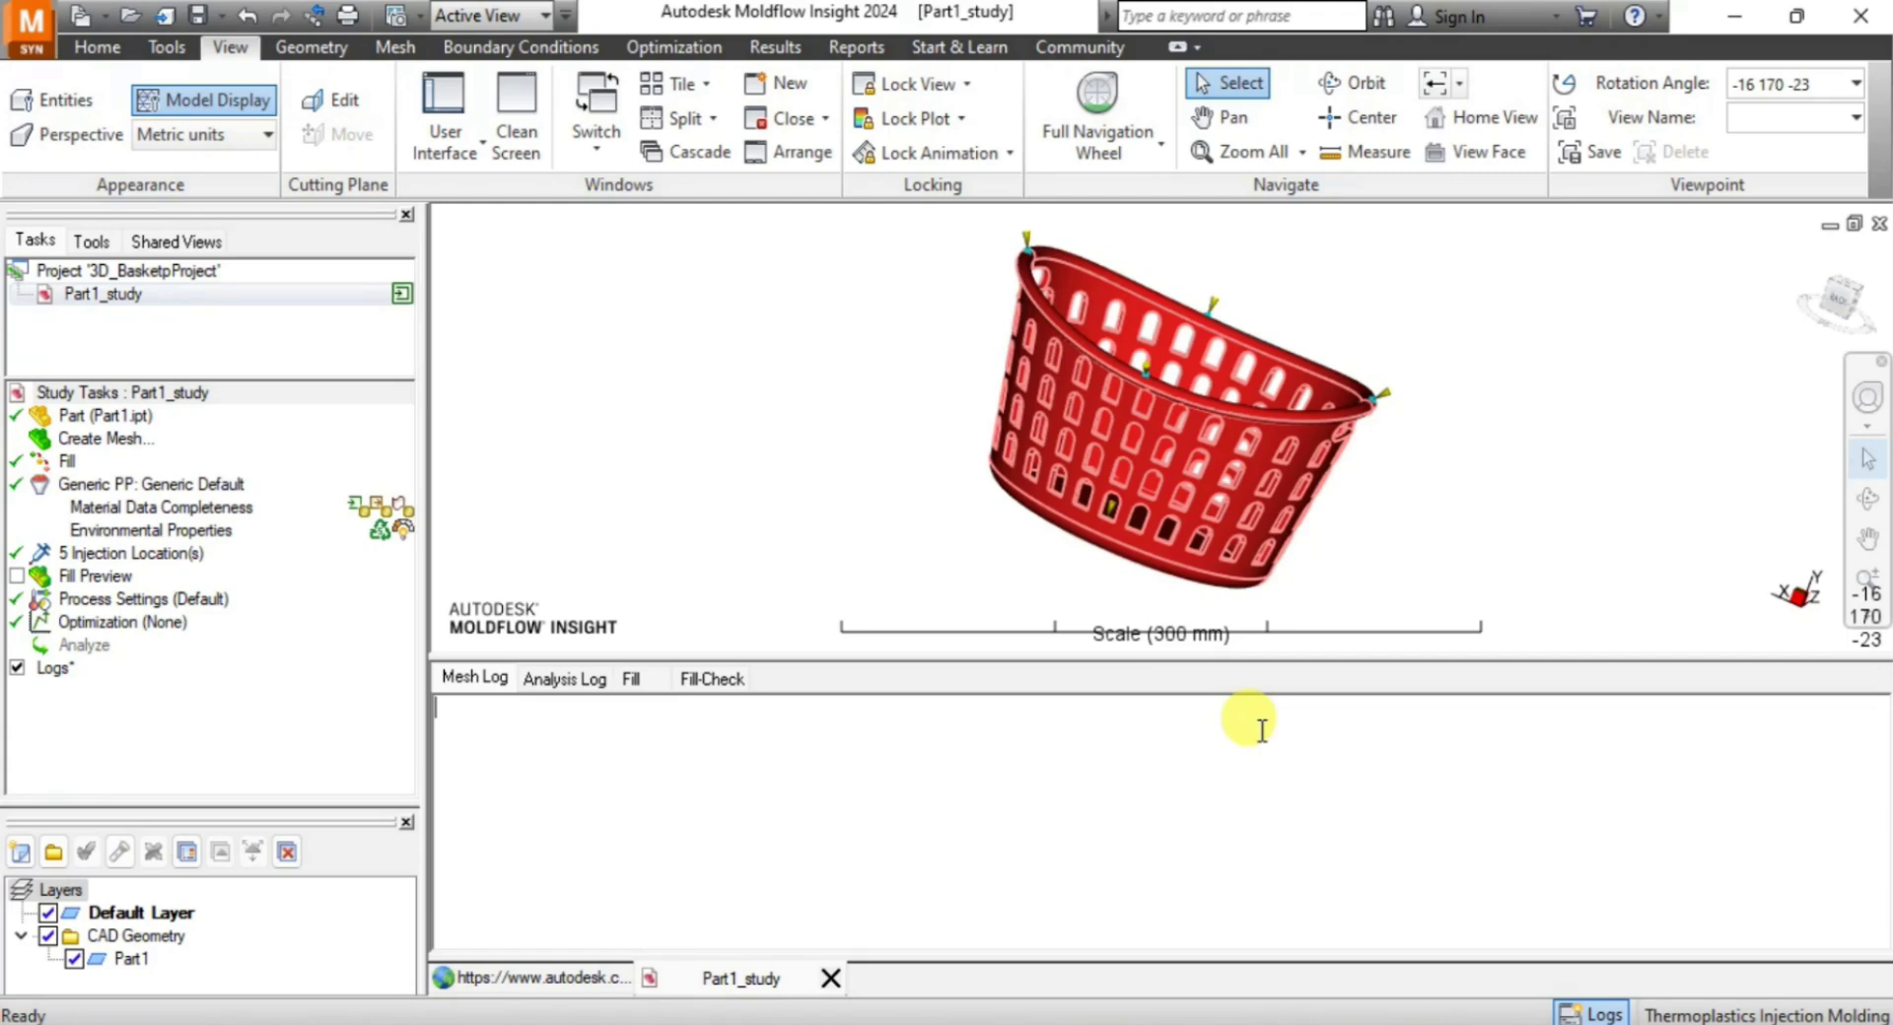
click(1262, 730)
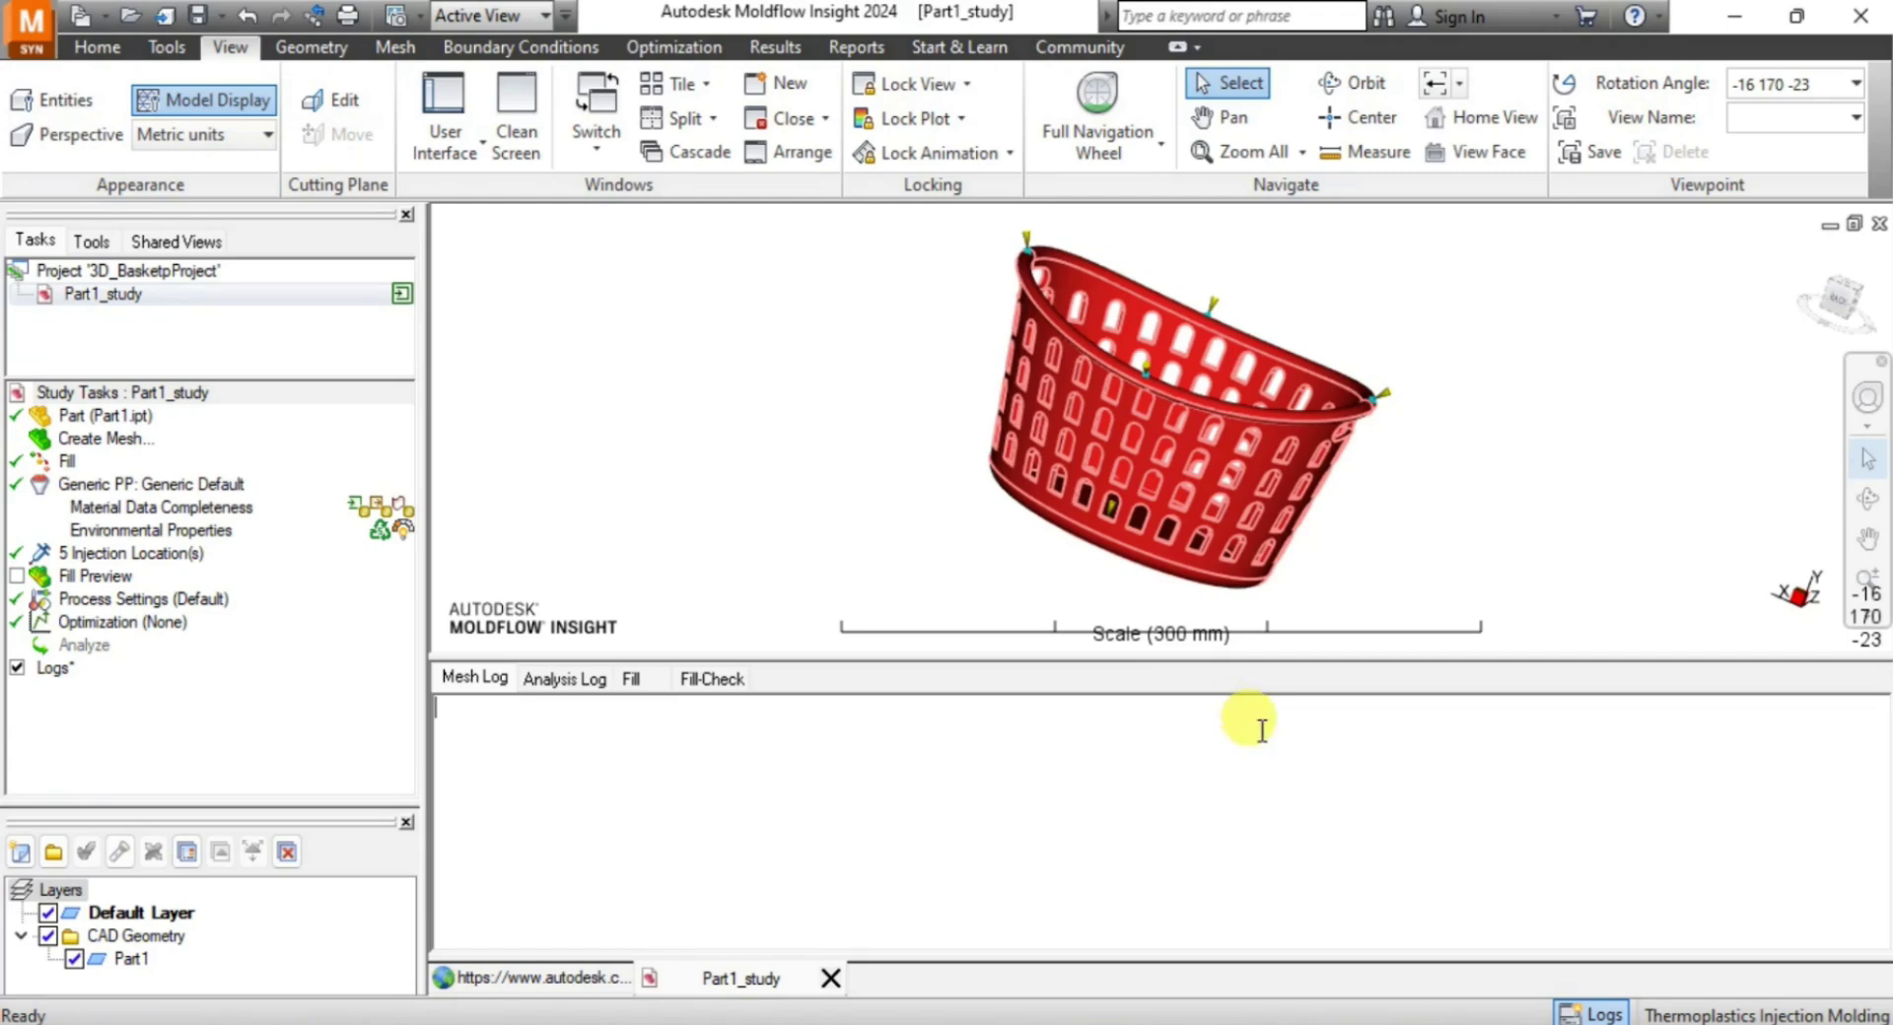
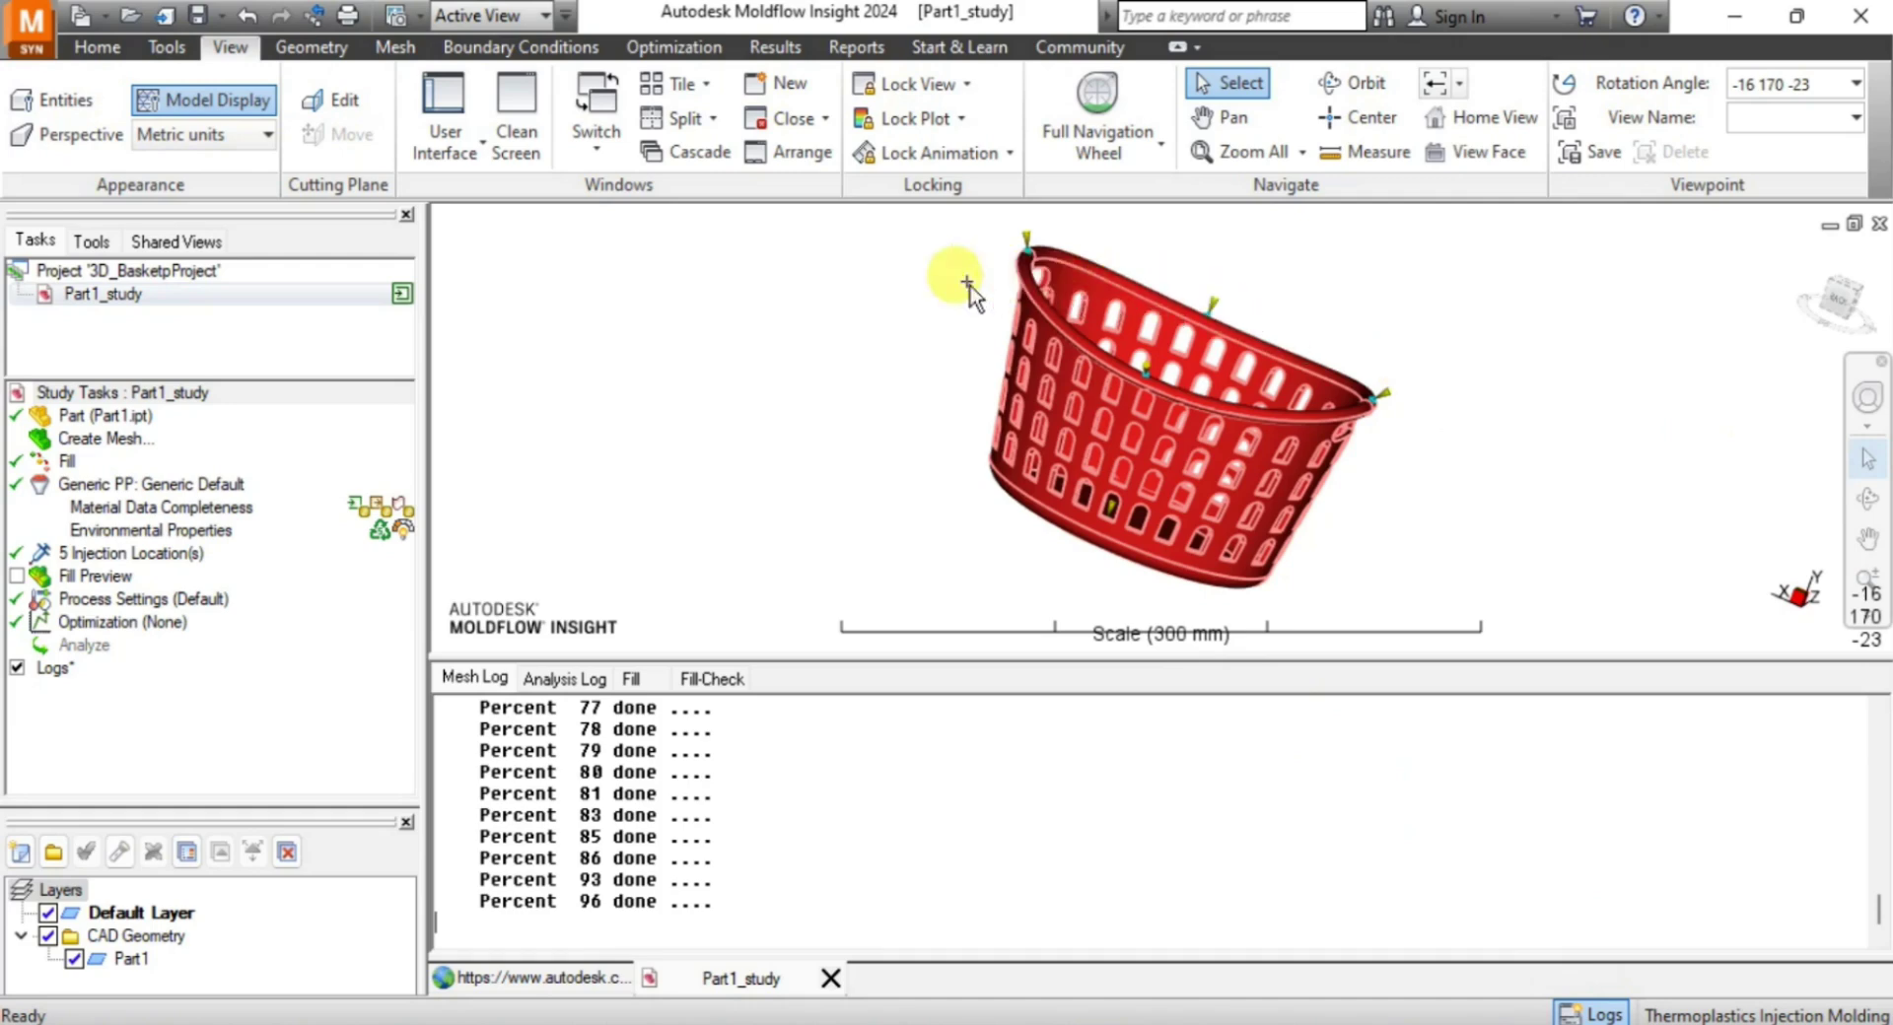
double_click(270, 480)
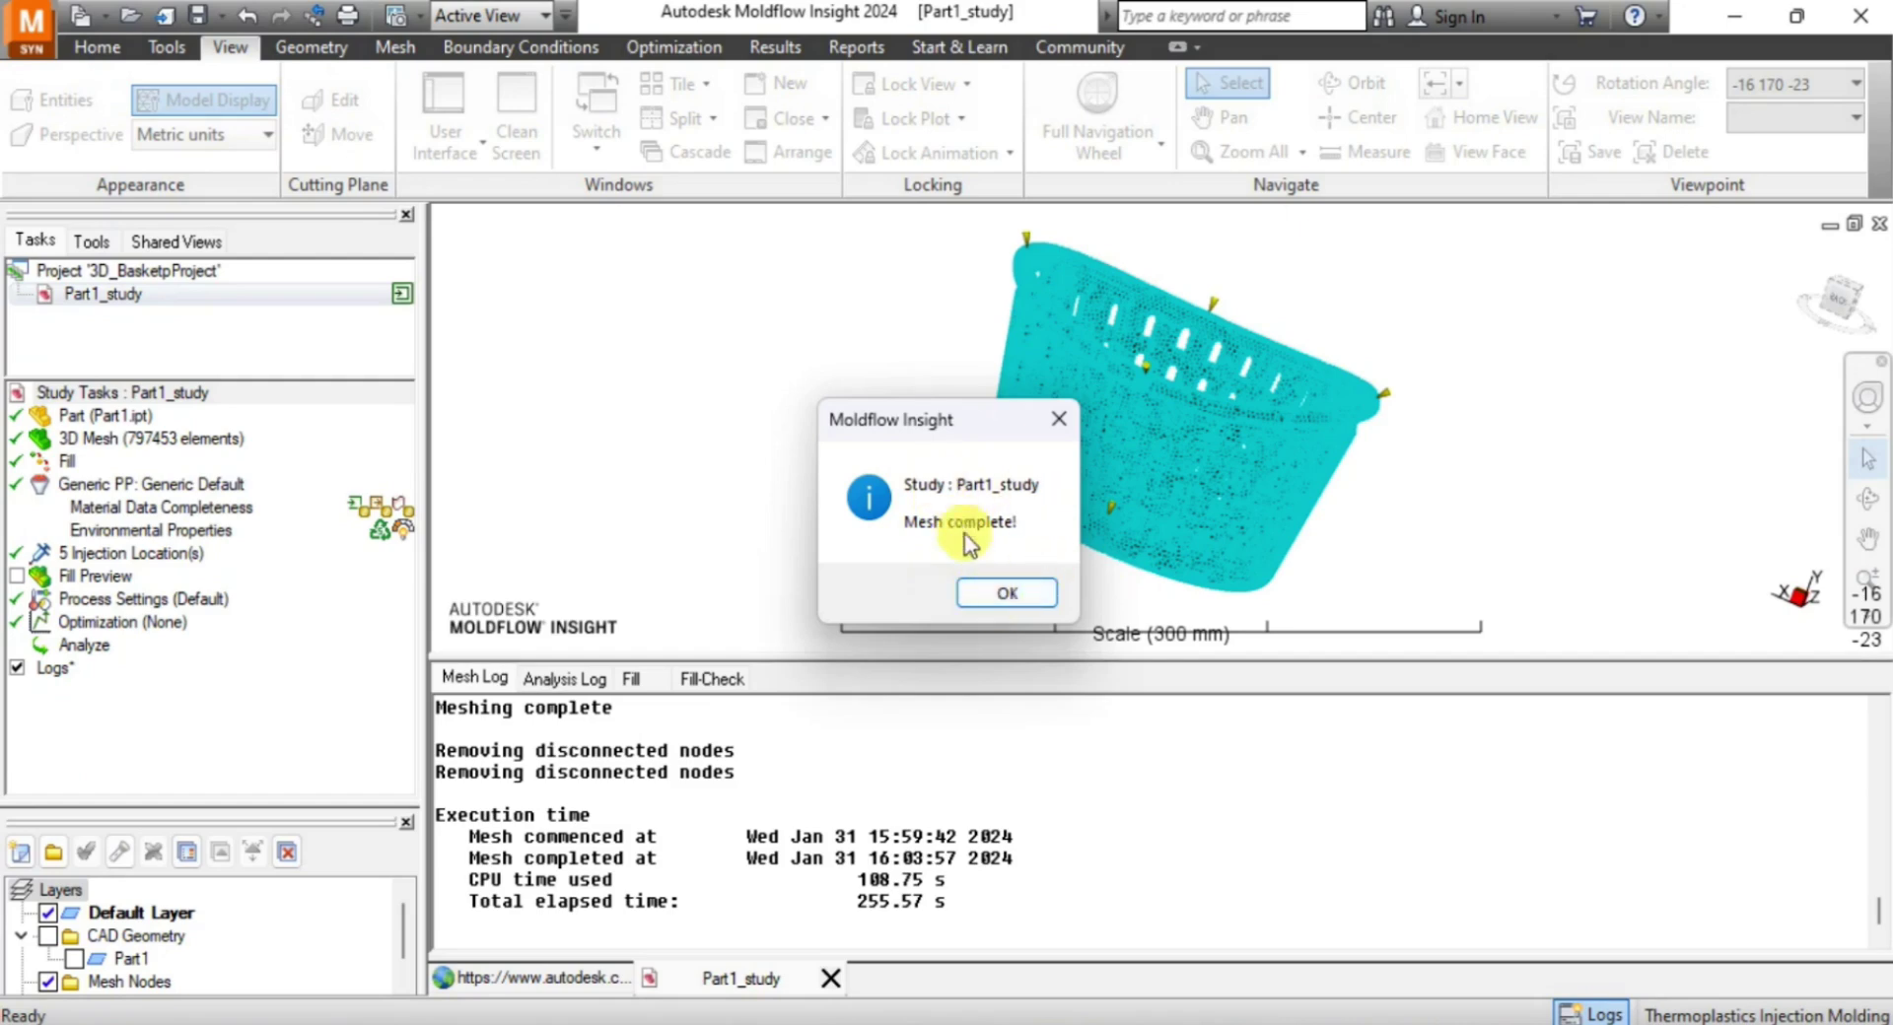
click(1007, 594)
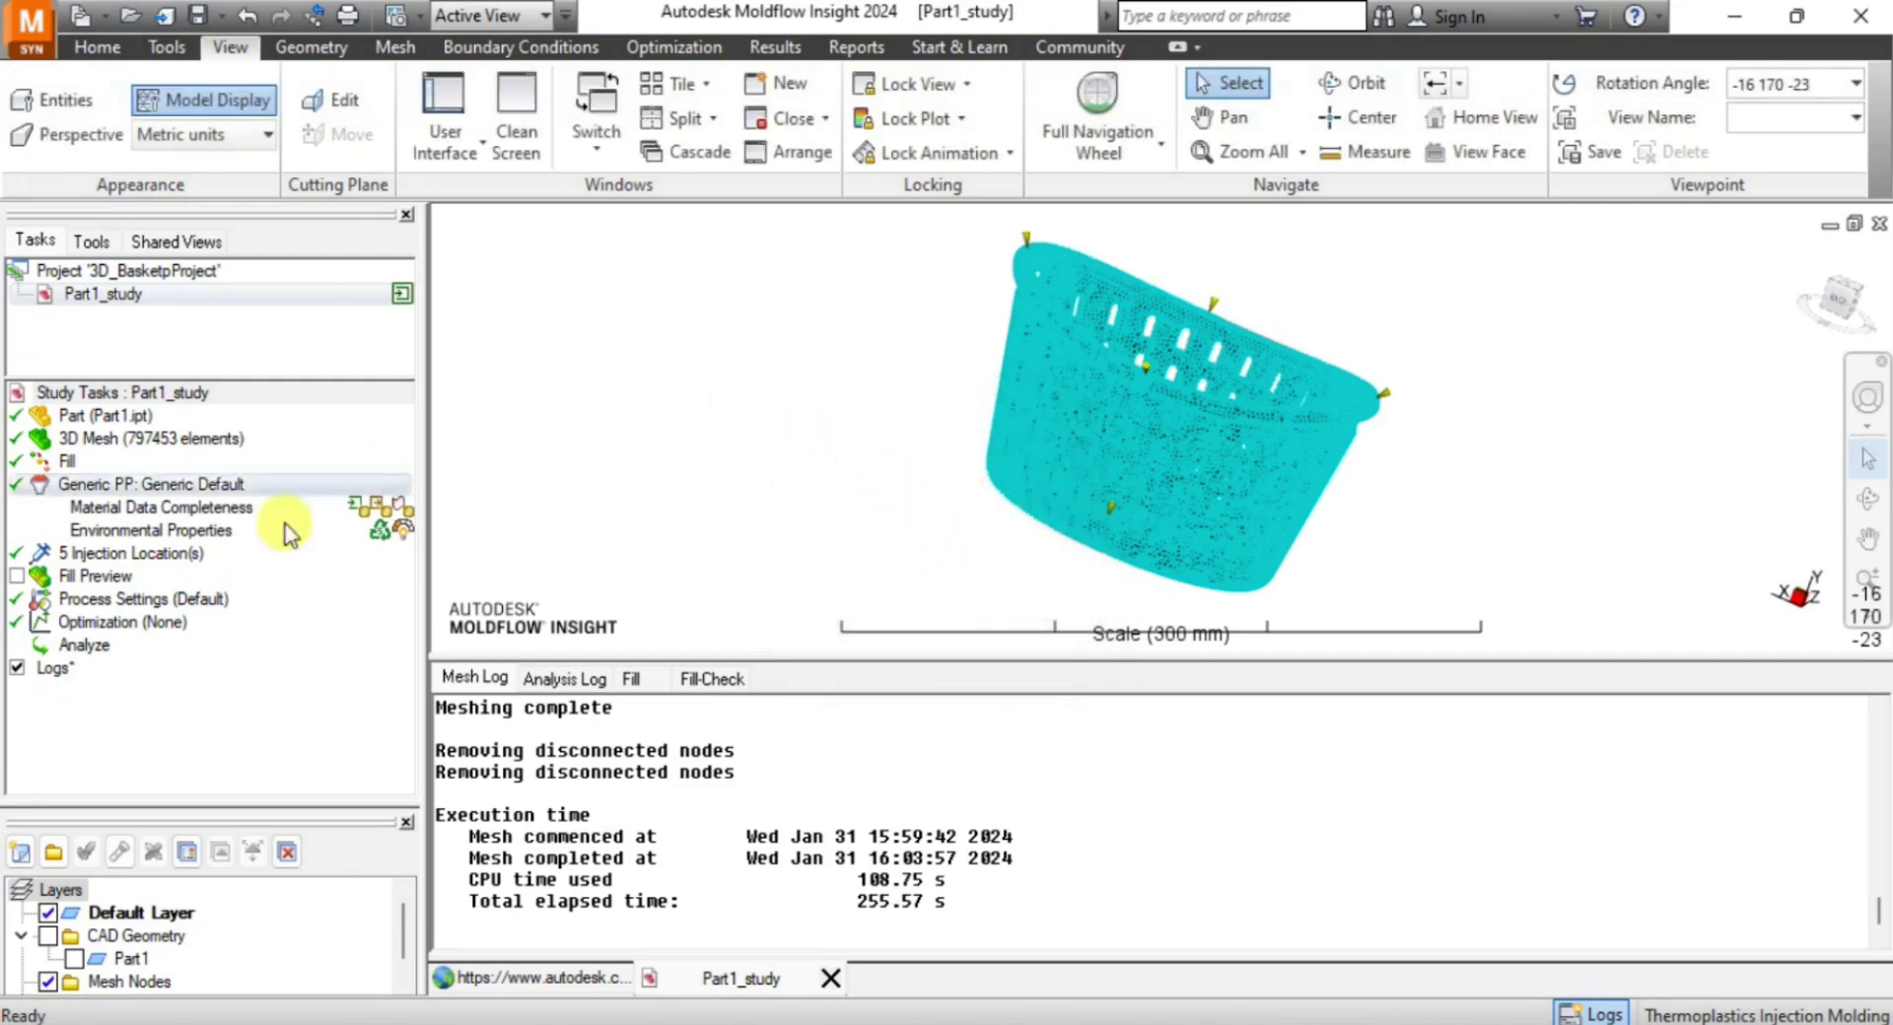
Save the mesh log as the text file BasketLog_Mesh in the basket model's folder inside 3D Molds.
right_click(604, 761)
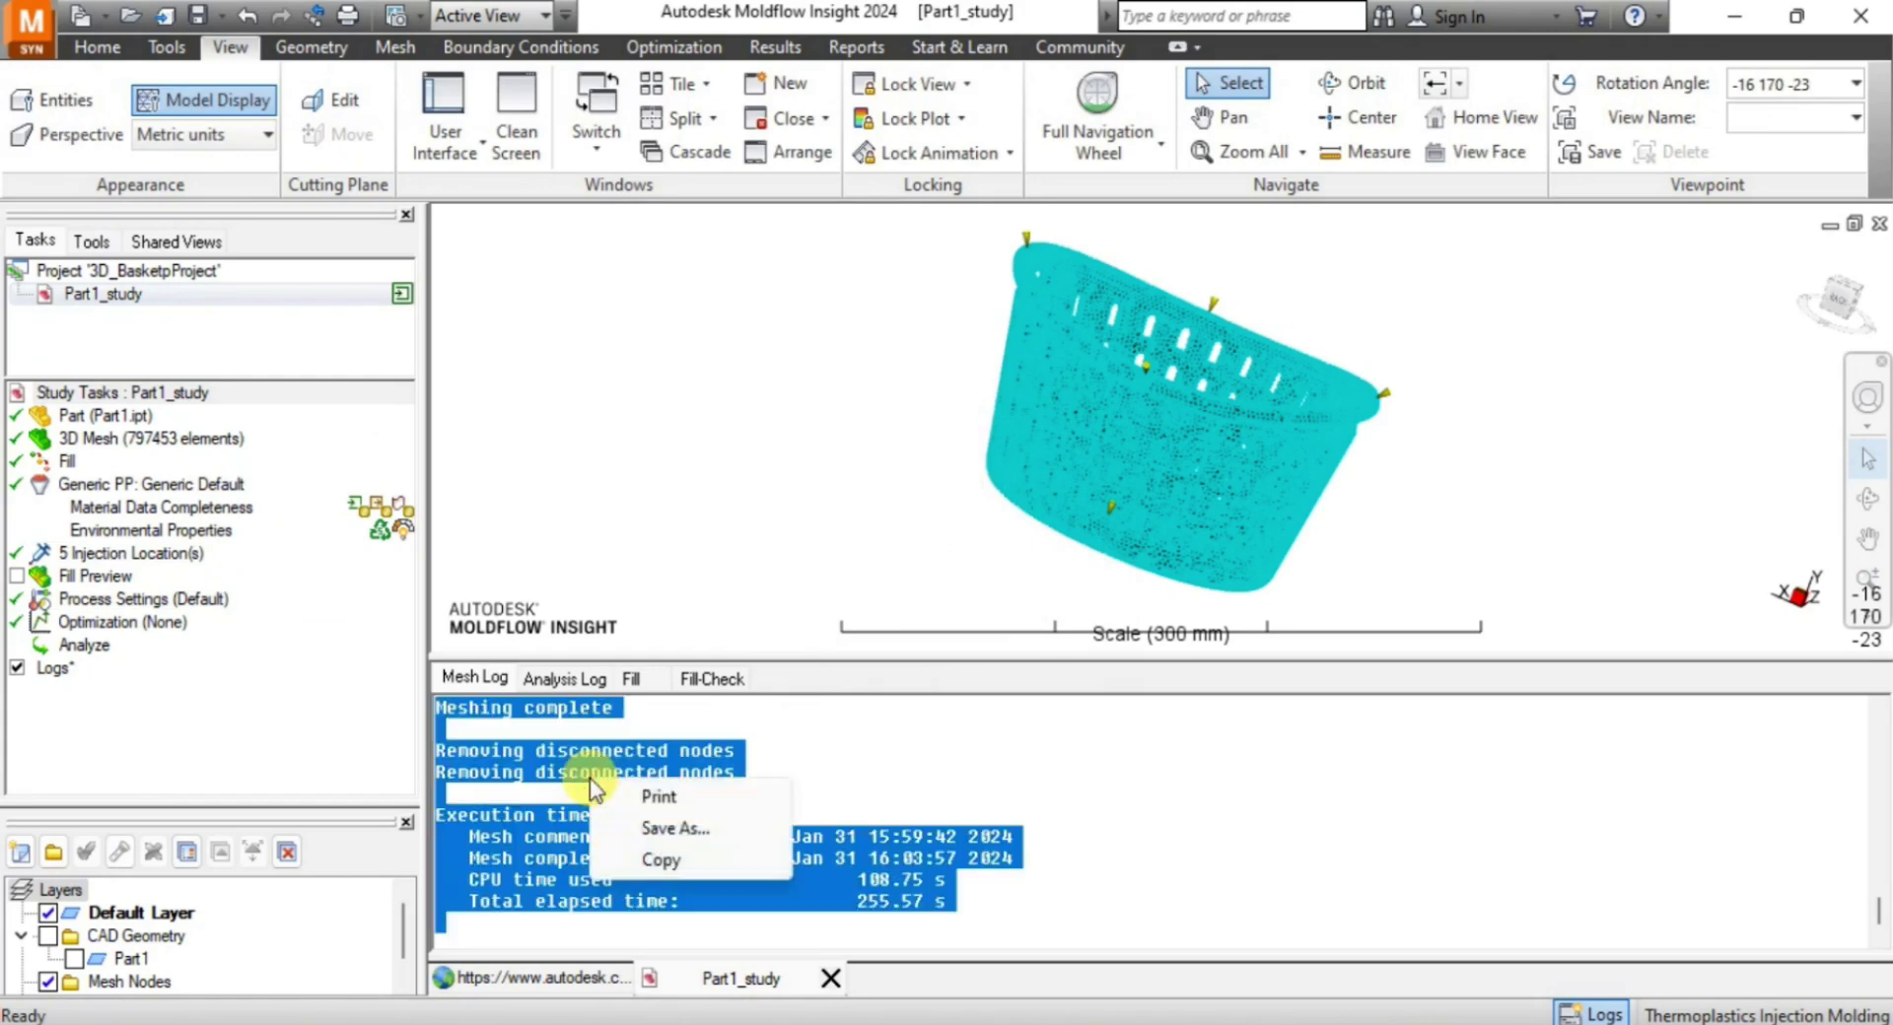
click(664, 831)
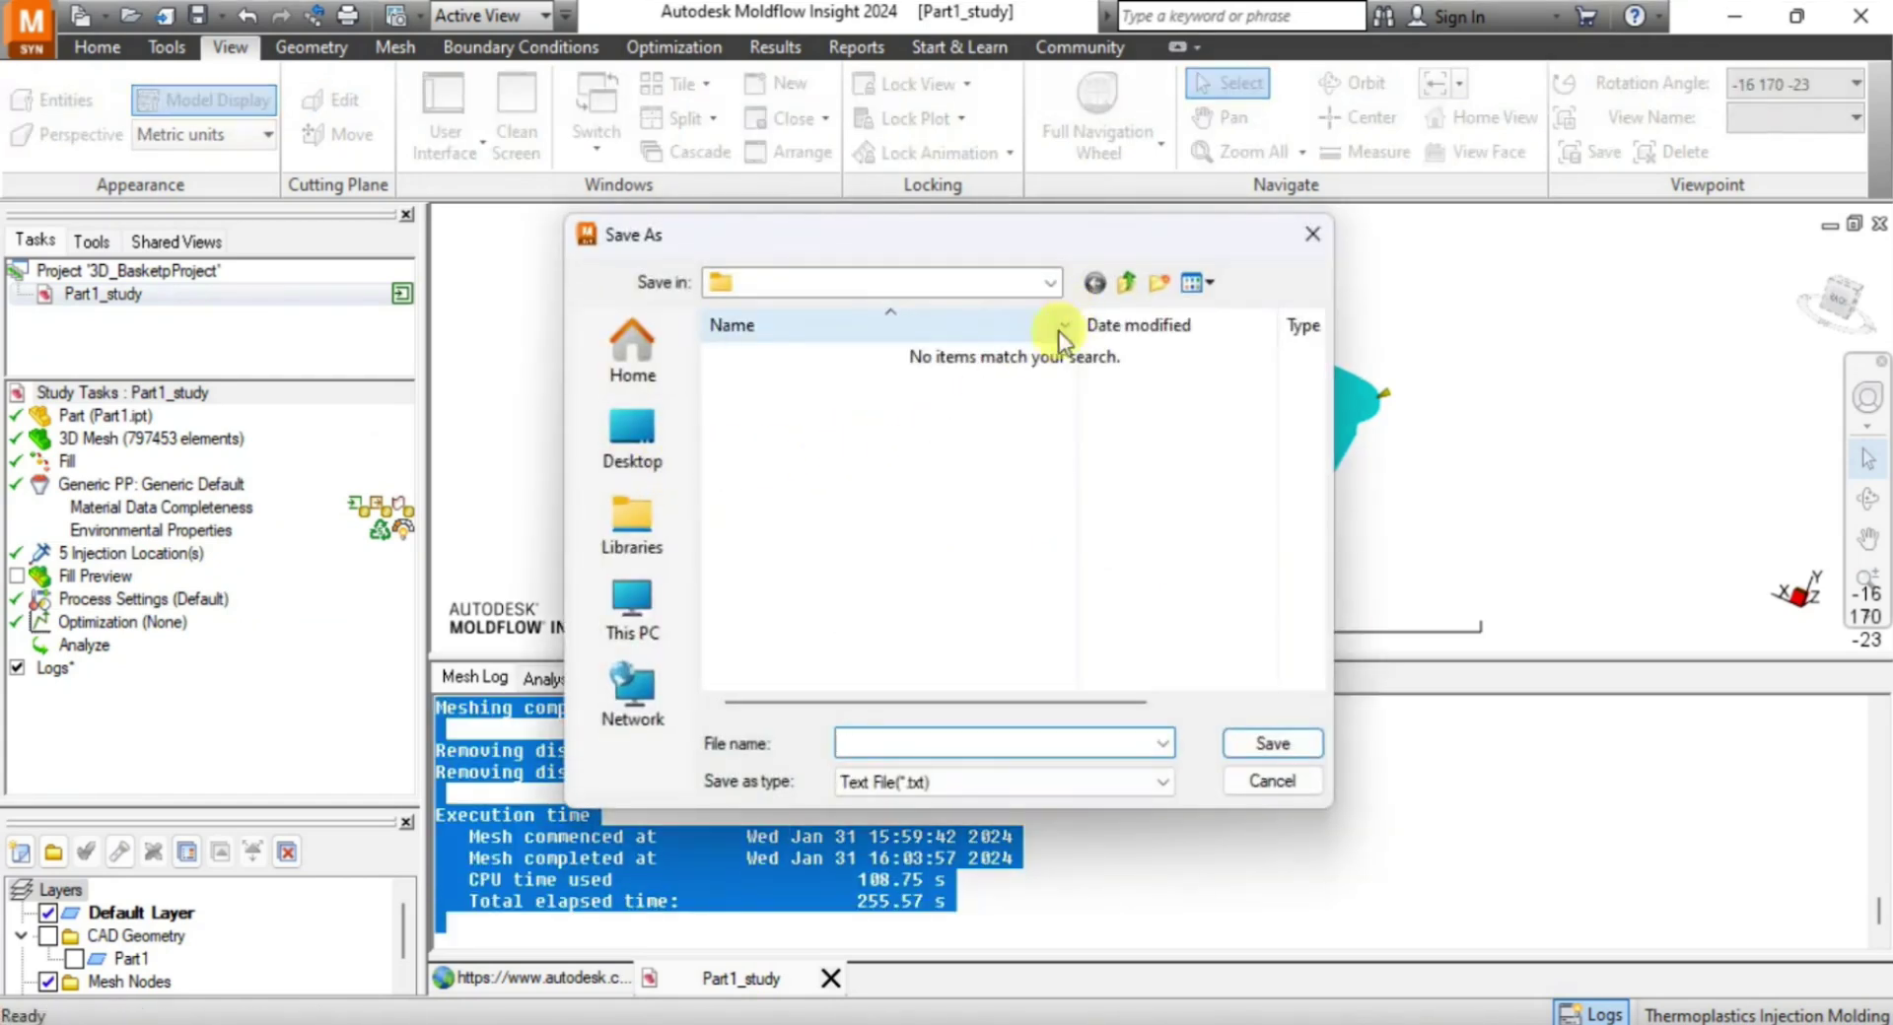
click(1046, 285)
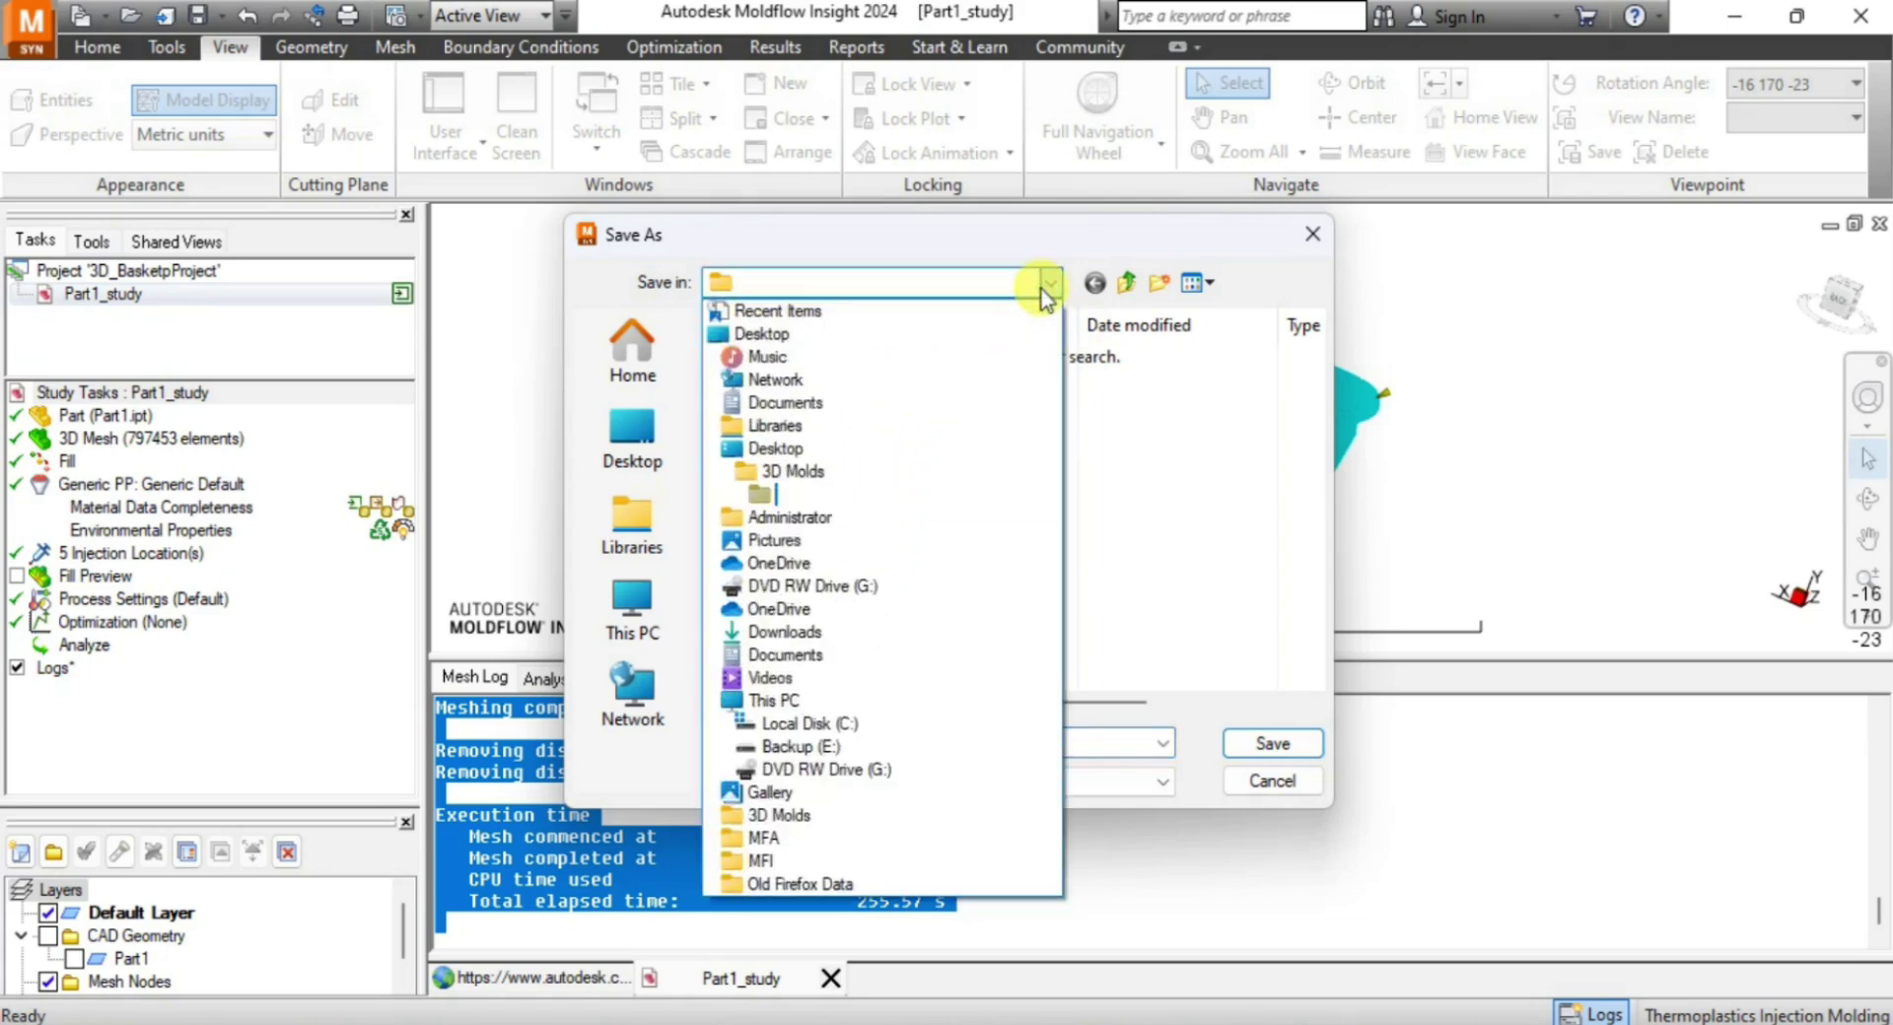
click(1046, 284)
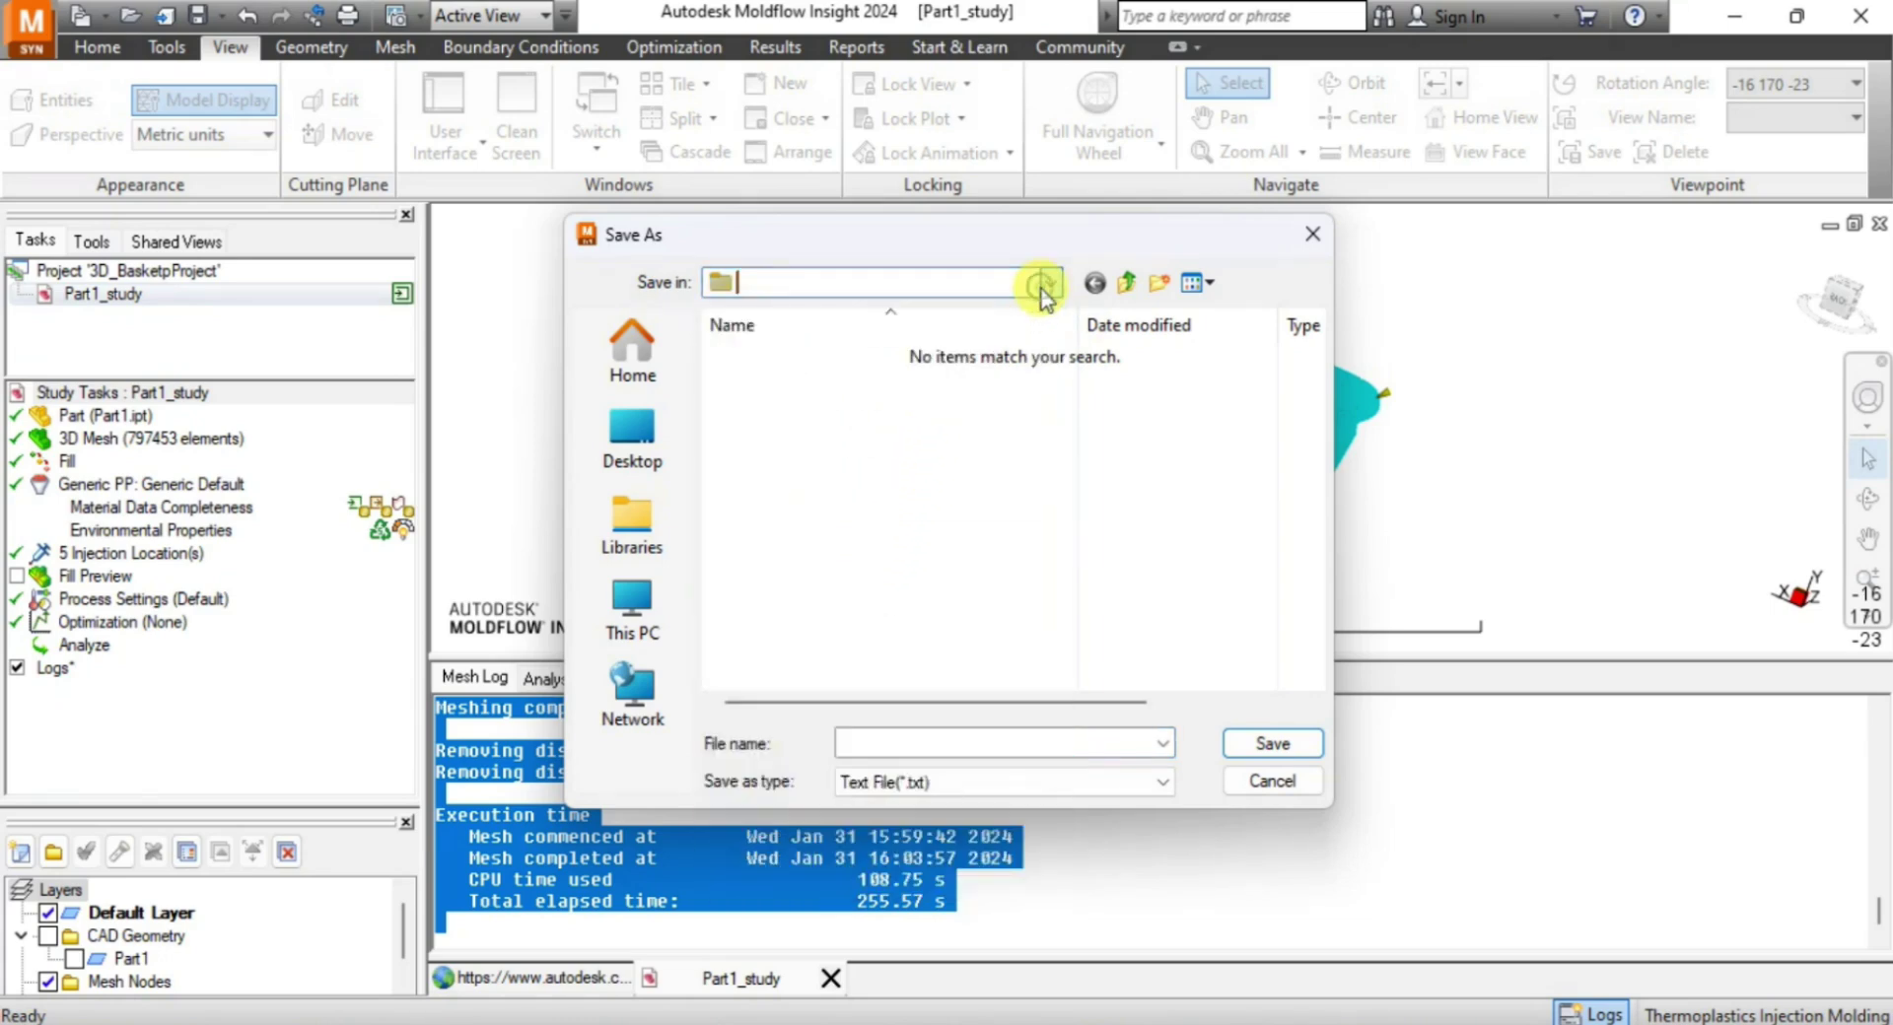
click(1125, 284)
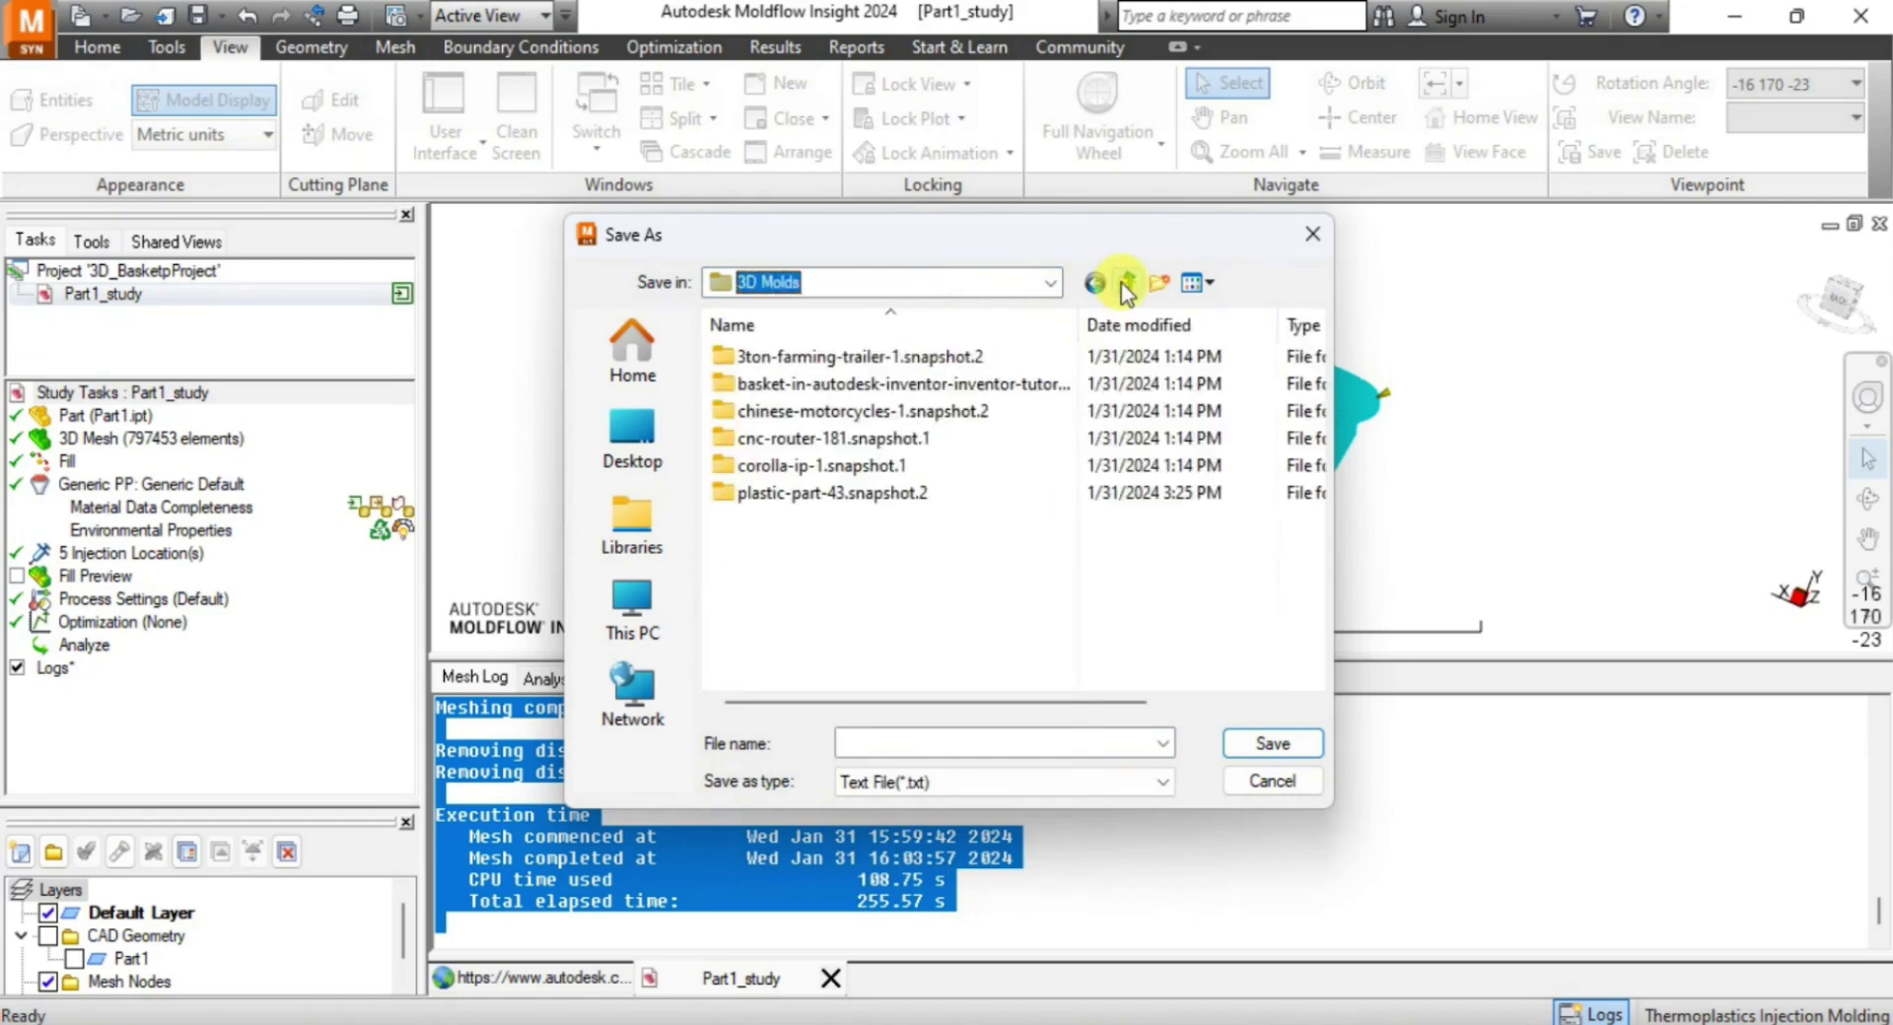
double_click(887, 382)
click(885, 744)
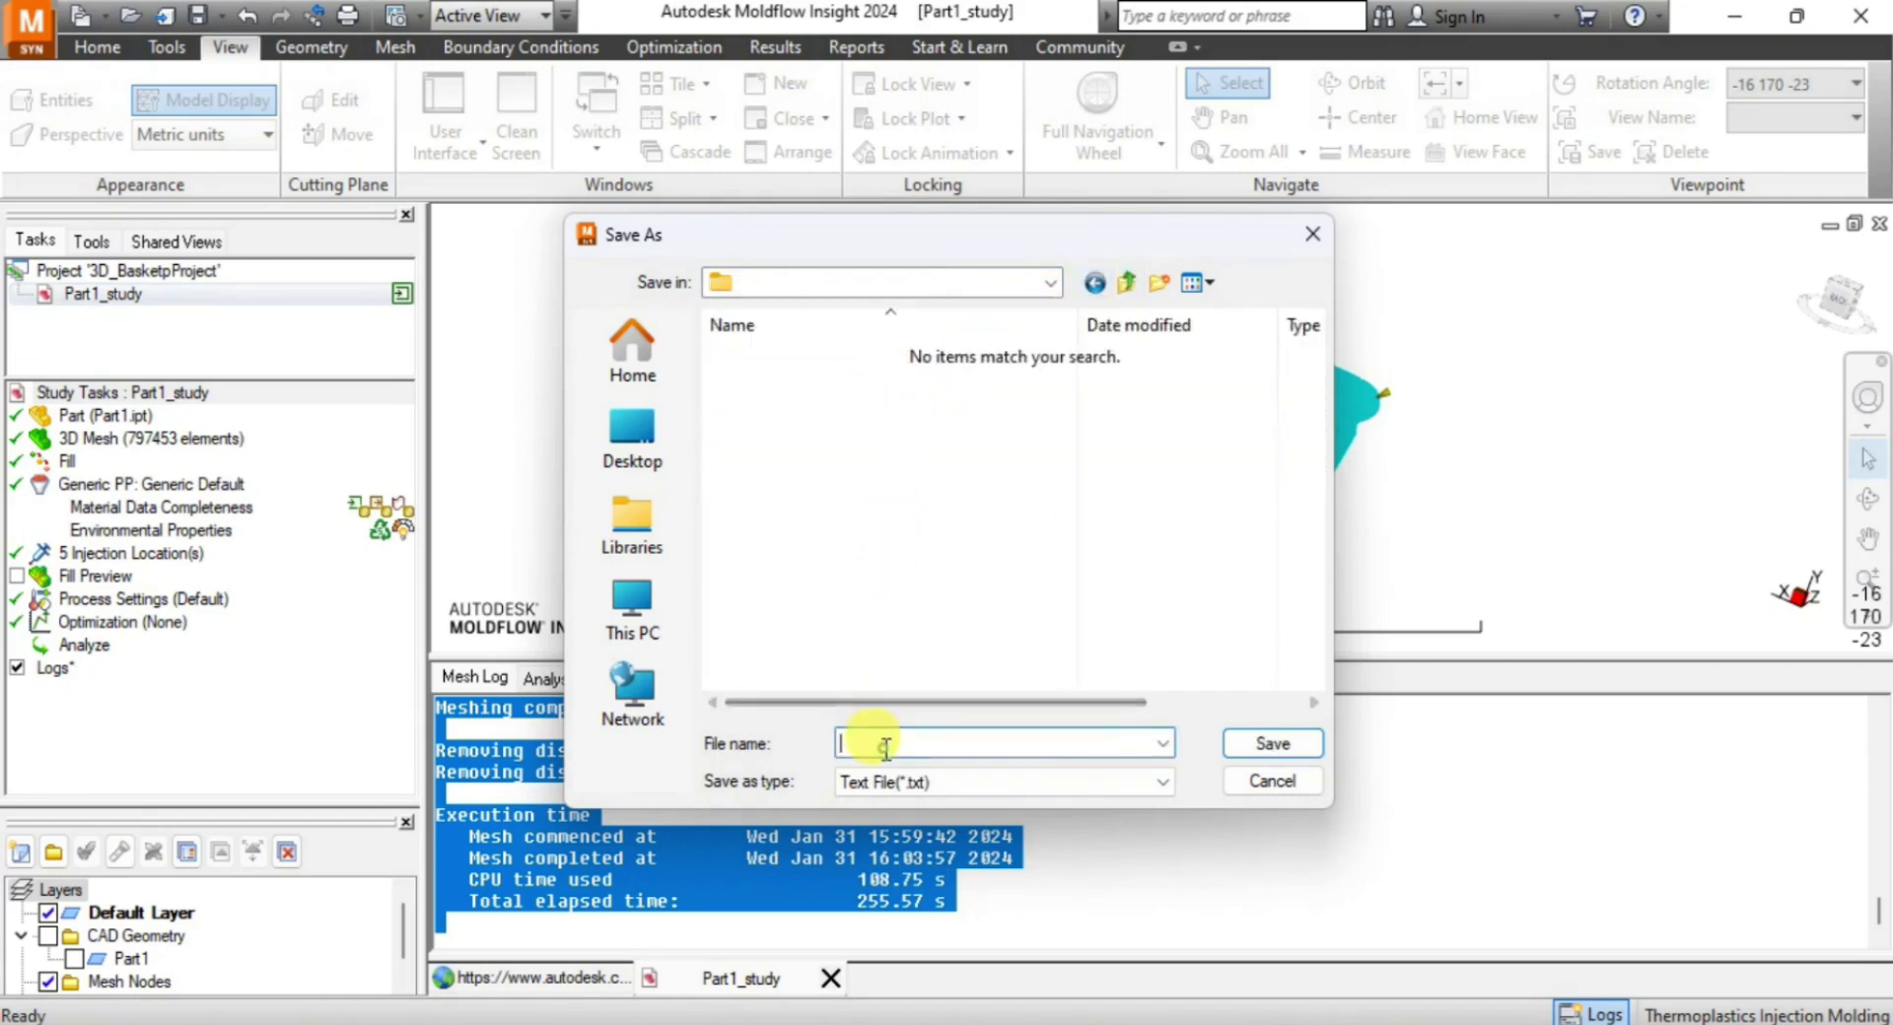
text(Easket)
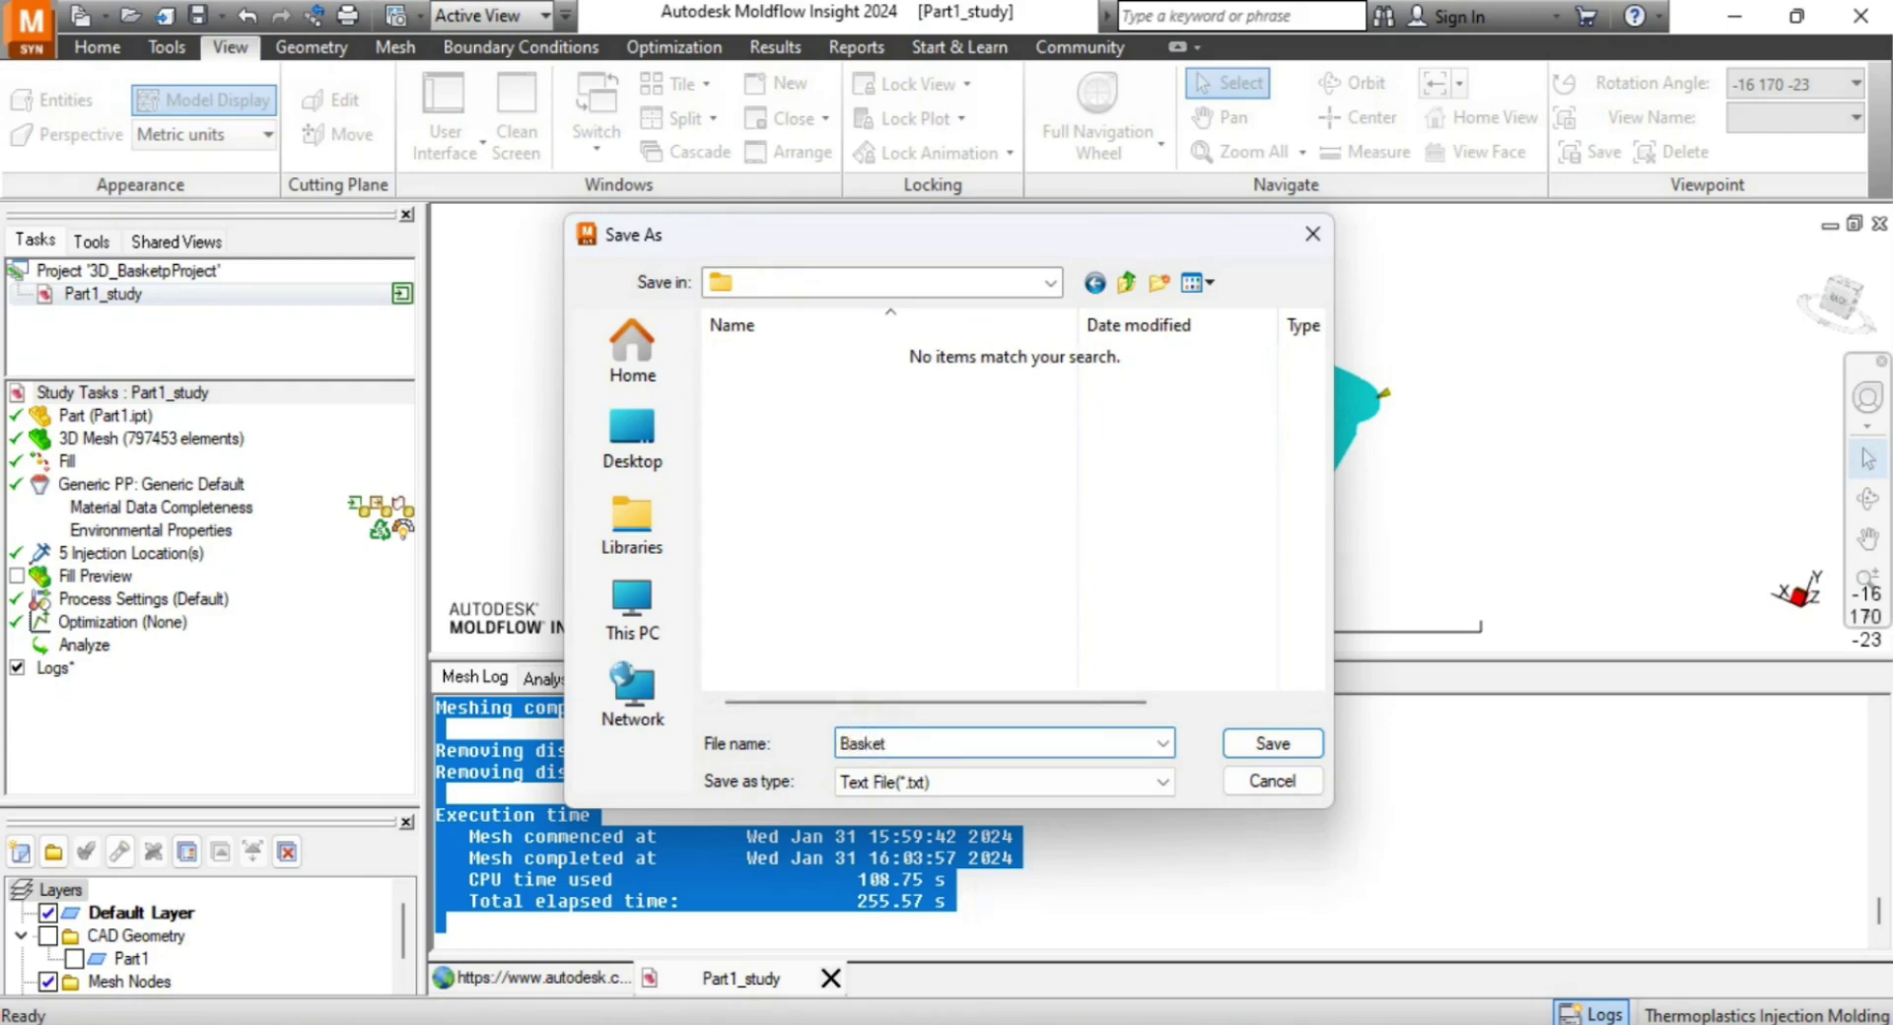
text(Log_Mesh)
click(1274, 743)
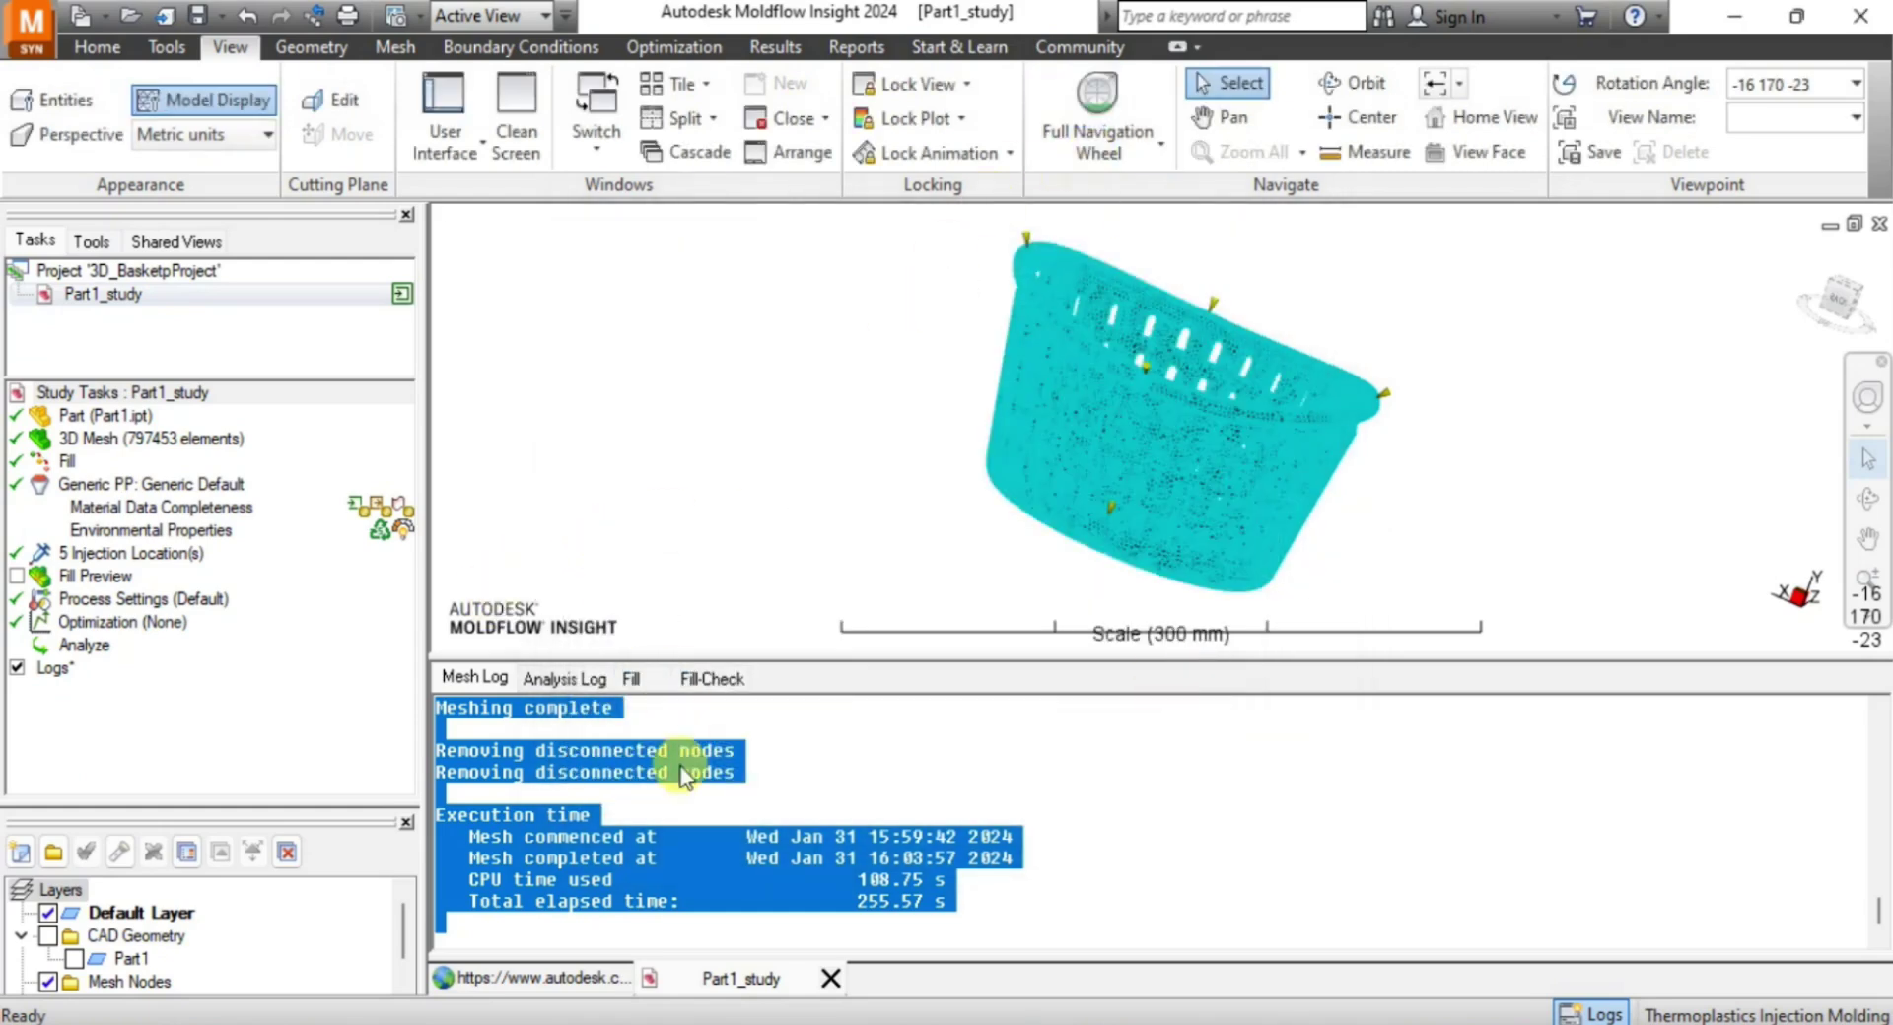
click(747, 788)
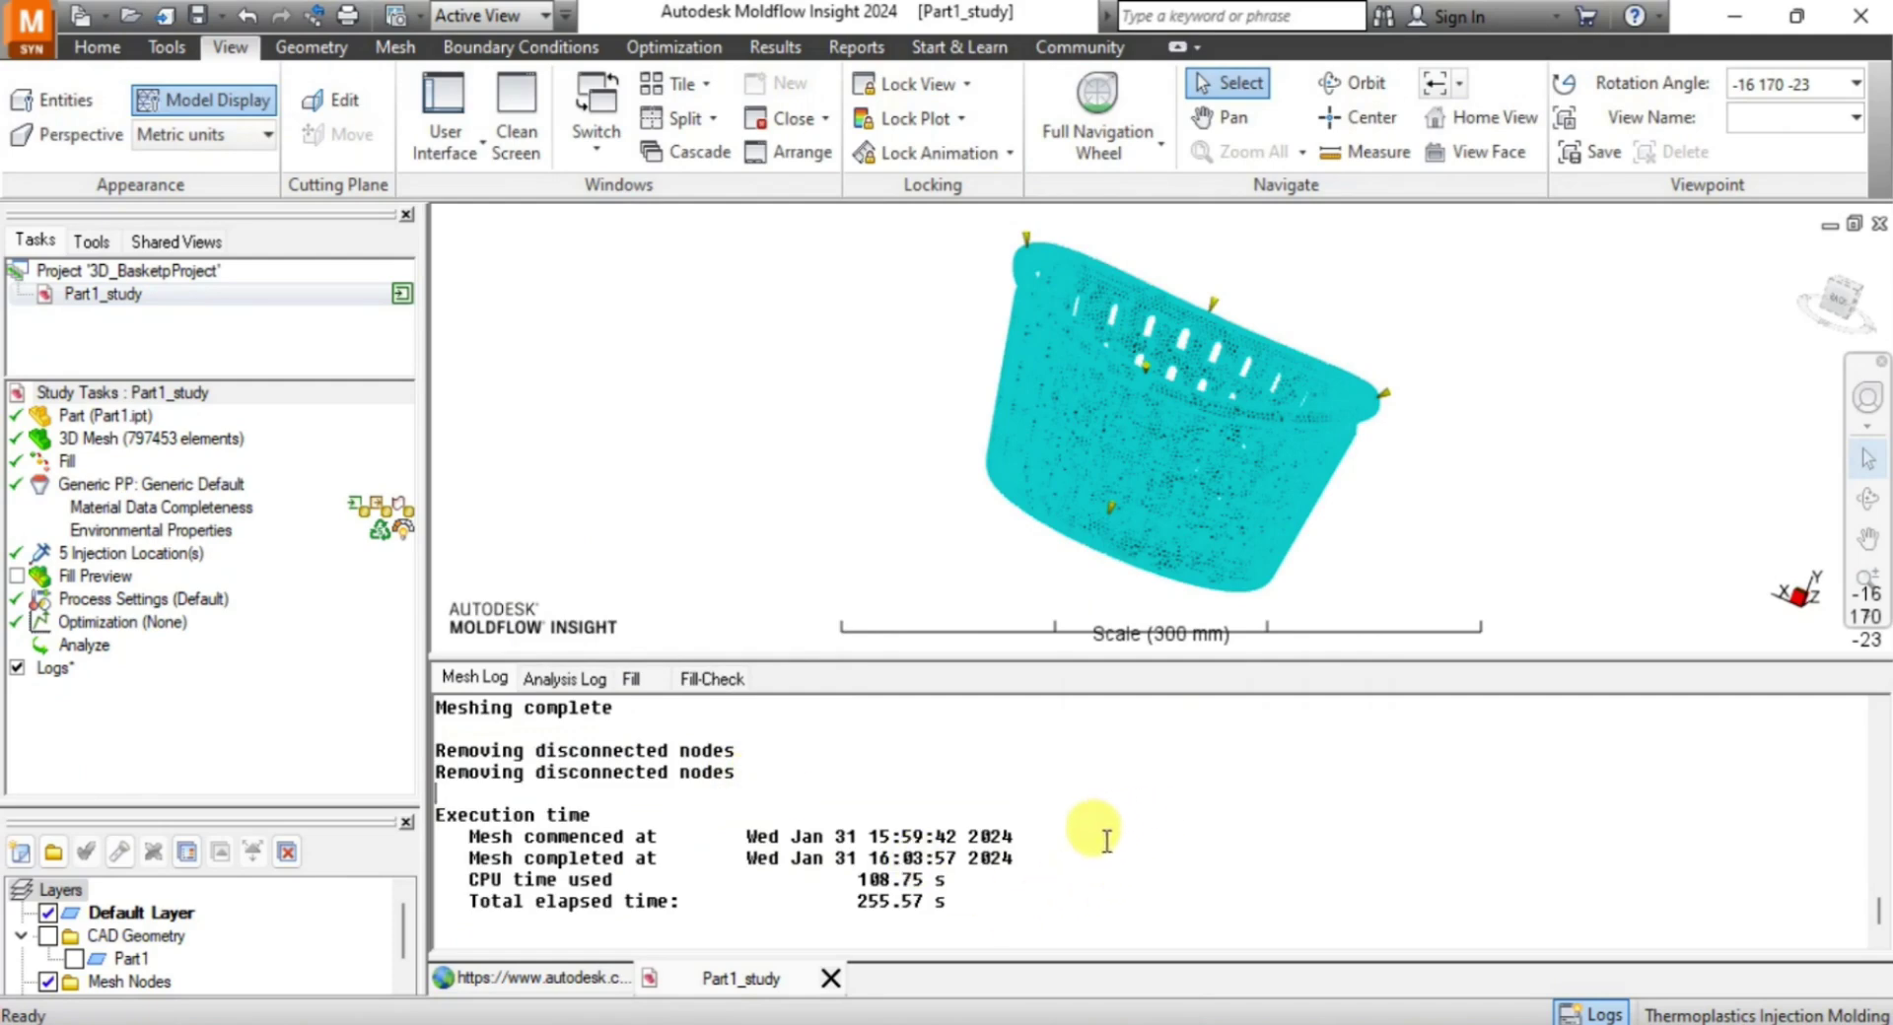
mouse_move(1284, 1020)
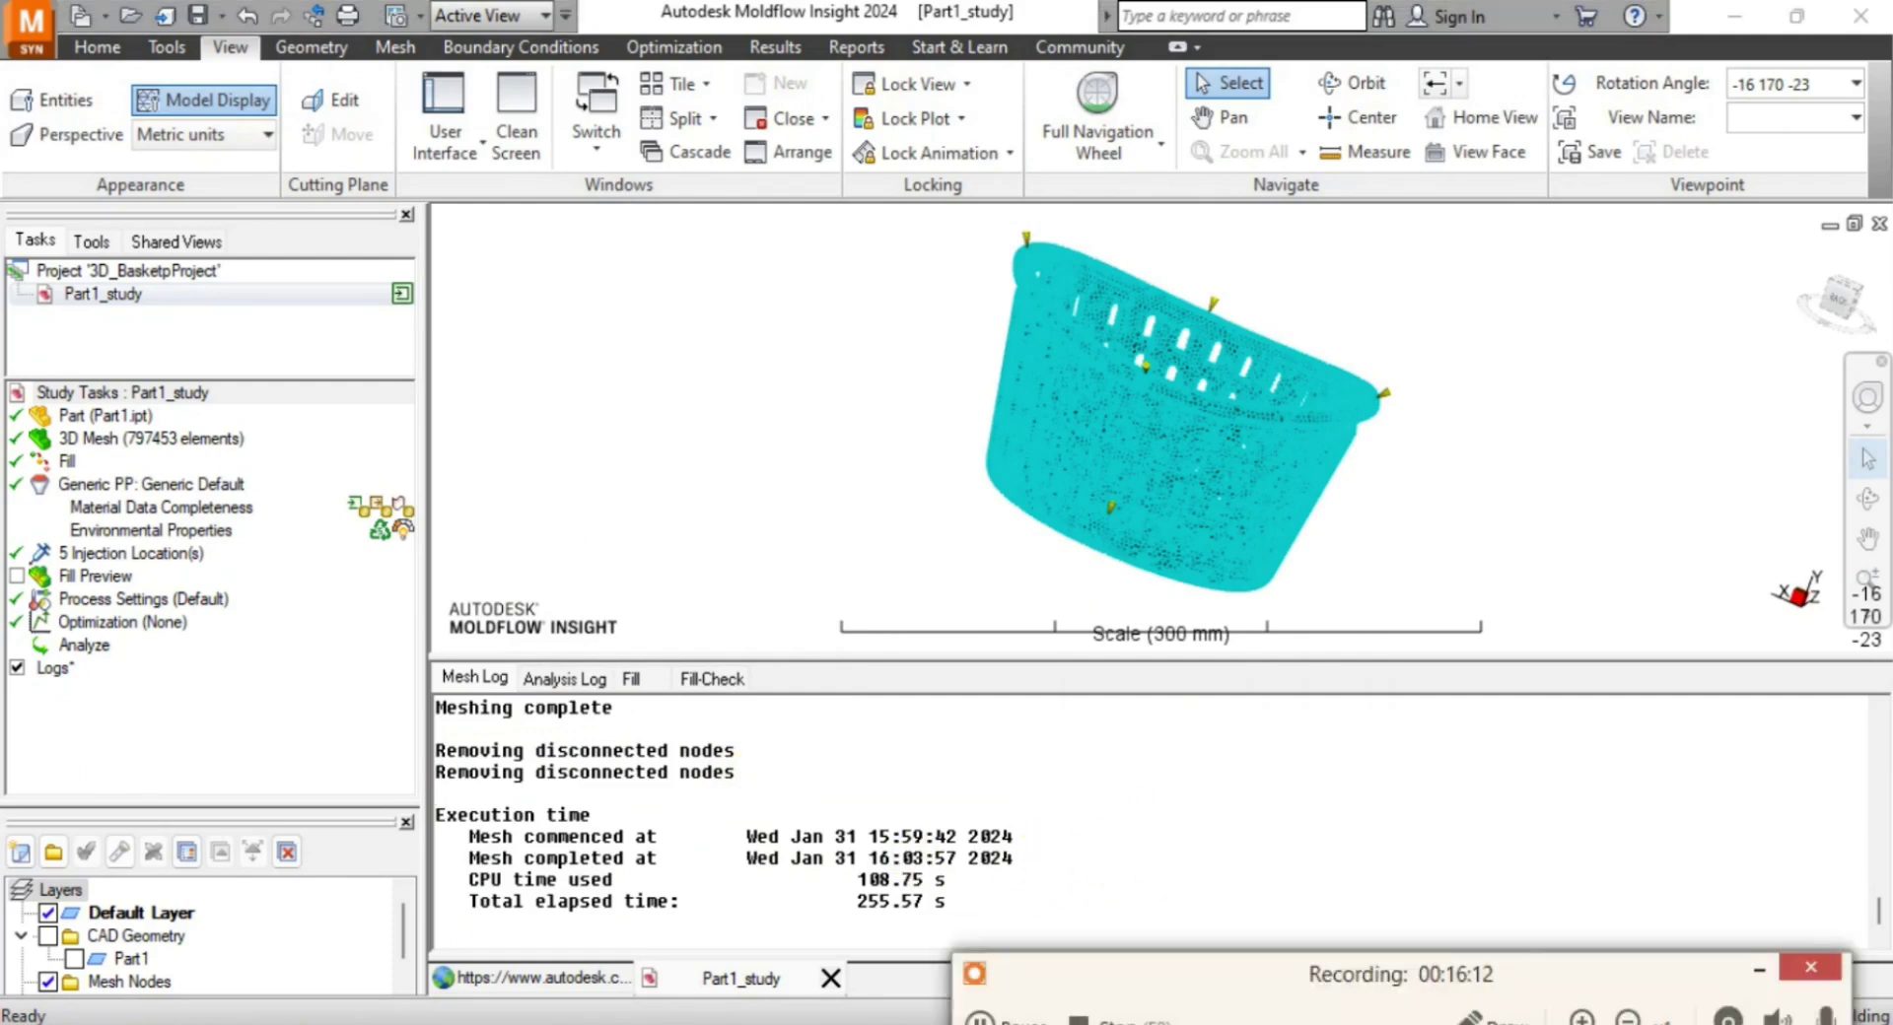
click(1759, 971)
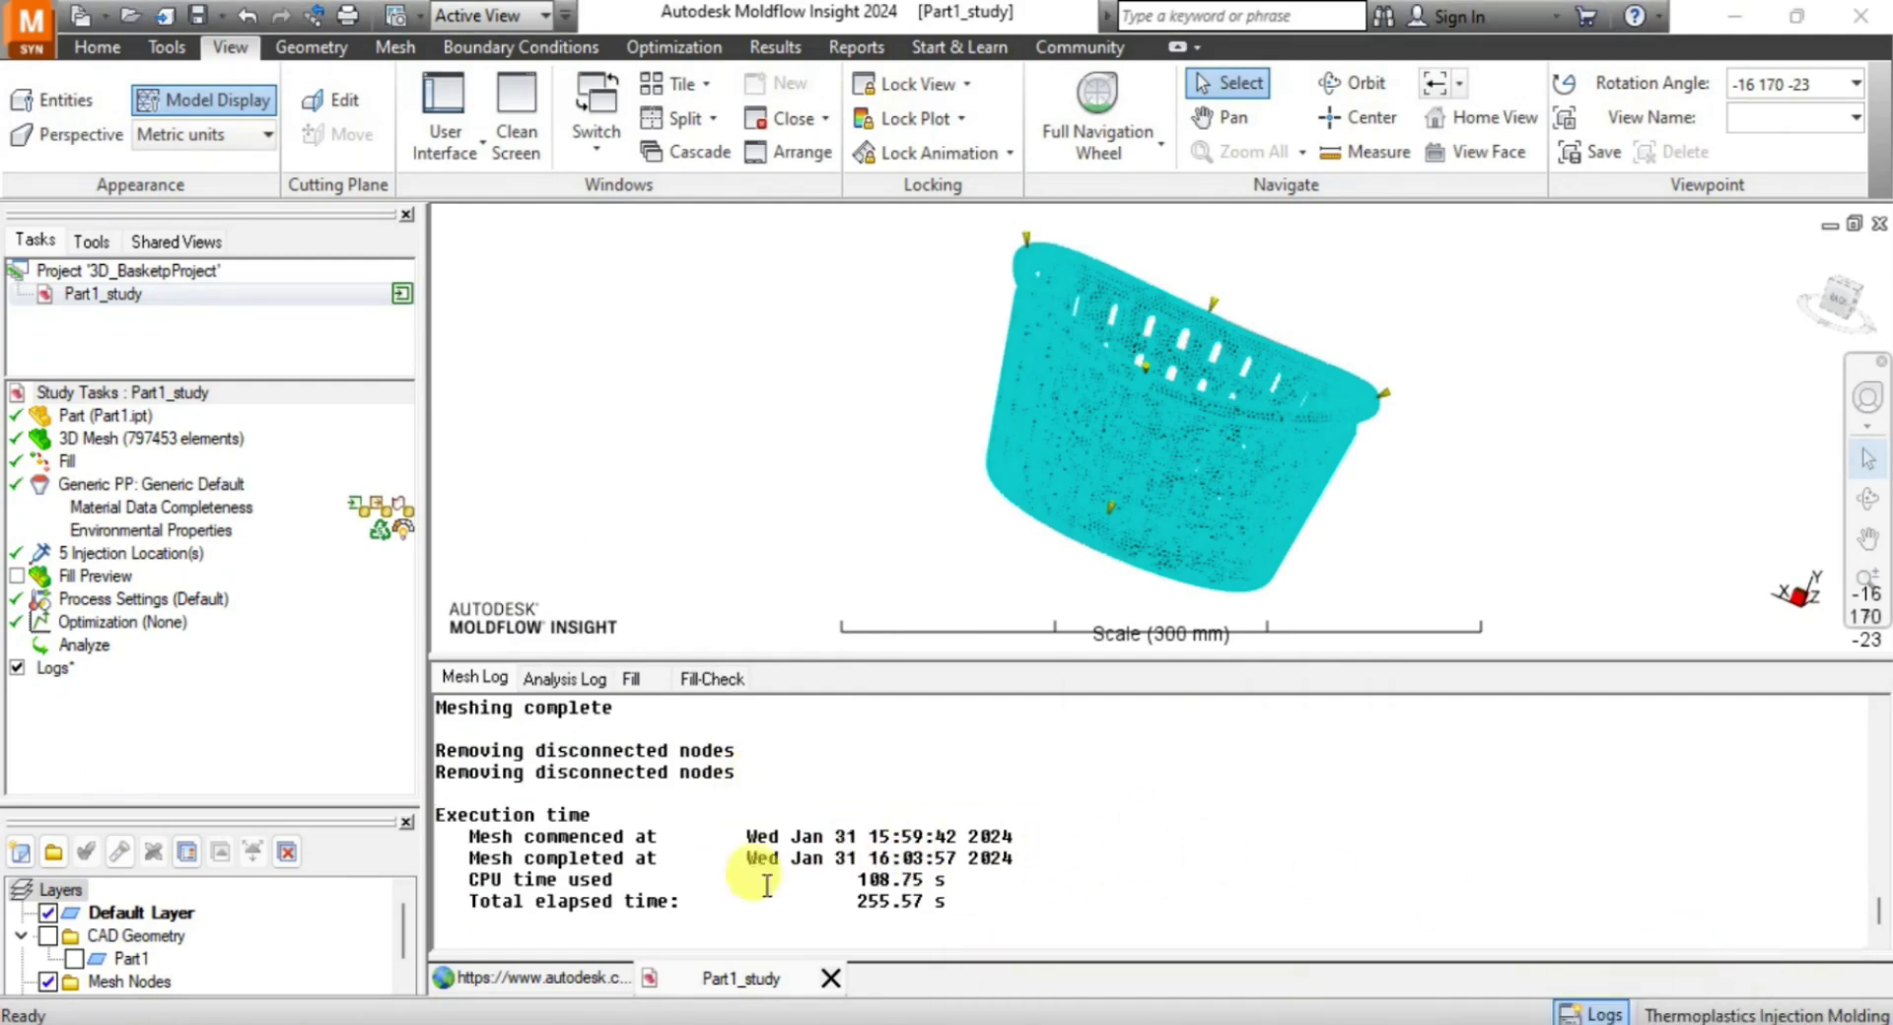
Start the analysis of Part1_study and review the local/network jobs and Moldflow job limit setup in the Simulation Job Viewer.
double_click(85, 645)
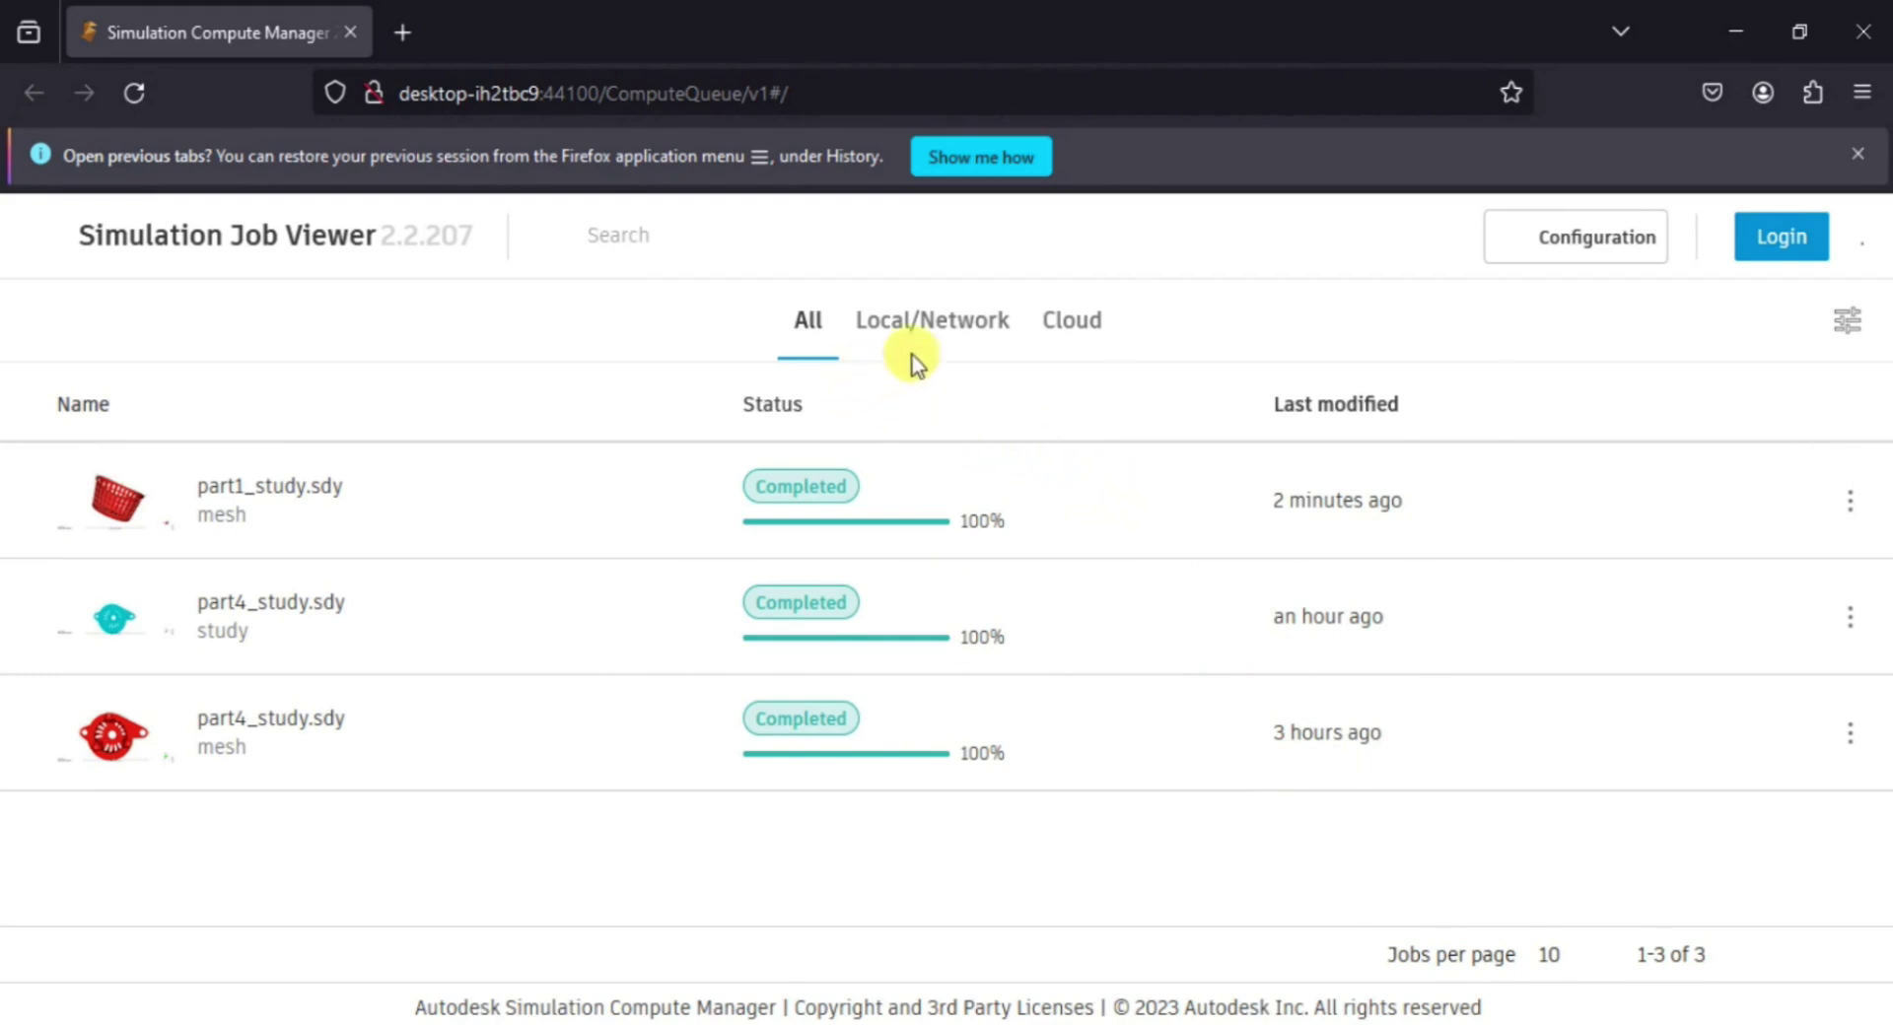
click(931, 331)
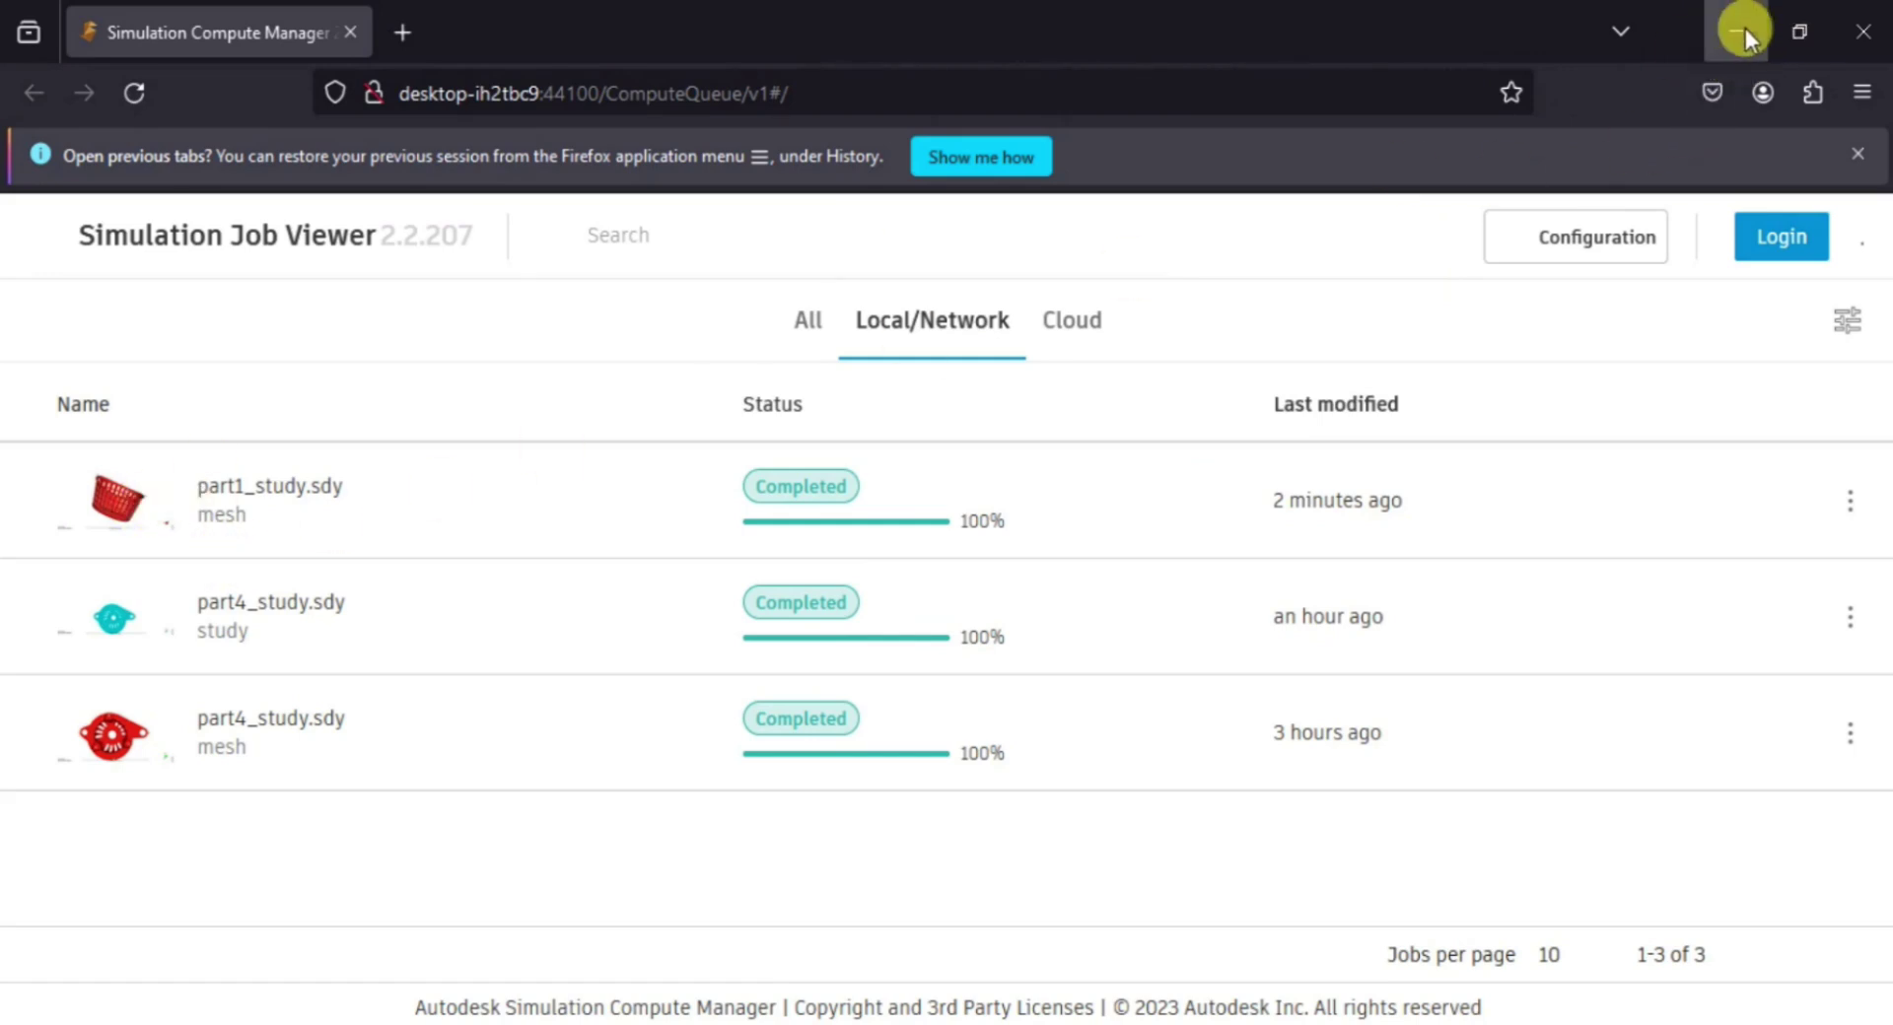
click(1583, 243)
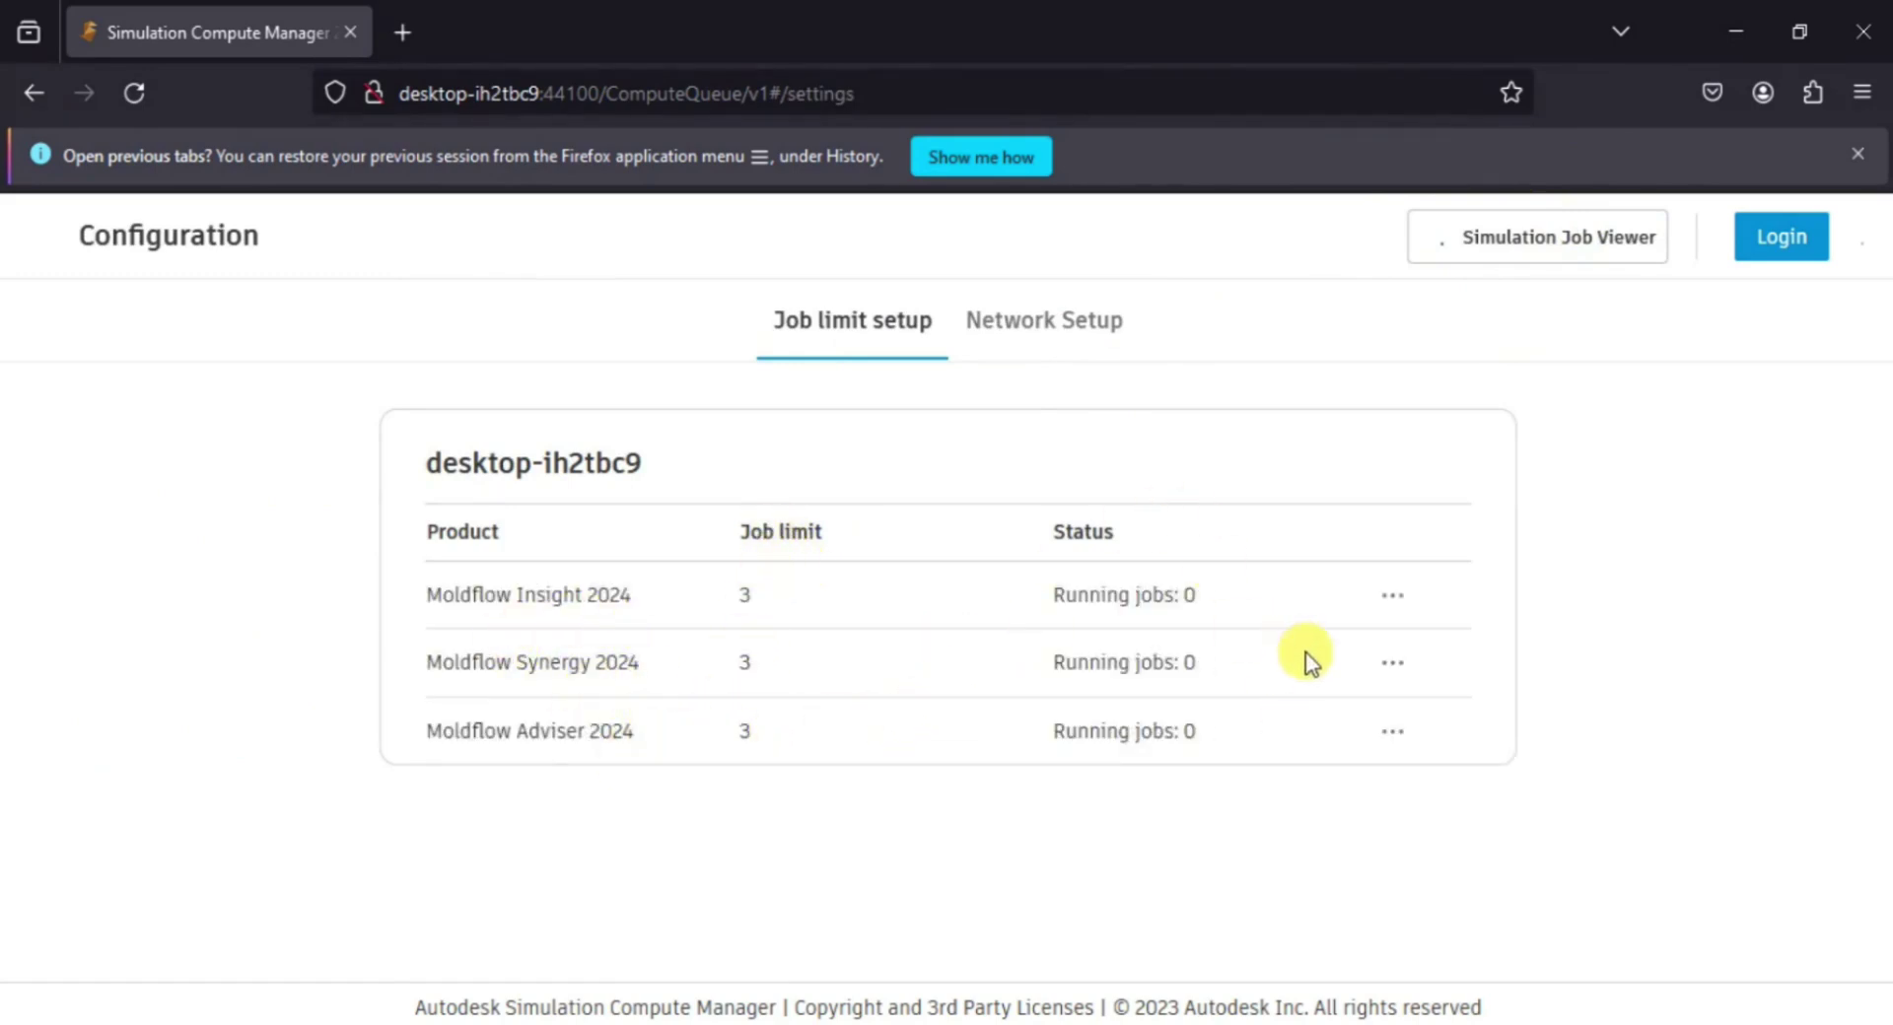
click(1392, 595)
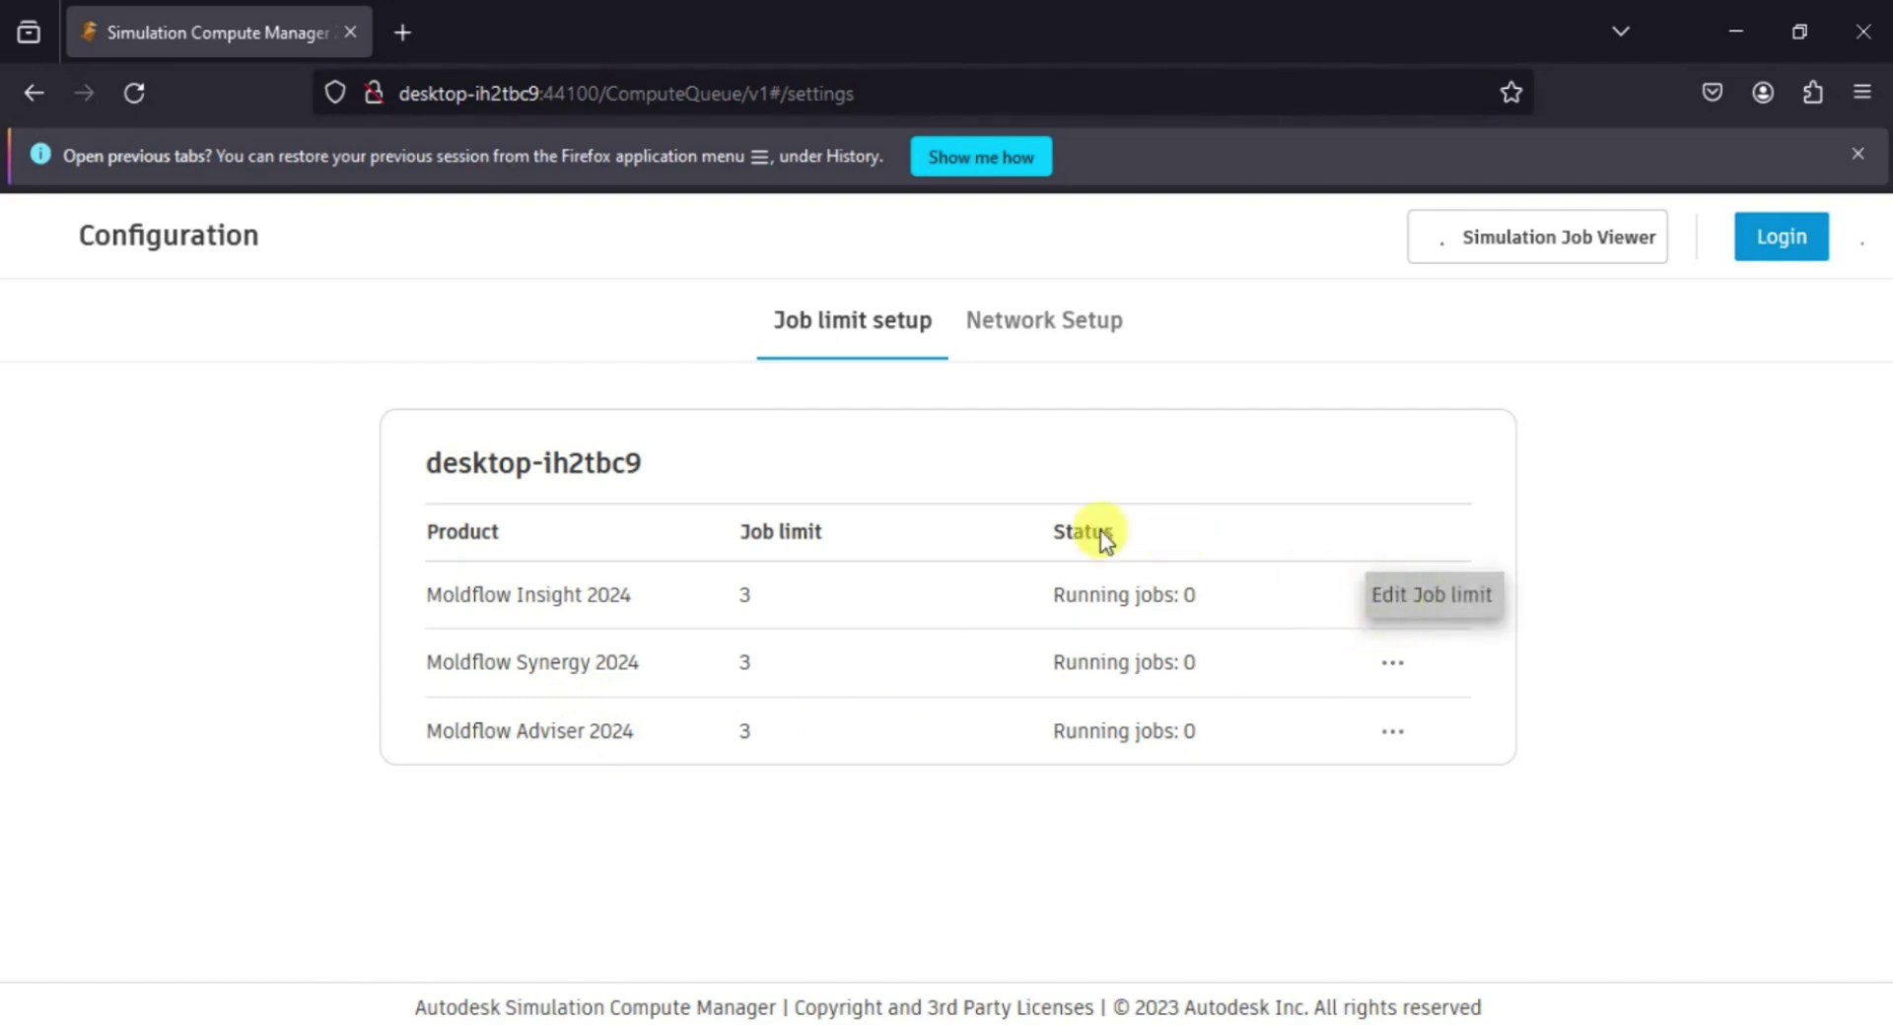
click(1584, 510)
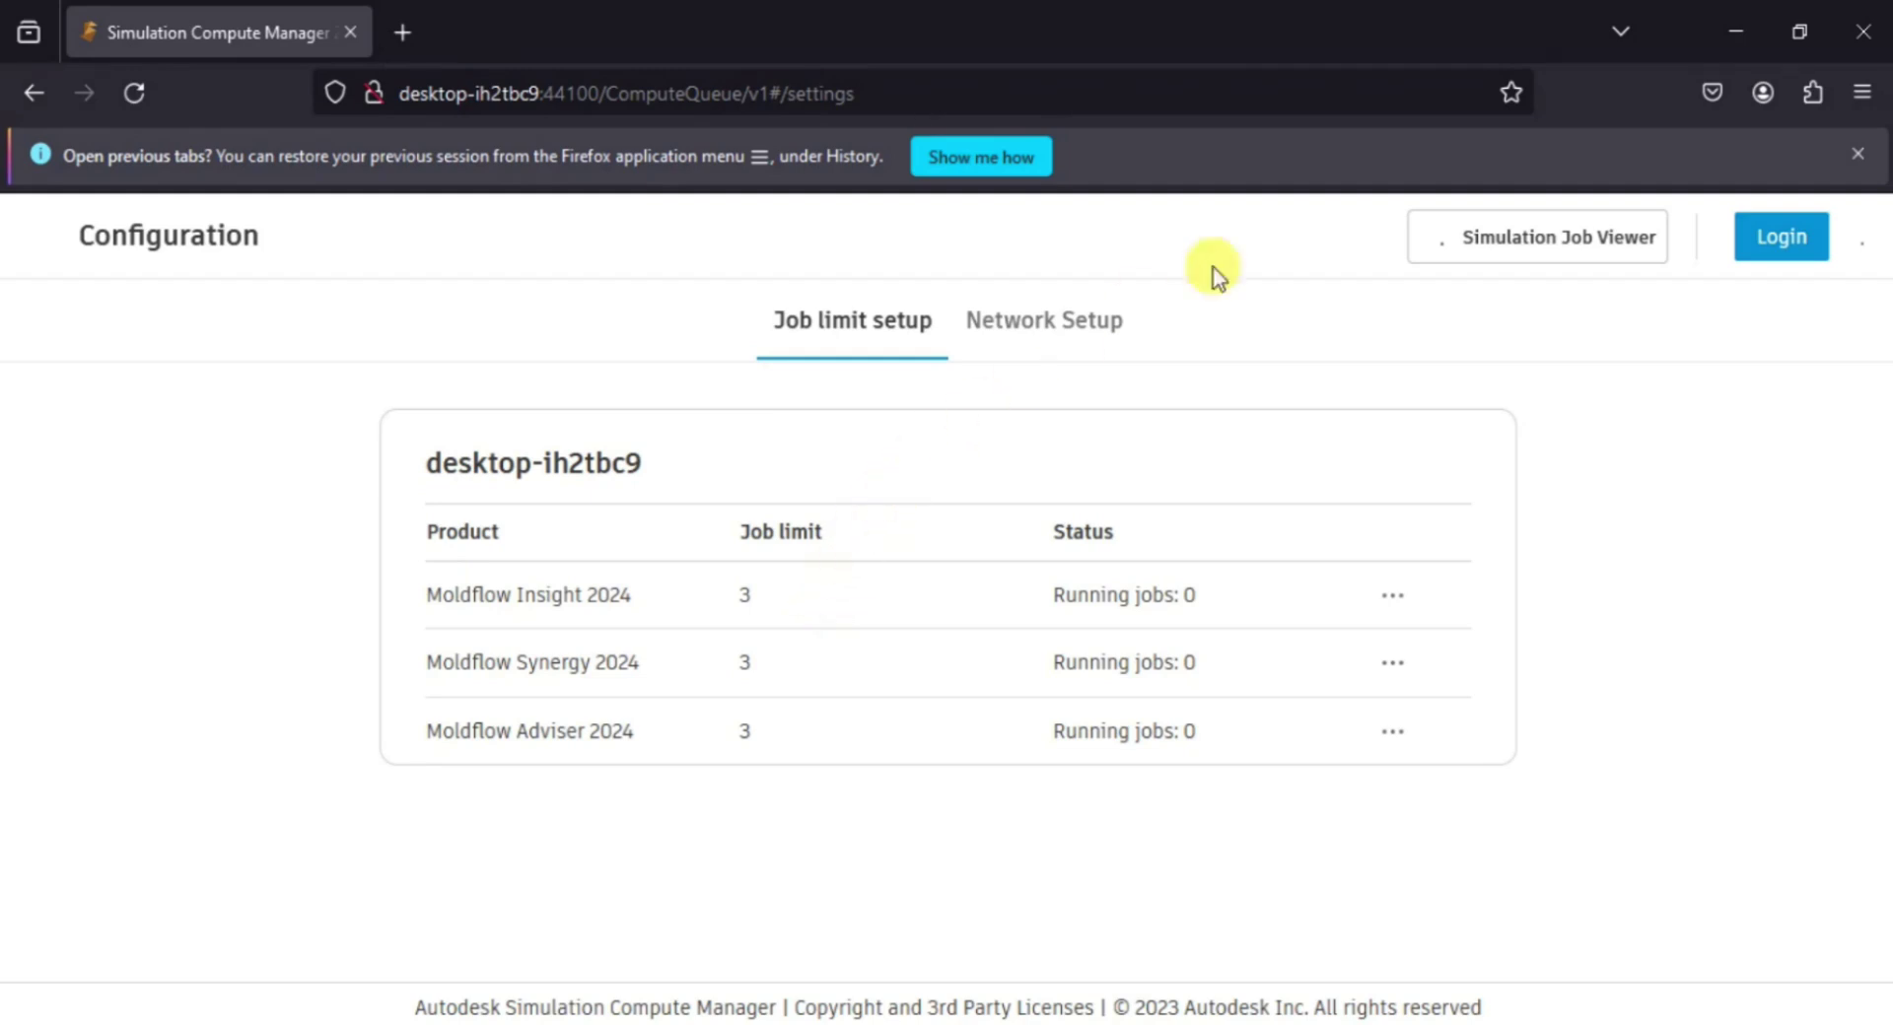
click(1741, 23)
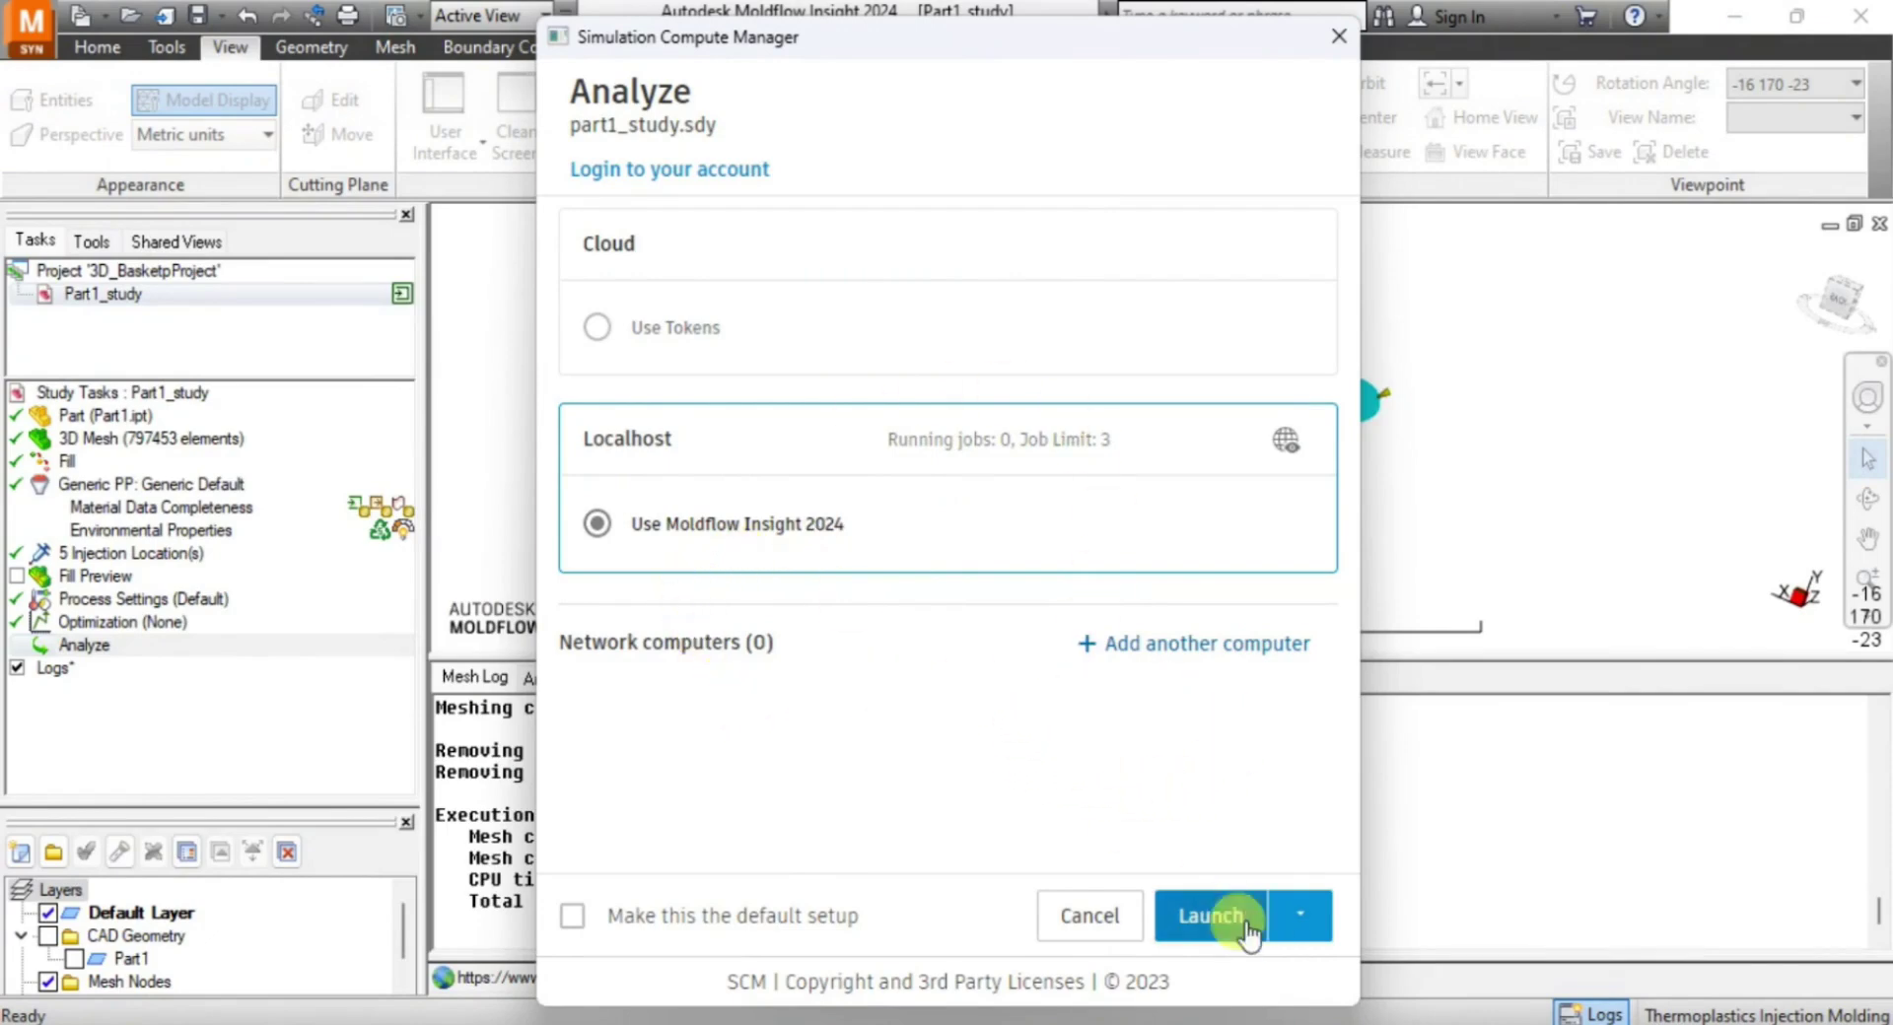
Launch the Part1_study analysis on the local host with Moldflow Insight 2024 and dismiss the completion message.
click(1208, 914)
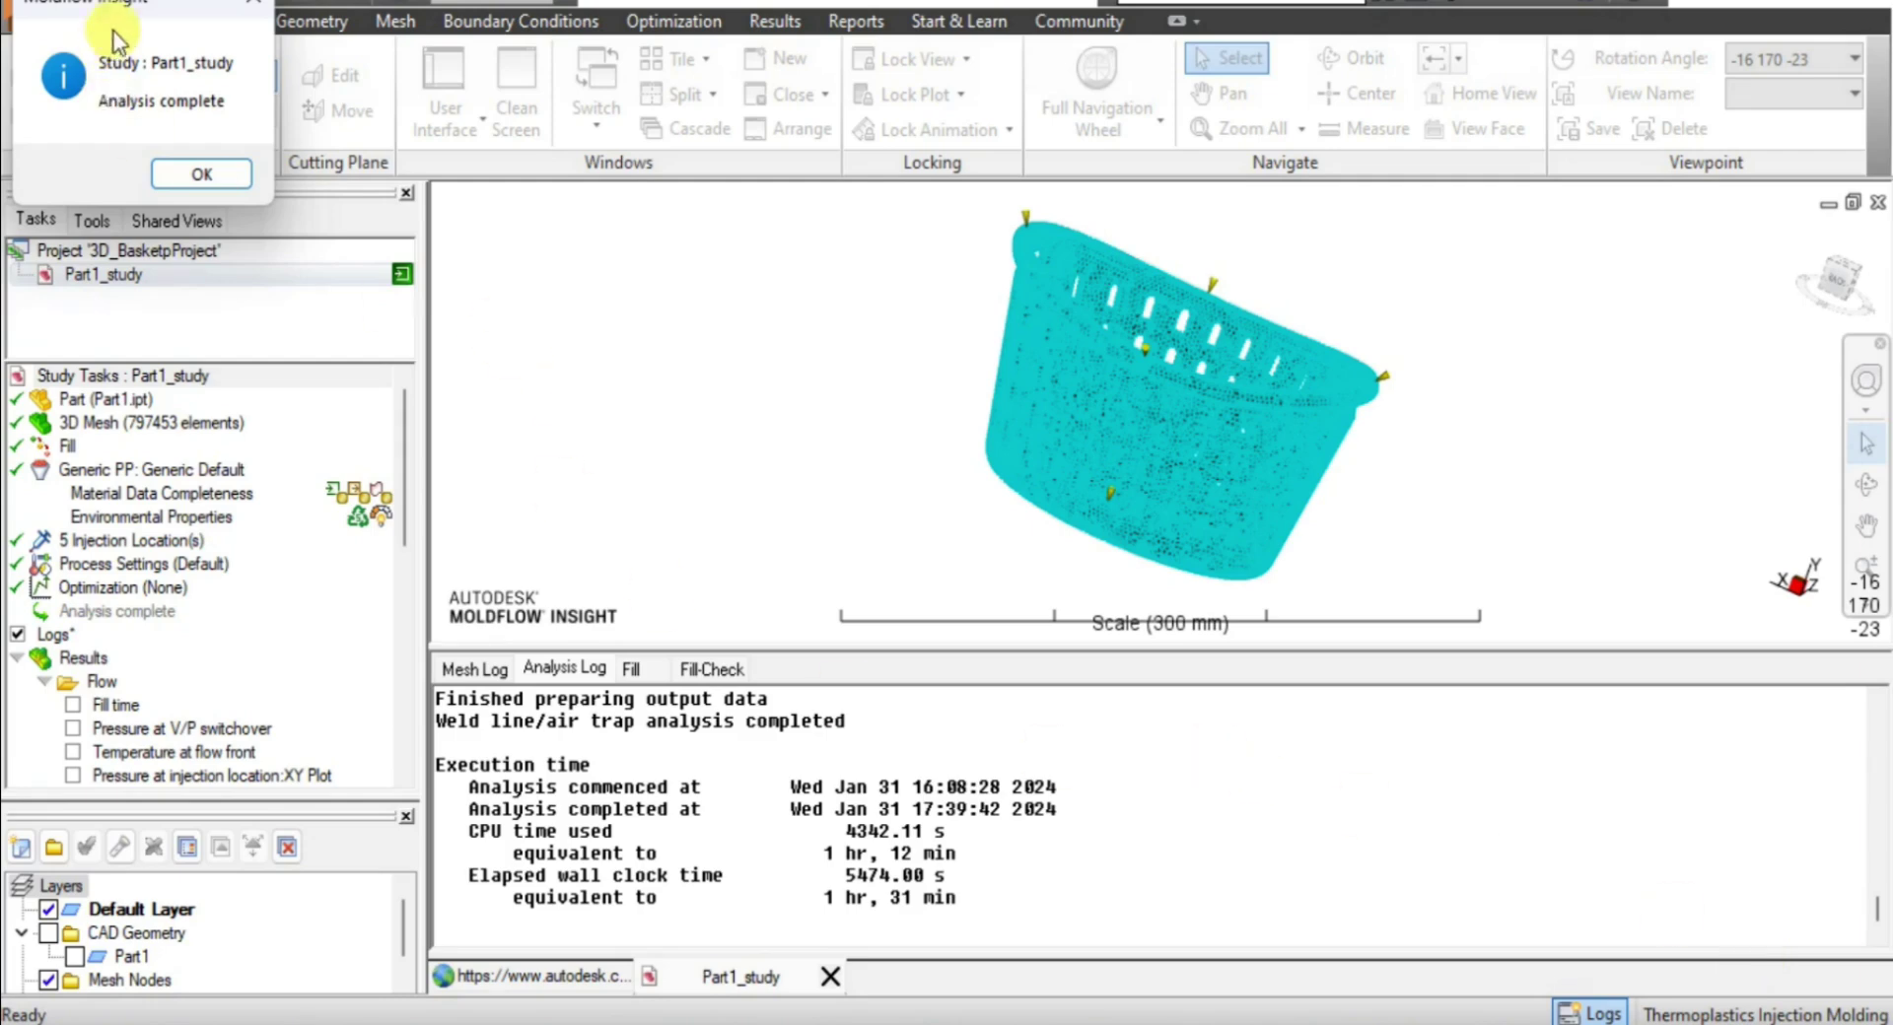
drag(134, 15, 954, 404)
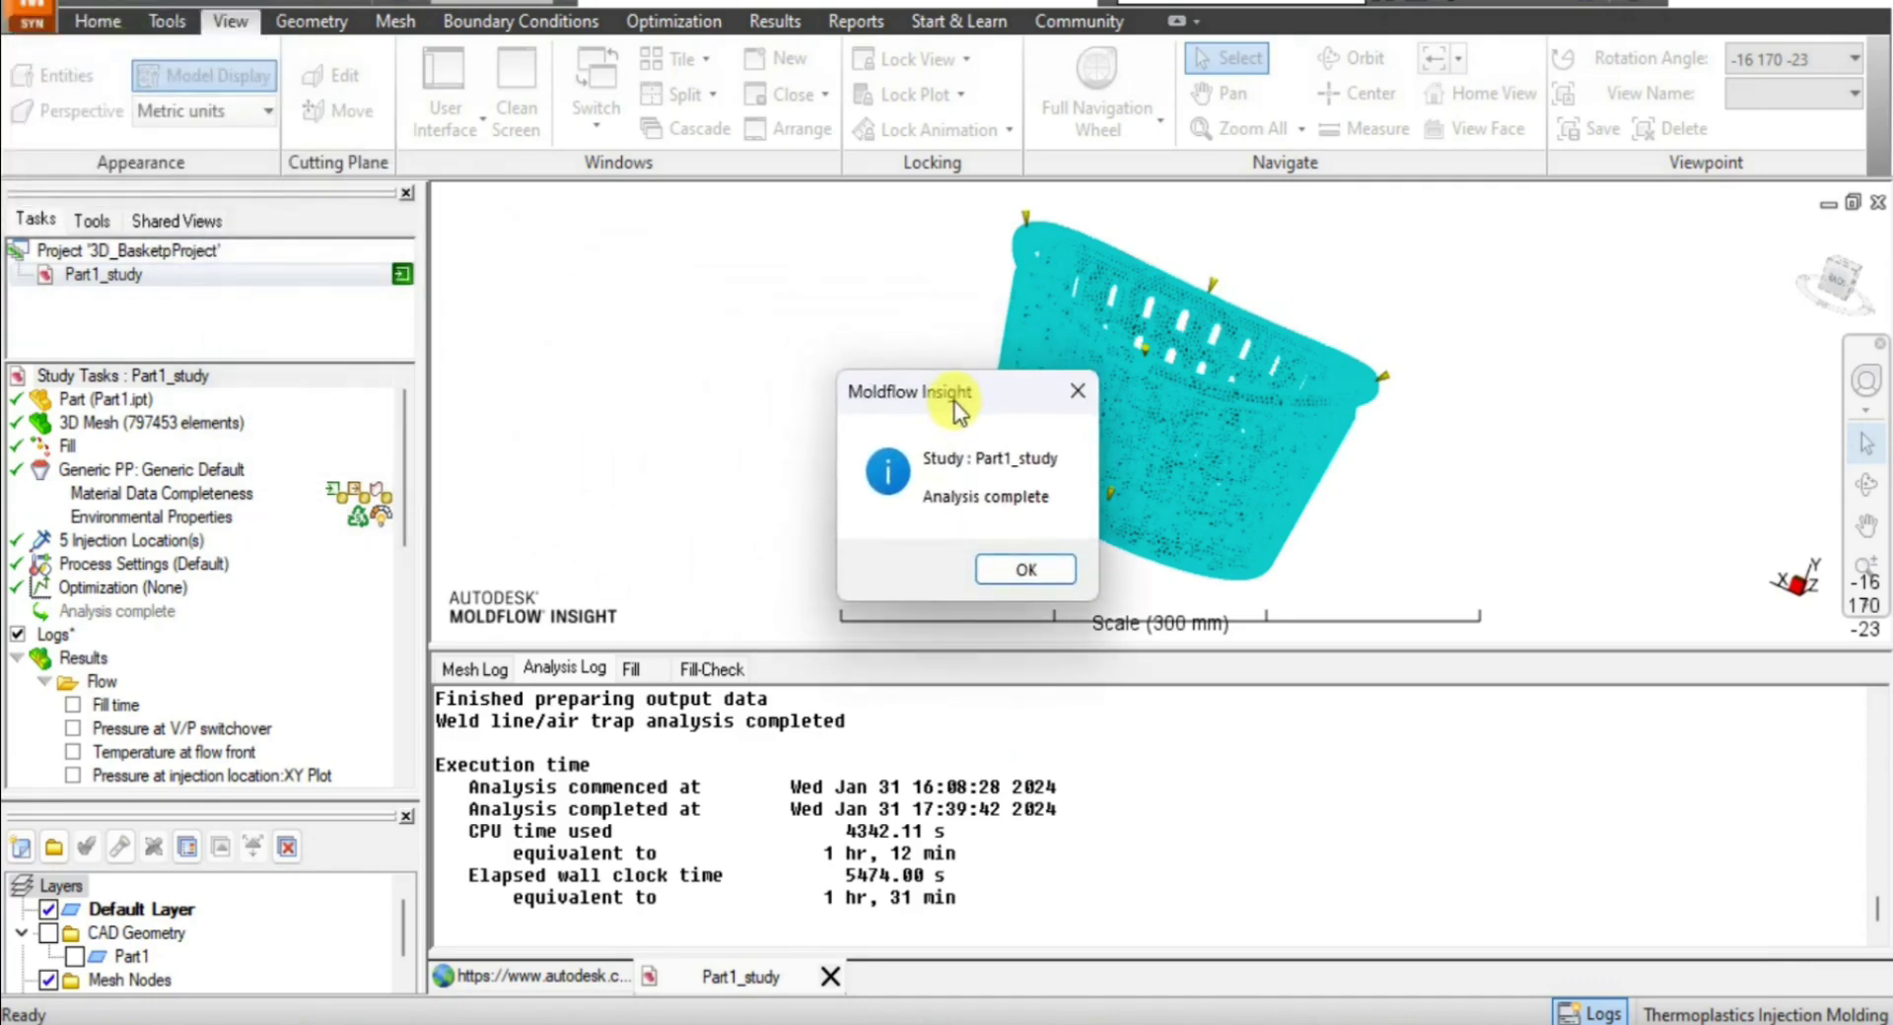
click(1015, 566)
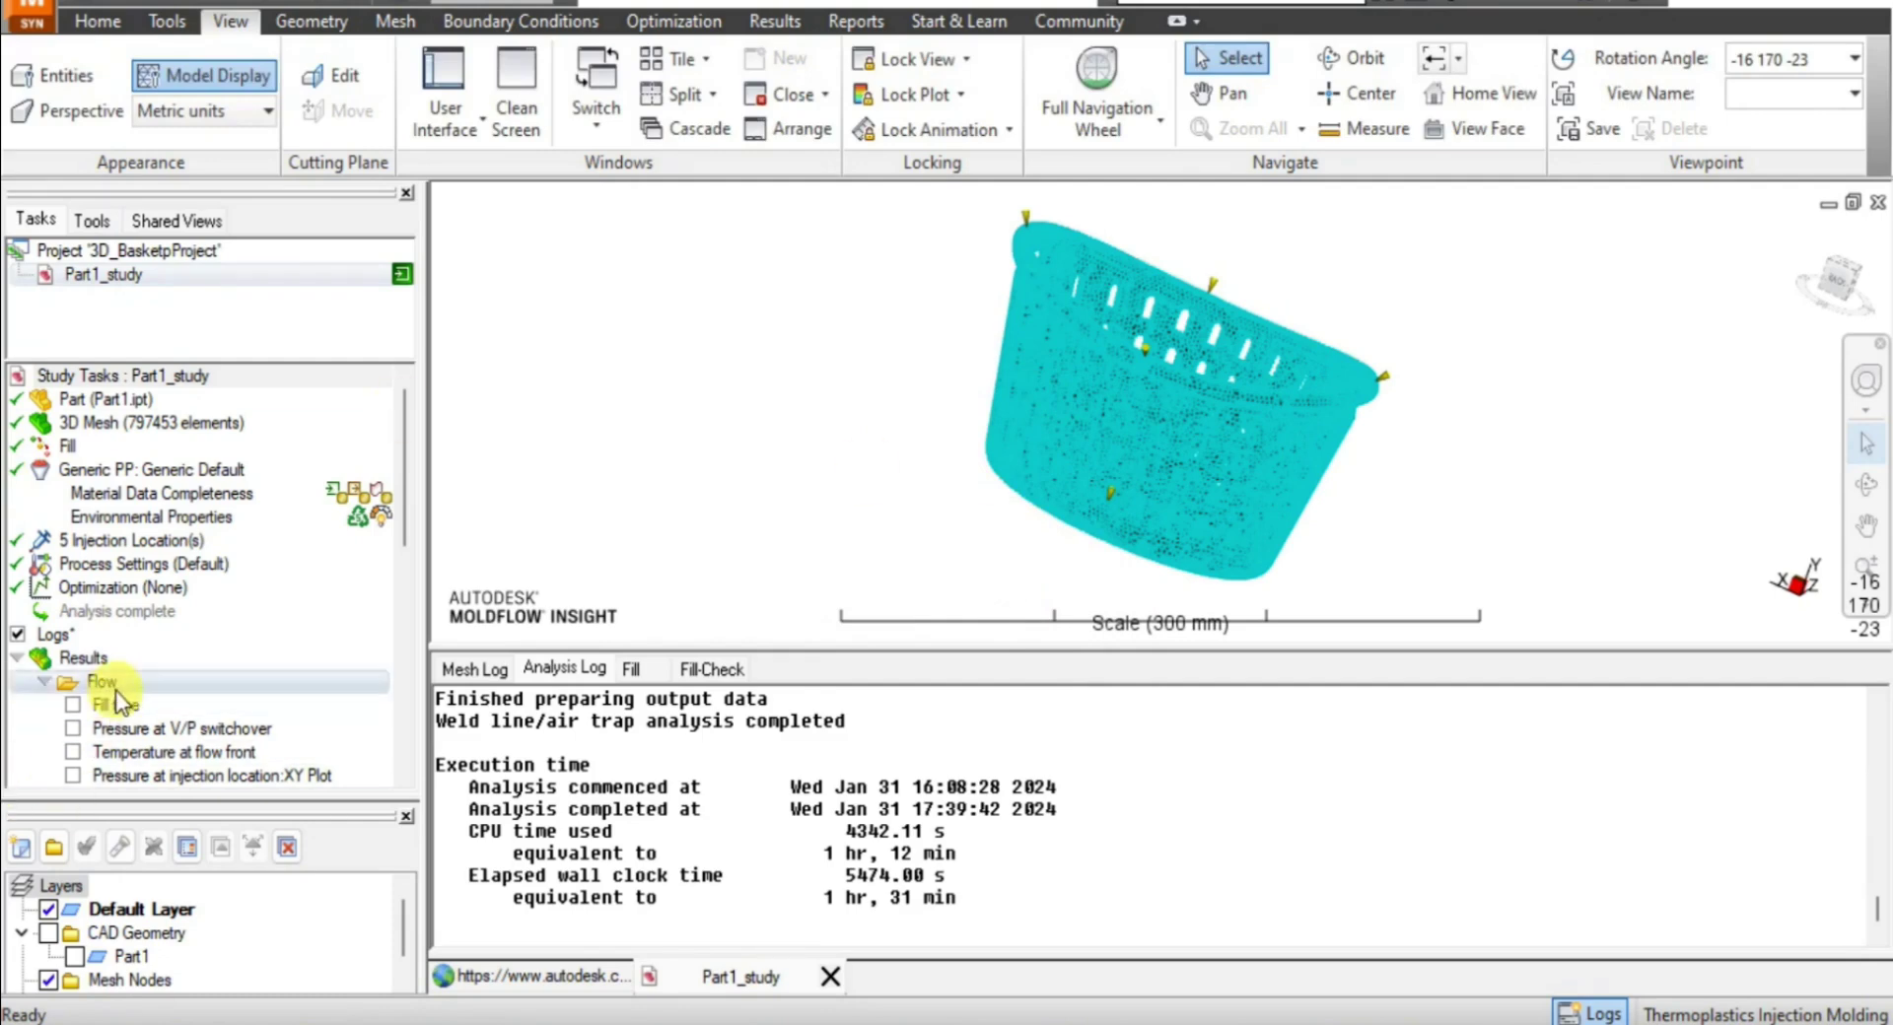
Display the Fill time and Pressure at V/P switchover results on the basket and play the animation of each.
click(73, 705)
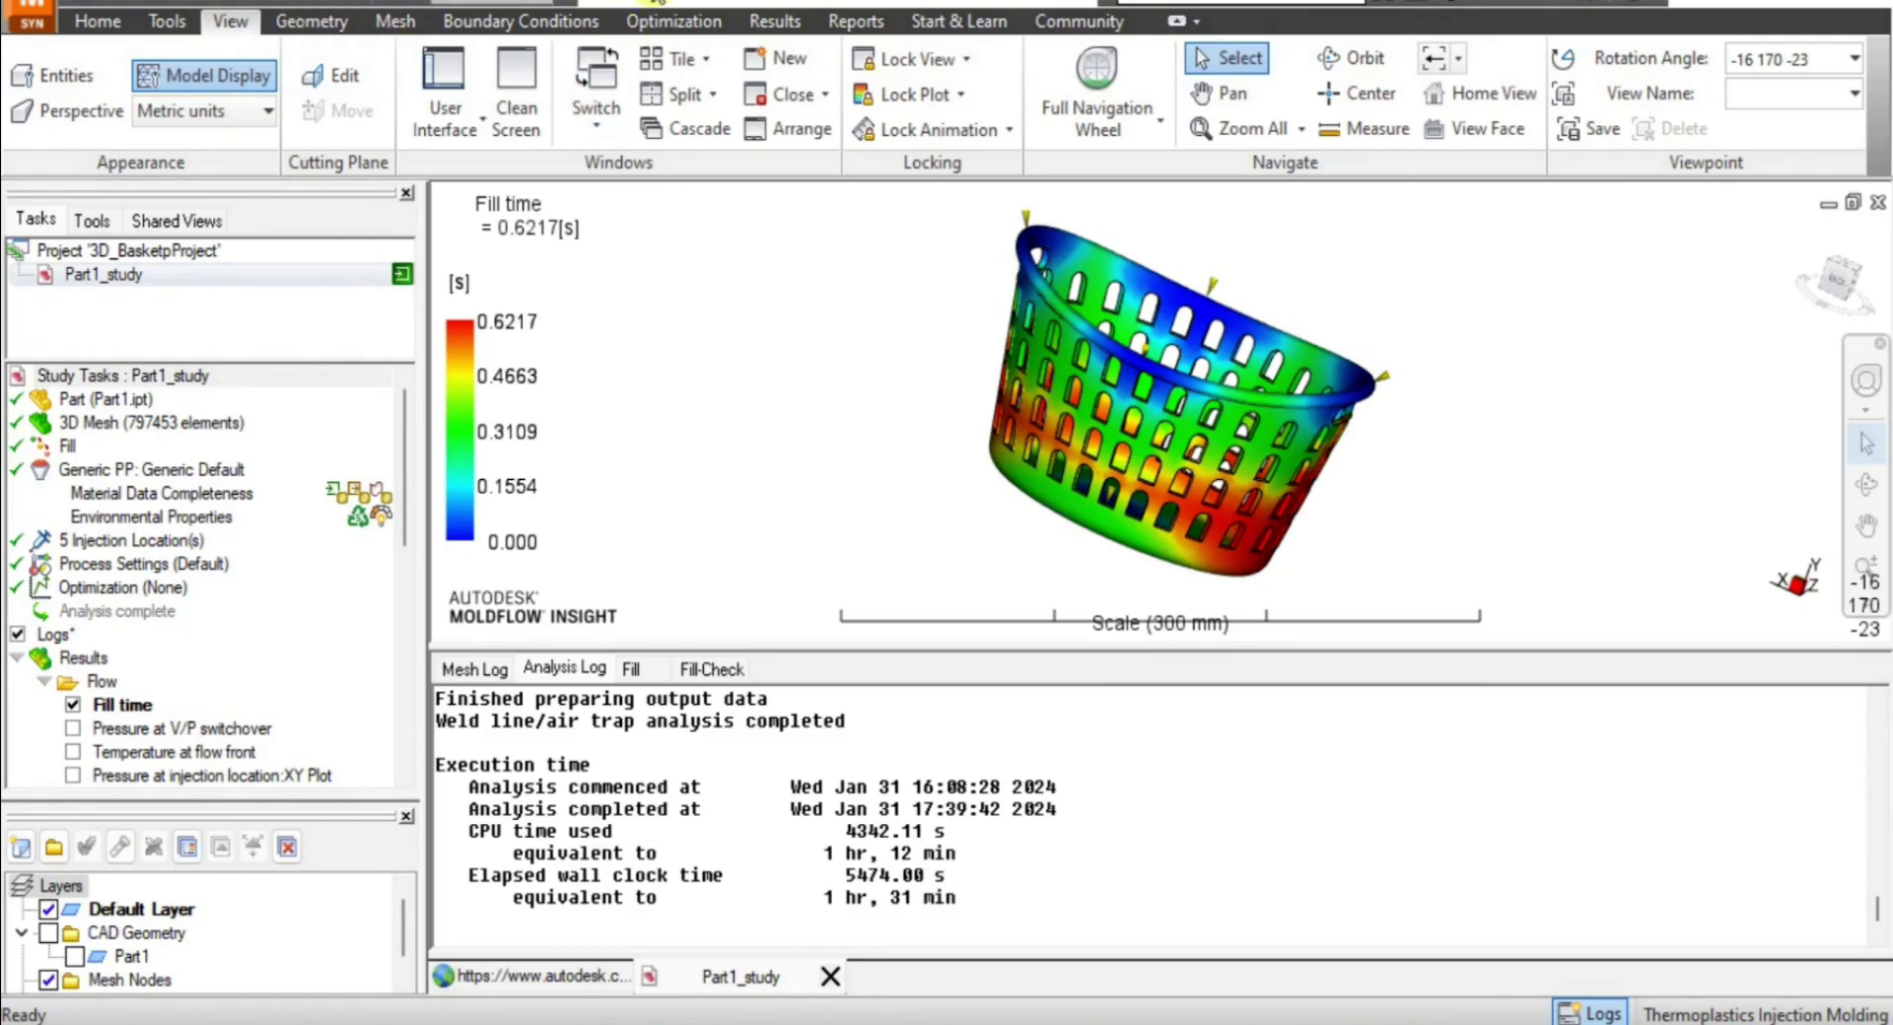
click(796, 20)
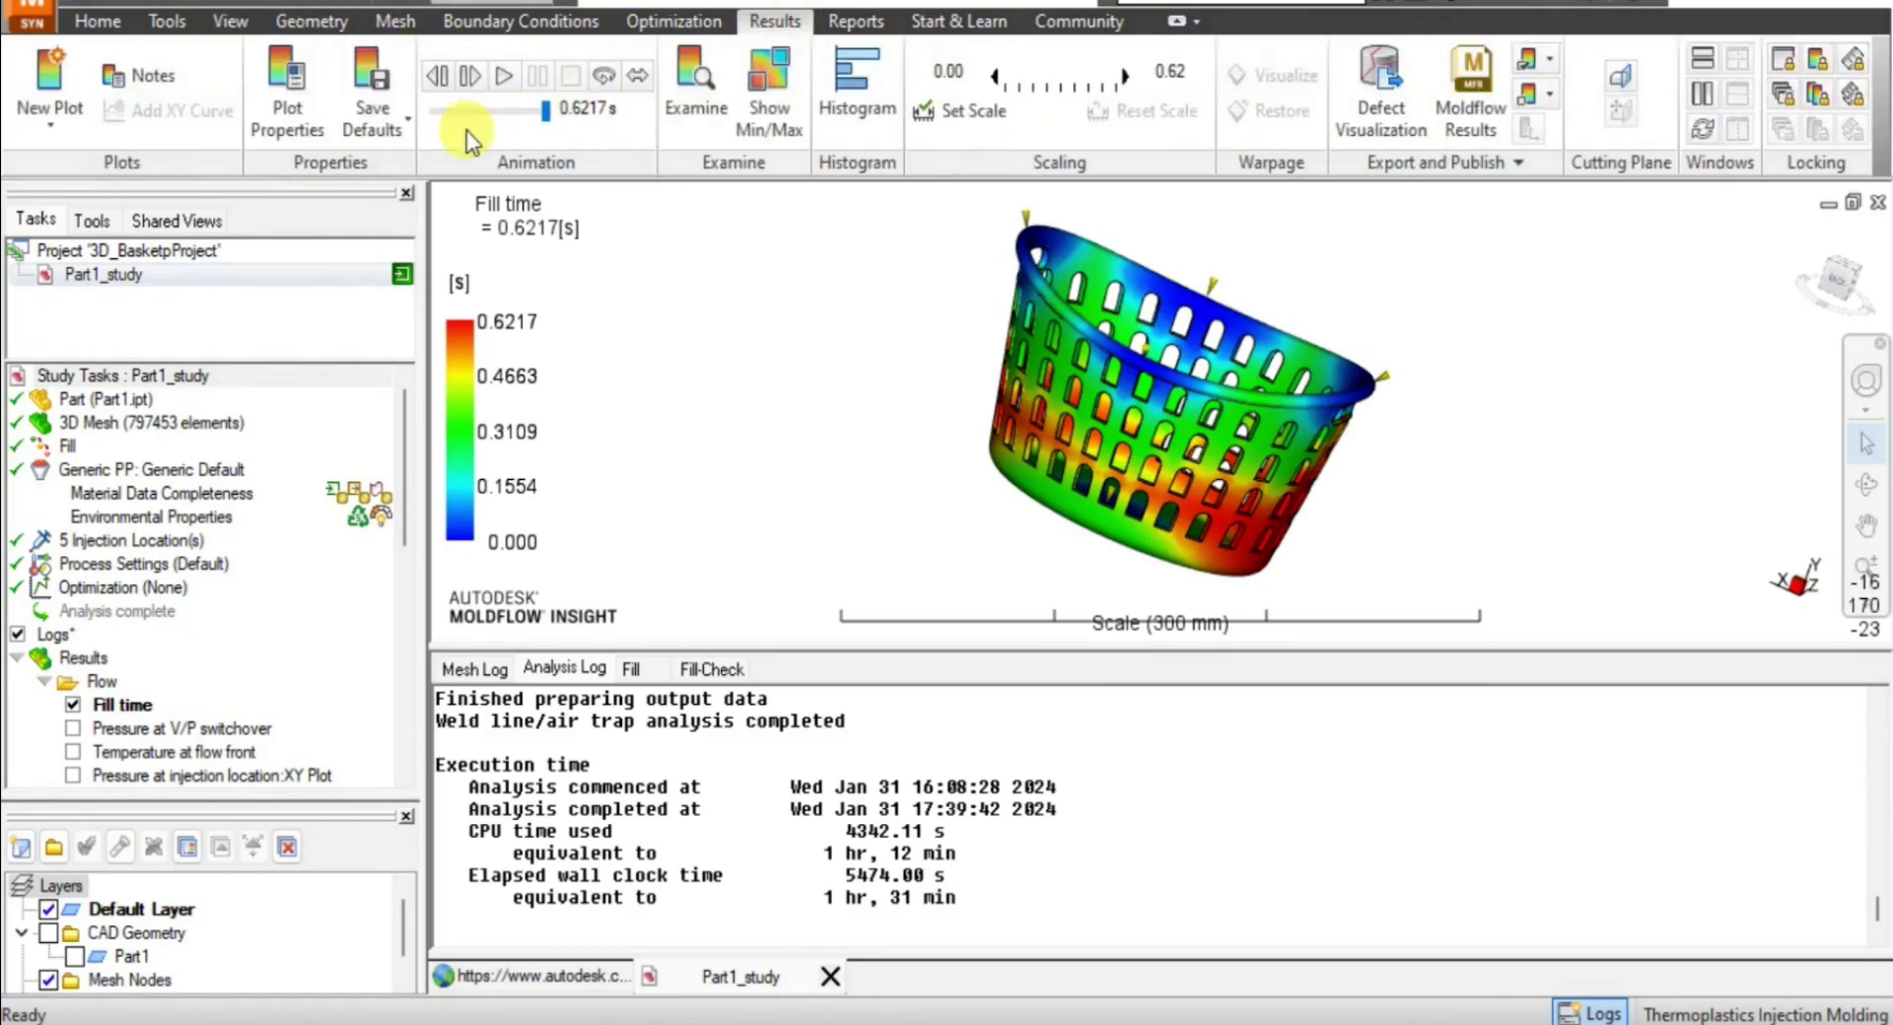
click(503, 77)
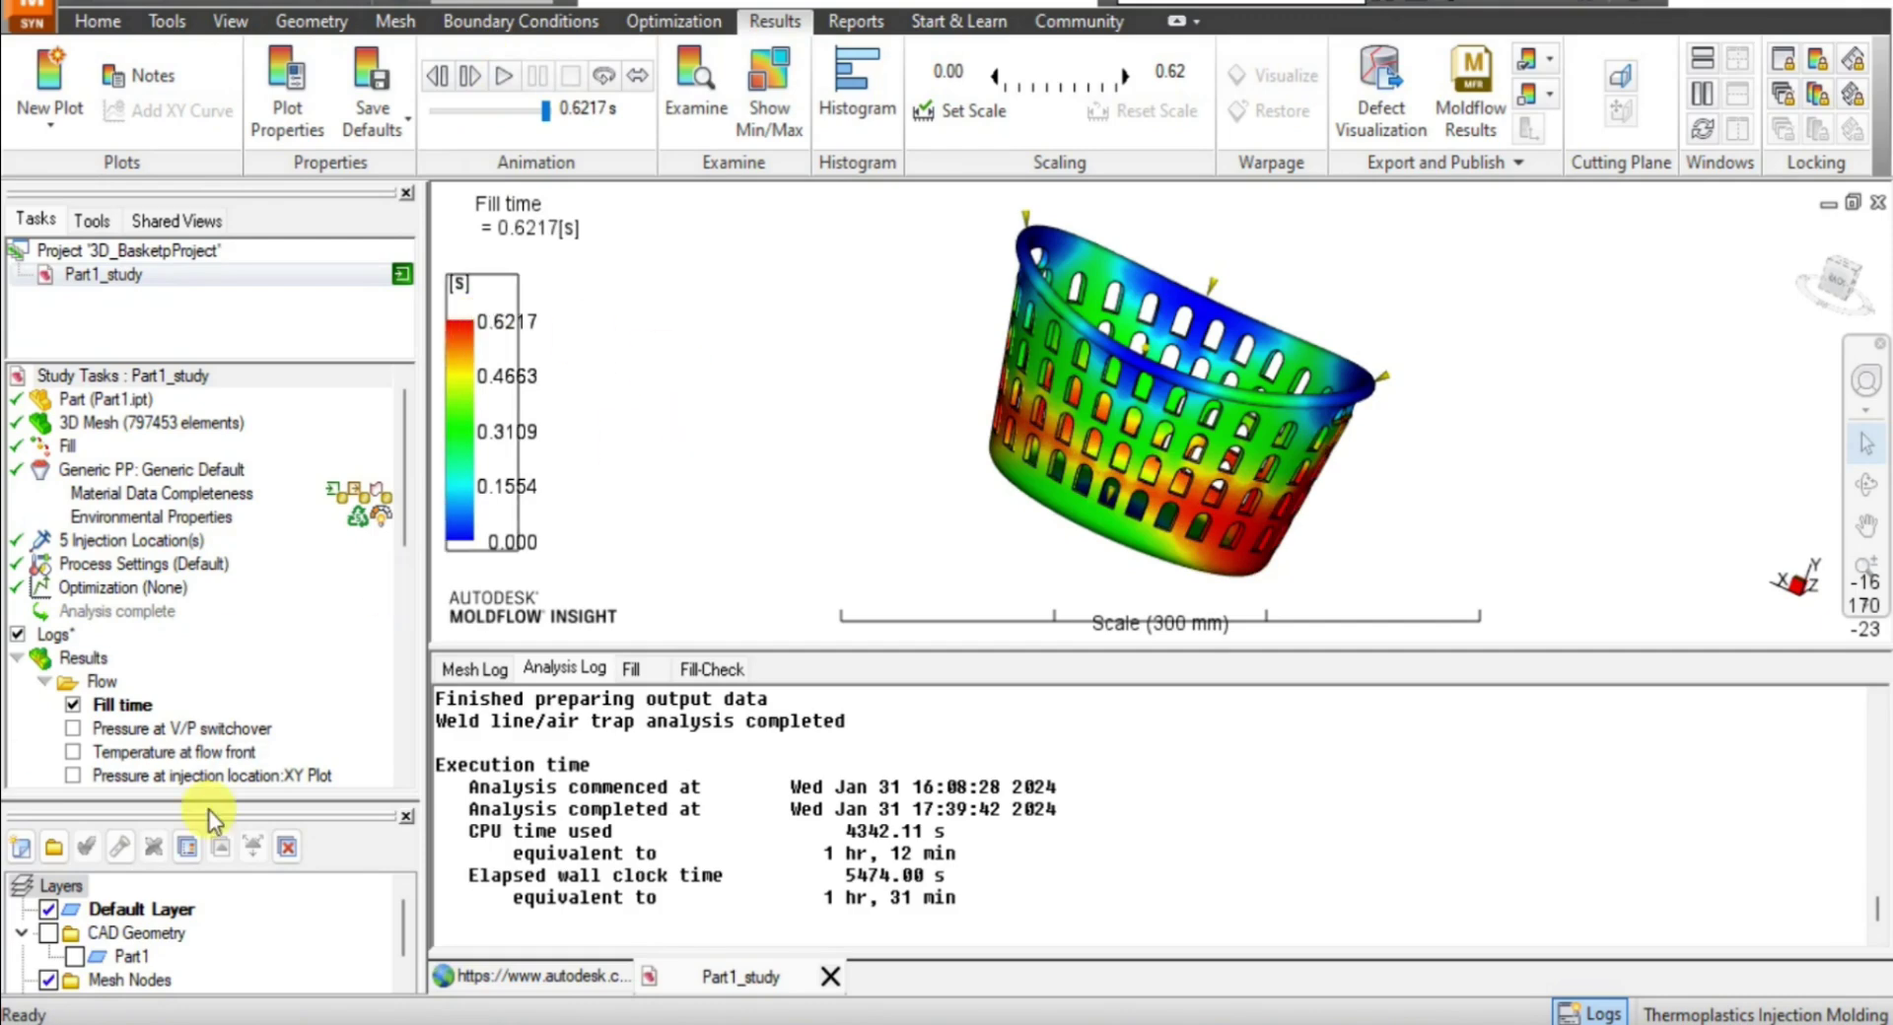
click(70, 729)
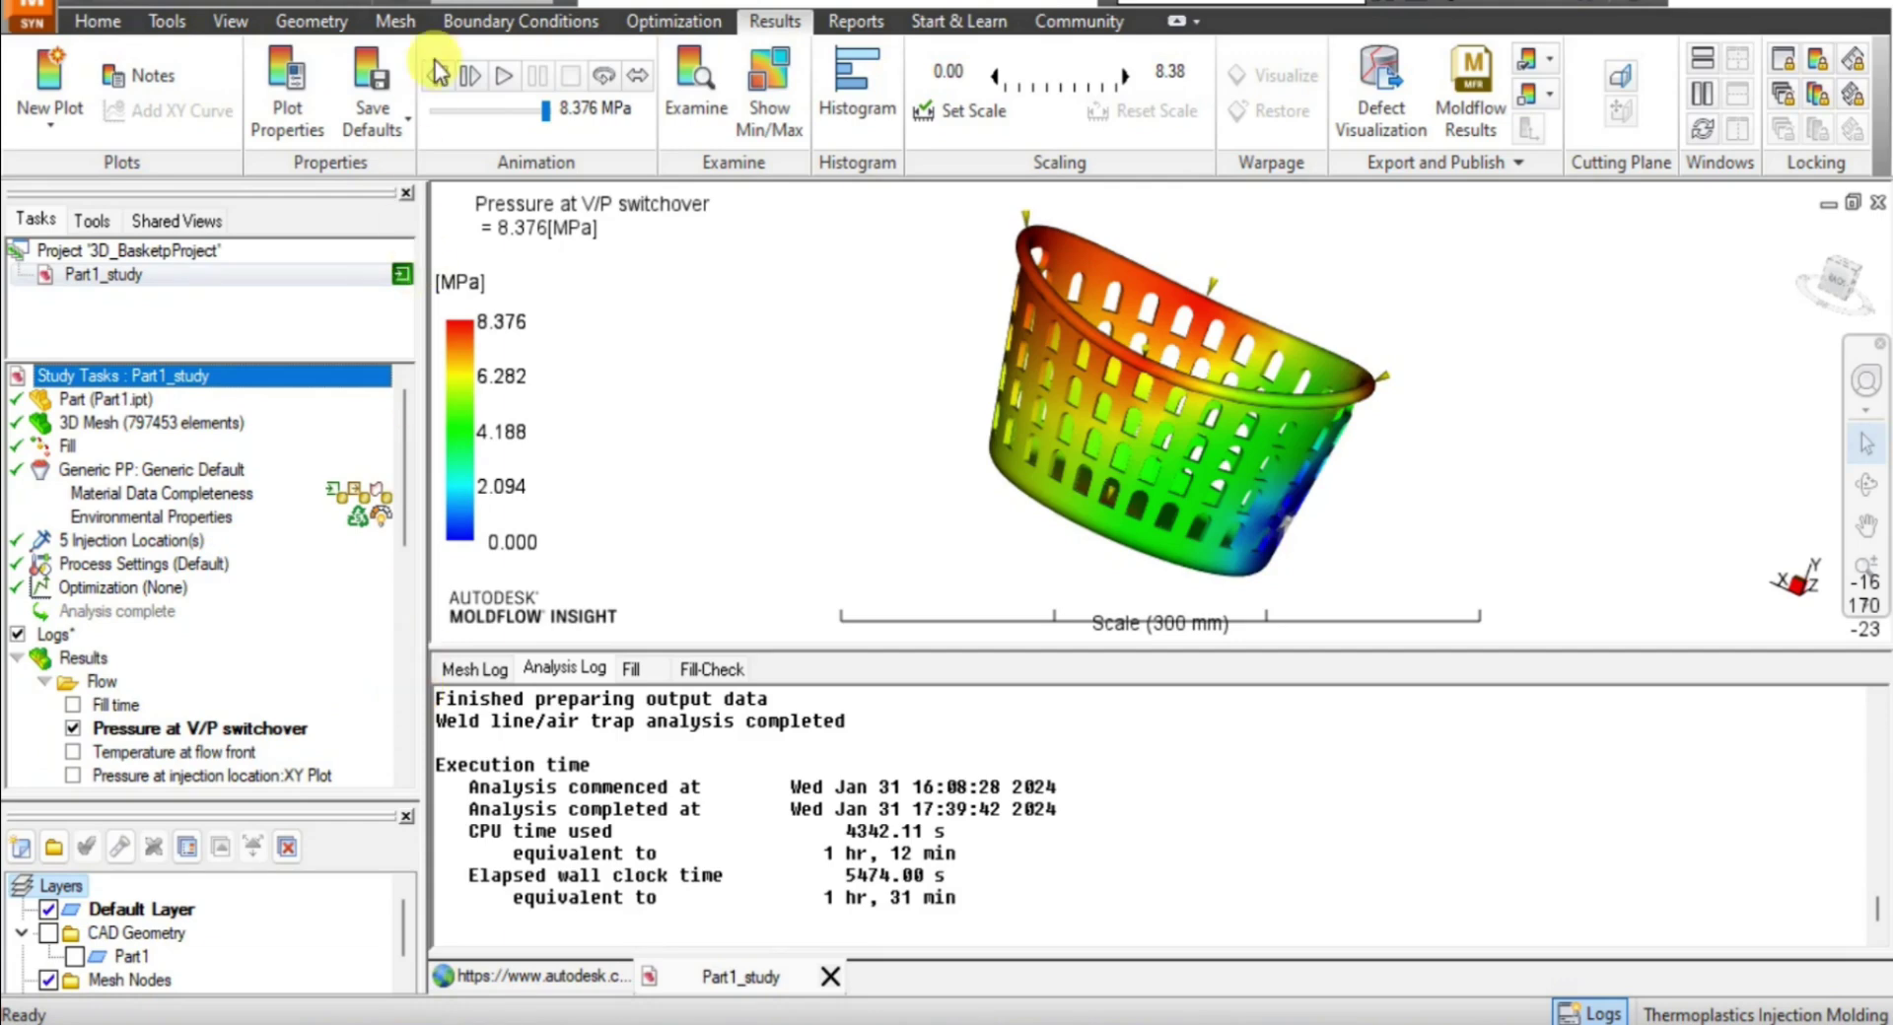
click(505, 77)
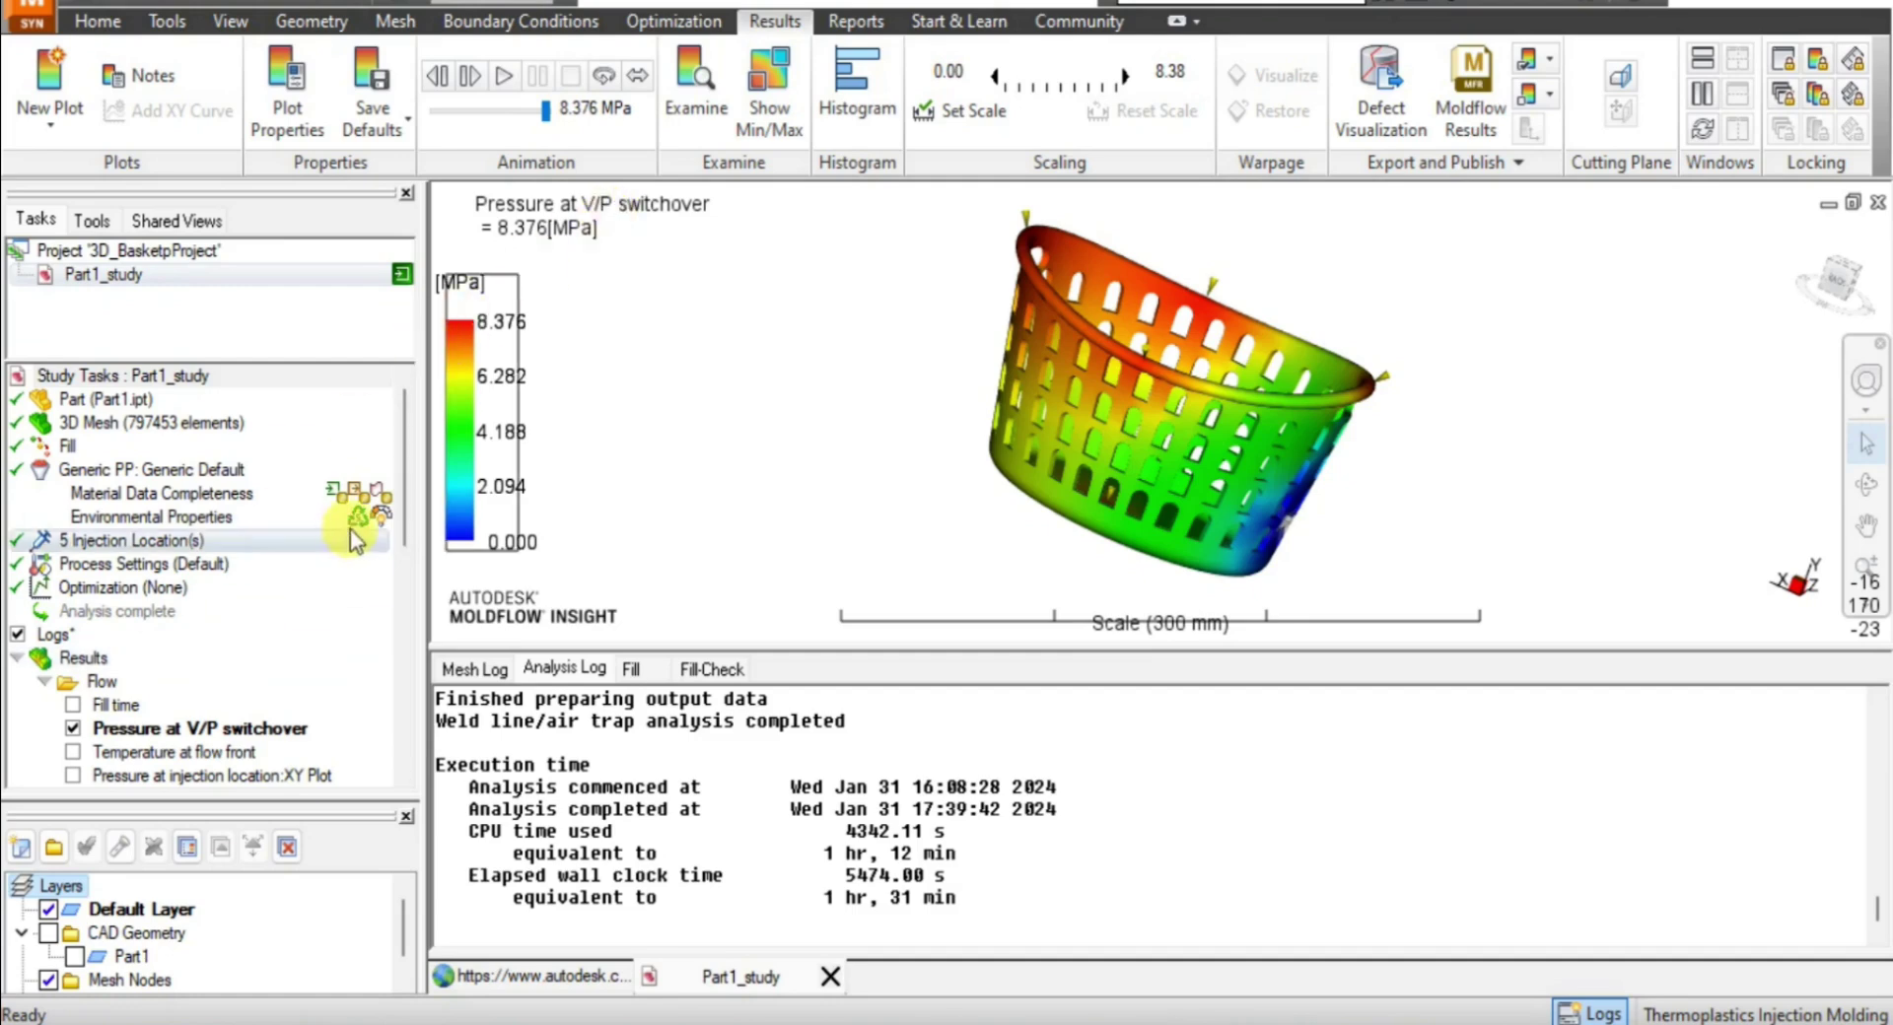
Show the Temperature at flow front result on the basket and play its animation twice.
drag(402, 510, 402, 606)
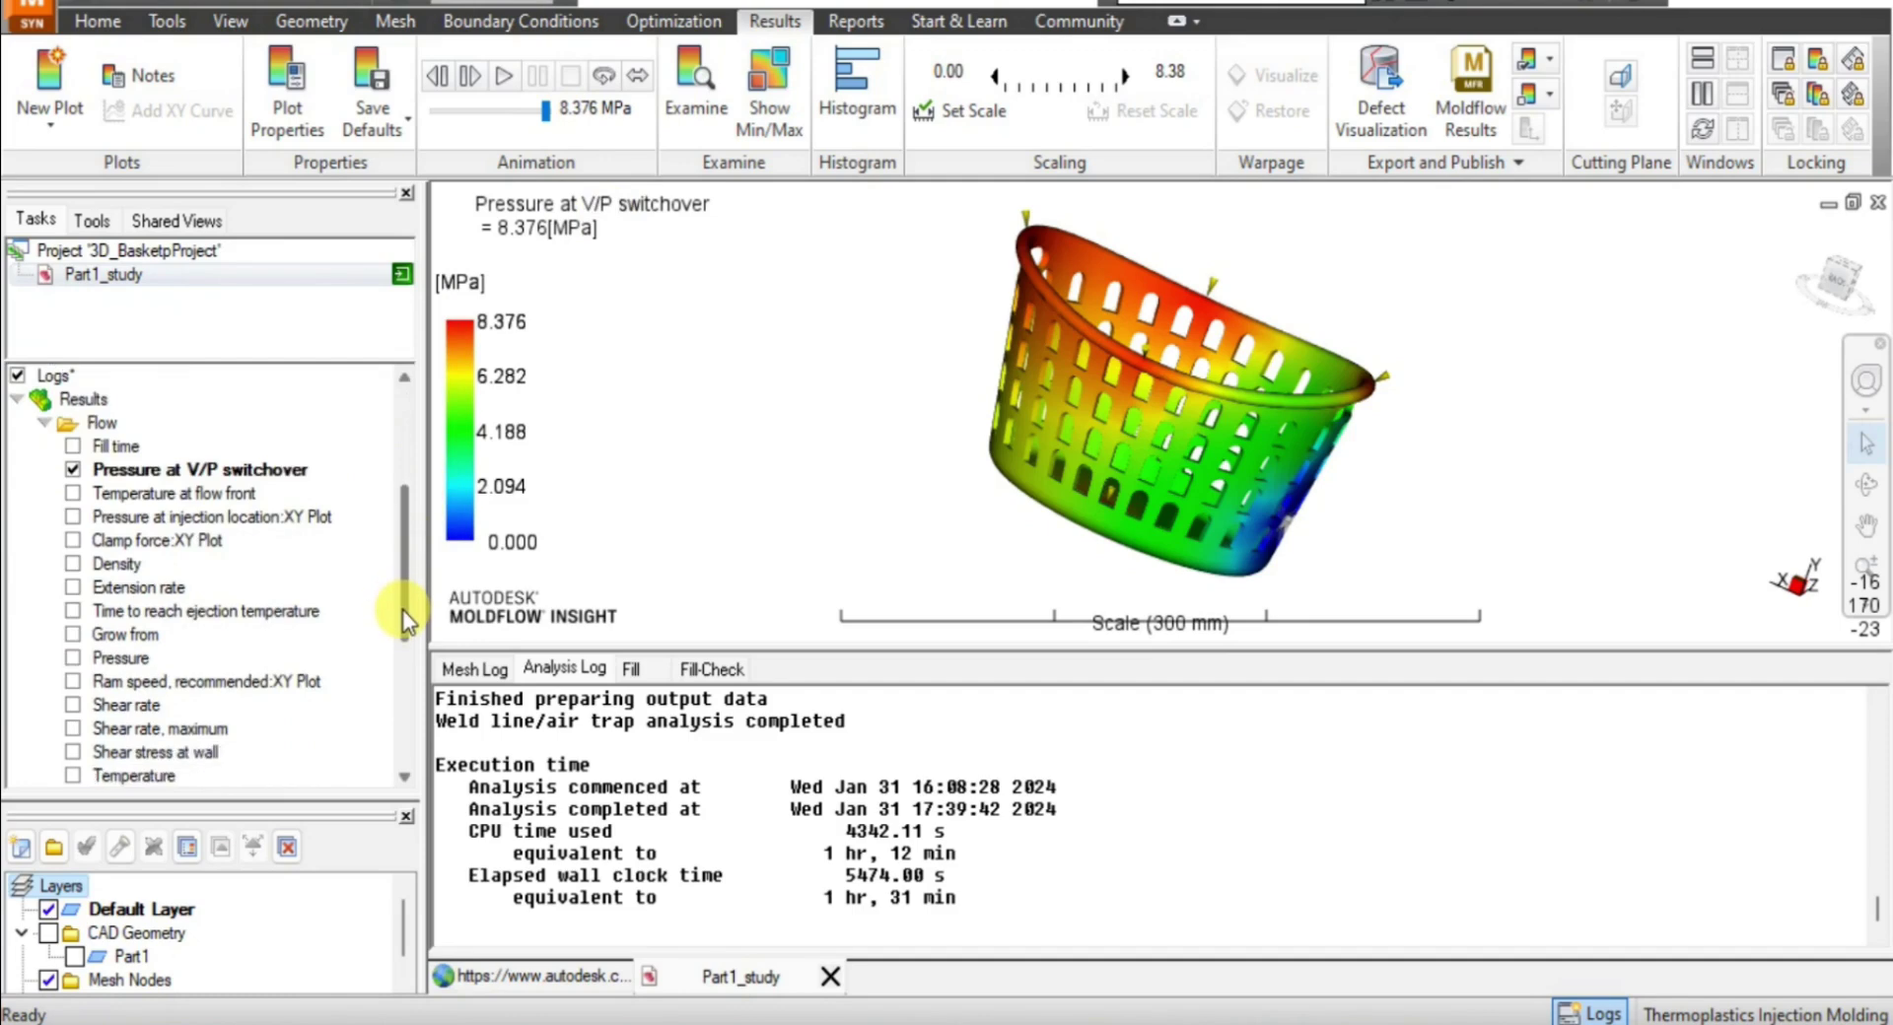
click(72, 493)
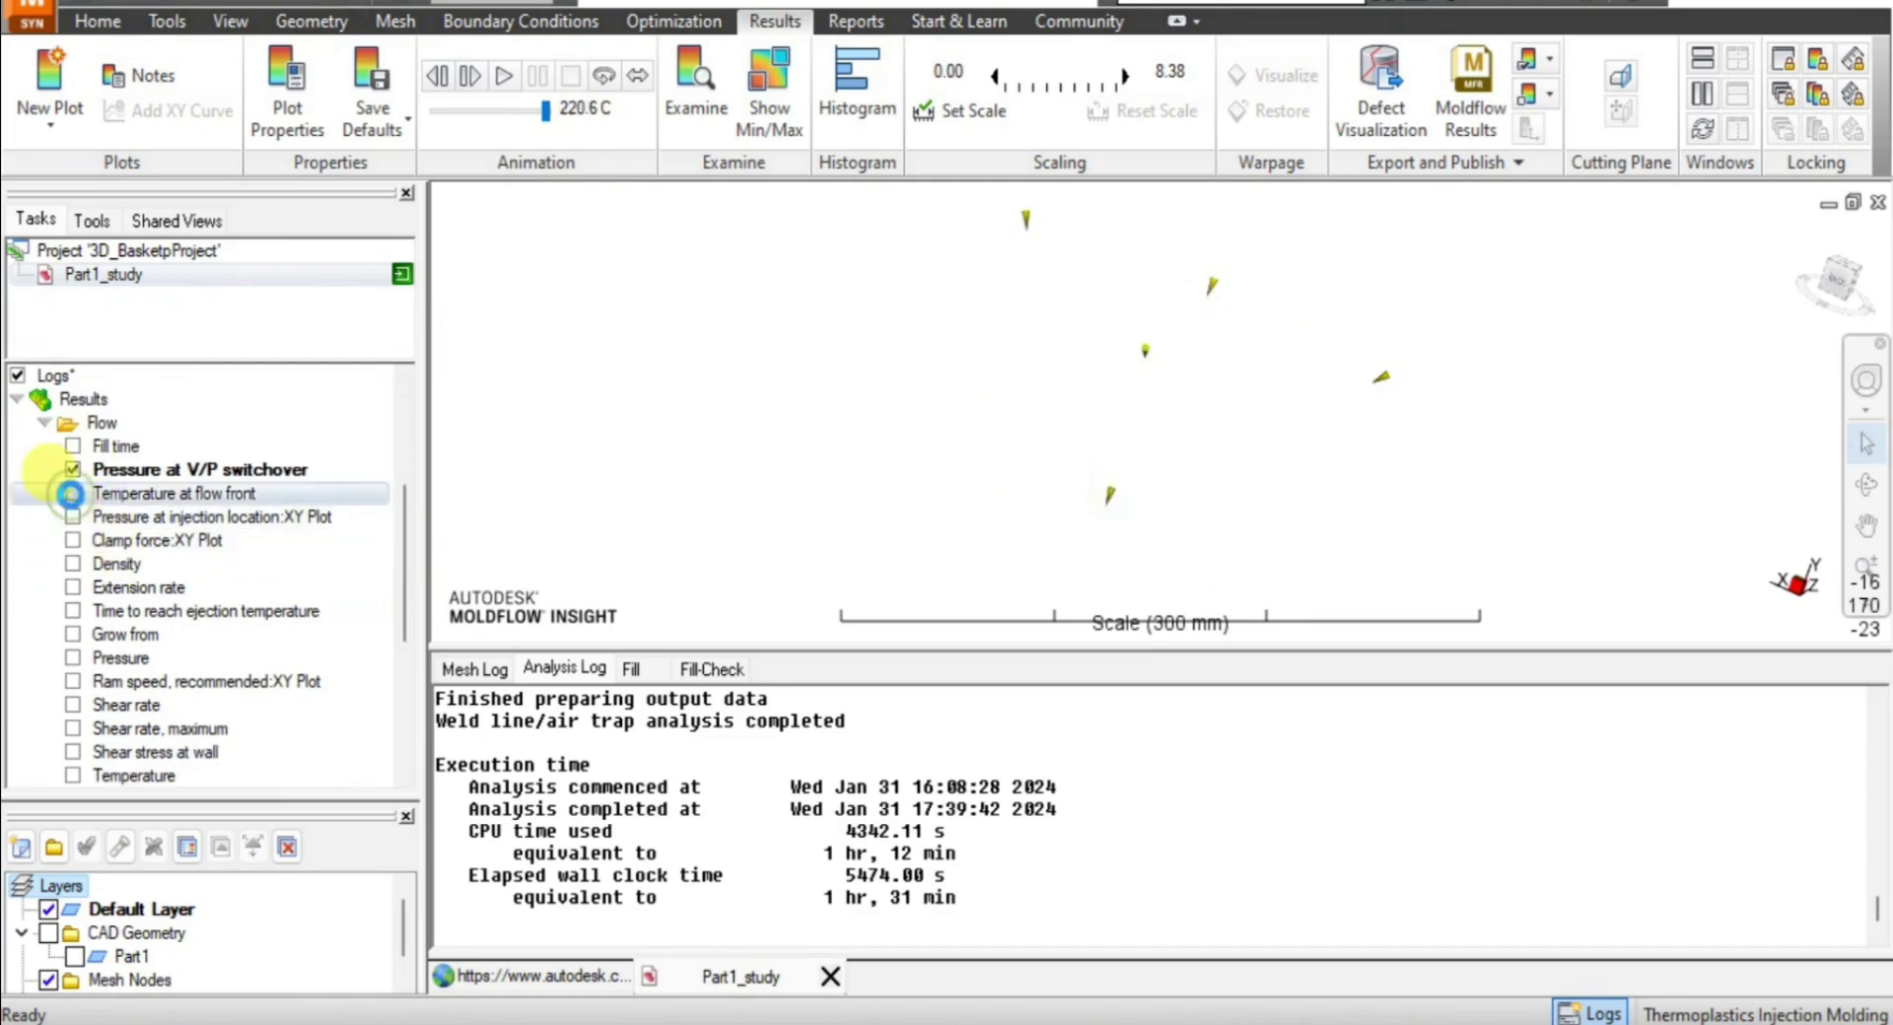
click(505, 74)
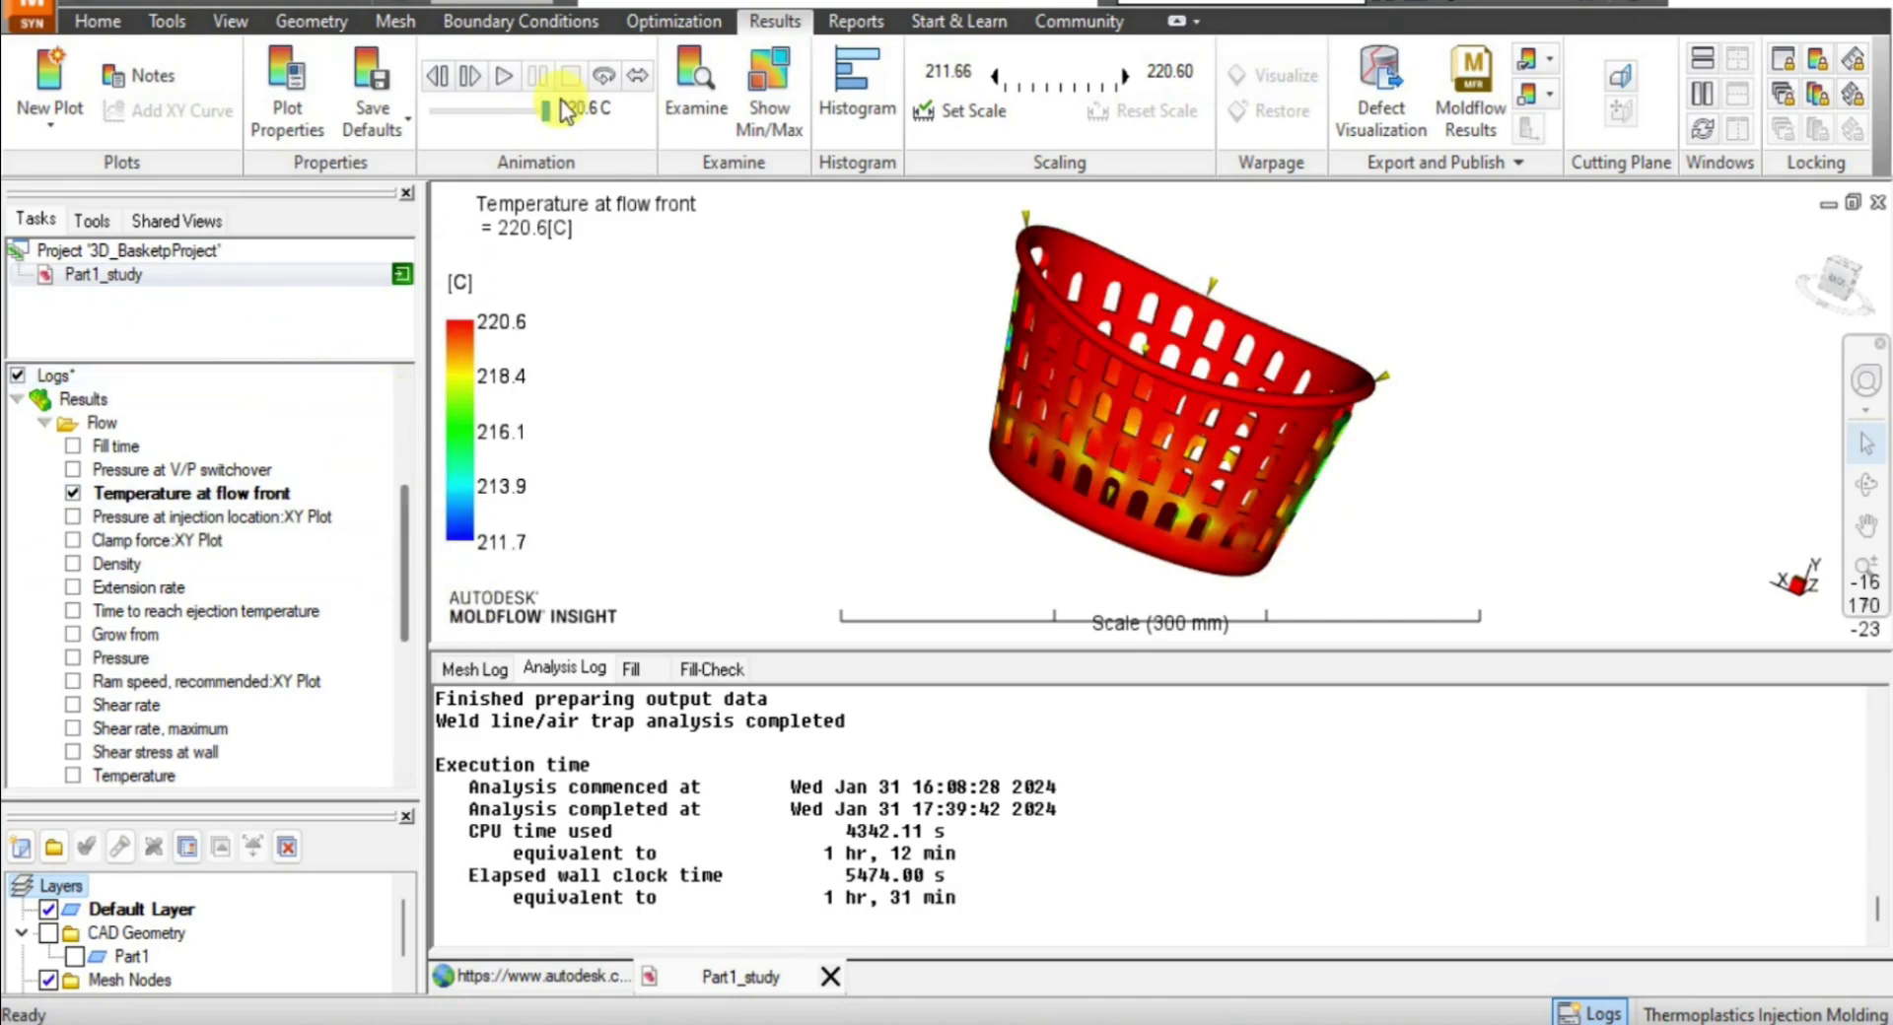
click(502, 79)
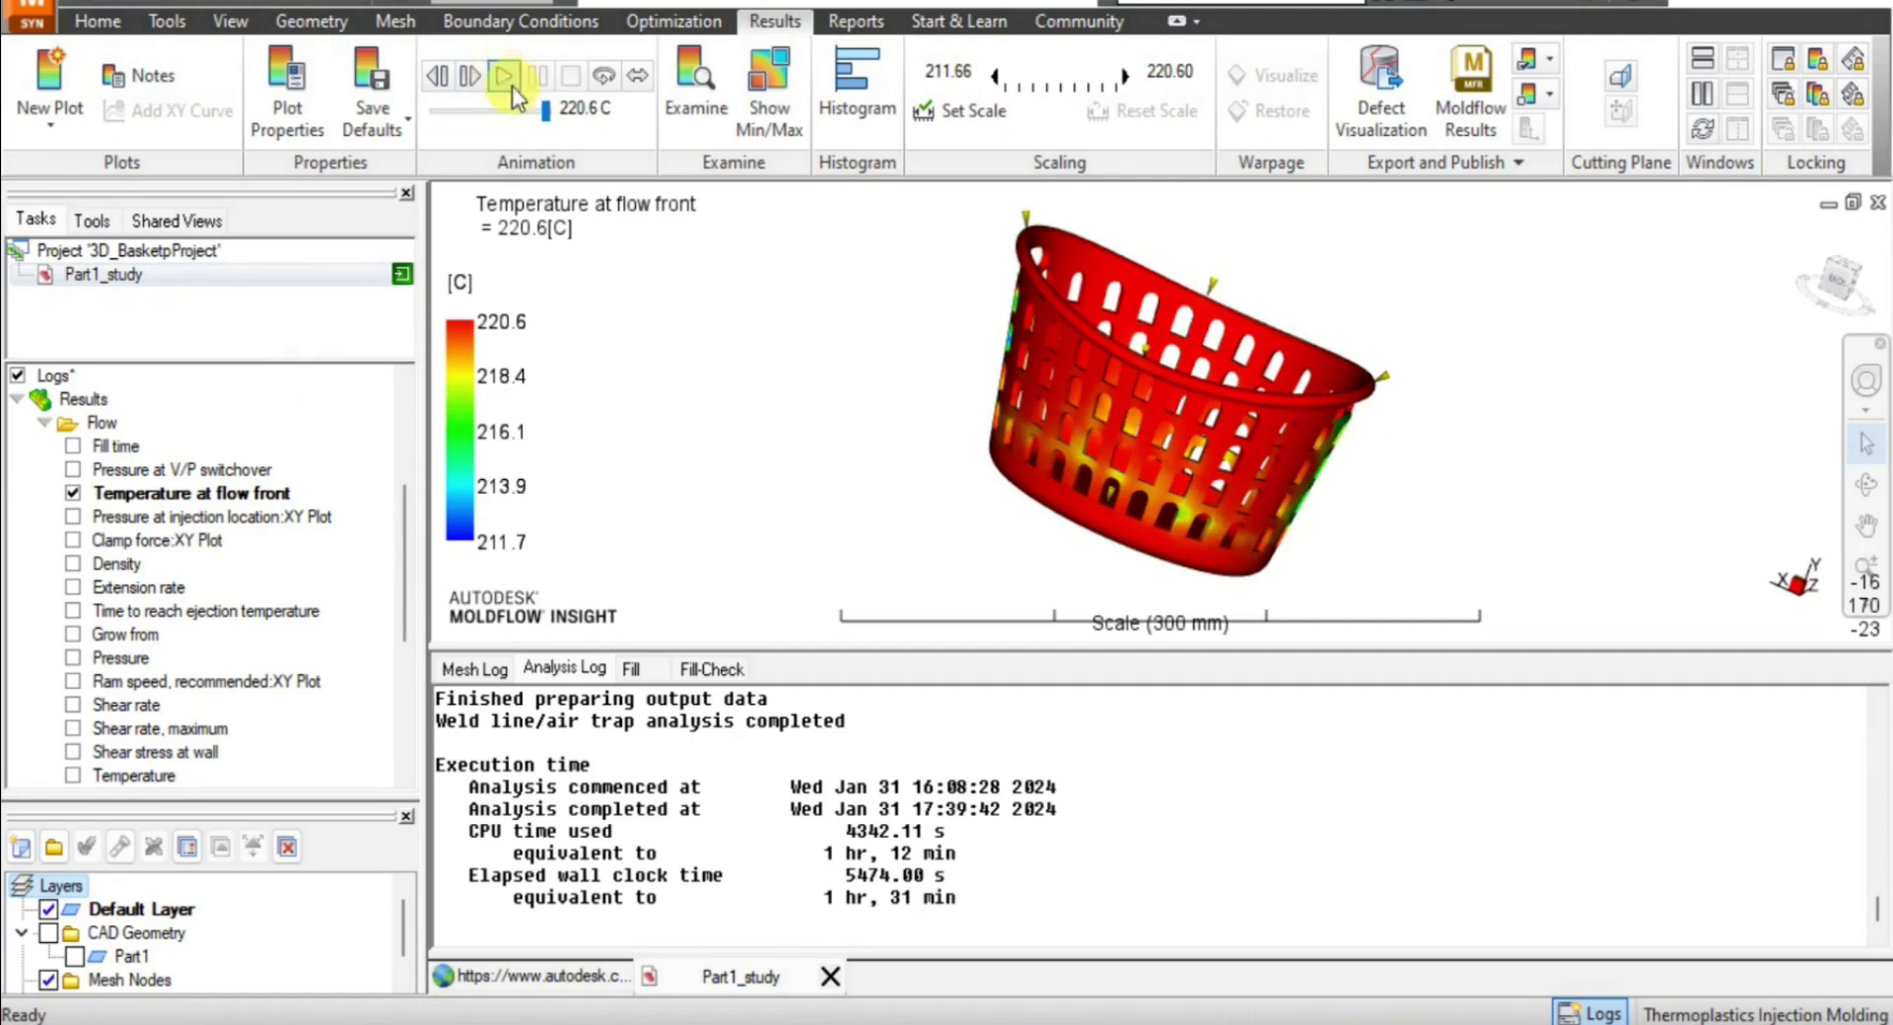
View the XY plots of Pressure at injection location and Clamp force, playing the animation of each.
click(70, 516)
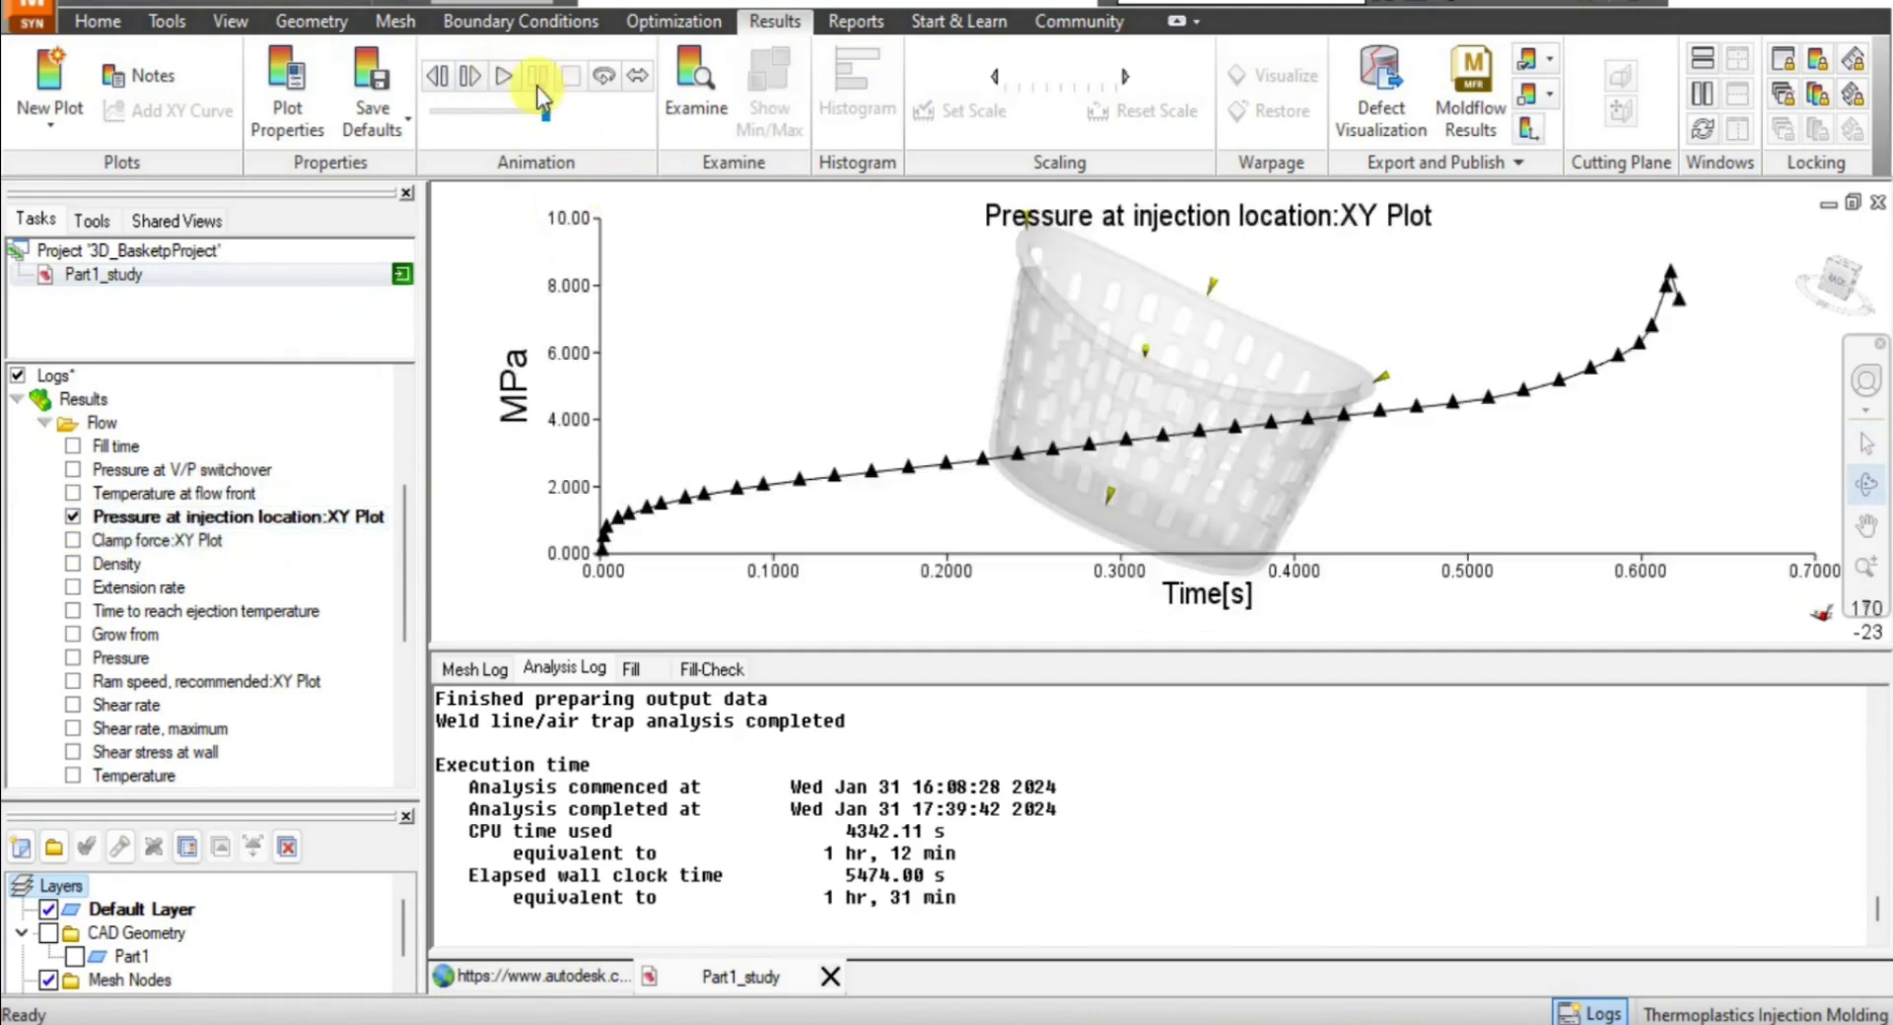
click(505, 76)
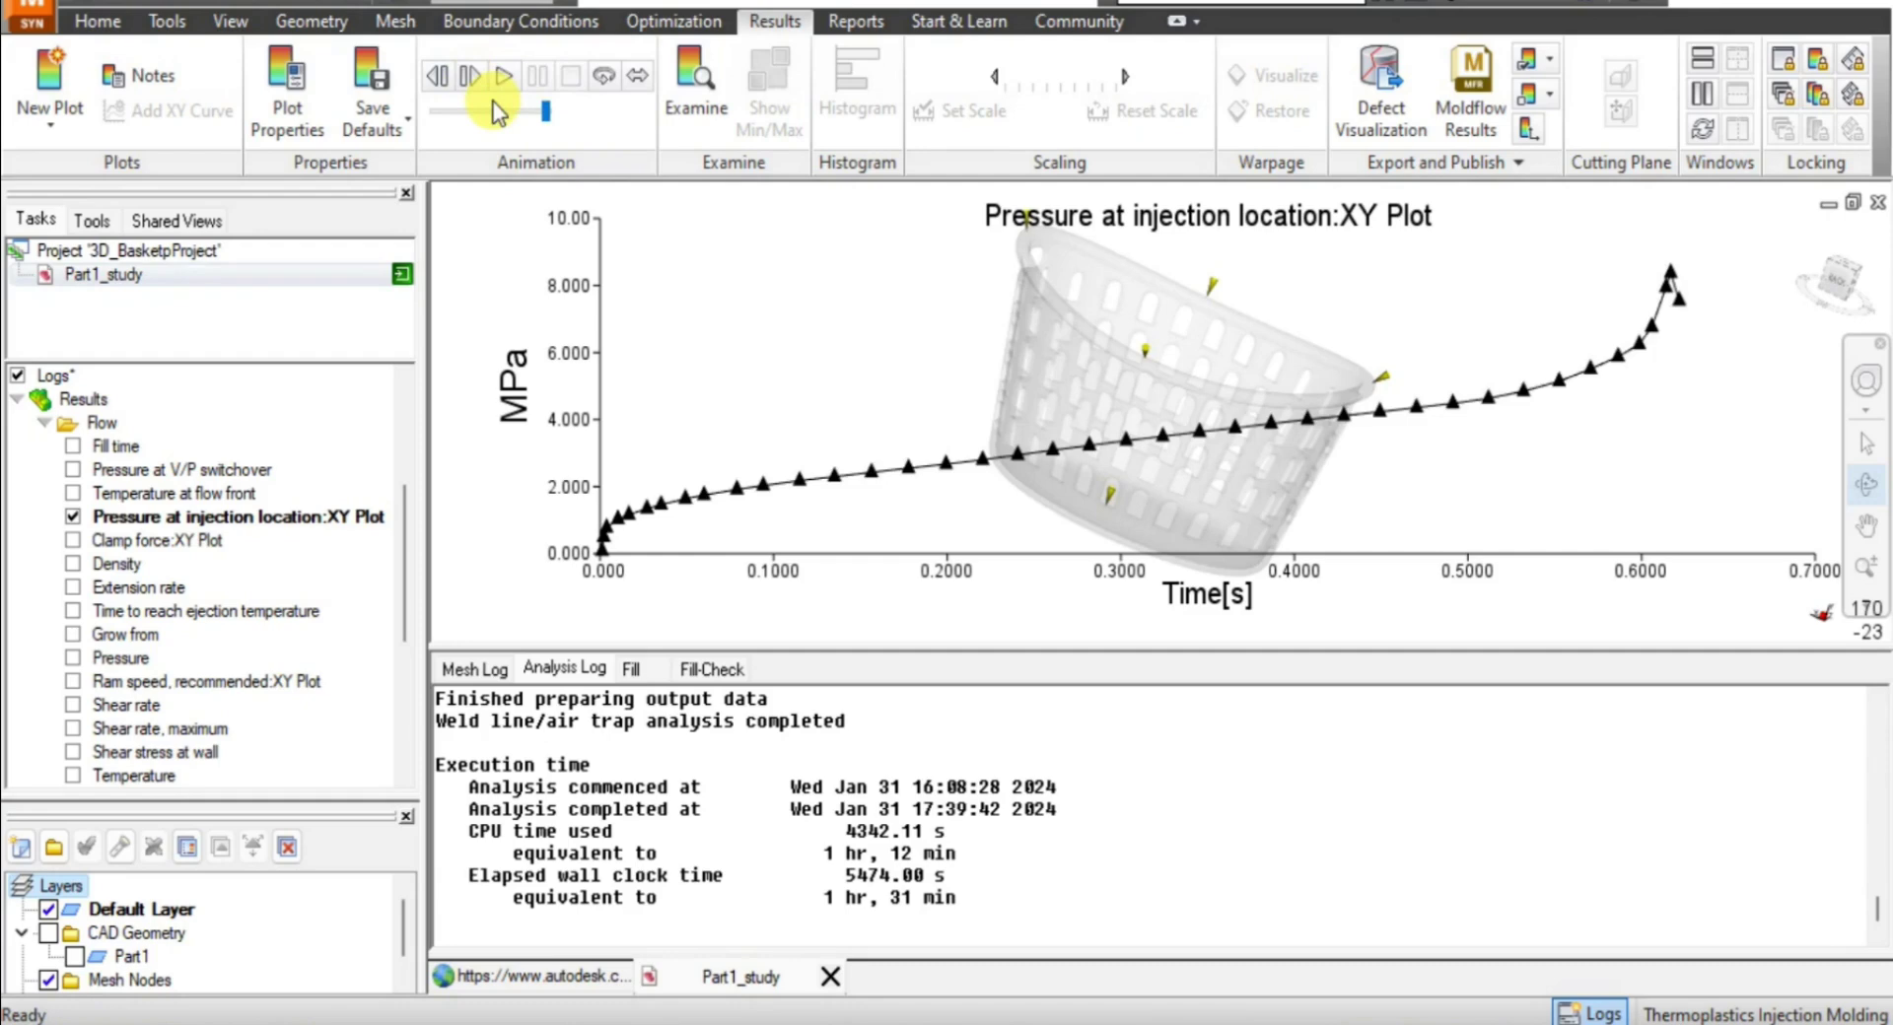
click(73, 541)
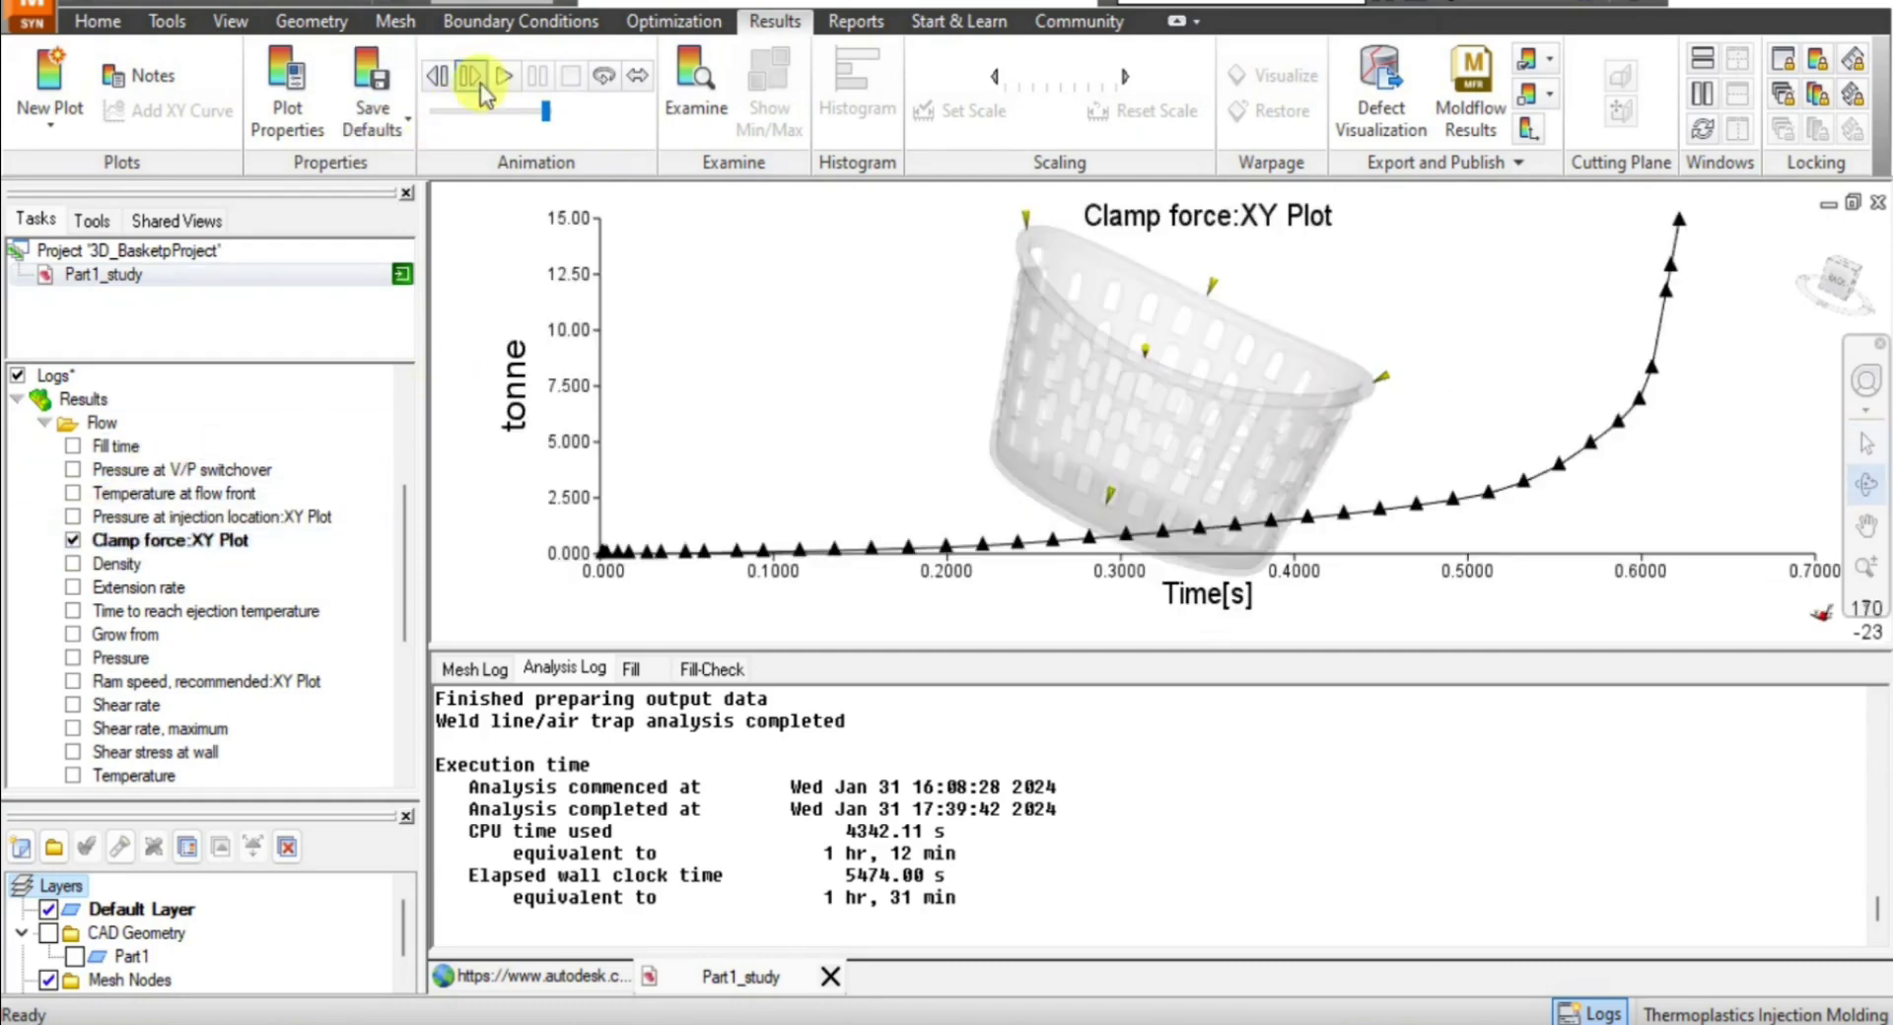
click(503, 76)
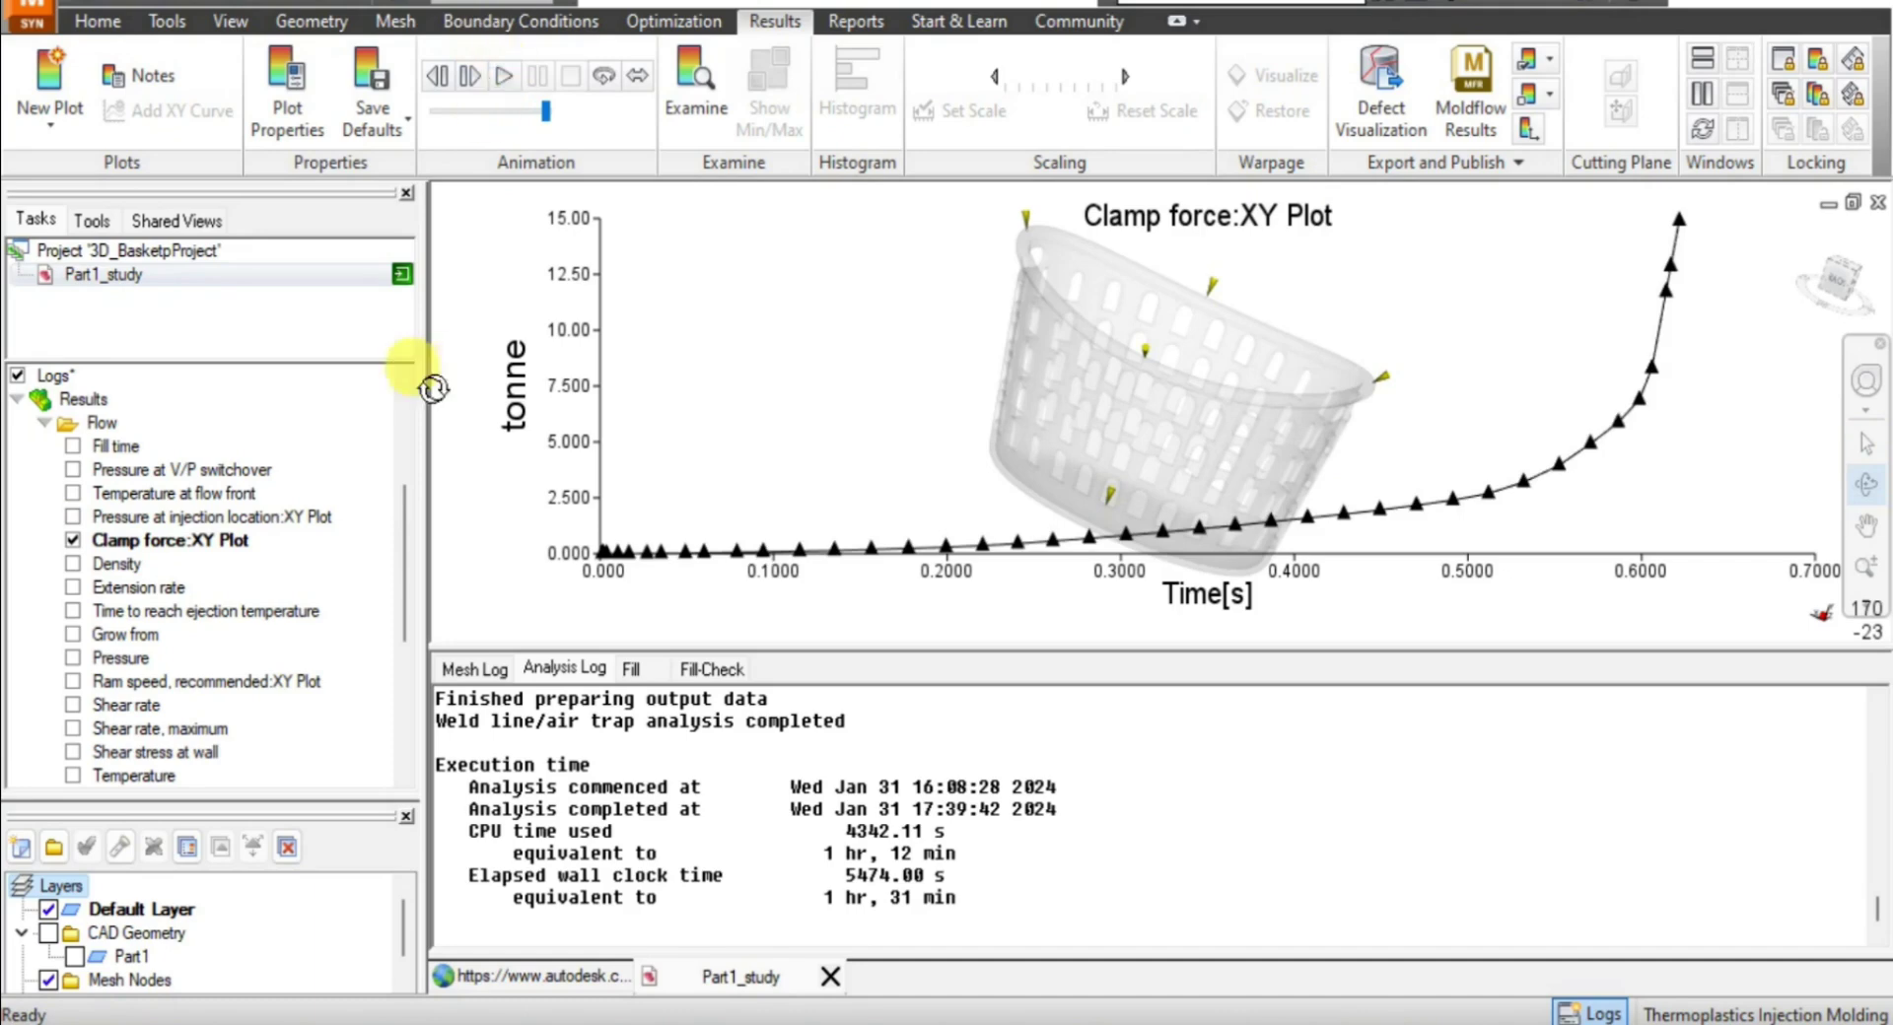
Display the Density and Extension rate results on the basket and animate each one.
click(73, 564)
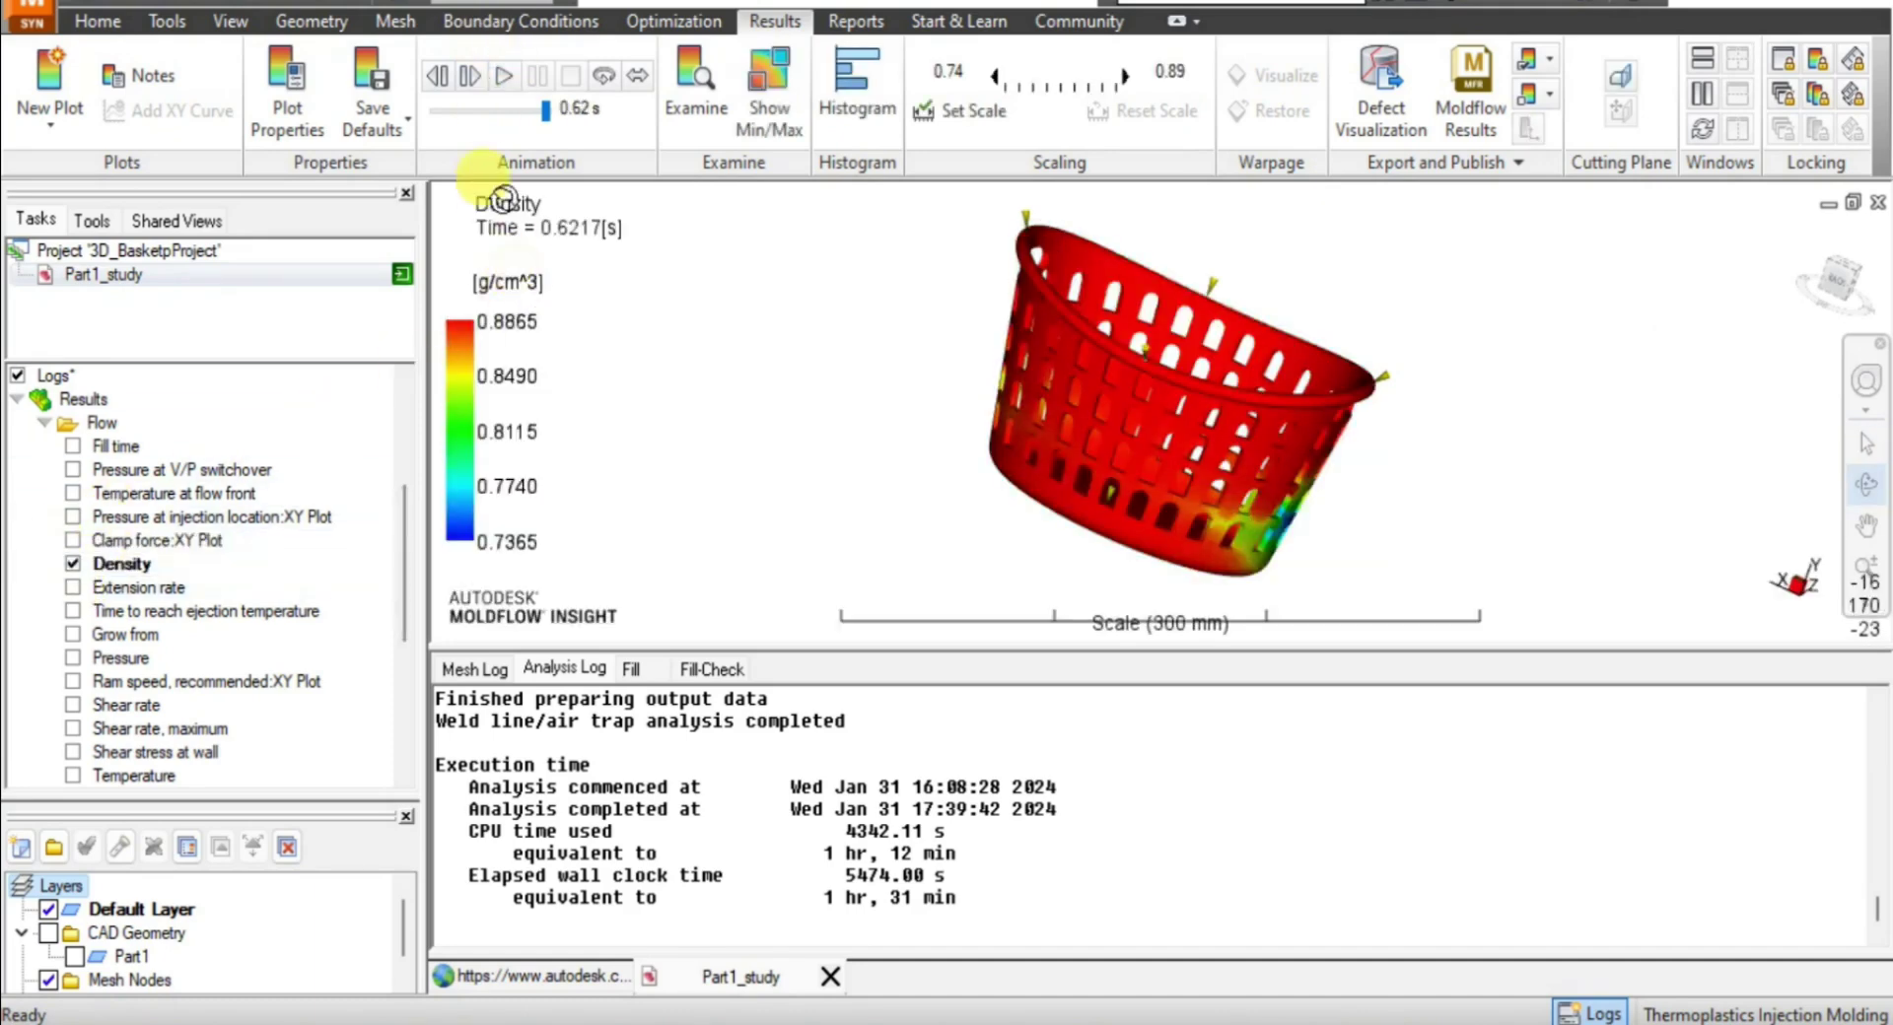
click(498, 77)
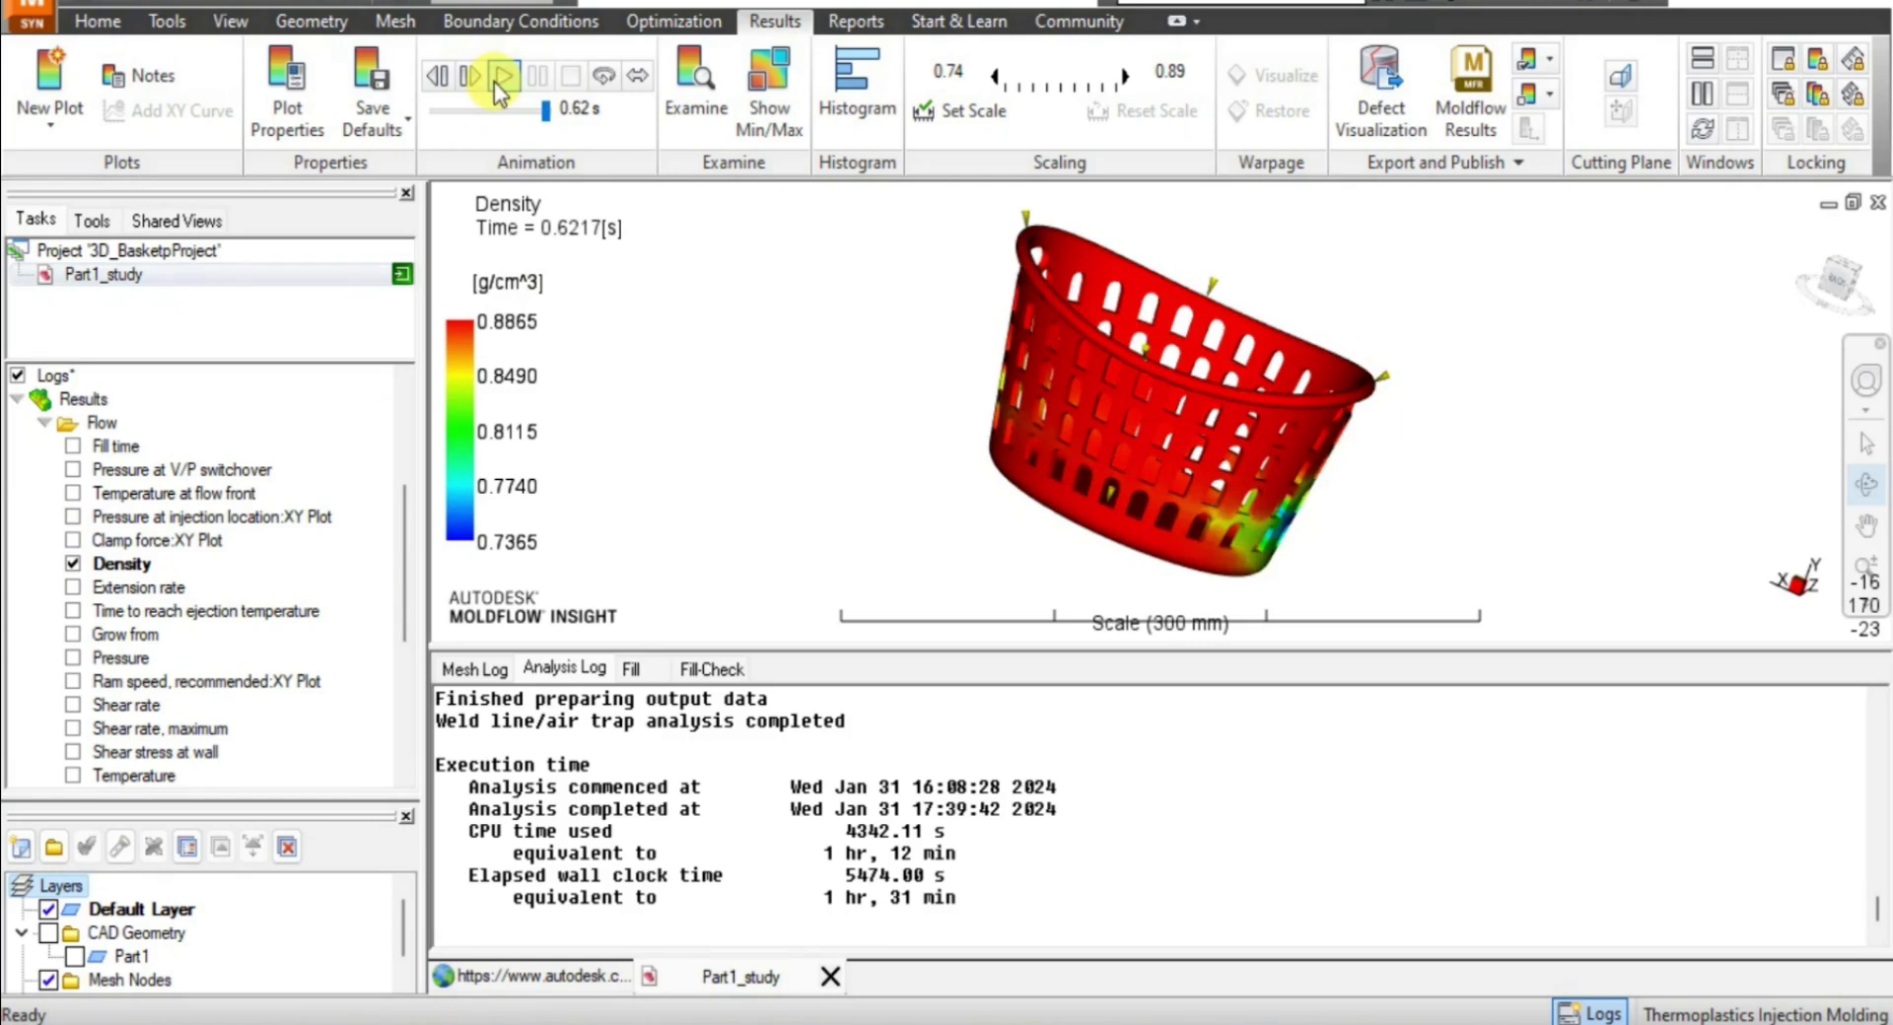
click(73, 587)
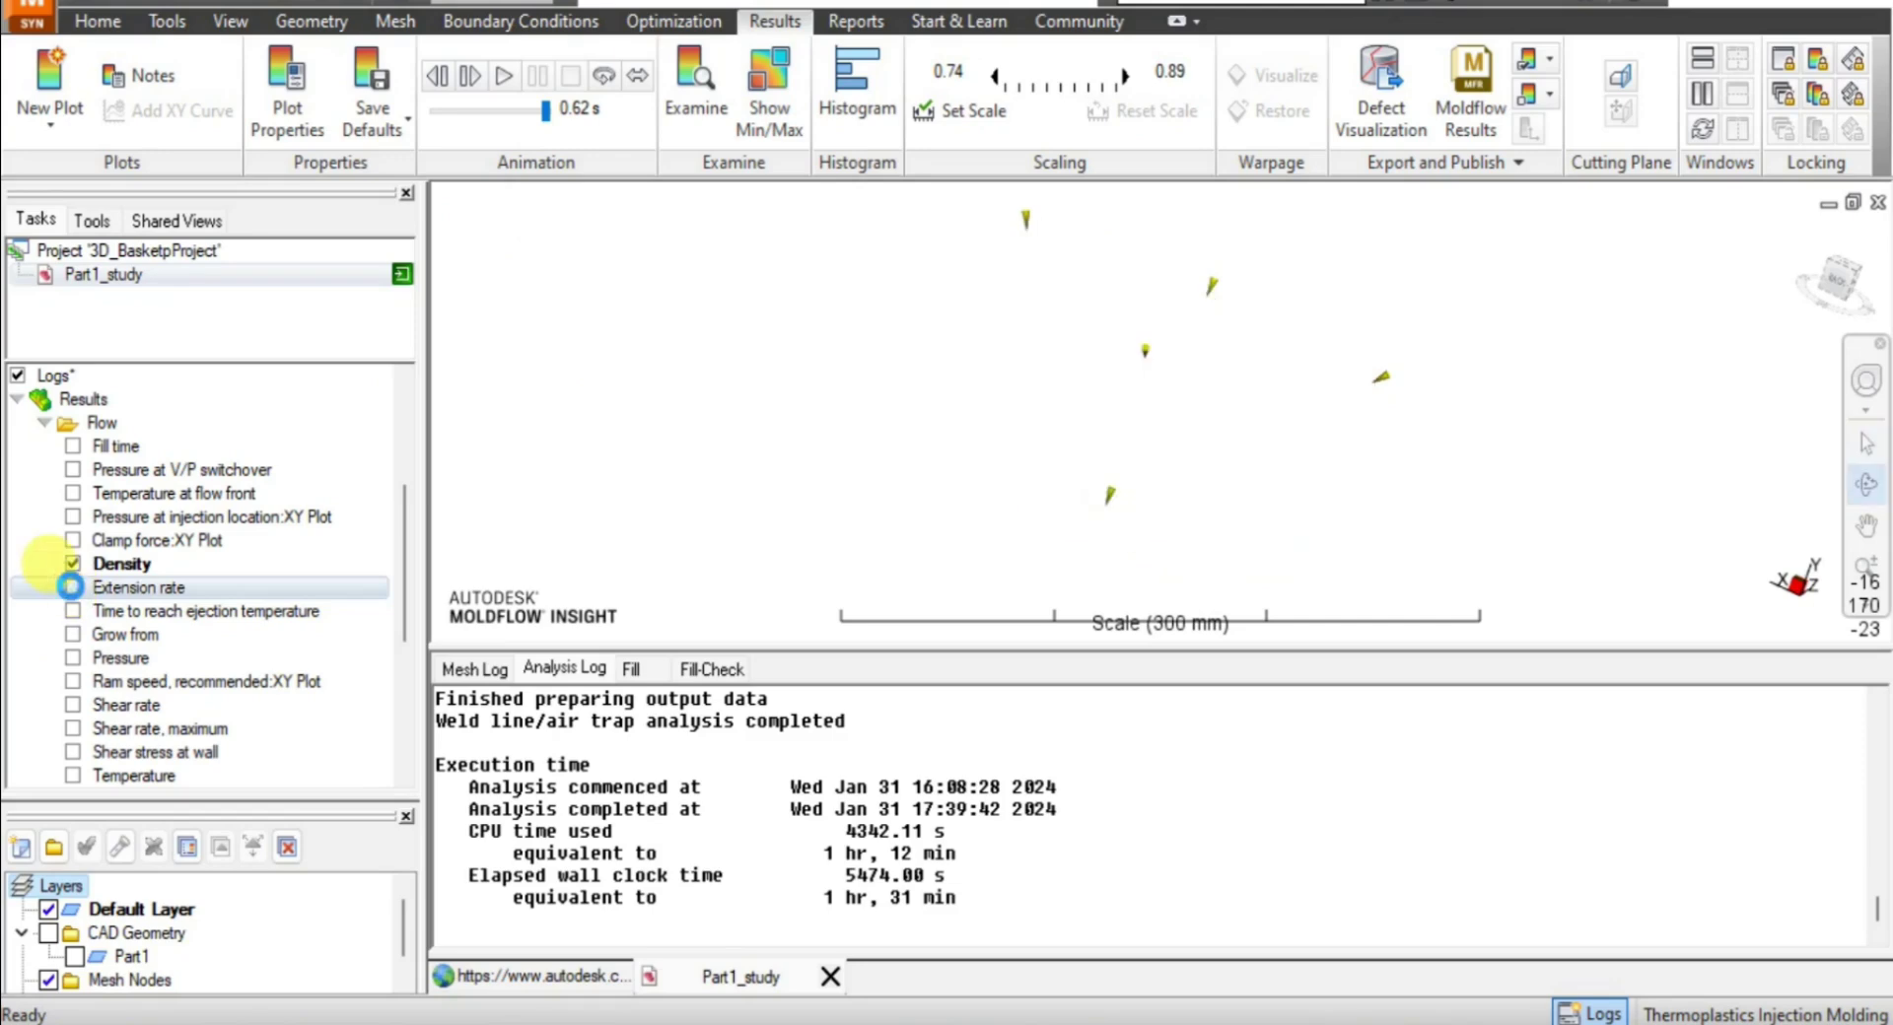
click(504, 76)
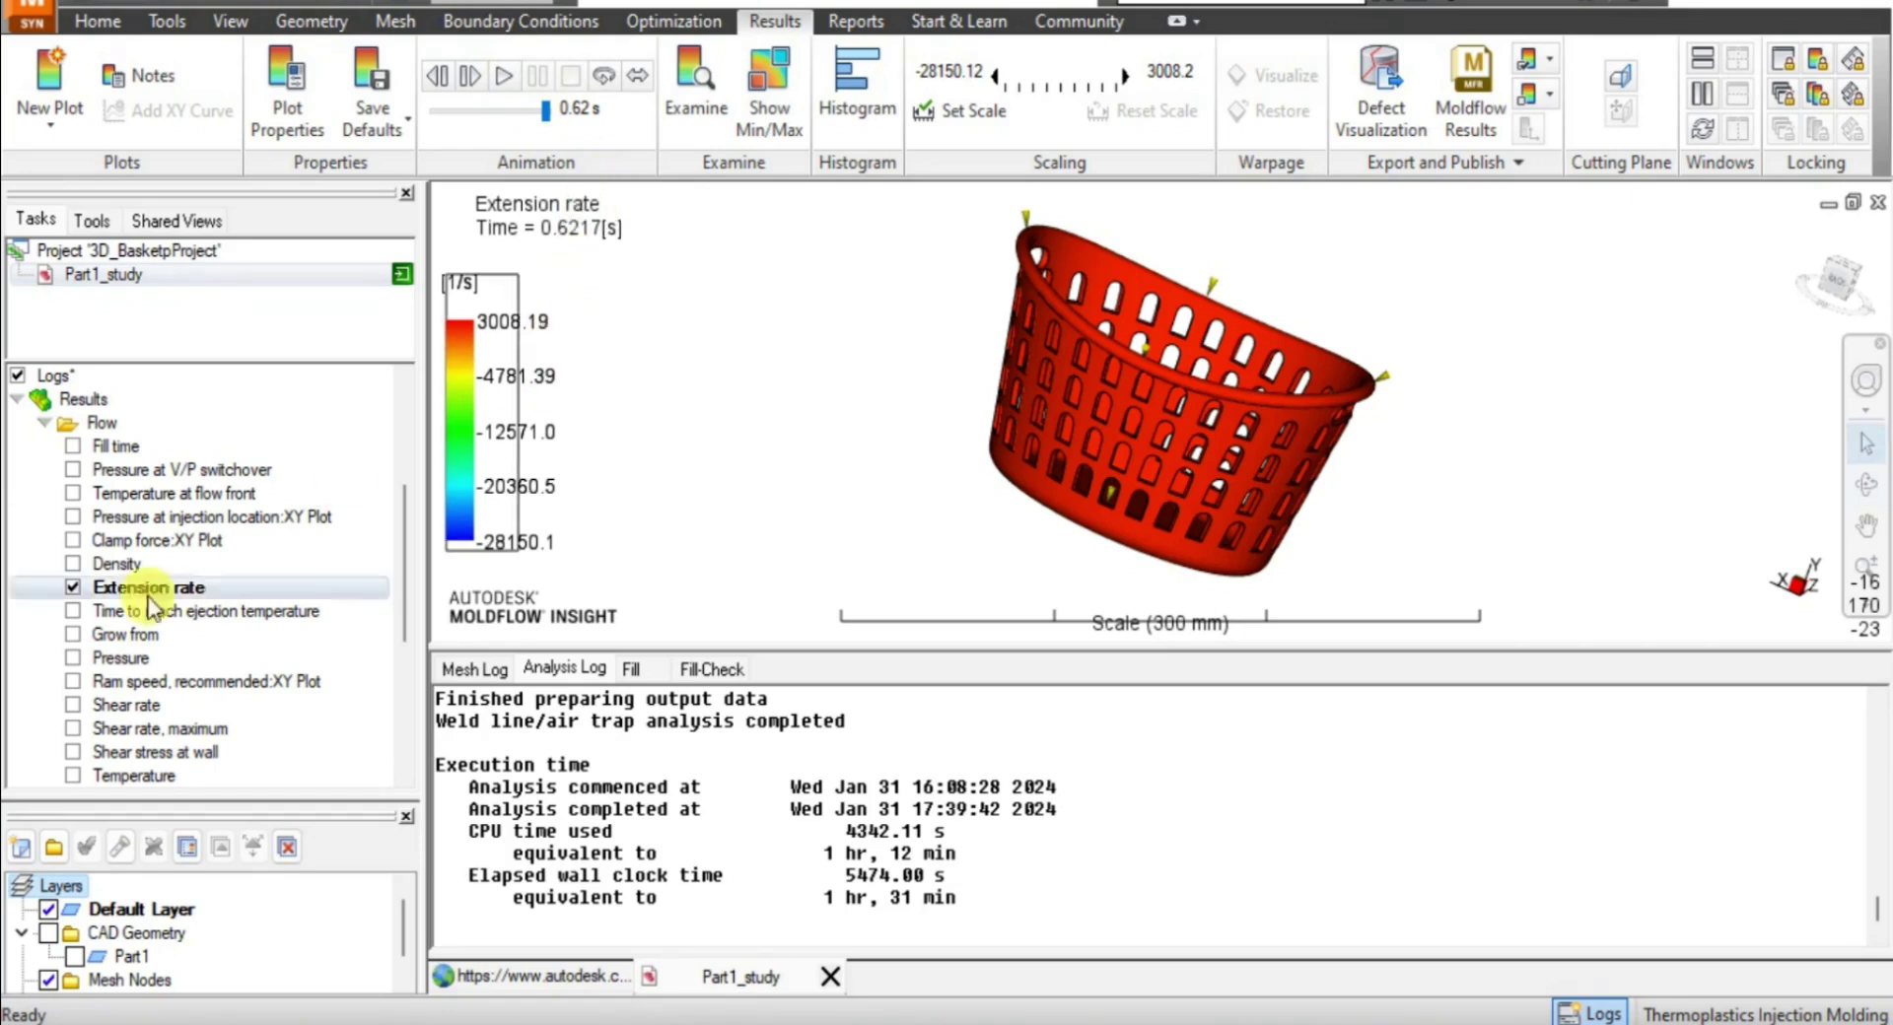
Display the Time to reach ejection temperature and Grow from results and play their animations.
click(74, 611)
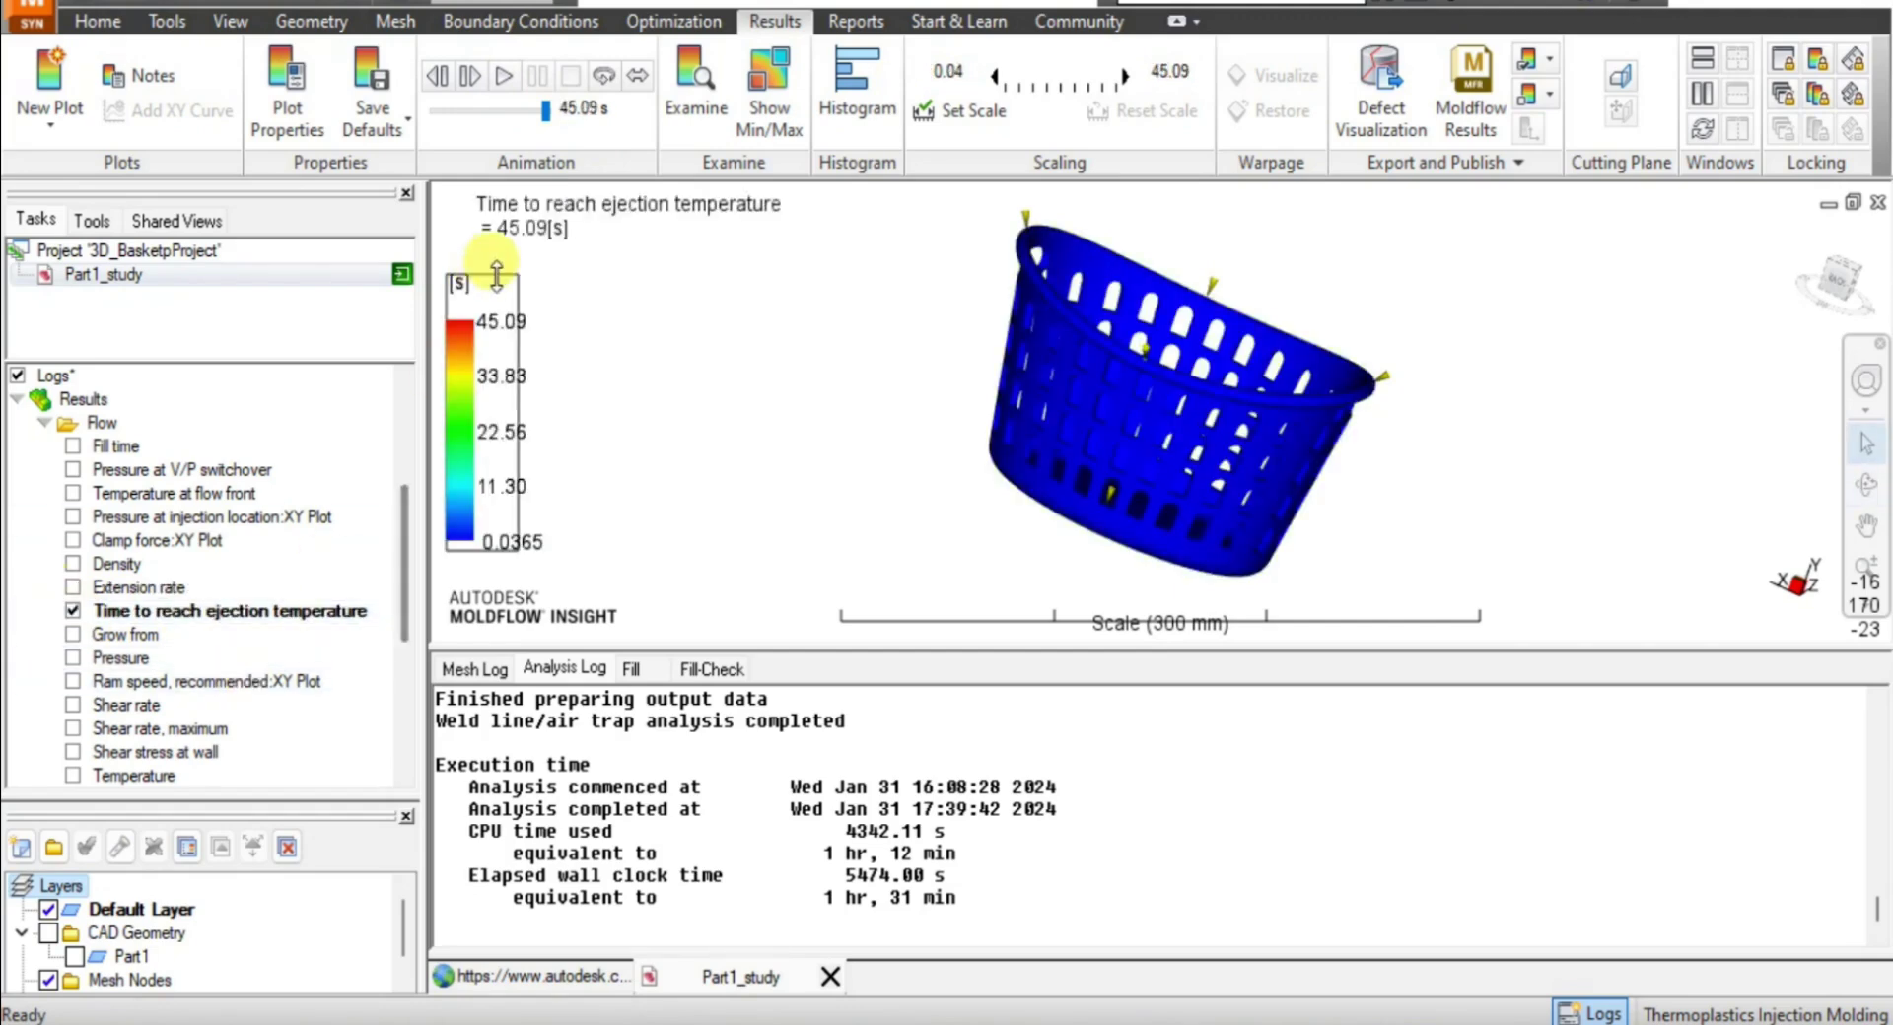
click(503, 76)
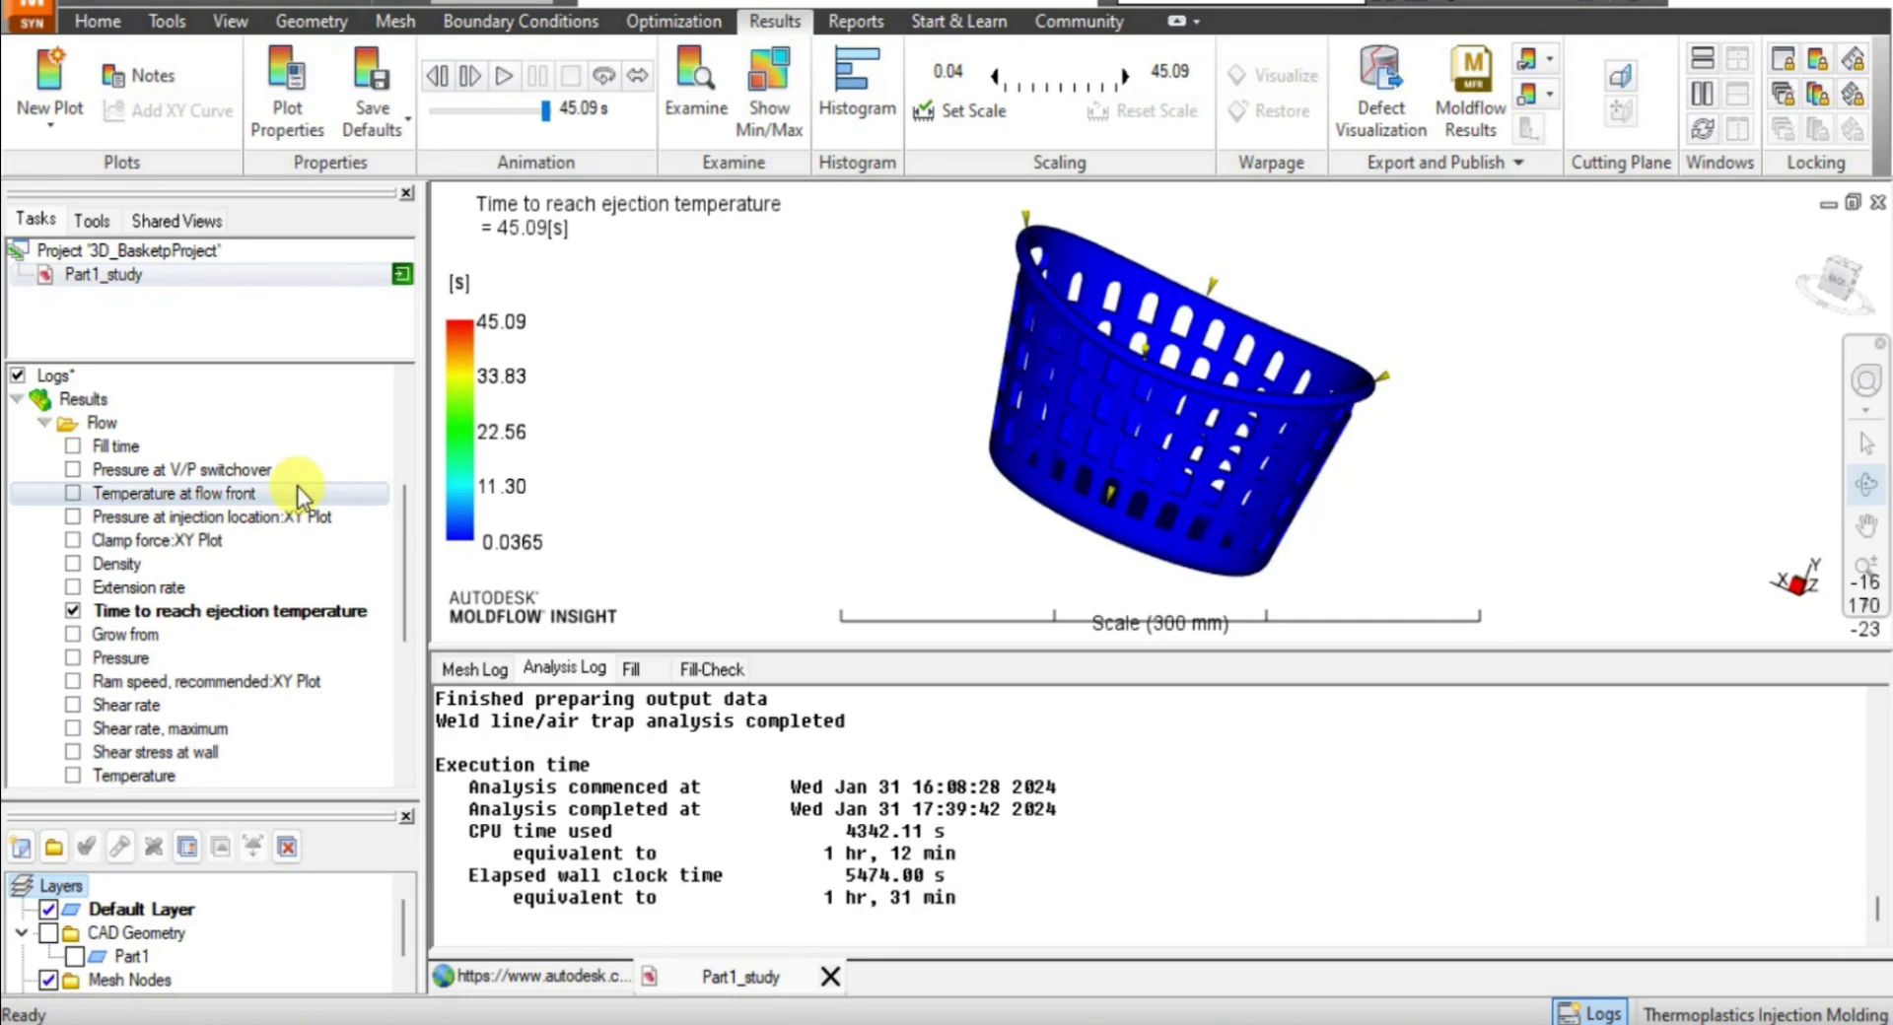
click(68, 634)
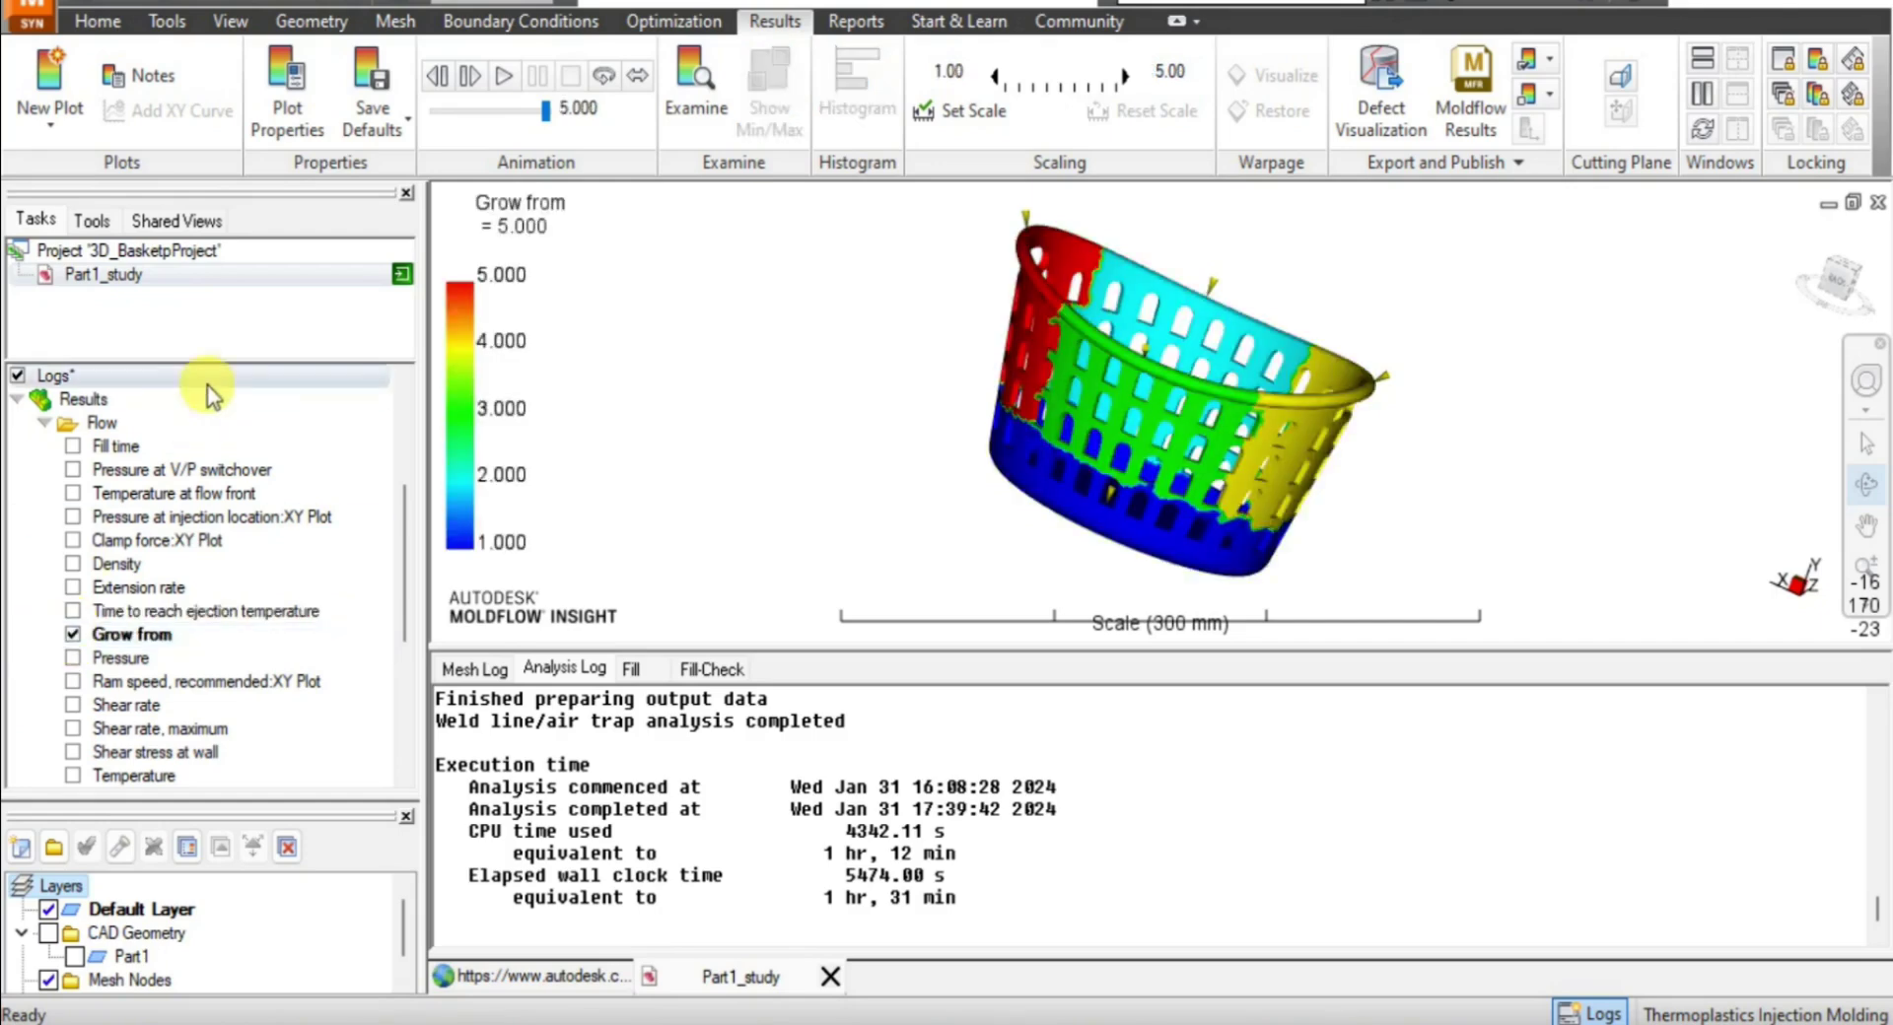
click(503, 77)
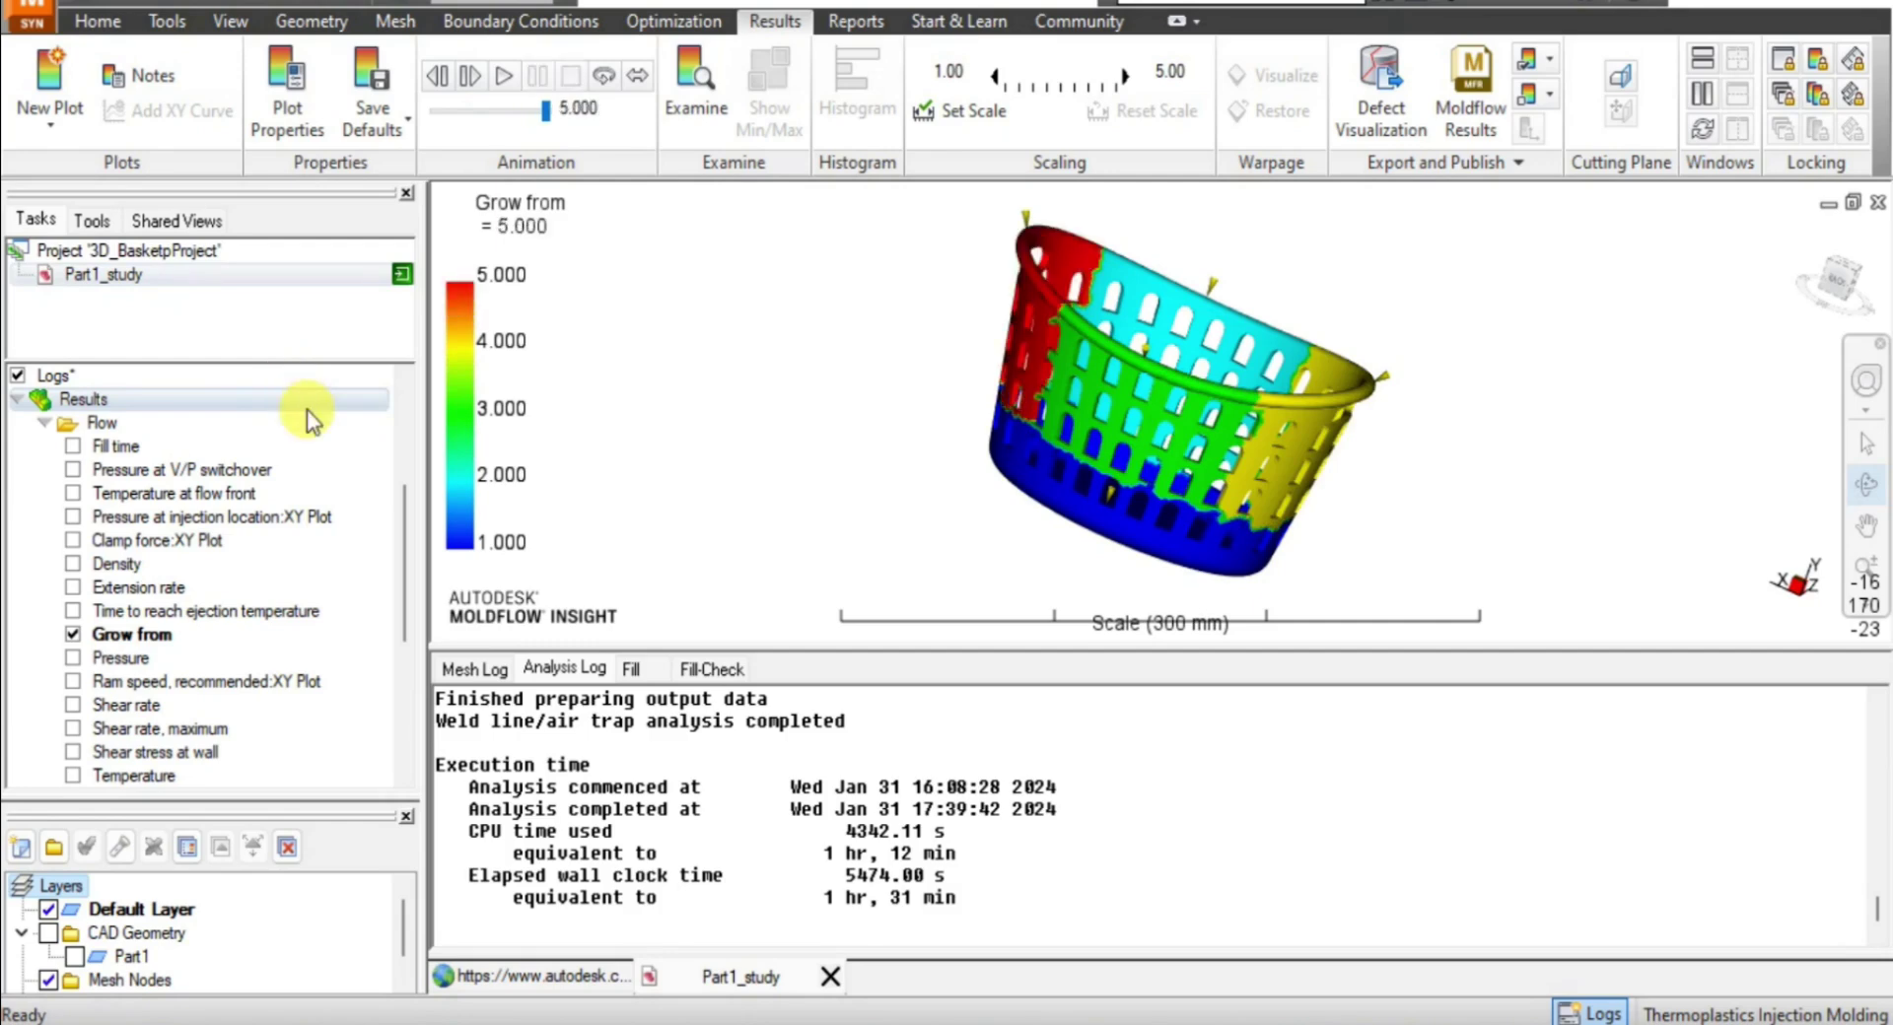
Display the Pressure result and the recommended Ram speed XY plot, animating each of them.
click(74, 657)
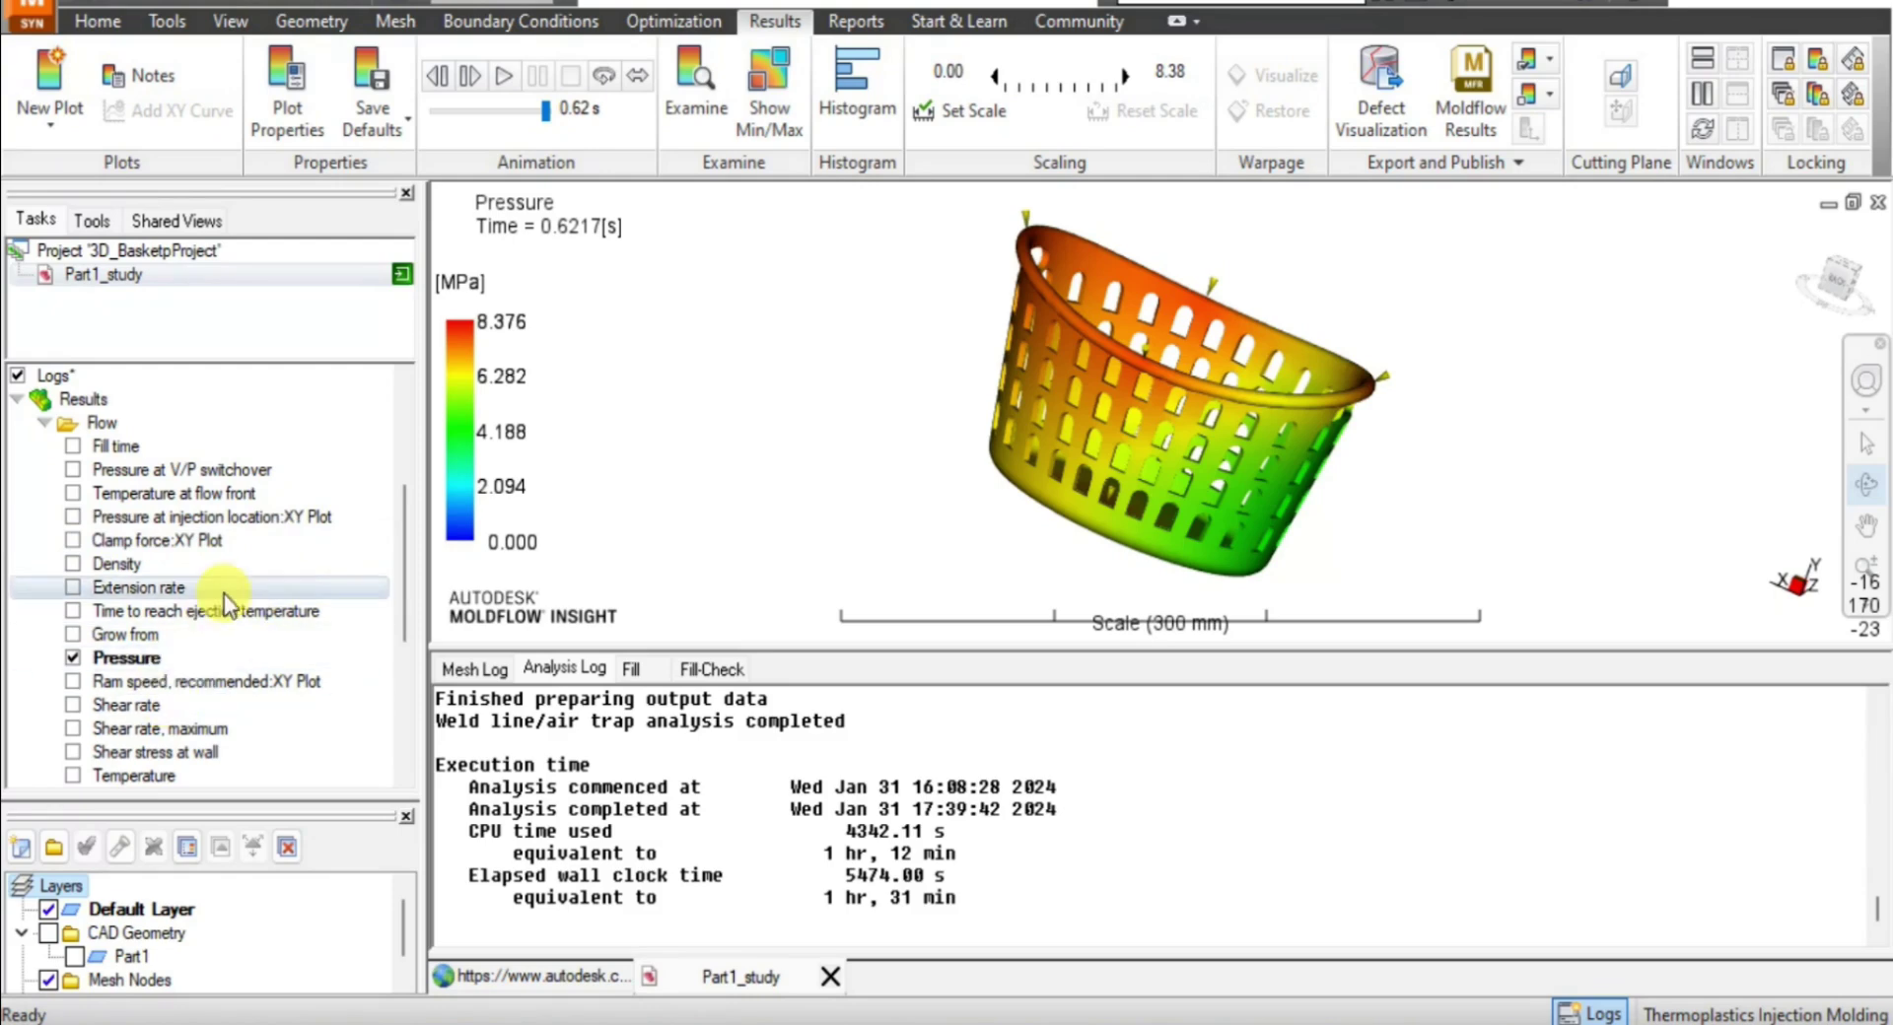
click(504, 76)
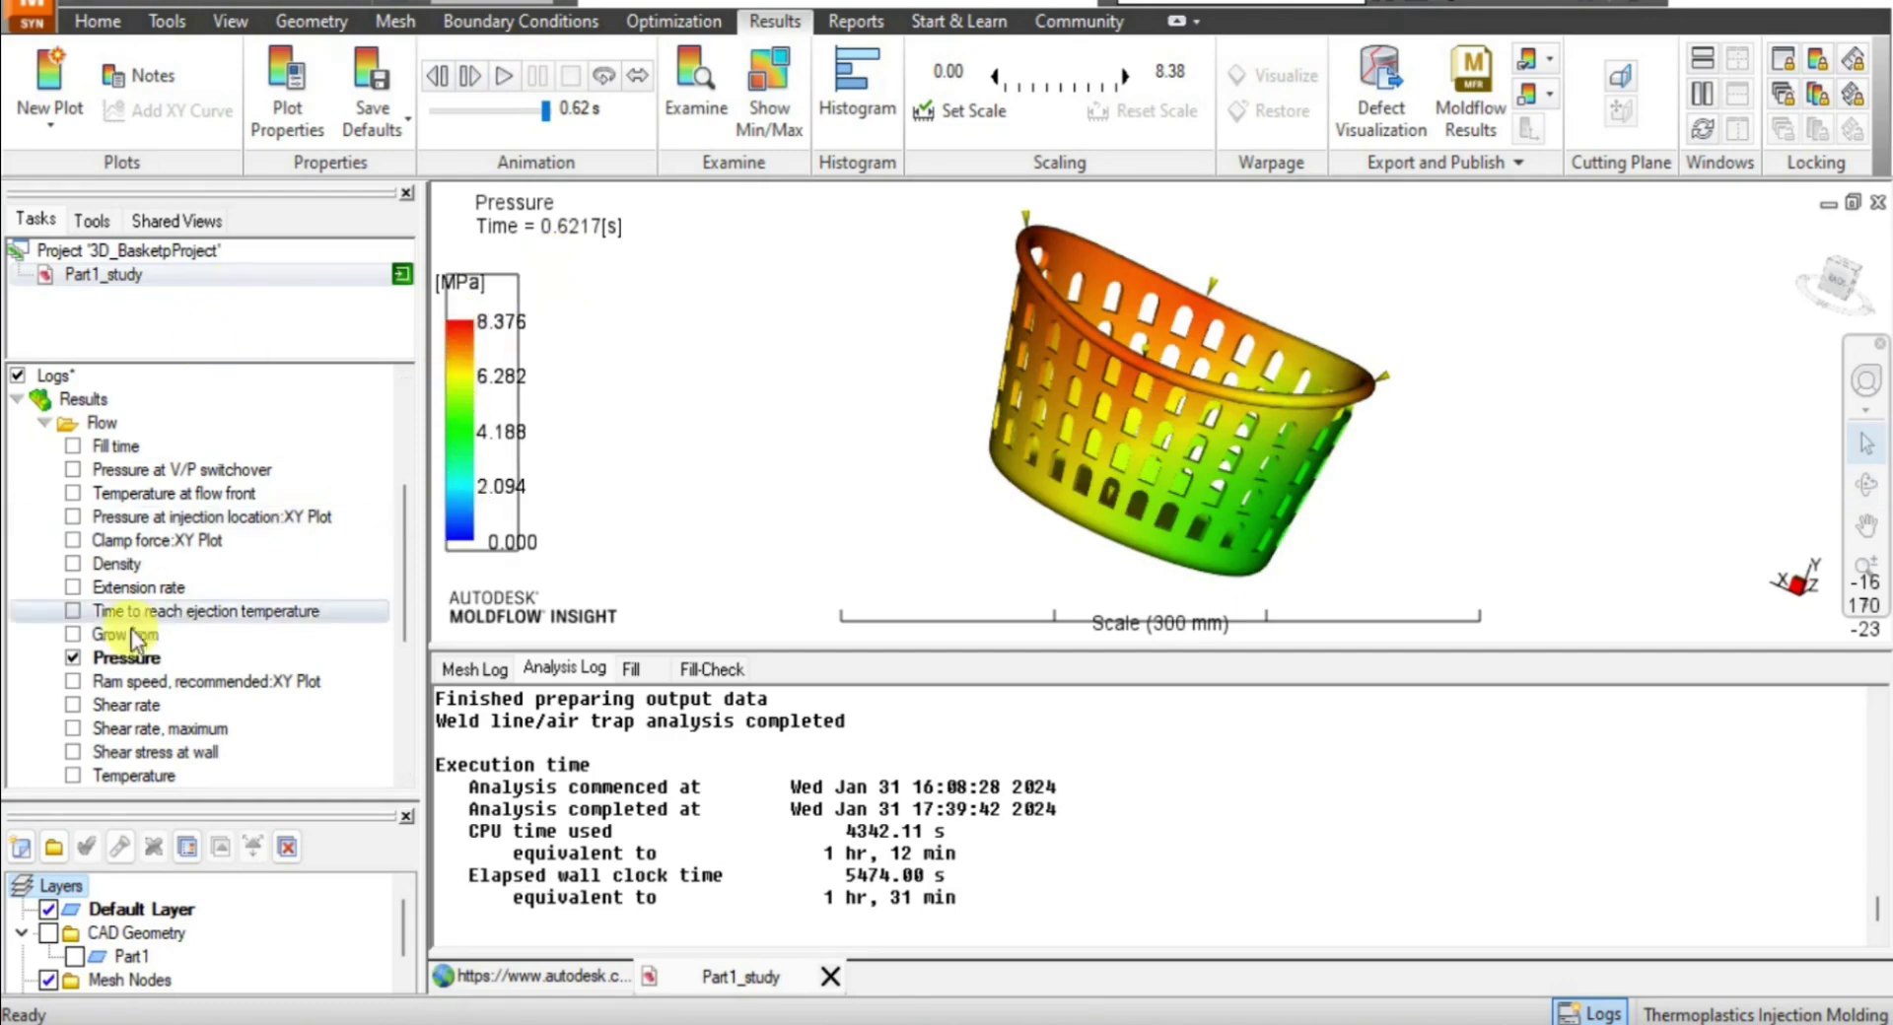
click(73, 680)
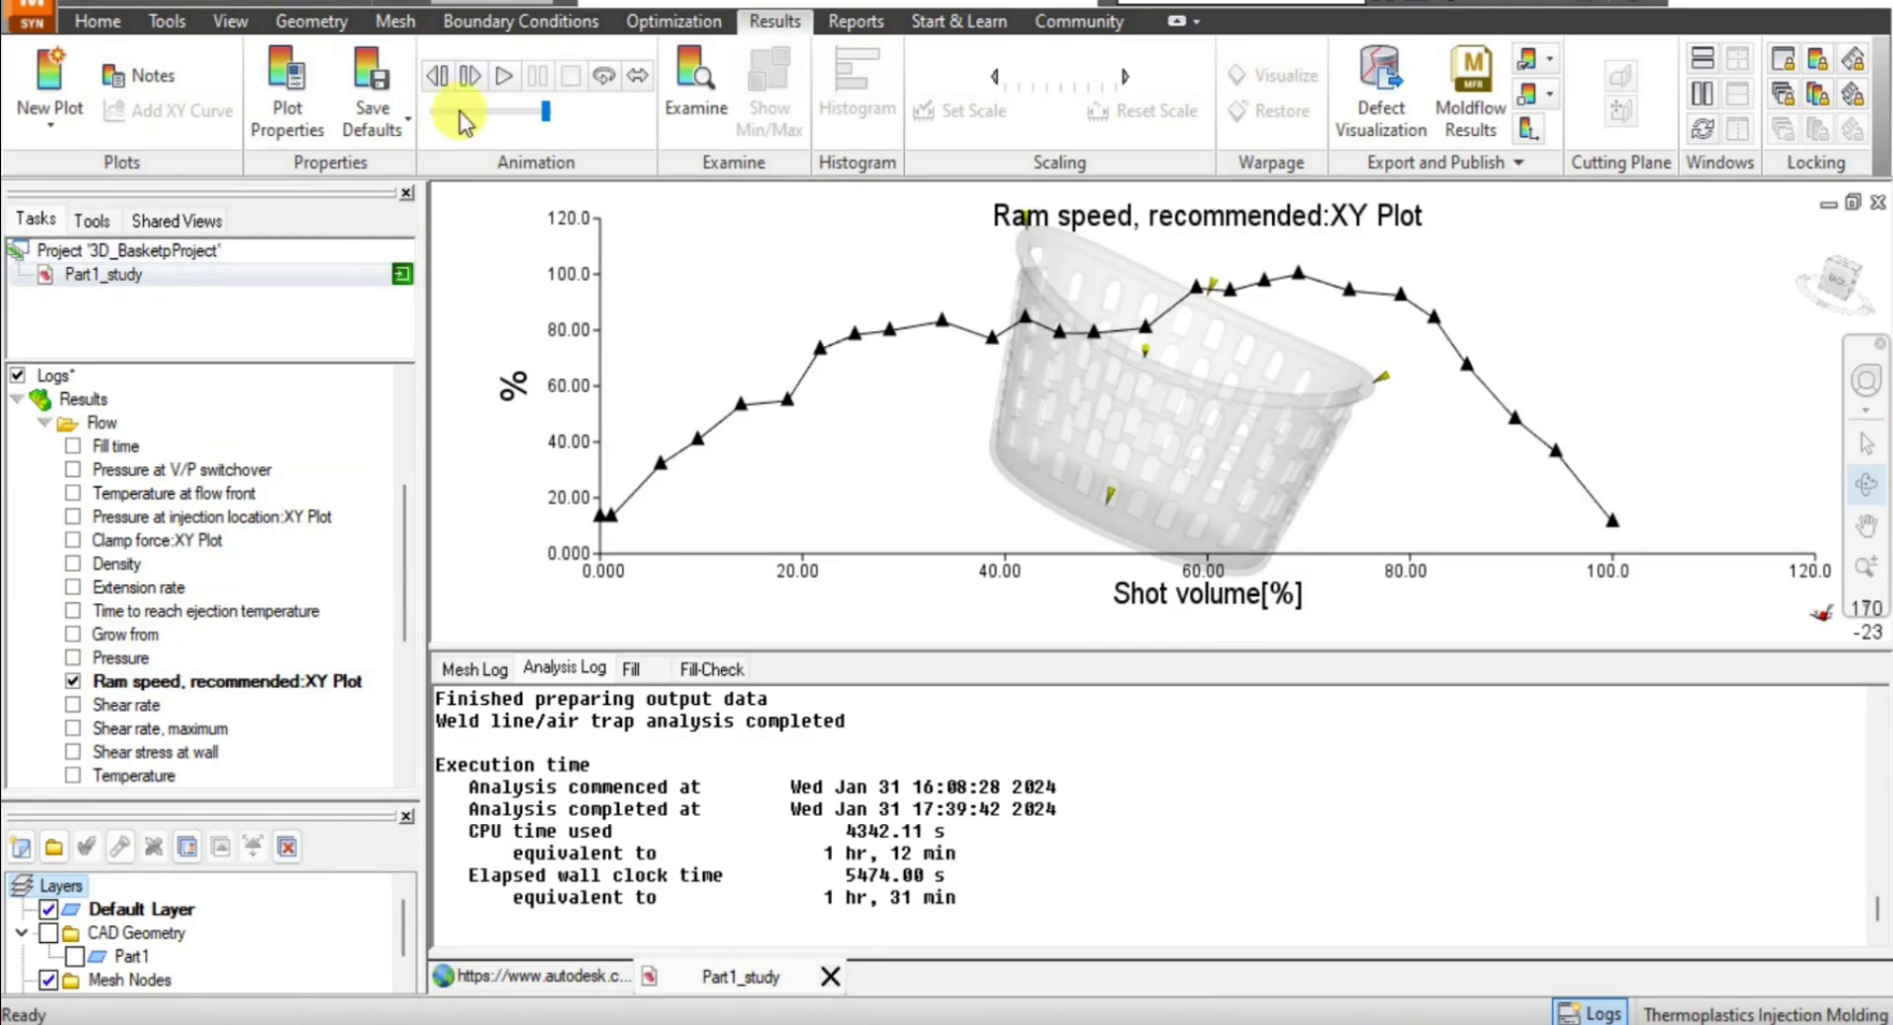
click(501, 77)
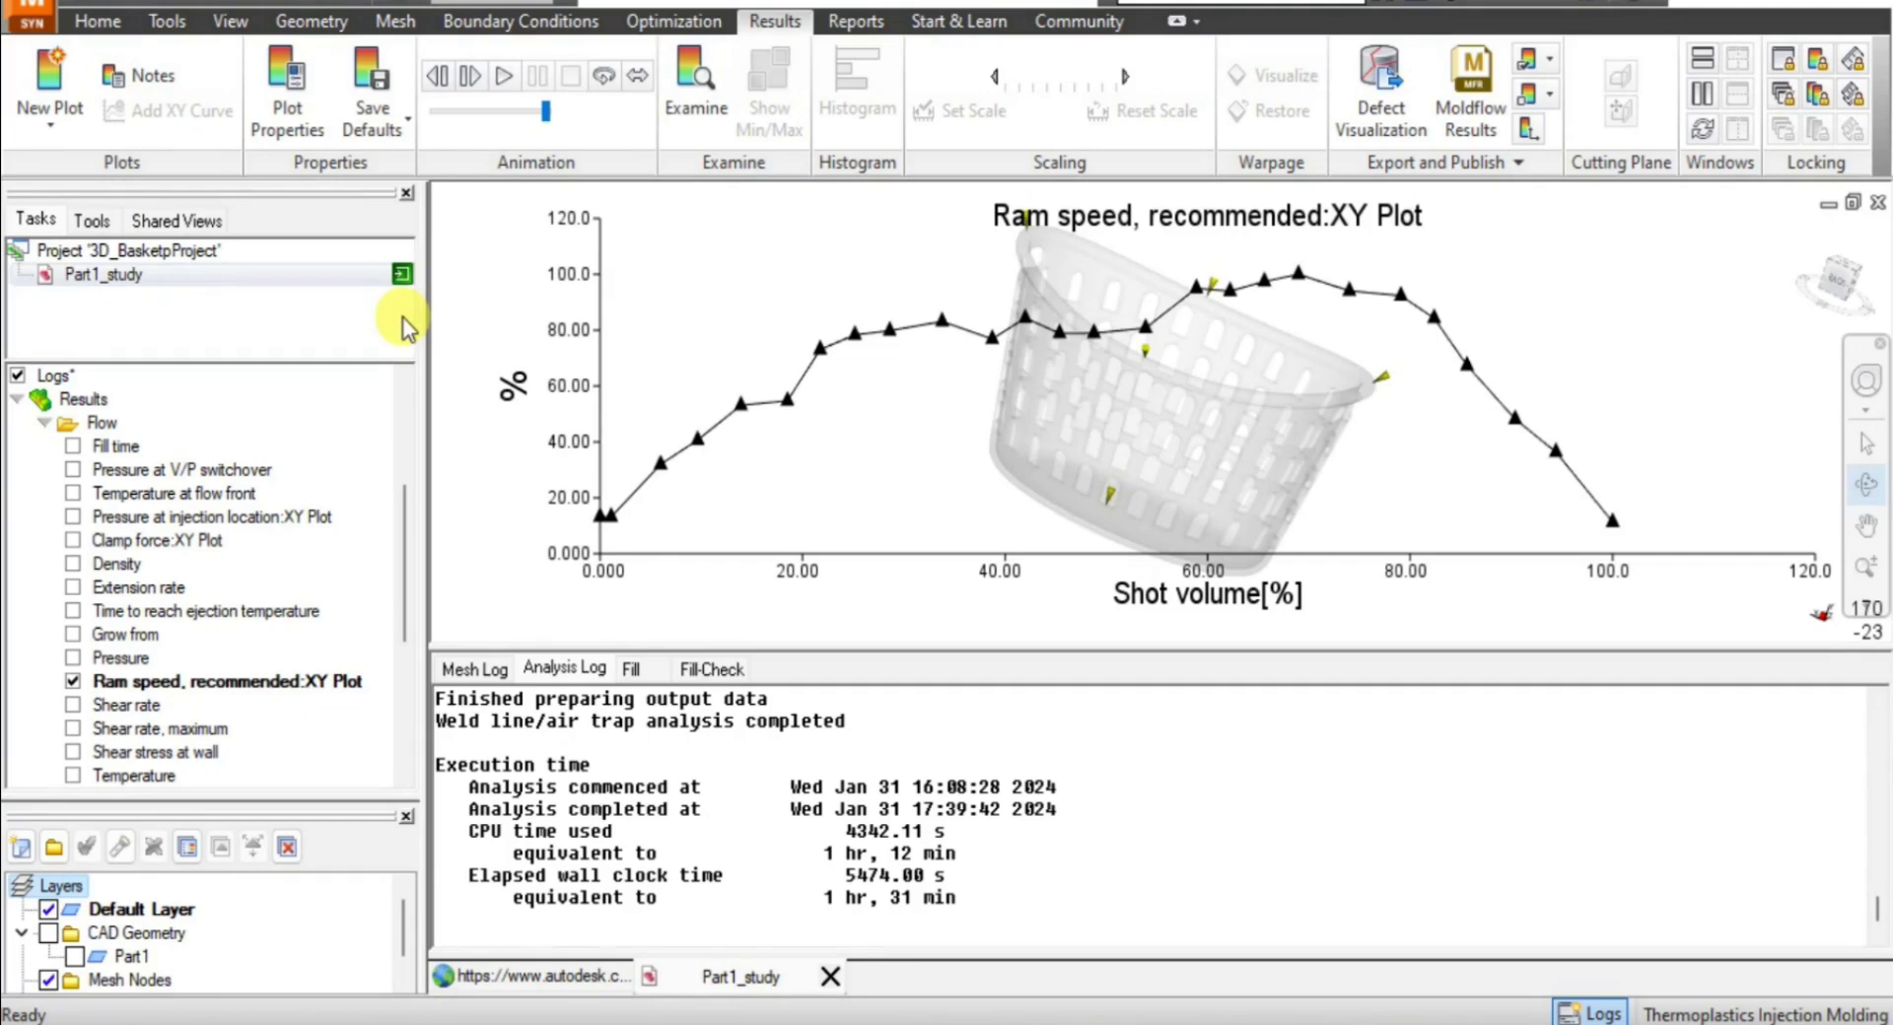
Display the Shear rate result on the basket and play its animation, and view the Shear rate, maximum result.
click(73, 706)
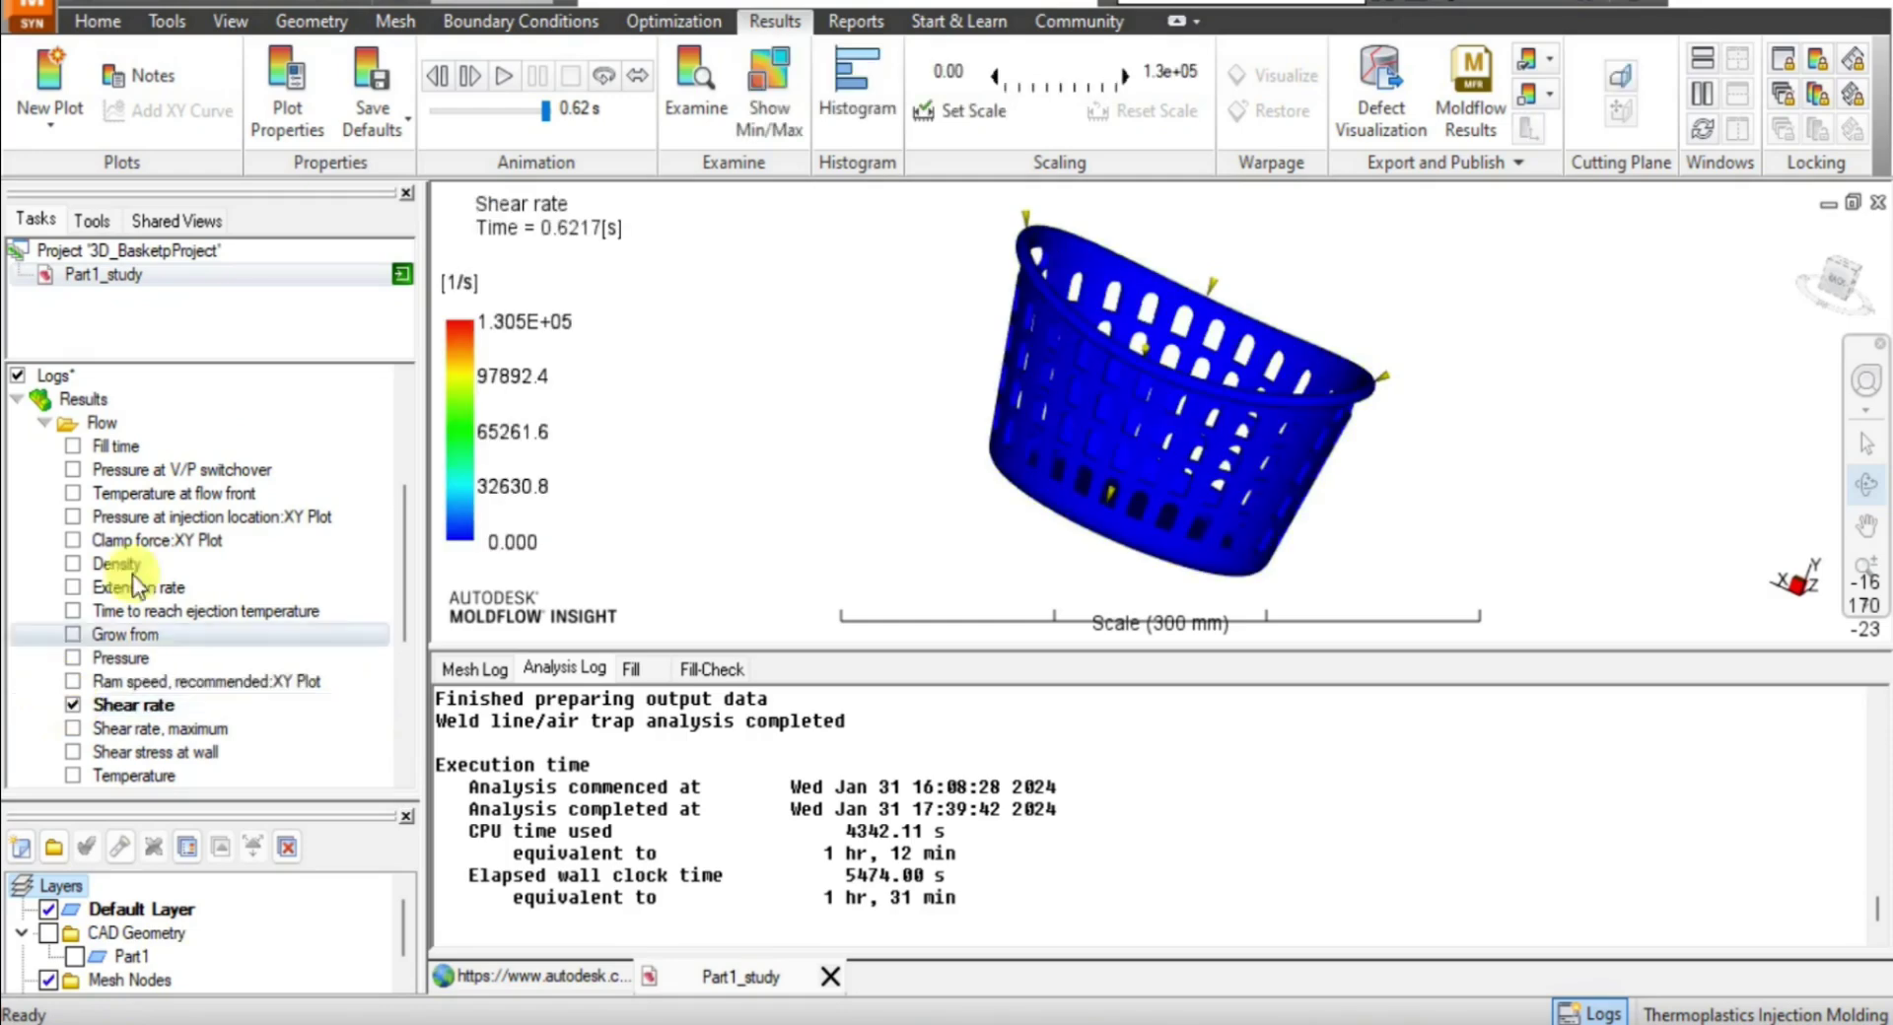
click(500, 85)
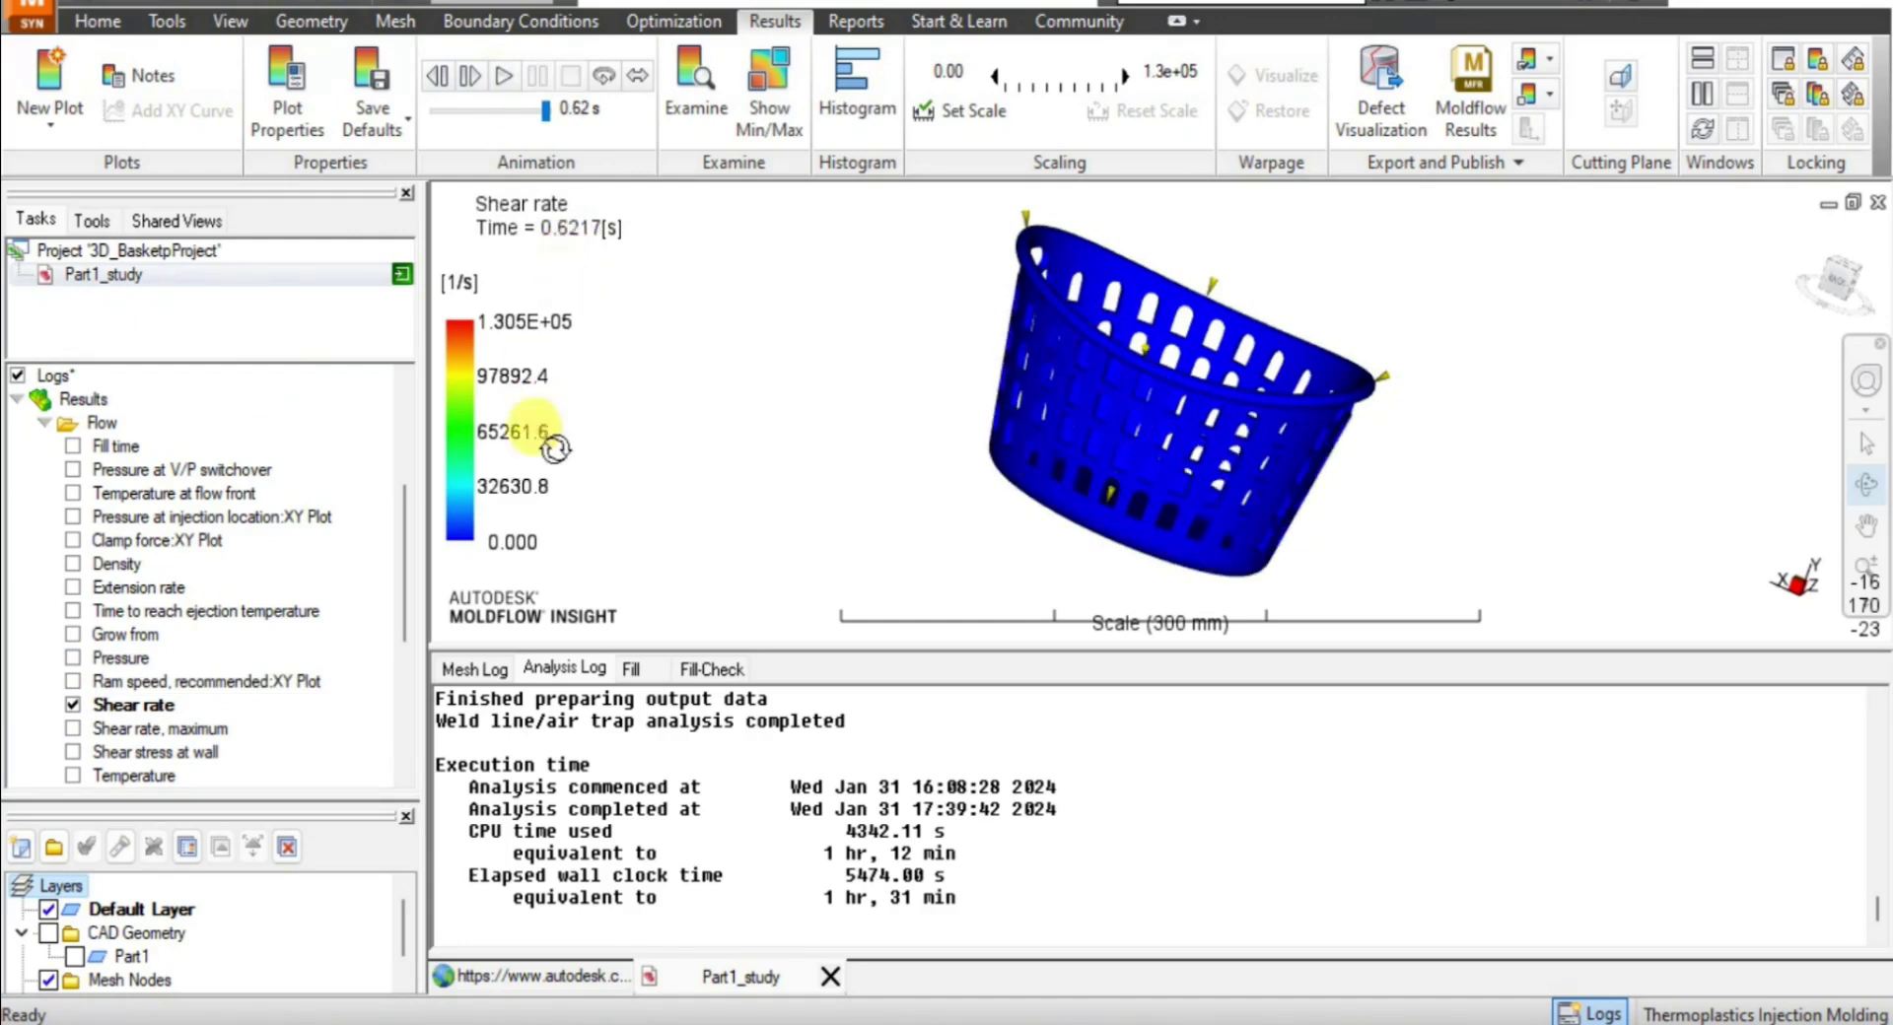
key(Escape)
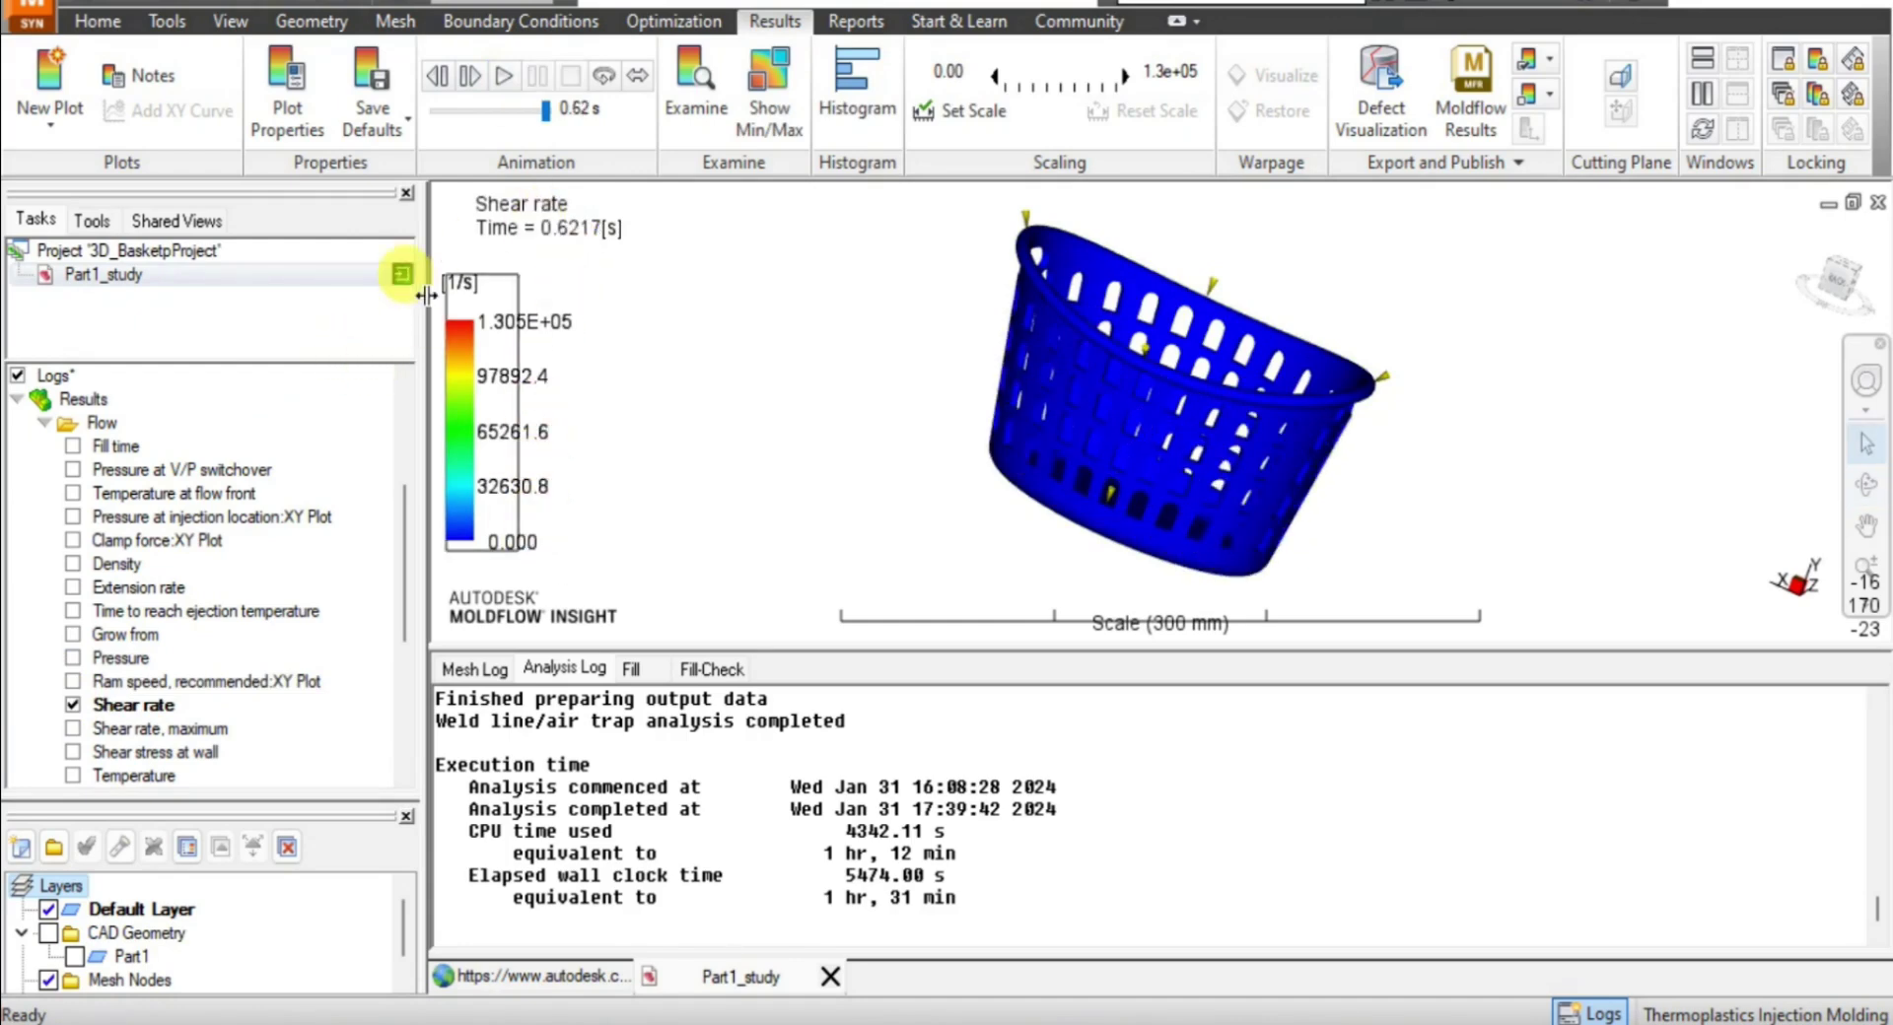
click(73, 729)
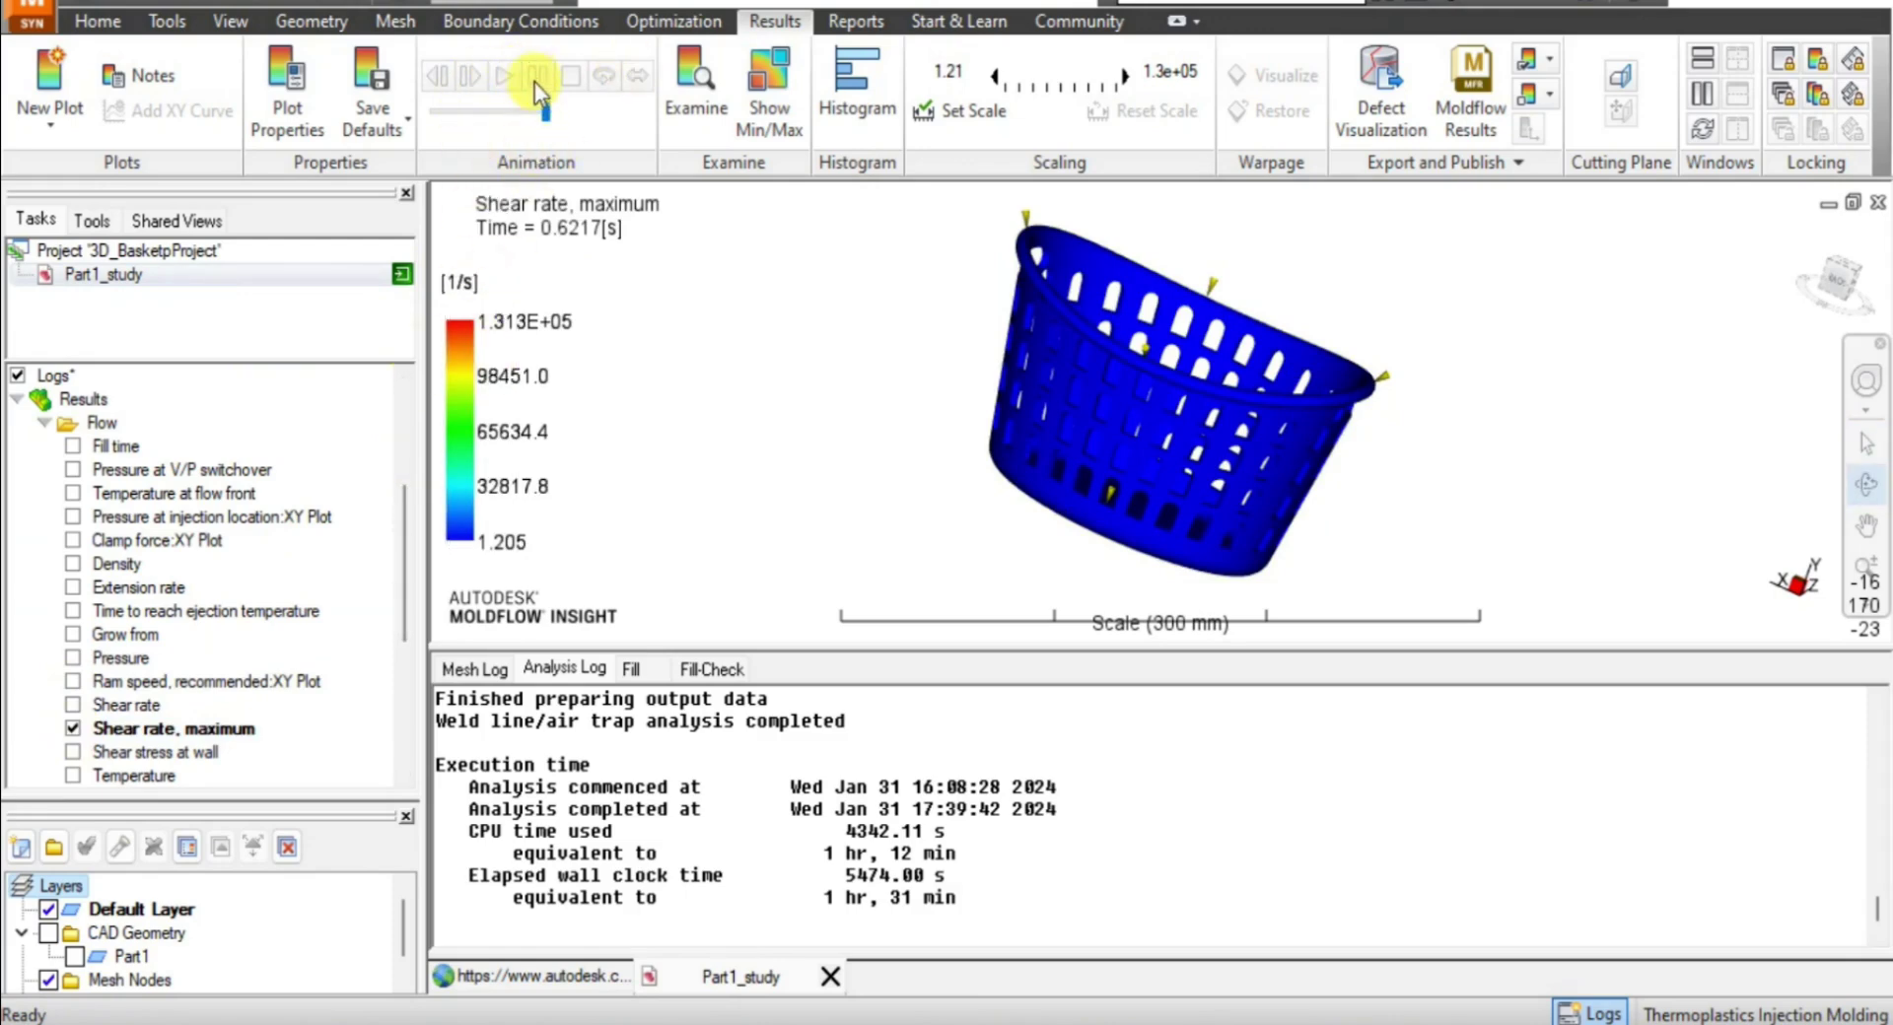
Display the Shear stress at wall and Temperature results on the basket and animate each one.
click(72, 753)
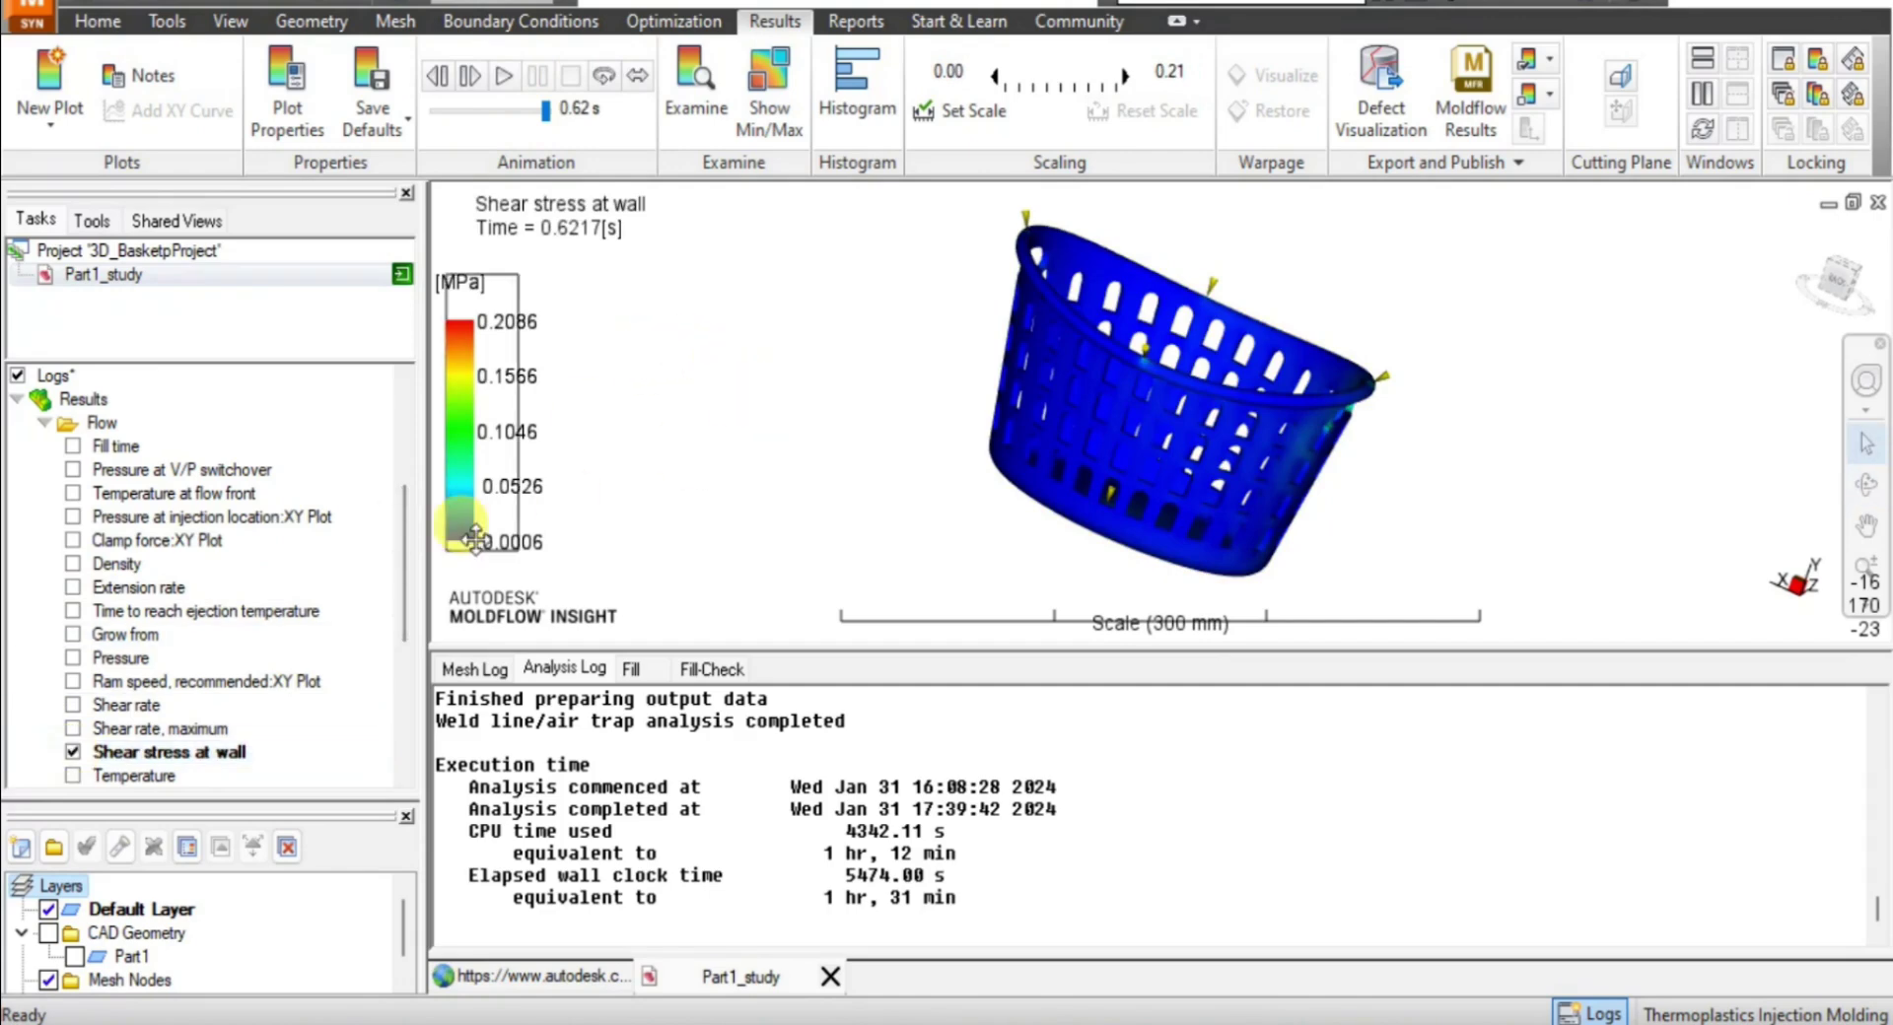
click(503, 76)
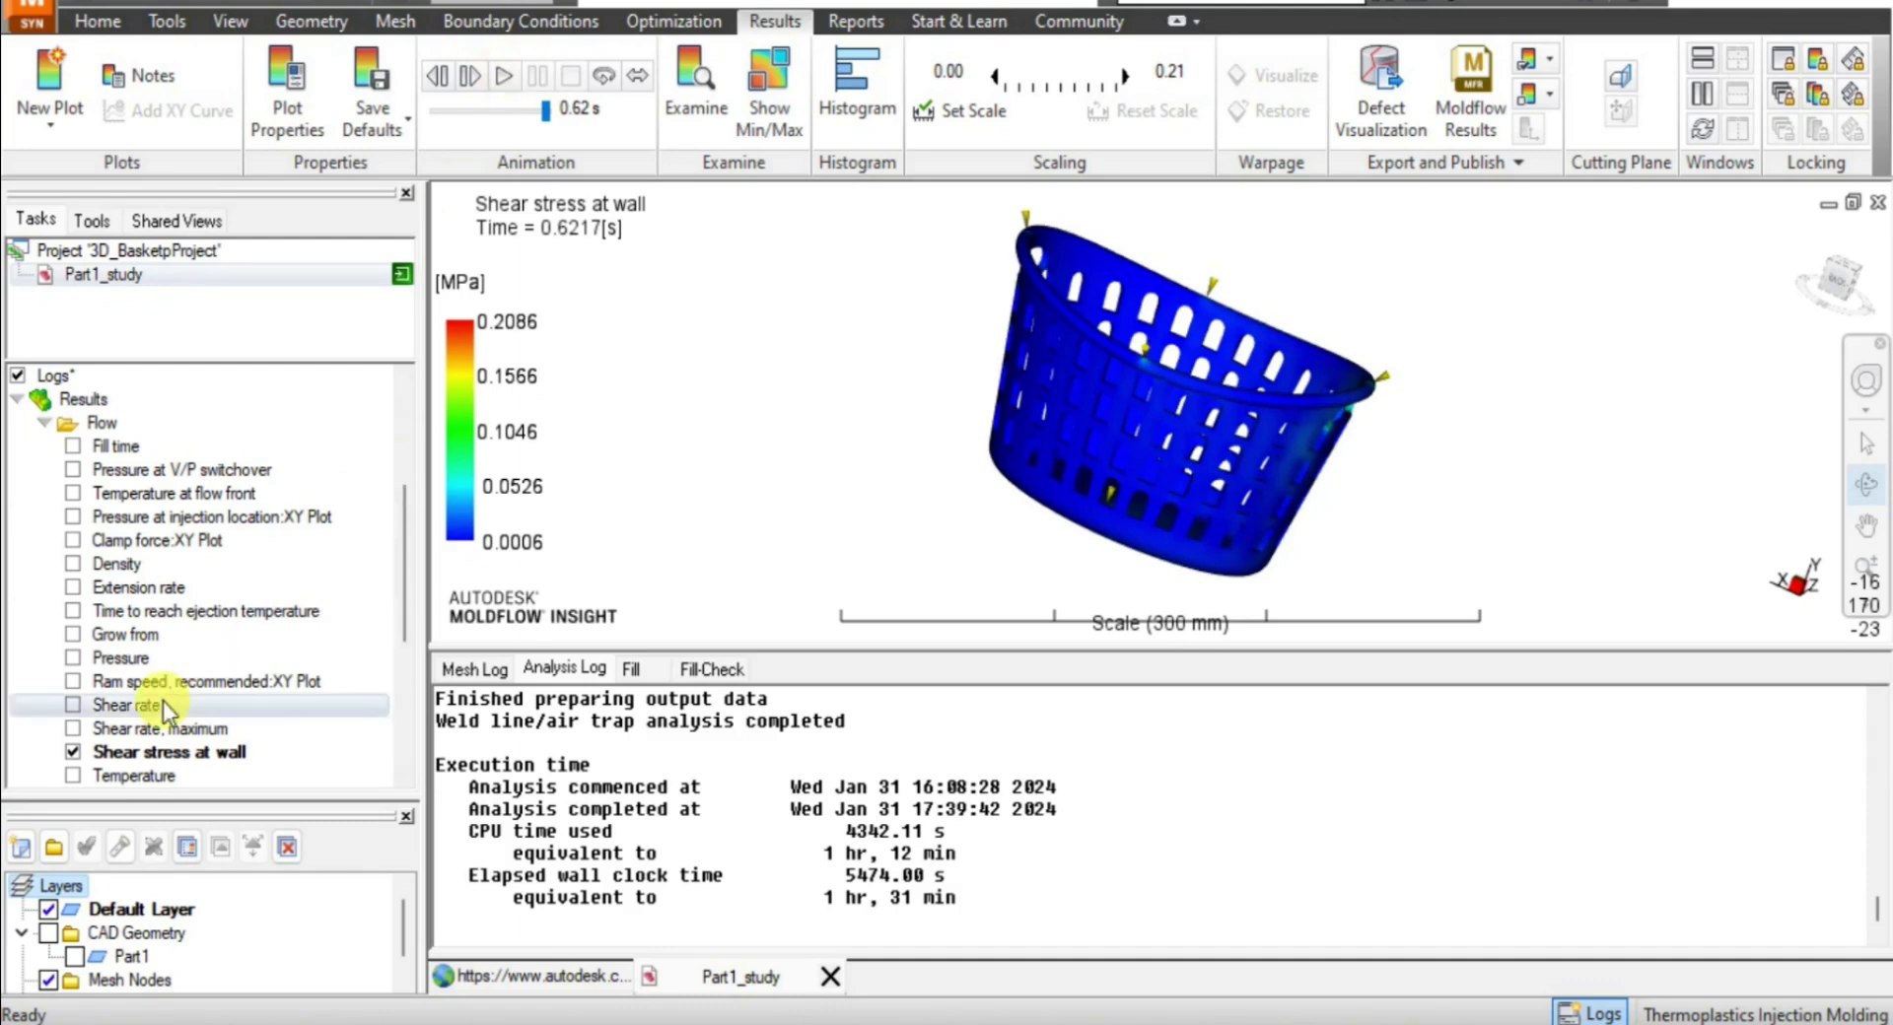
click(74, 776)
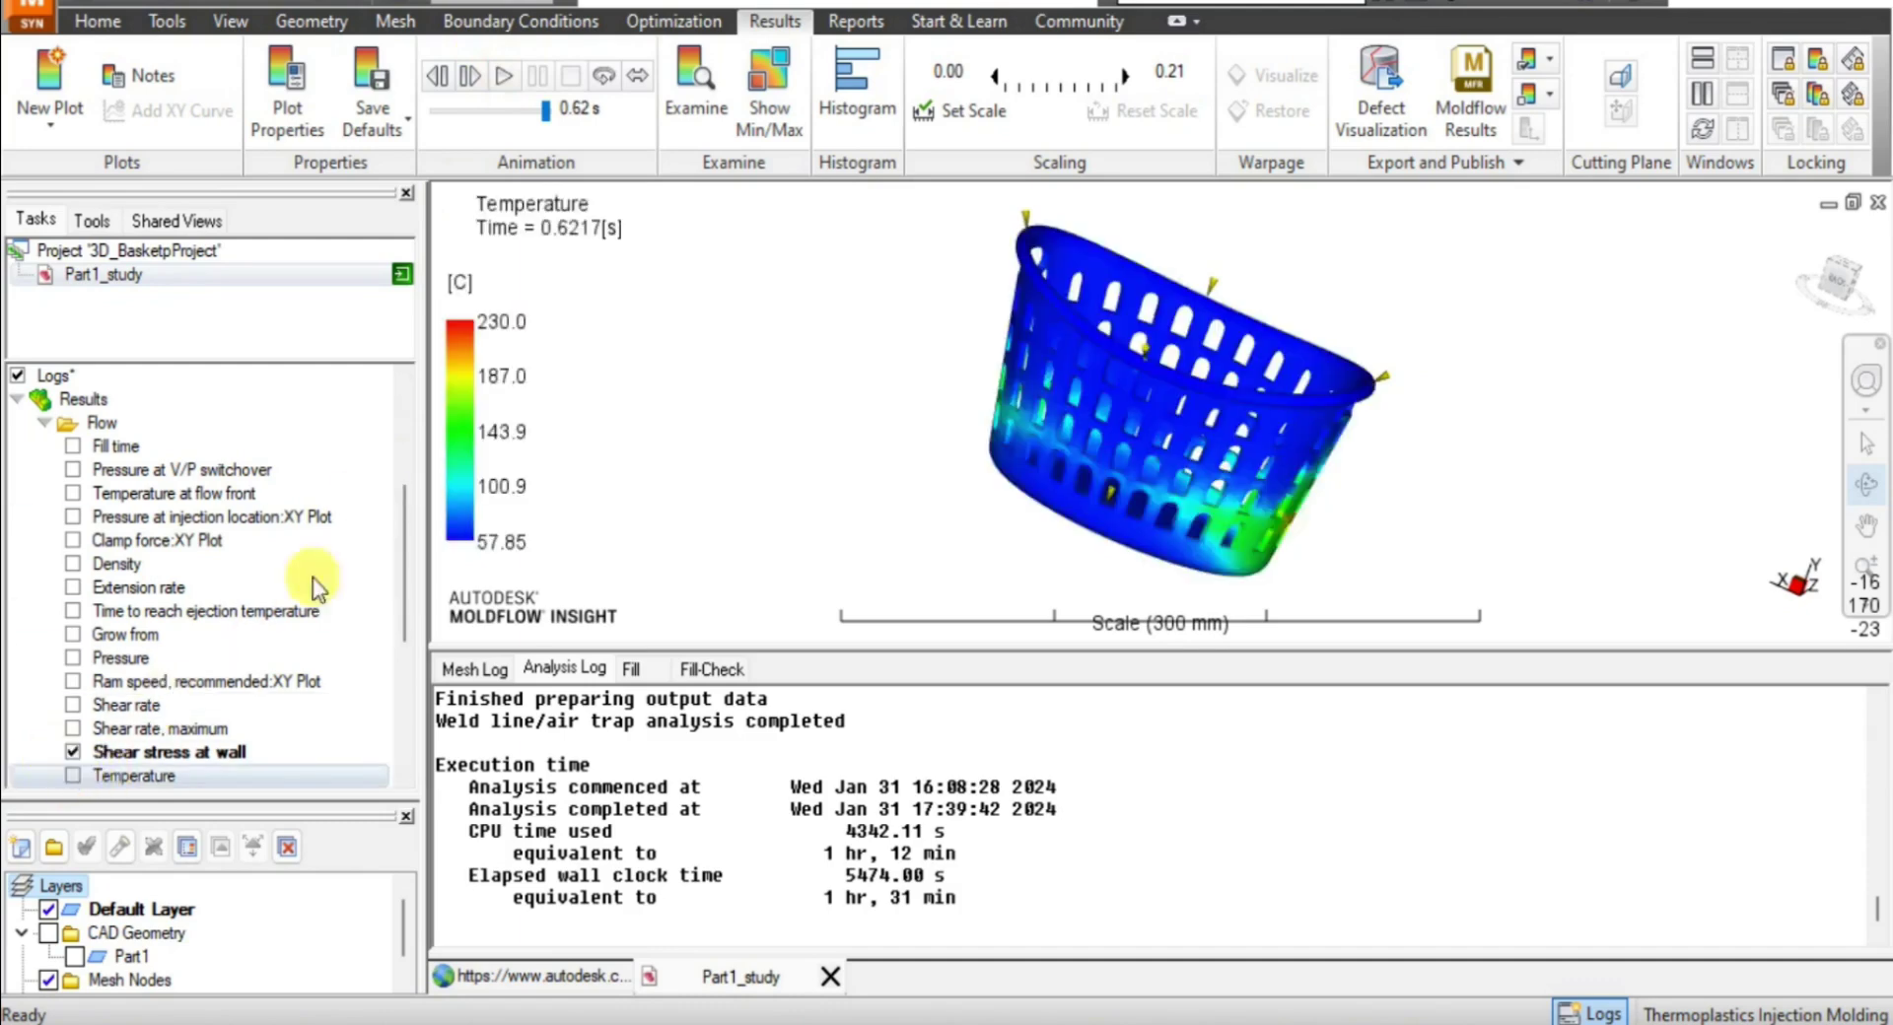
drag(399, 530, 399, 631)
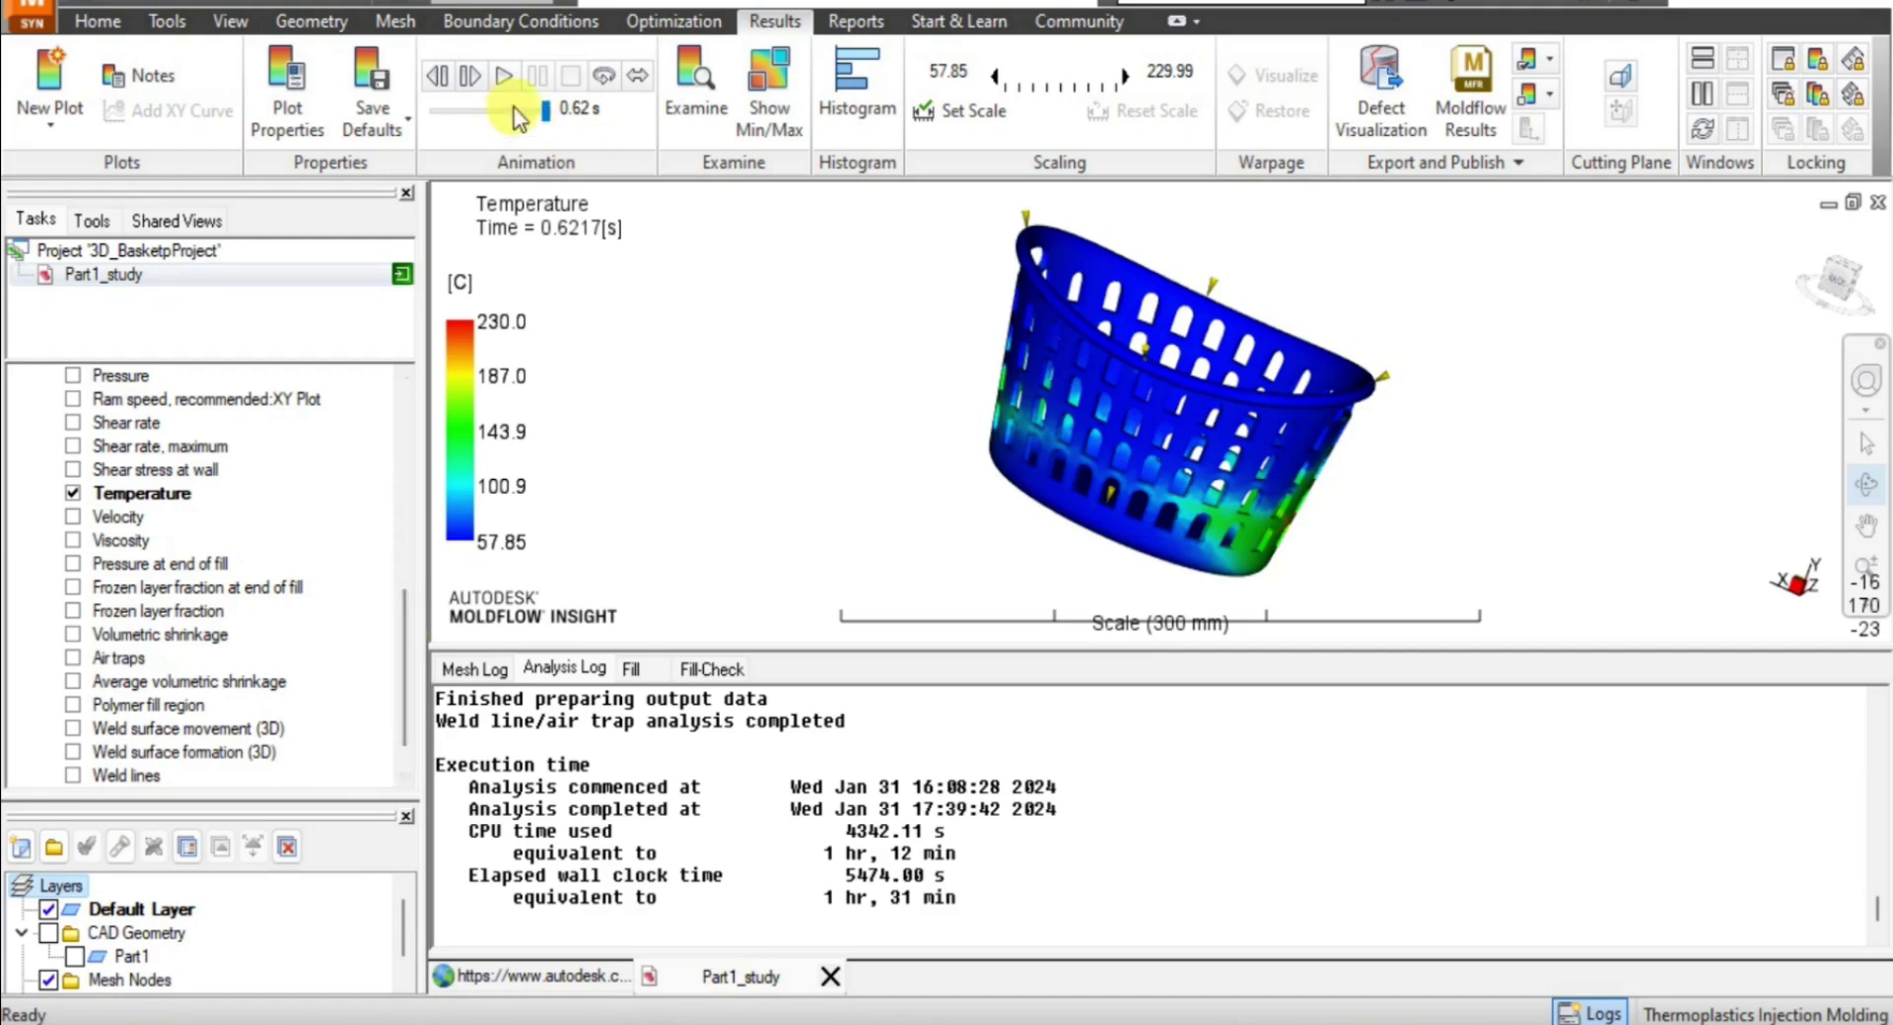
click(502, 75)
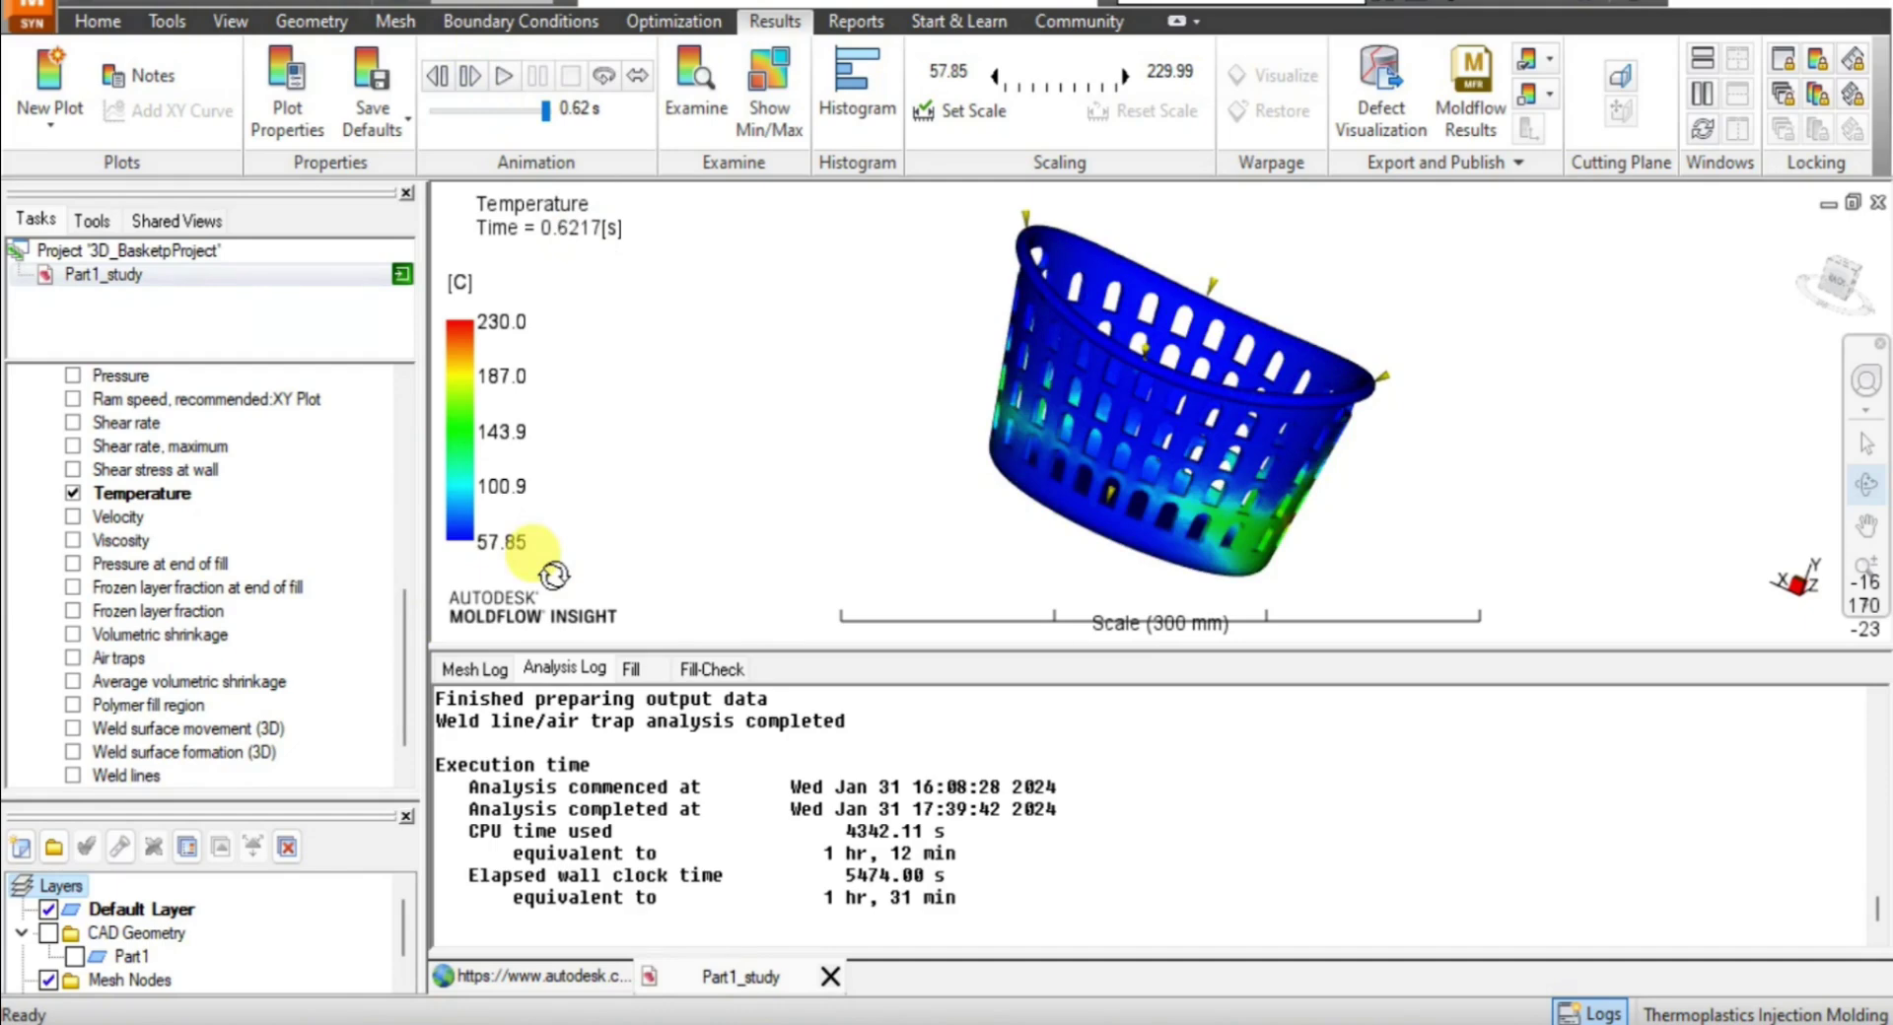
Show the Velocity and Viscosity results and play the animation of each.
click(73, 517)
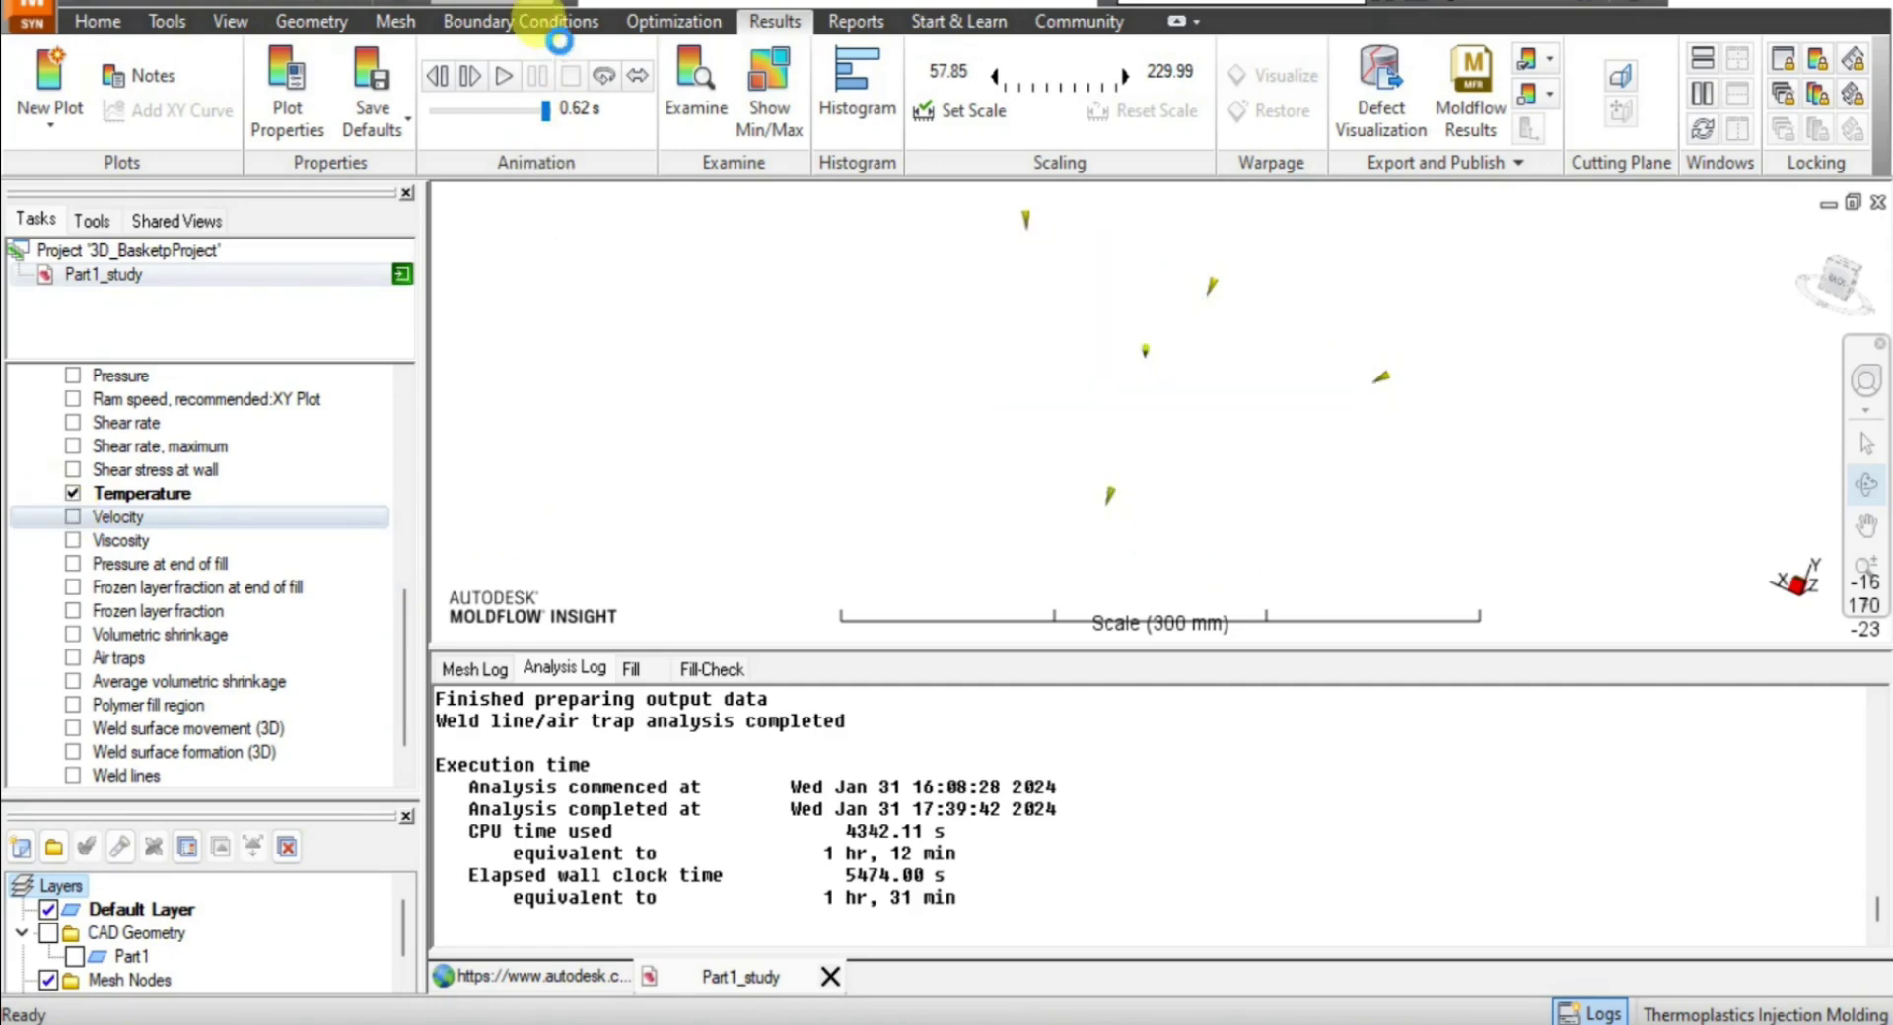
click(505, 81)
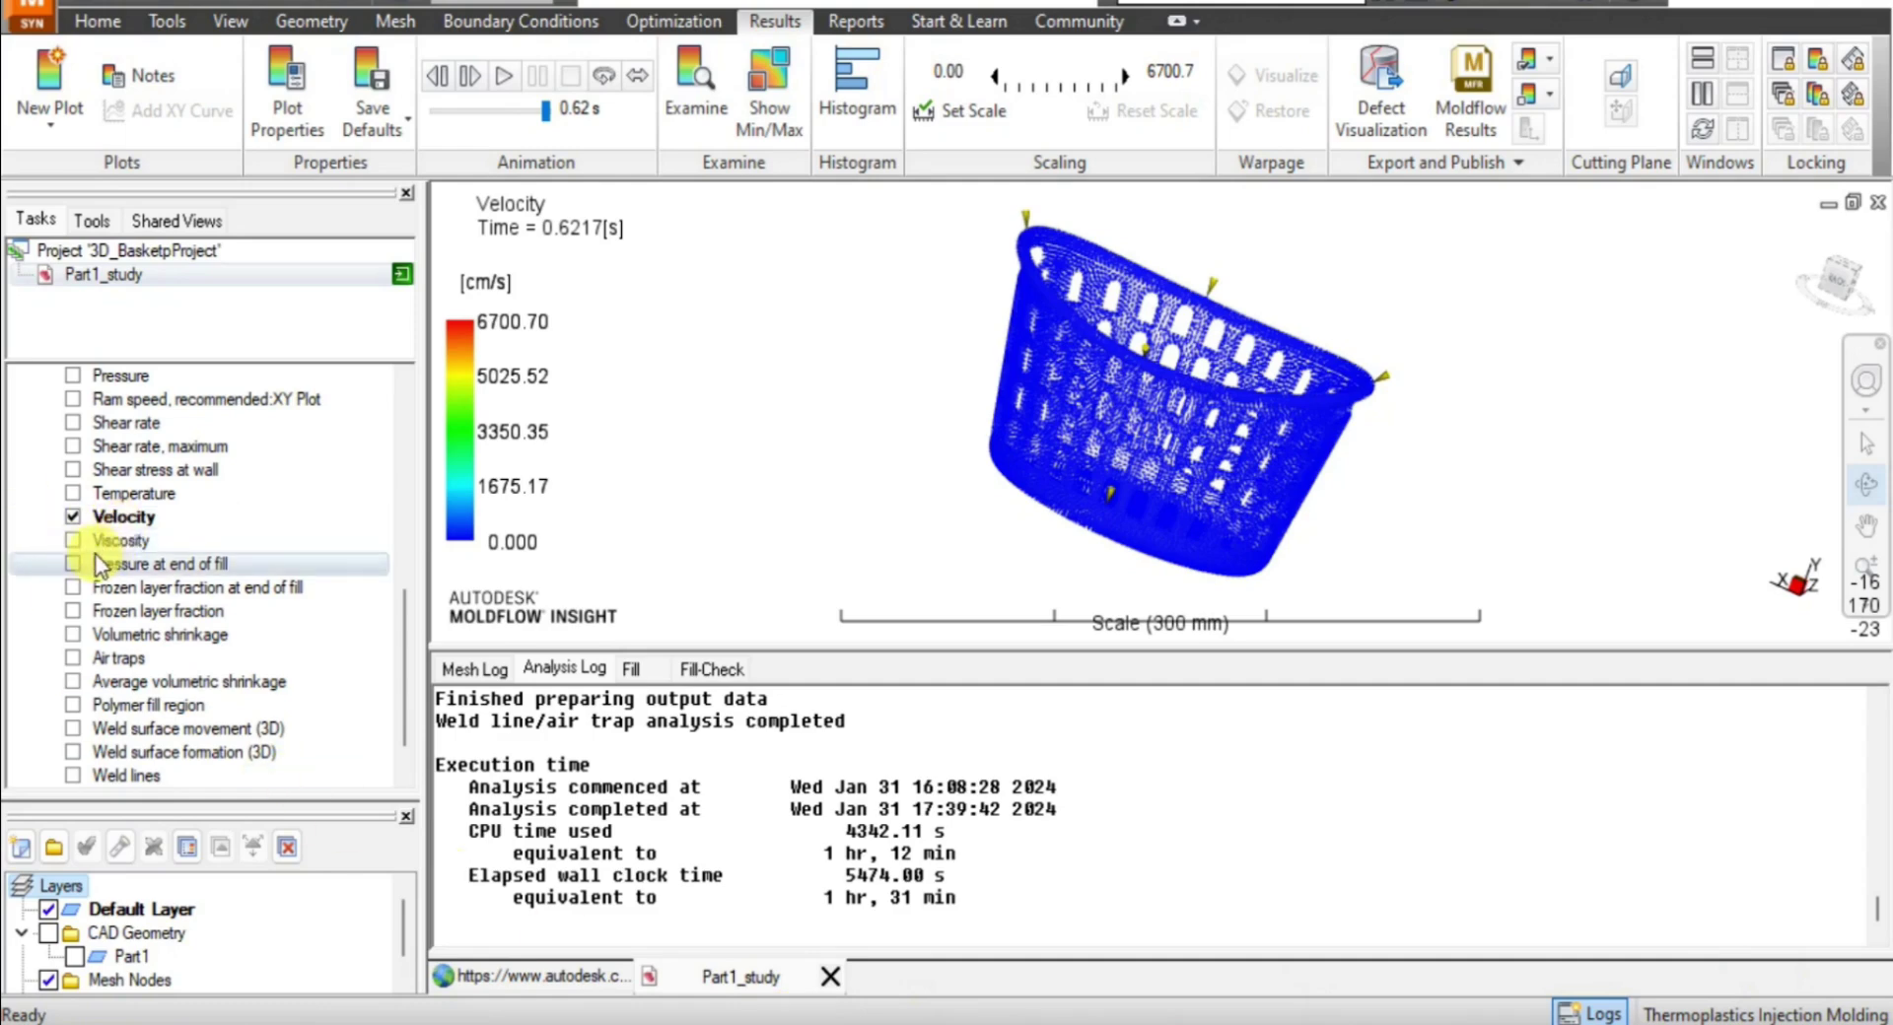
click(73, 539)
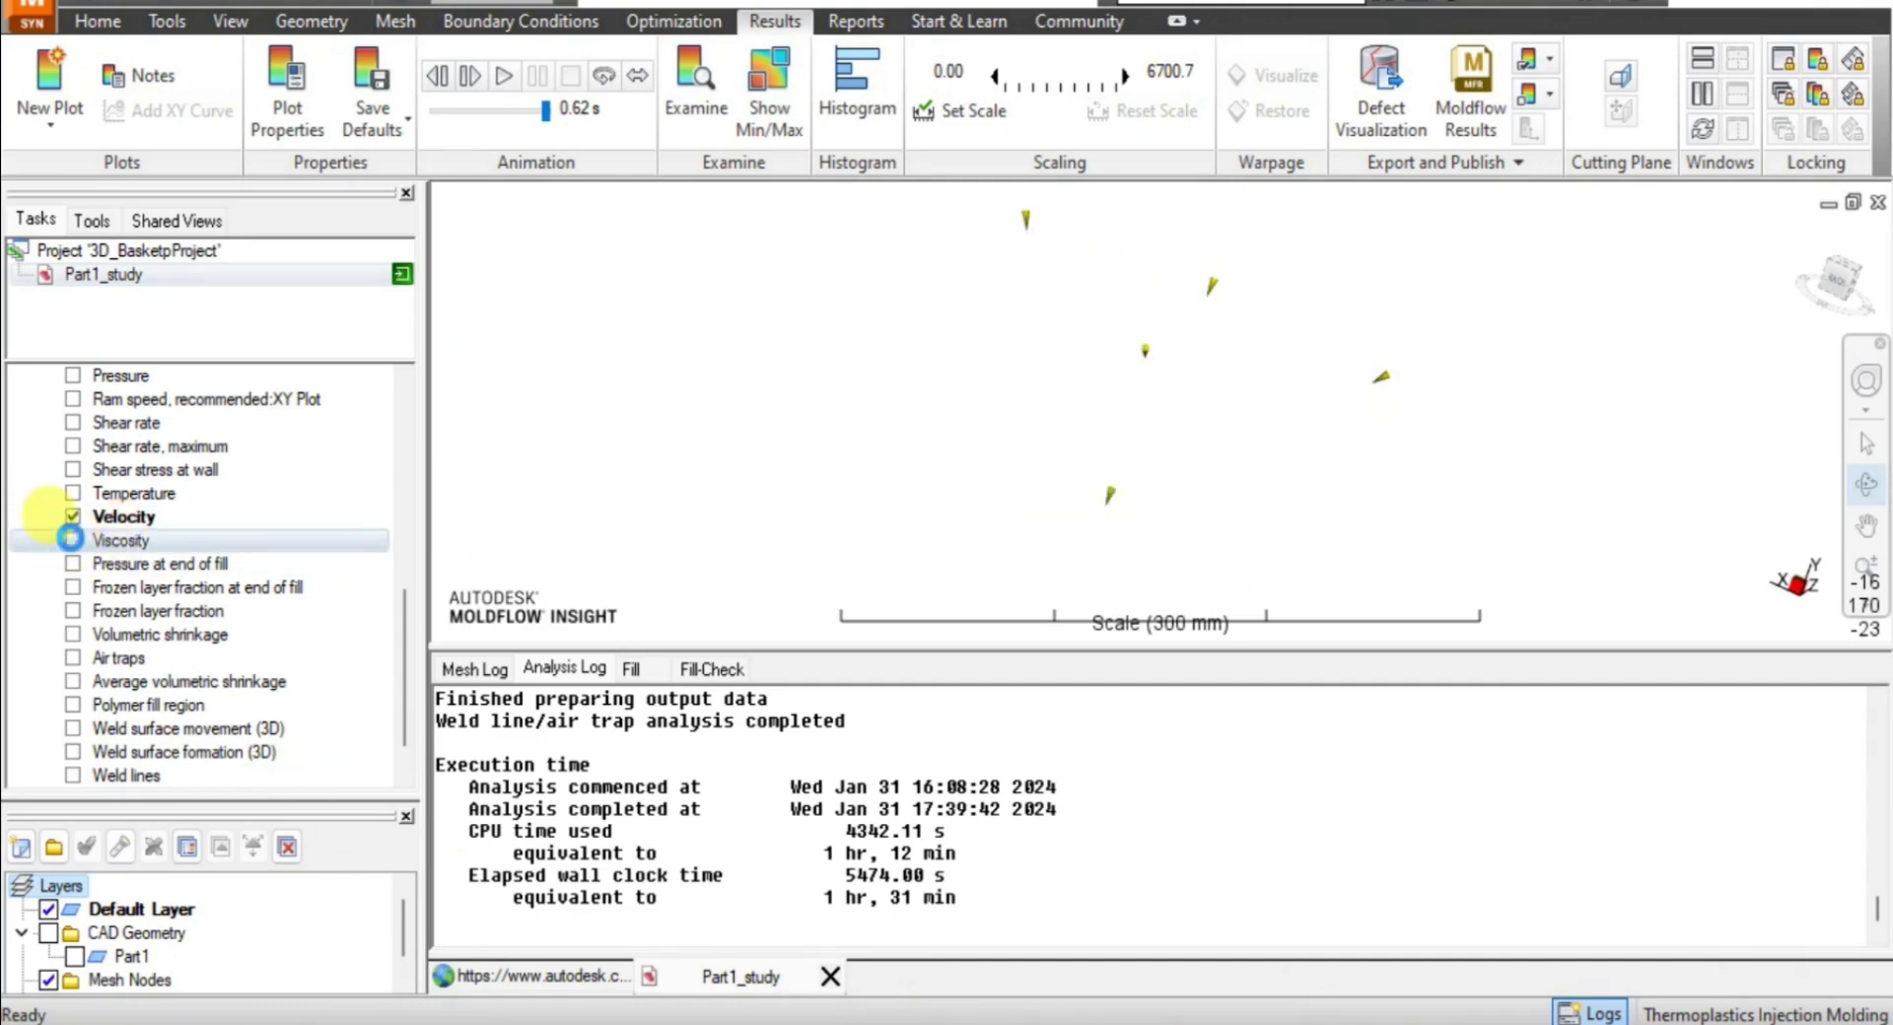
click(501, 79)
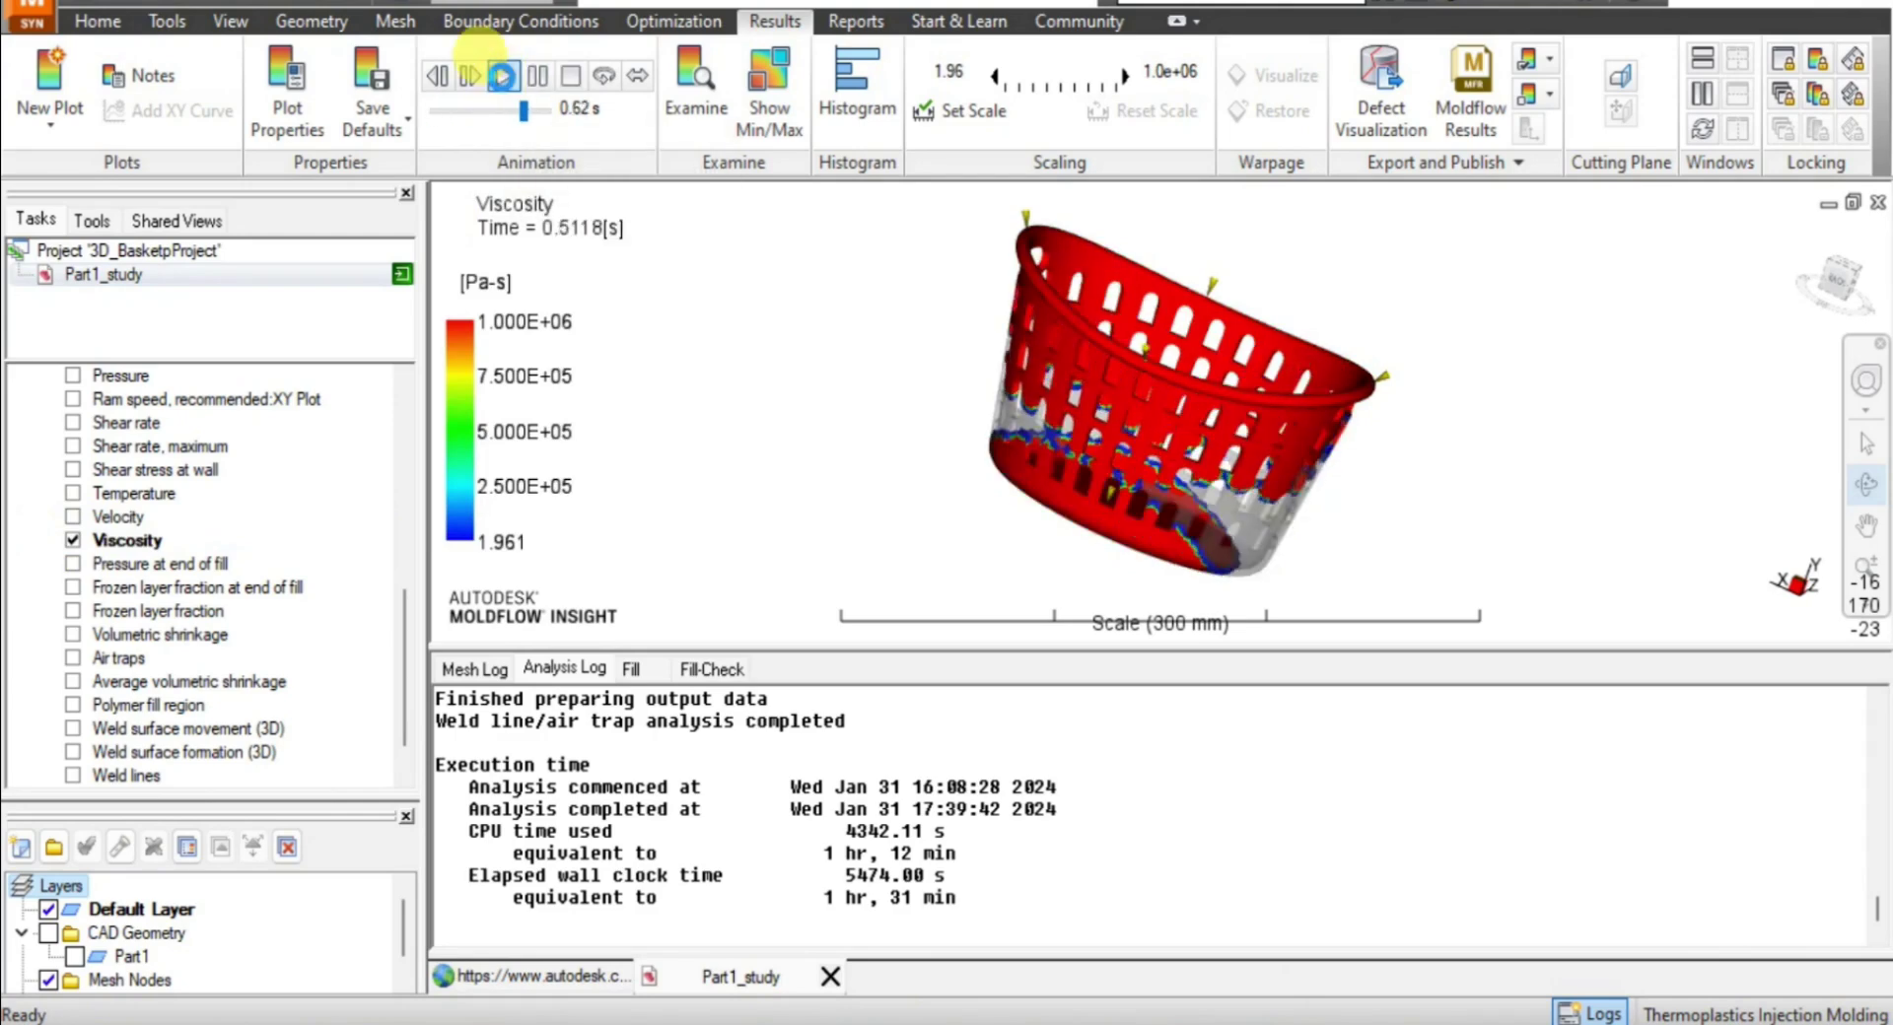
click(503, 81)
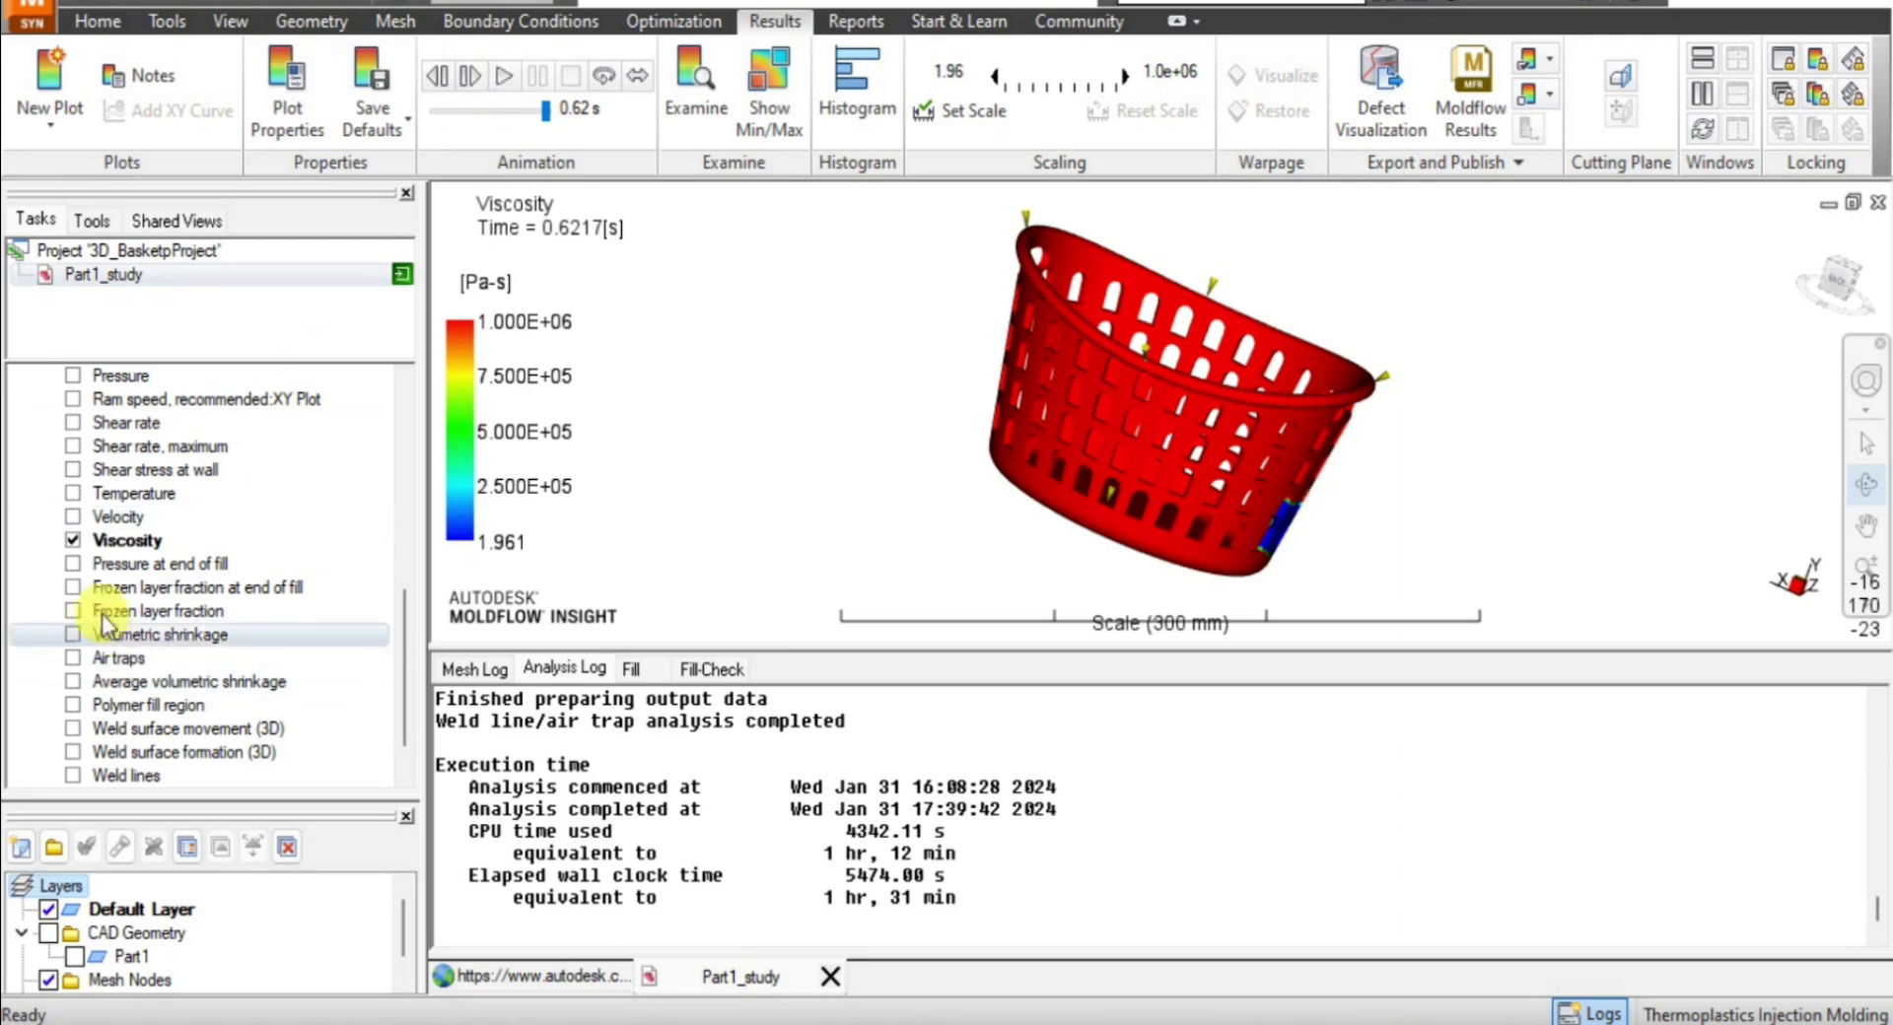
Display Pressure at end of fill, Frozen layer fraction at end of fill and Frozen layer fraction, animating each result.
click(72, 564)
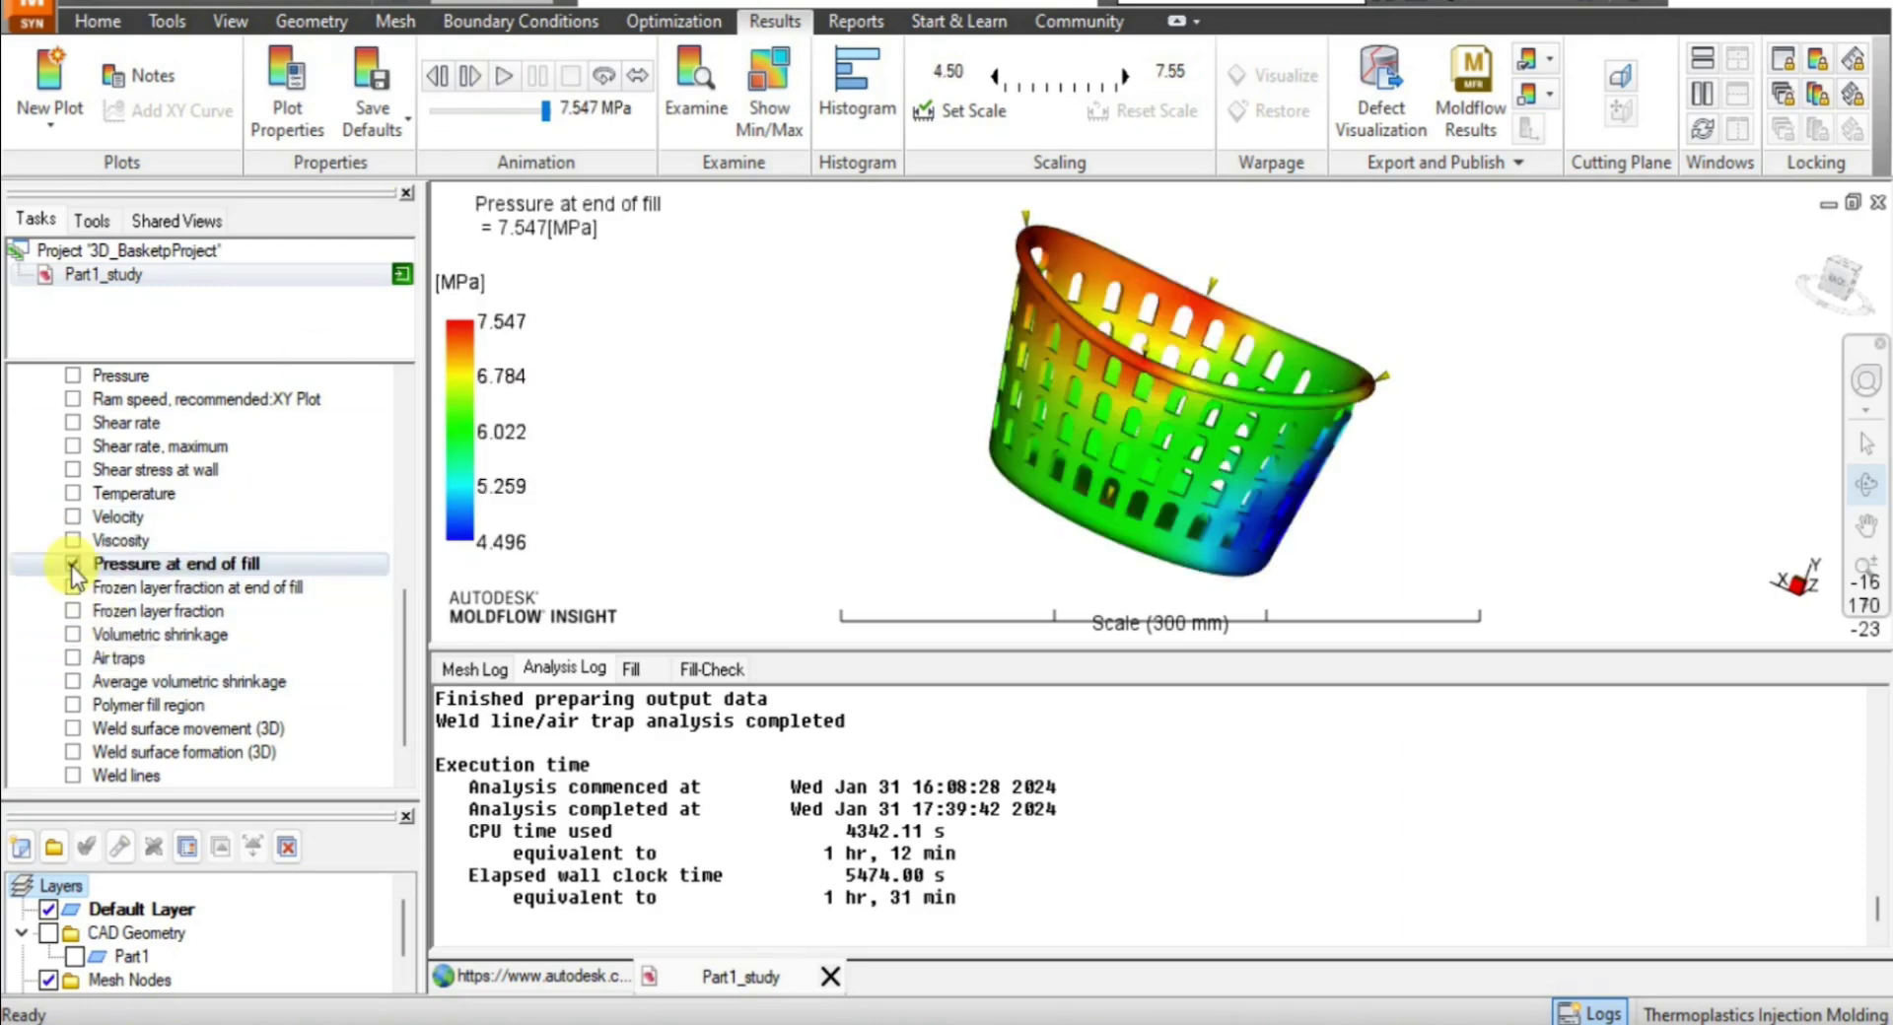
click(507, 83)
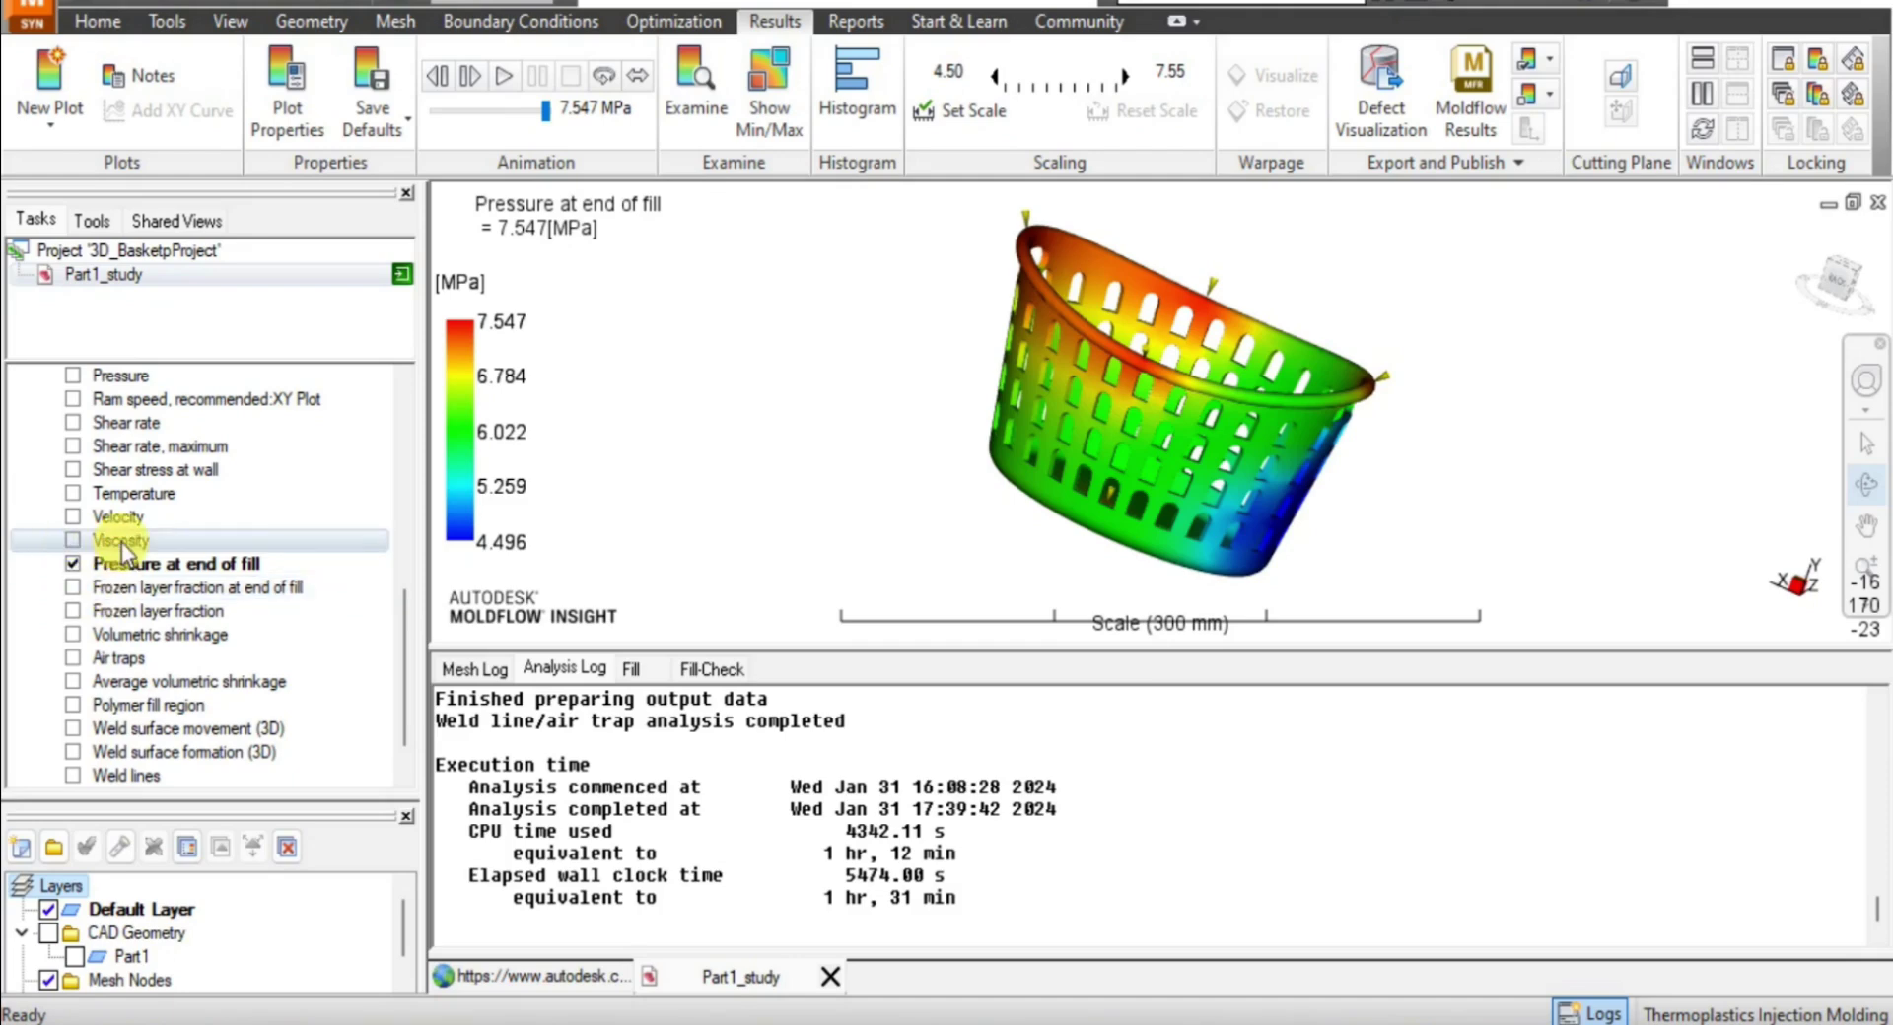
click(71, 592)
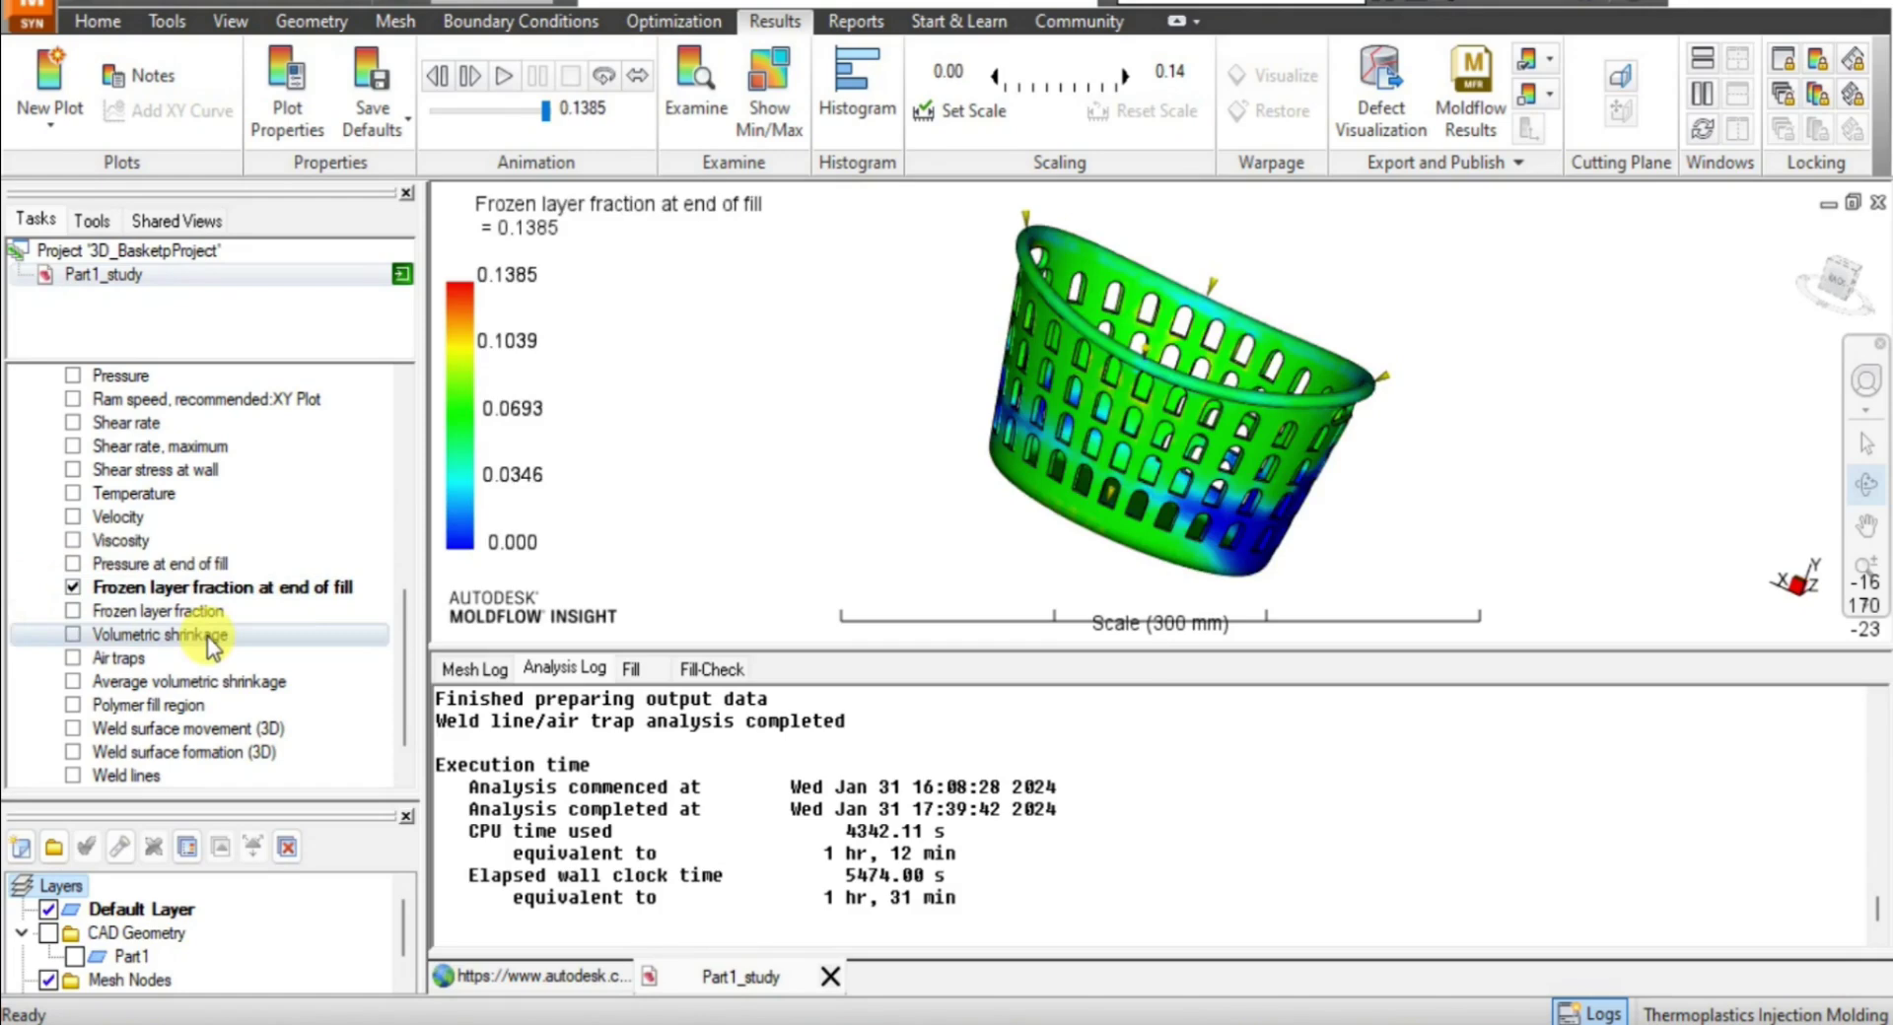
click(501, 76)
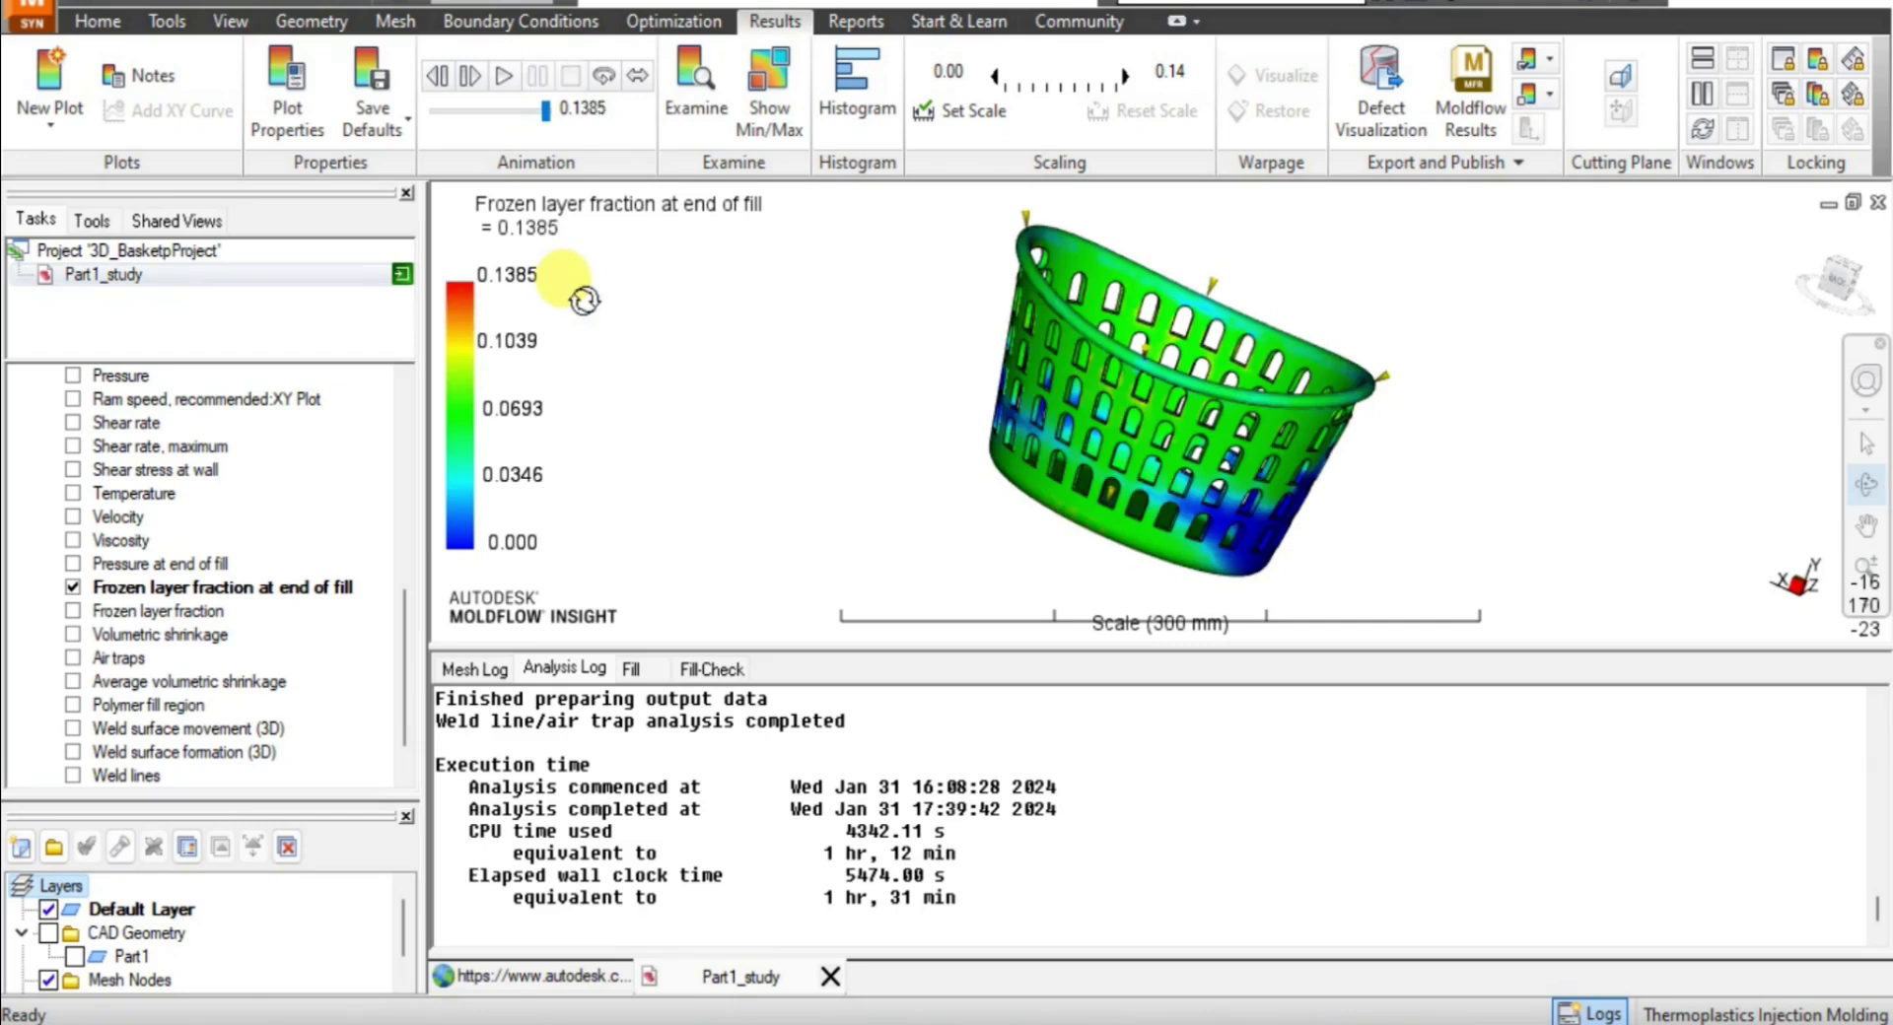
click(73, 612)
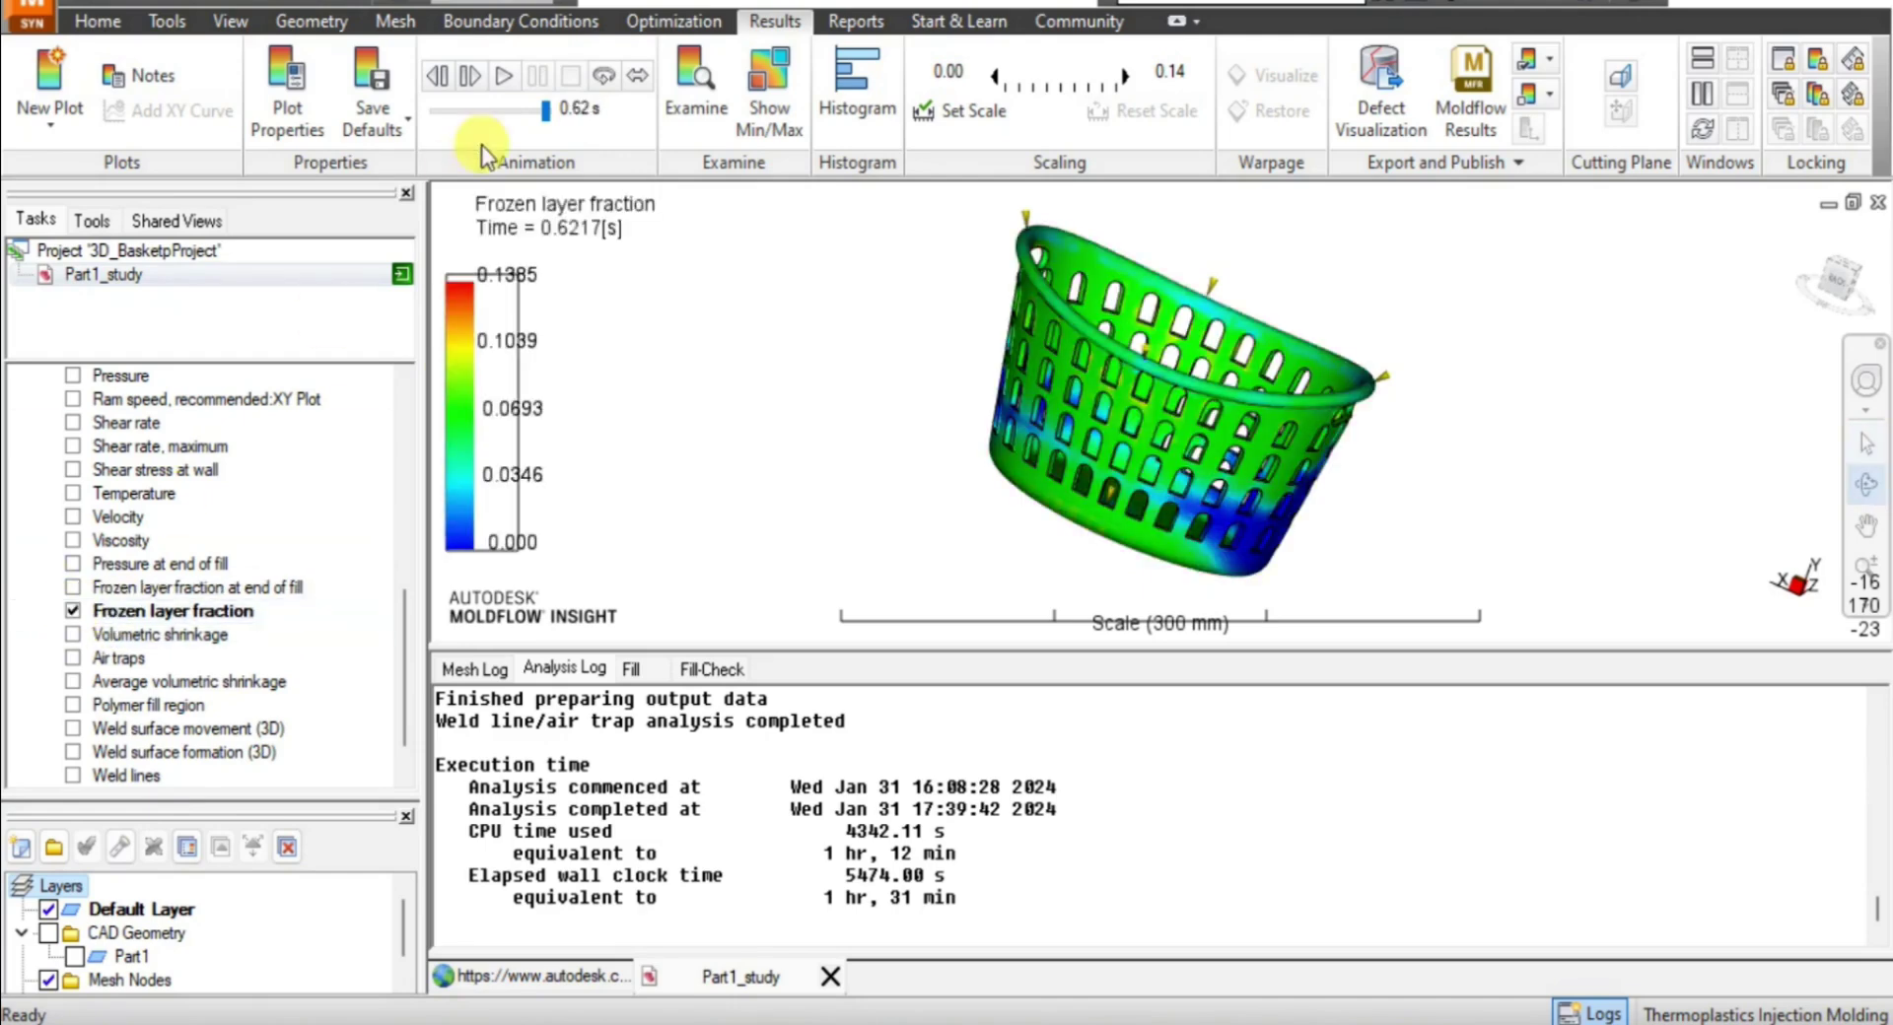
click(501, 77)
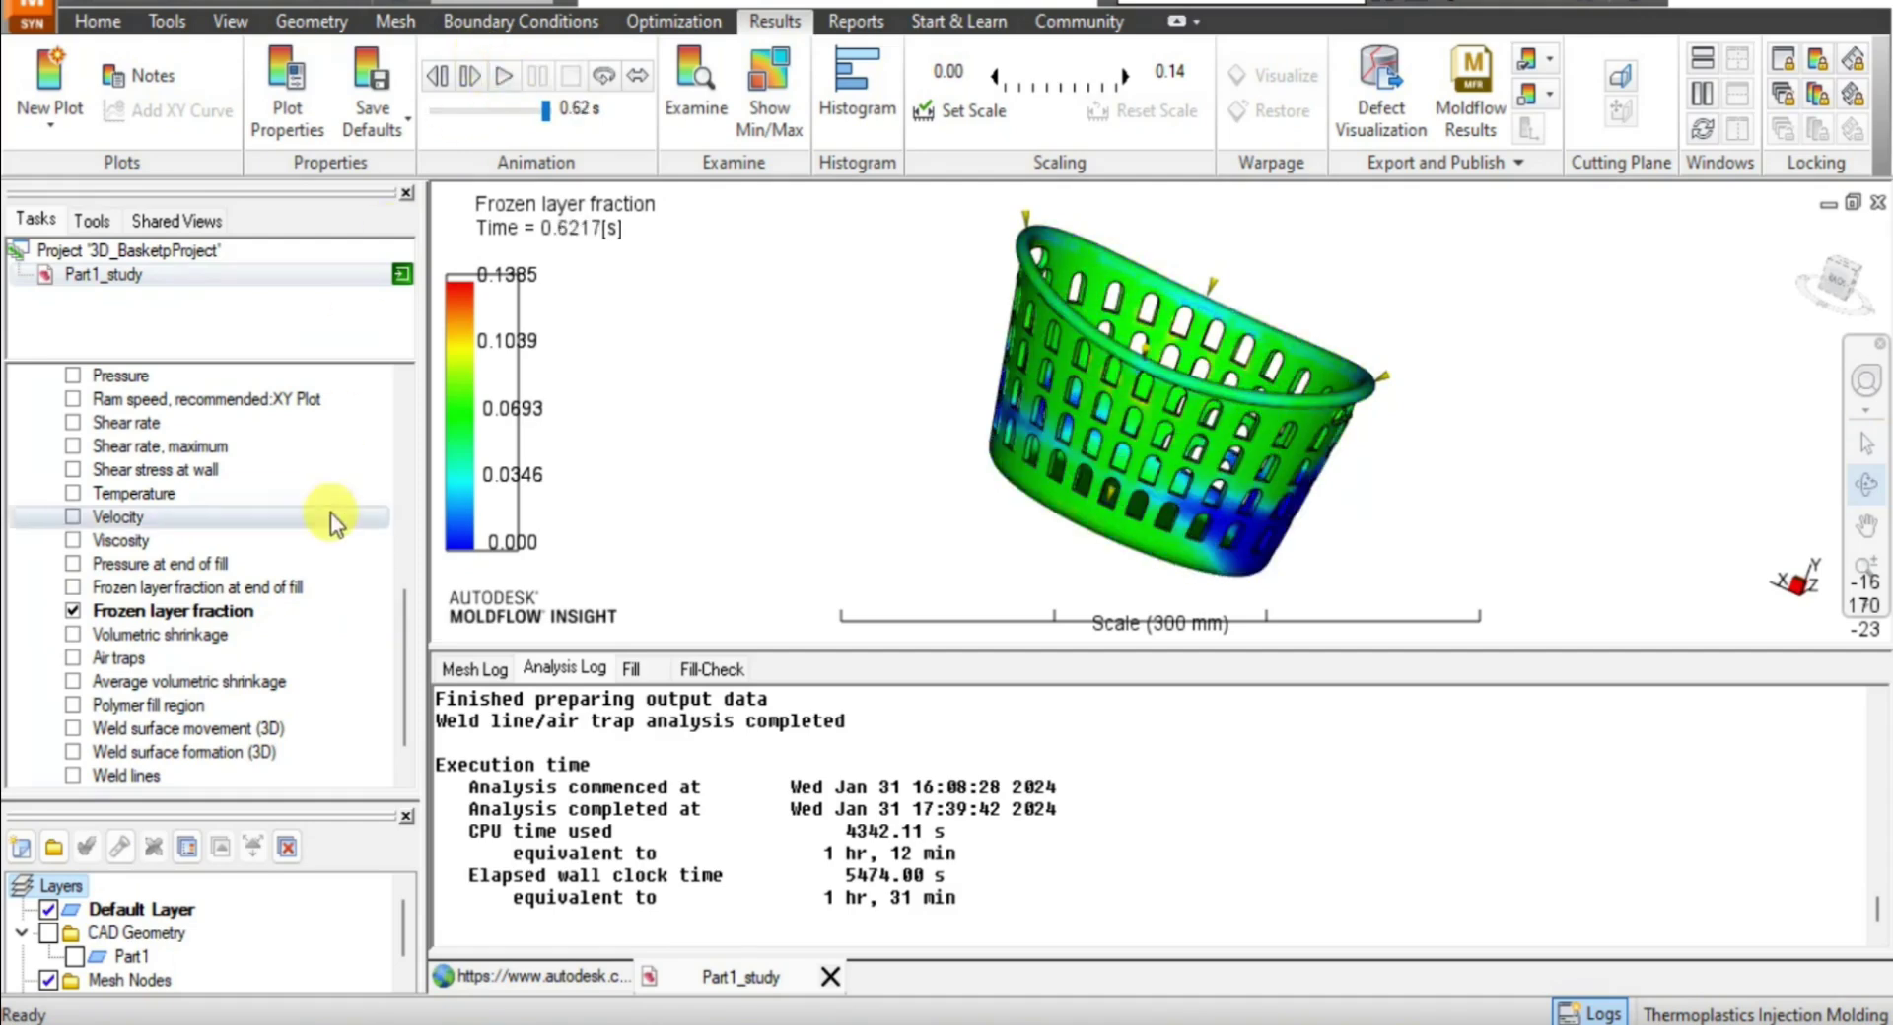
View the Volumetric shrinkage, Air traps and Average volumetric shrinkage results on the basket.
click(71, 636)
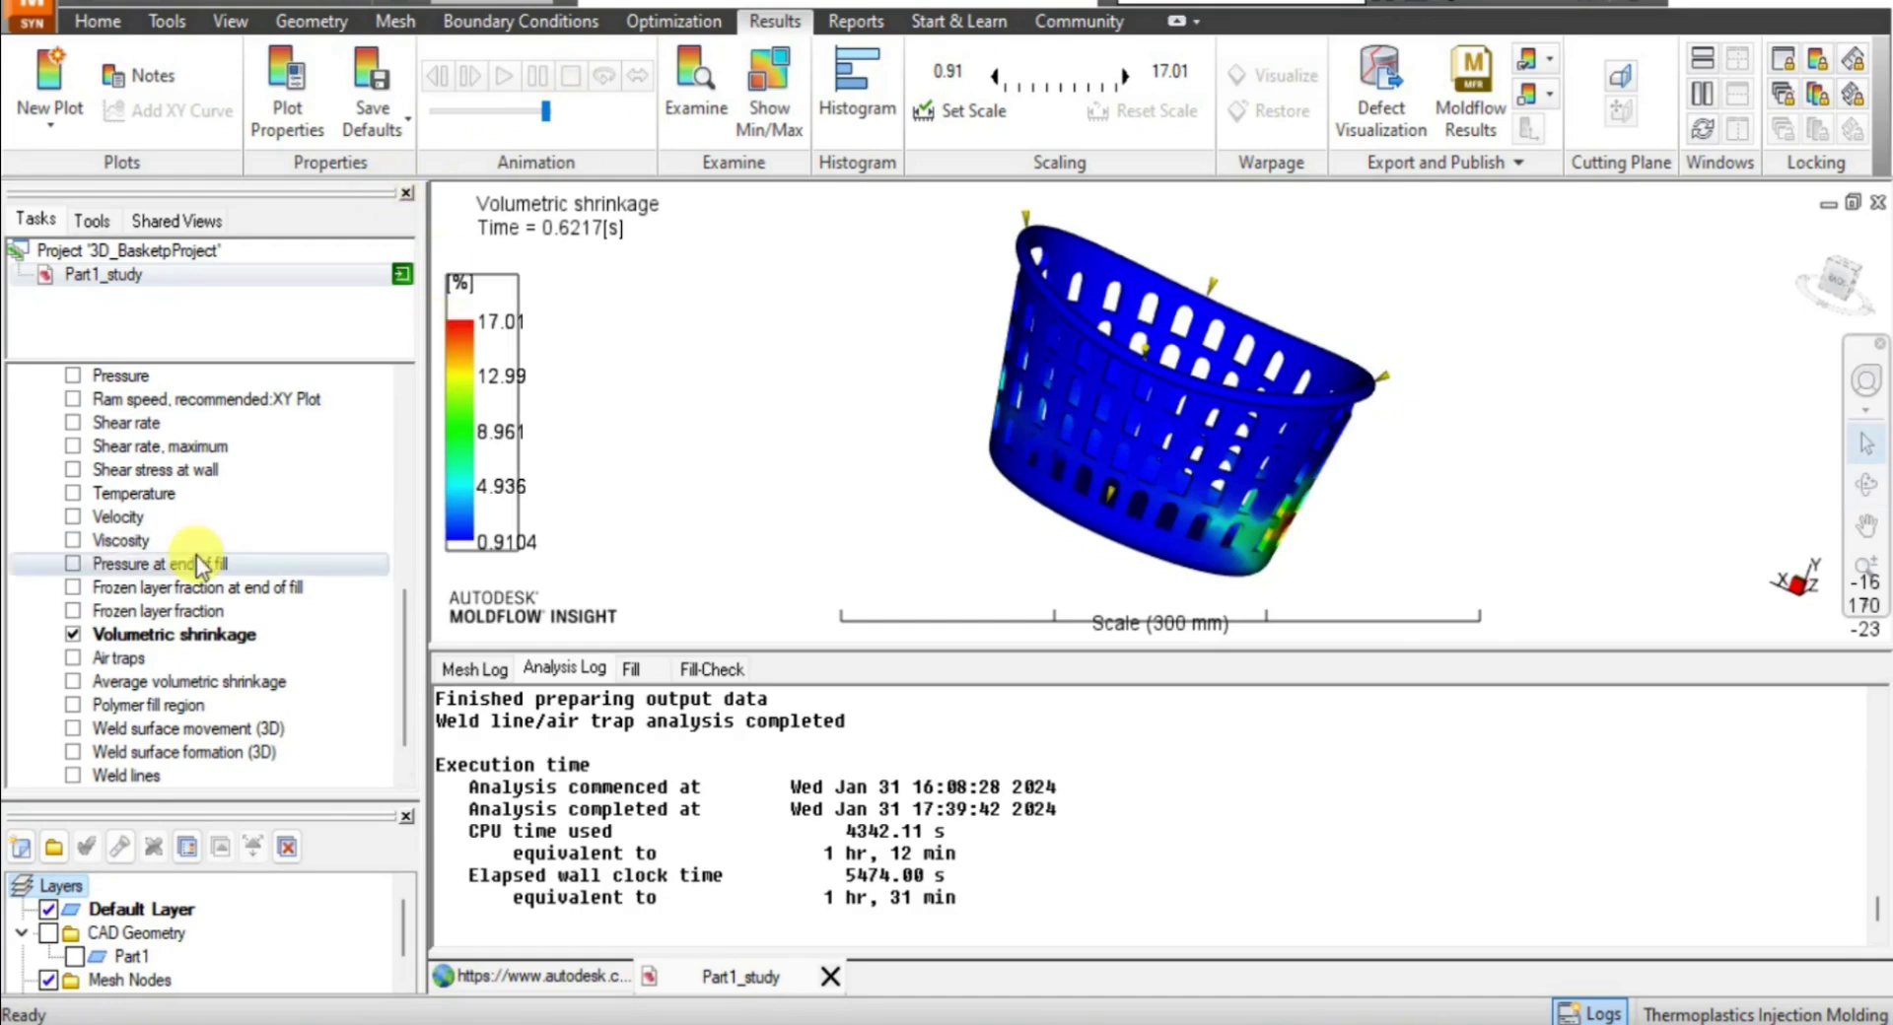
click(72, 658)
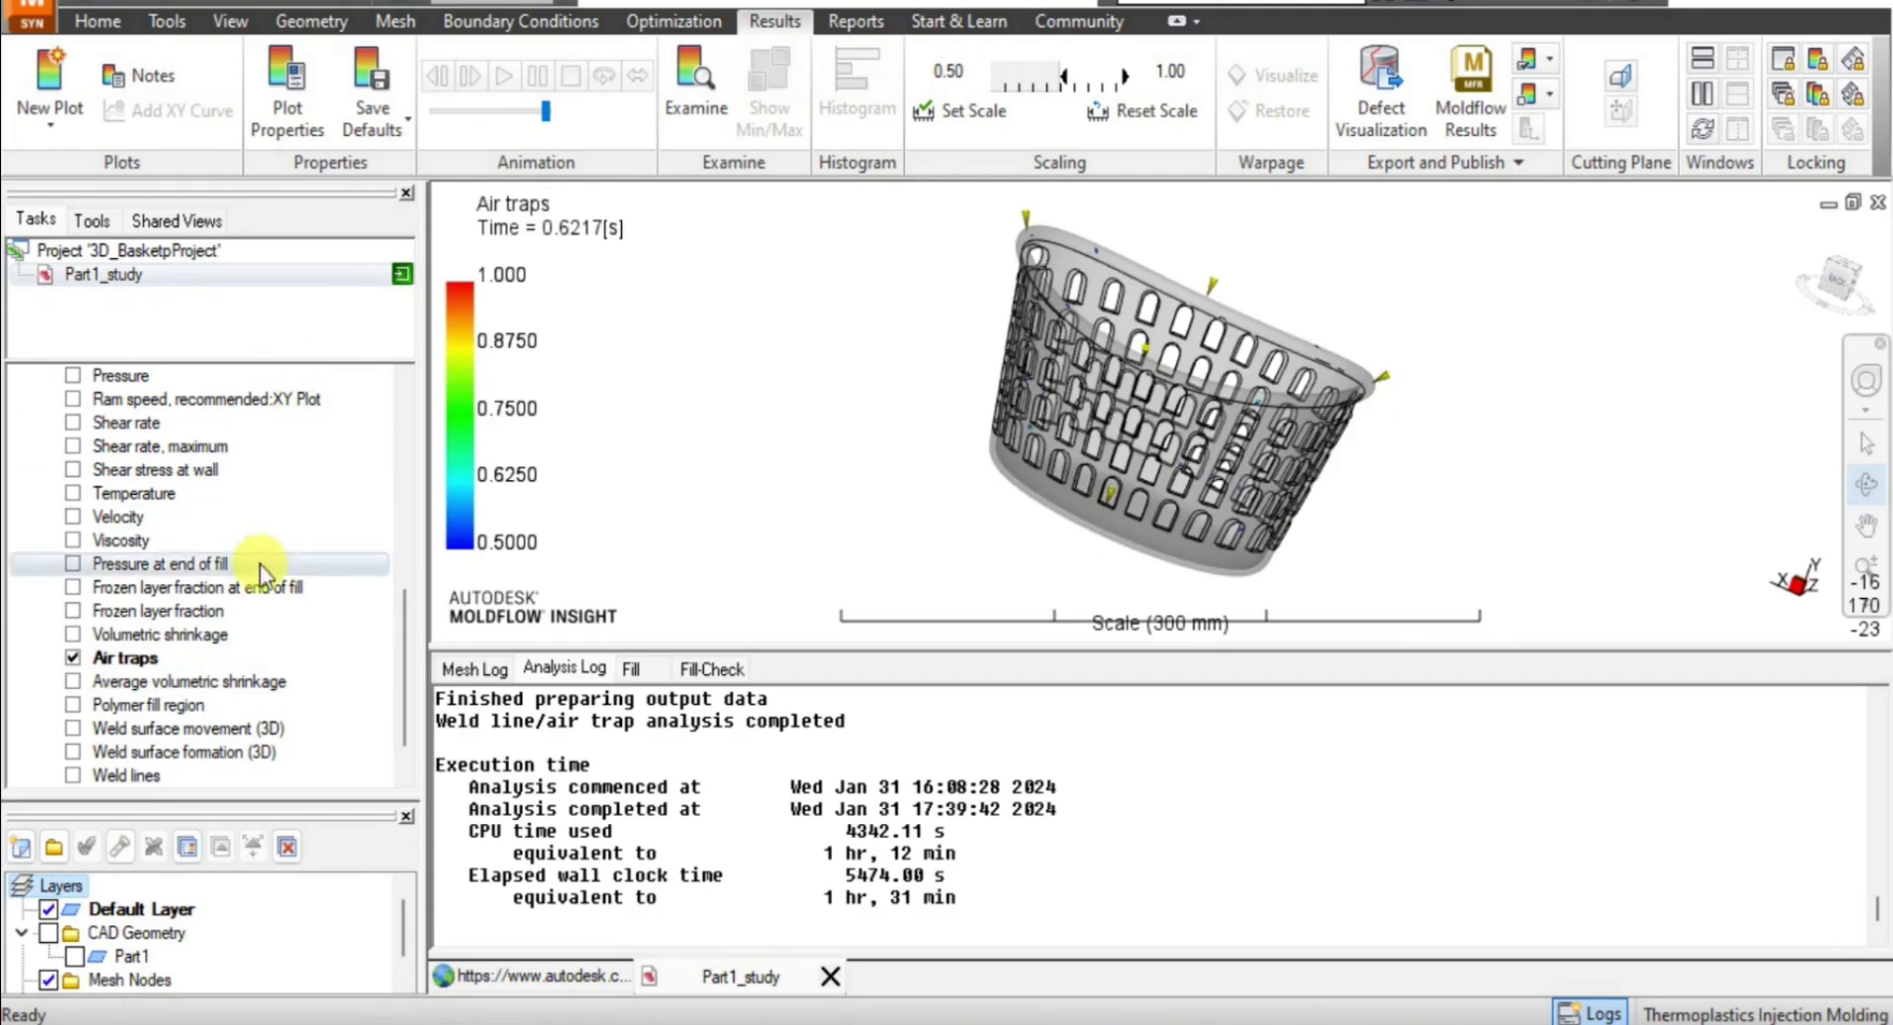
click(73, 682)
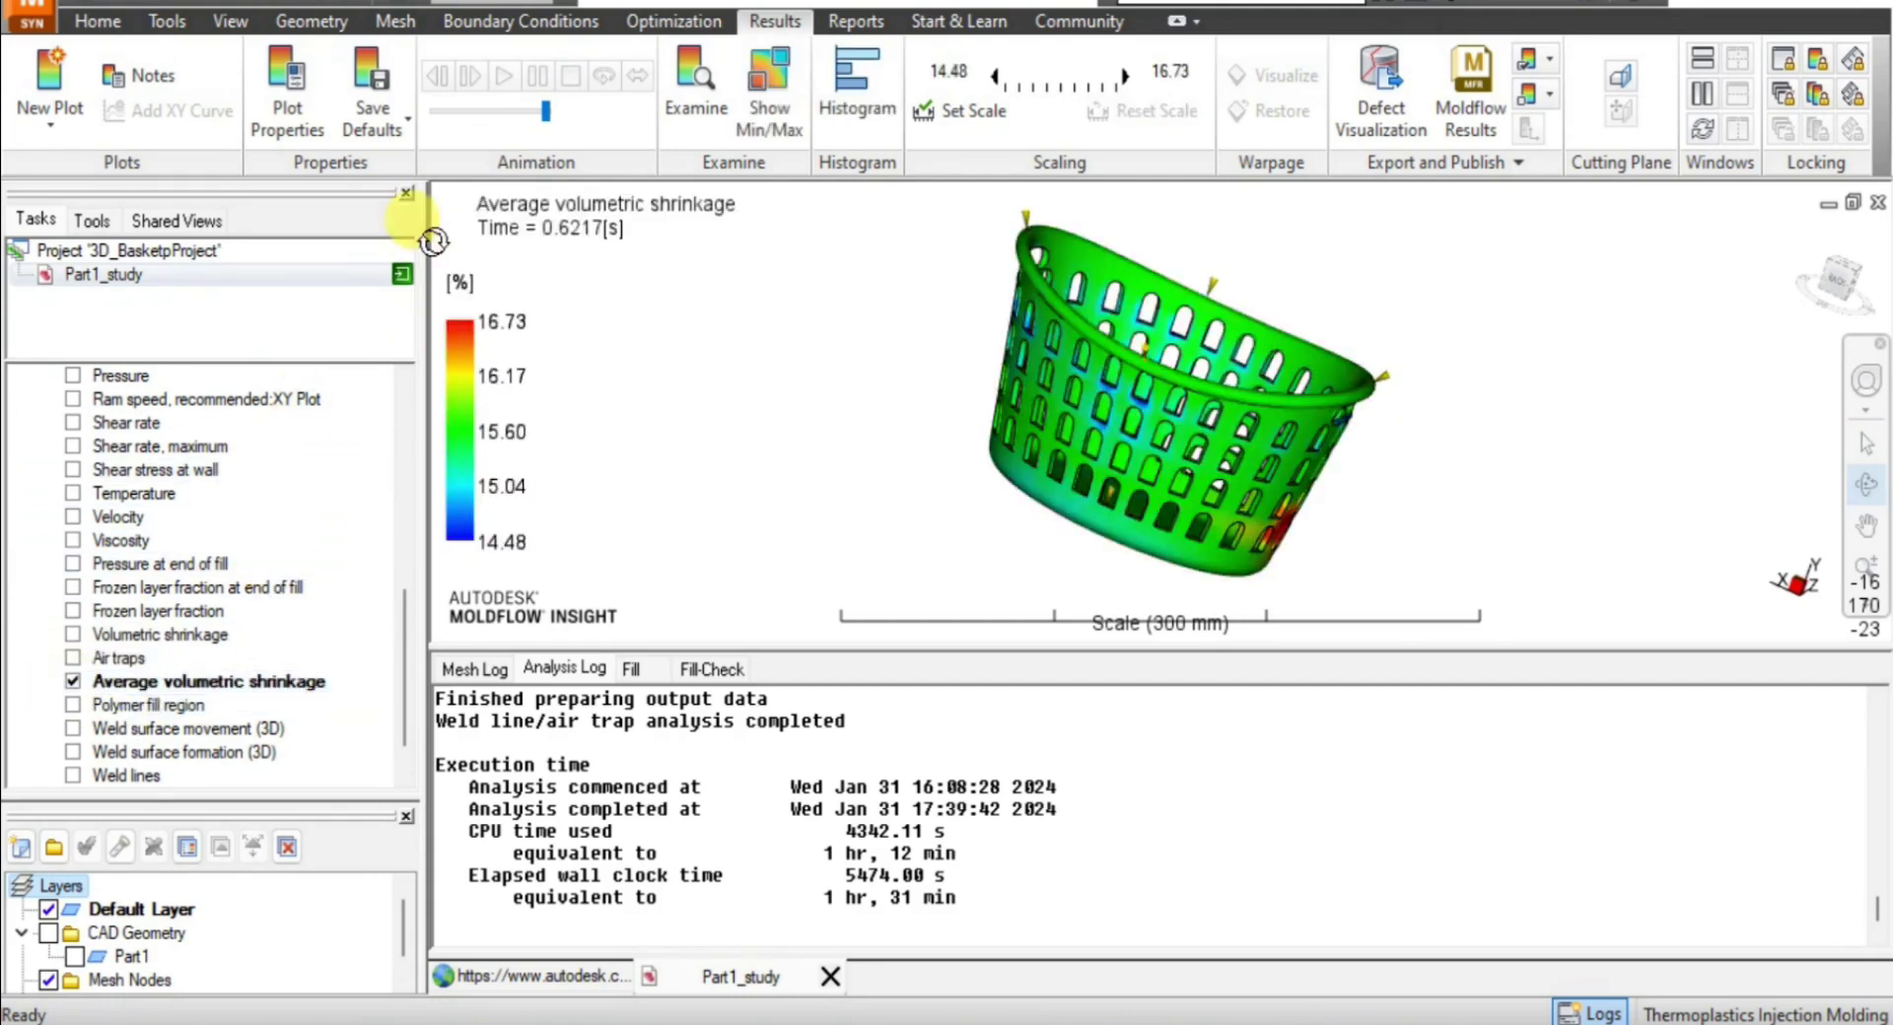
Display the Polymer fill region and Weld surface movement (3D) results and play their animations.
click(73, 704)
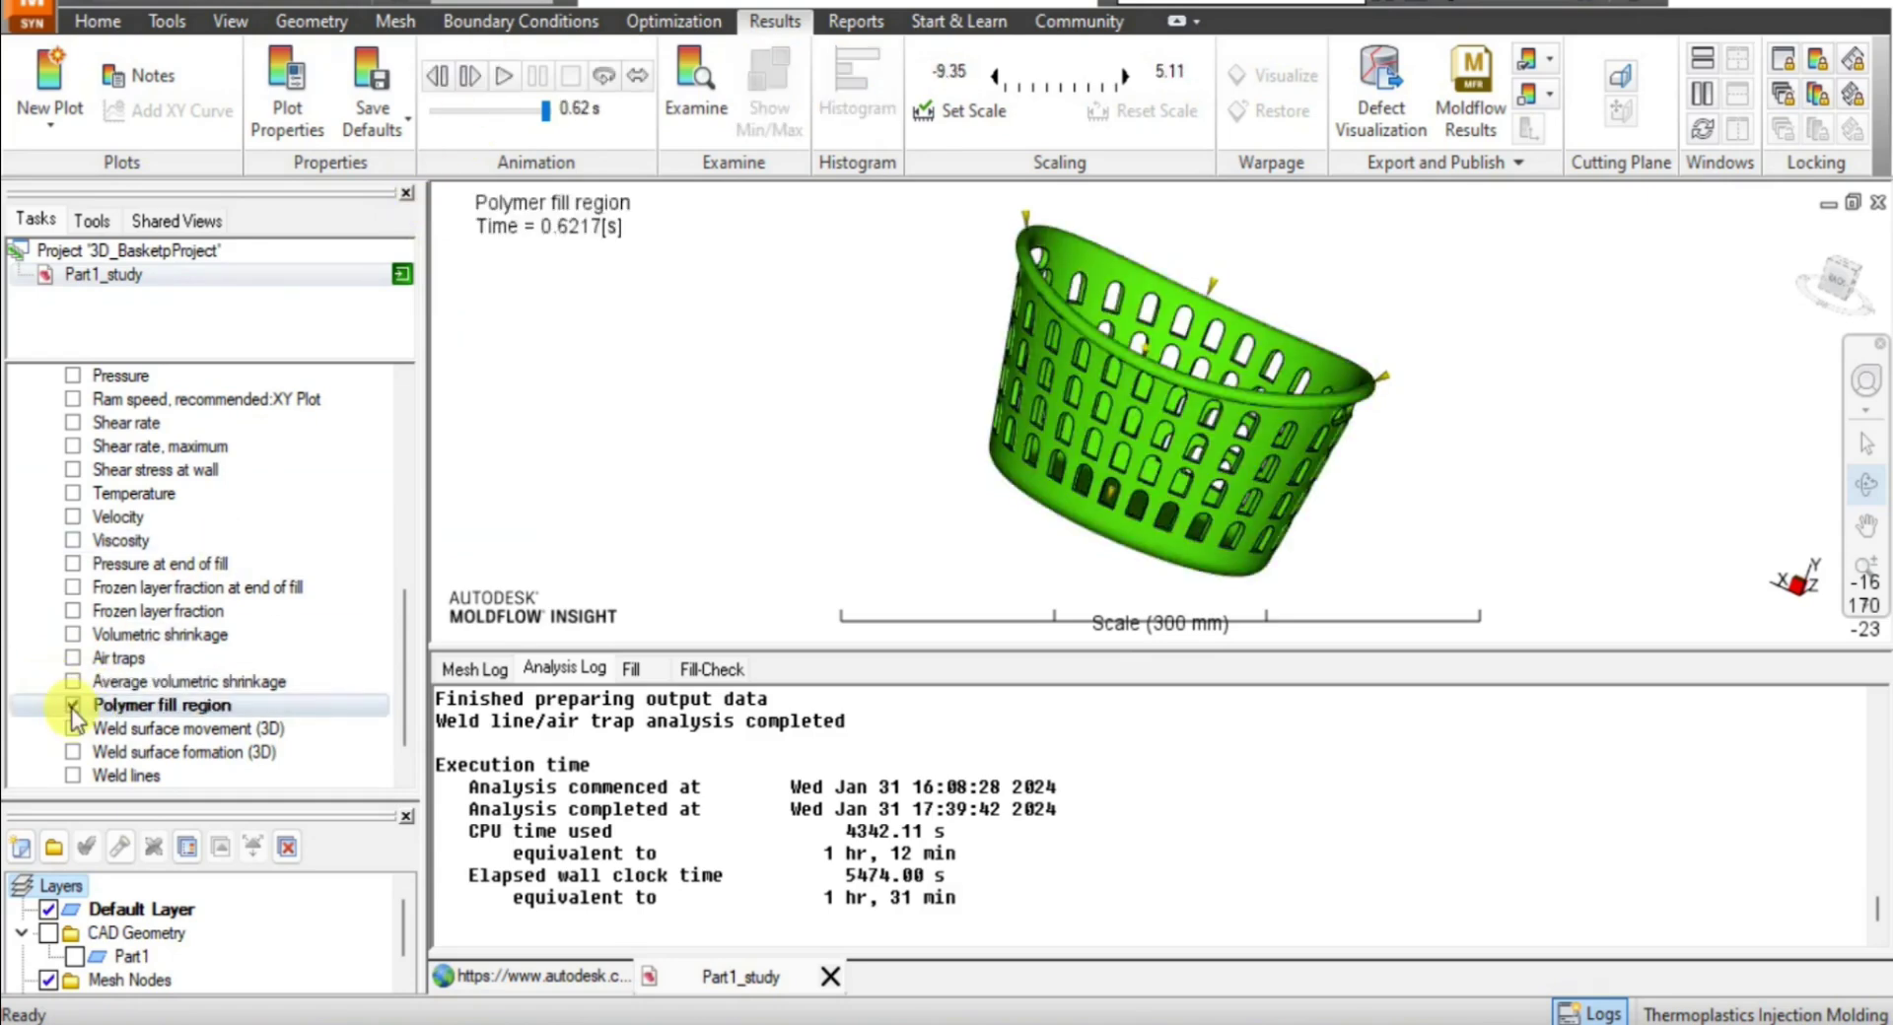
click(503, 75)
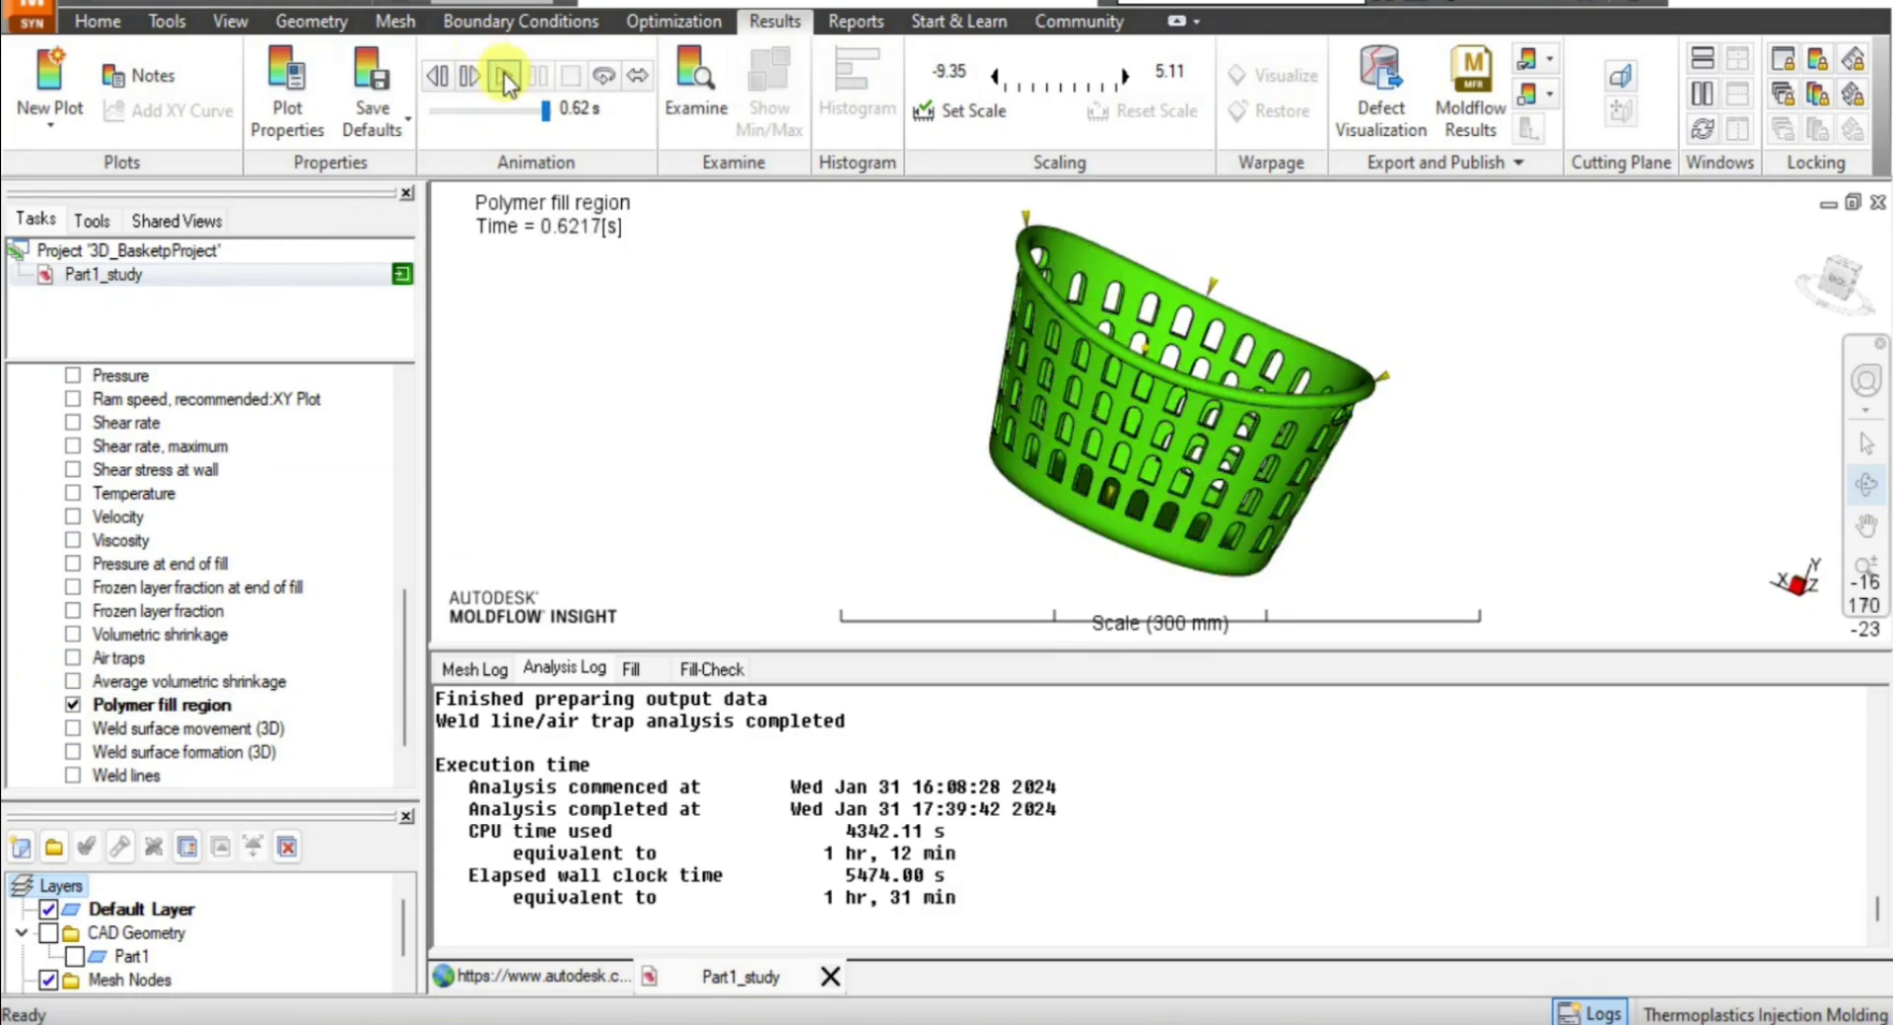
click(73, 729)
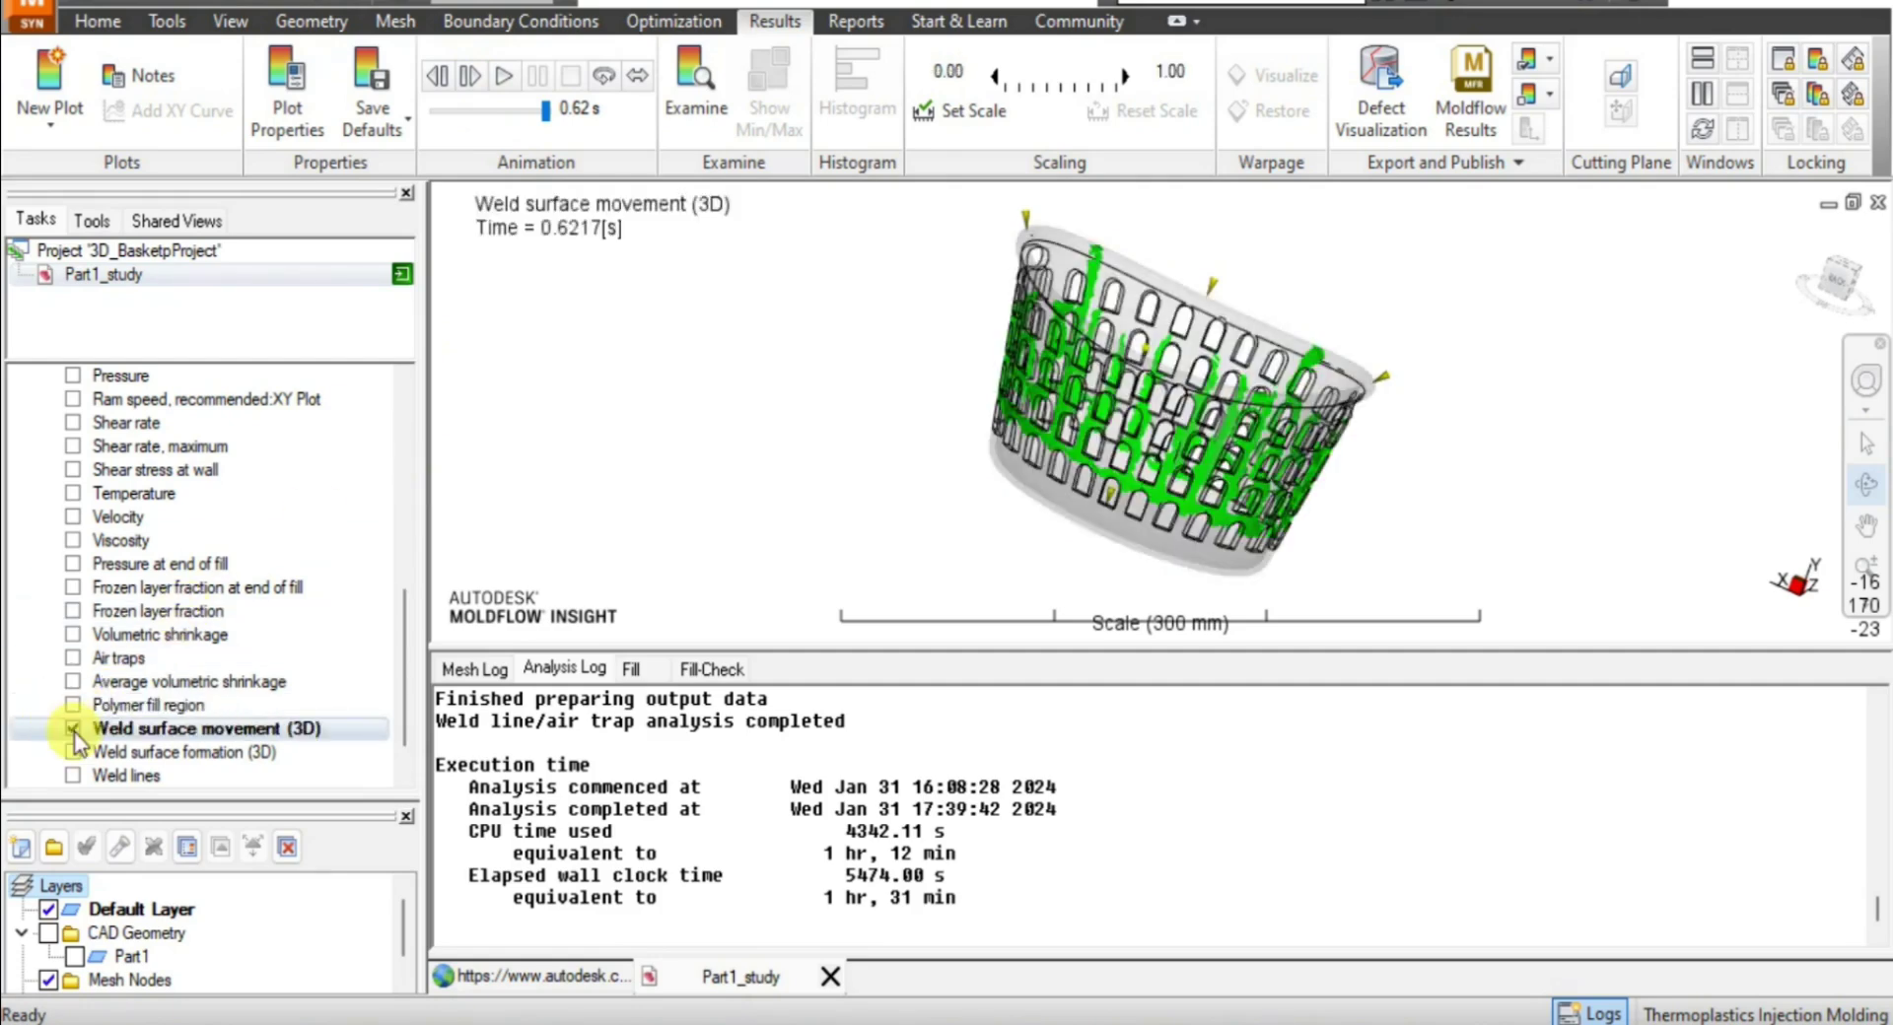
click(502, 76)
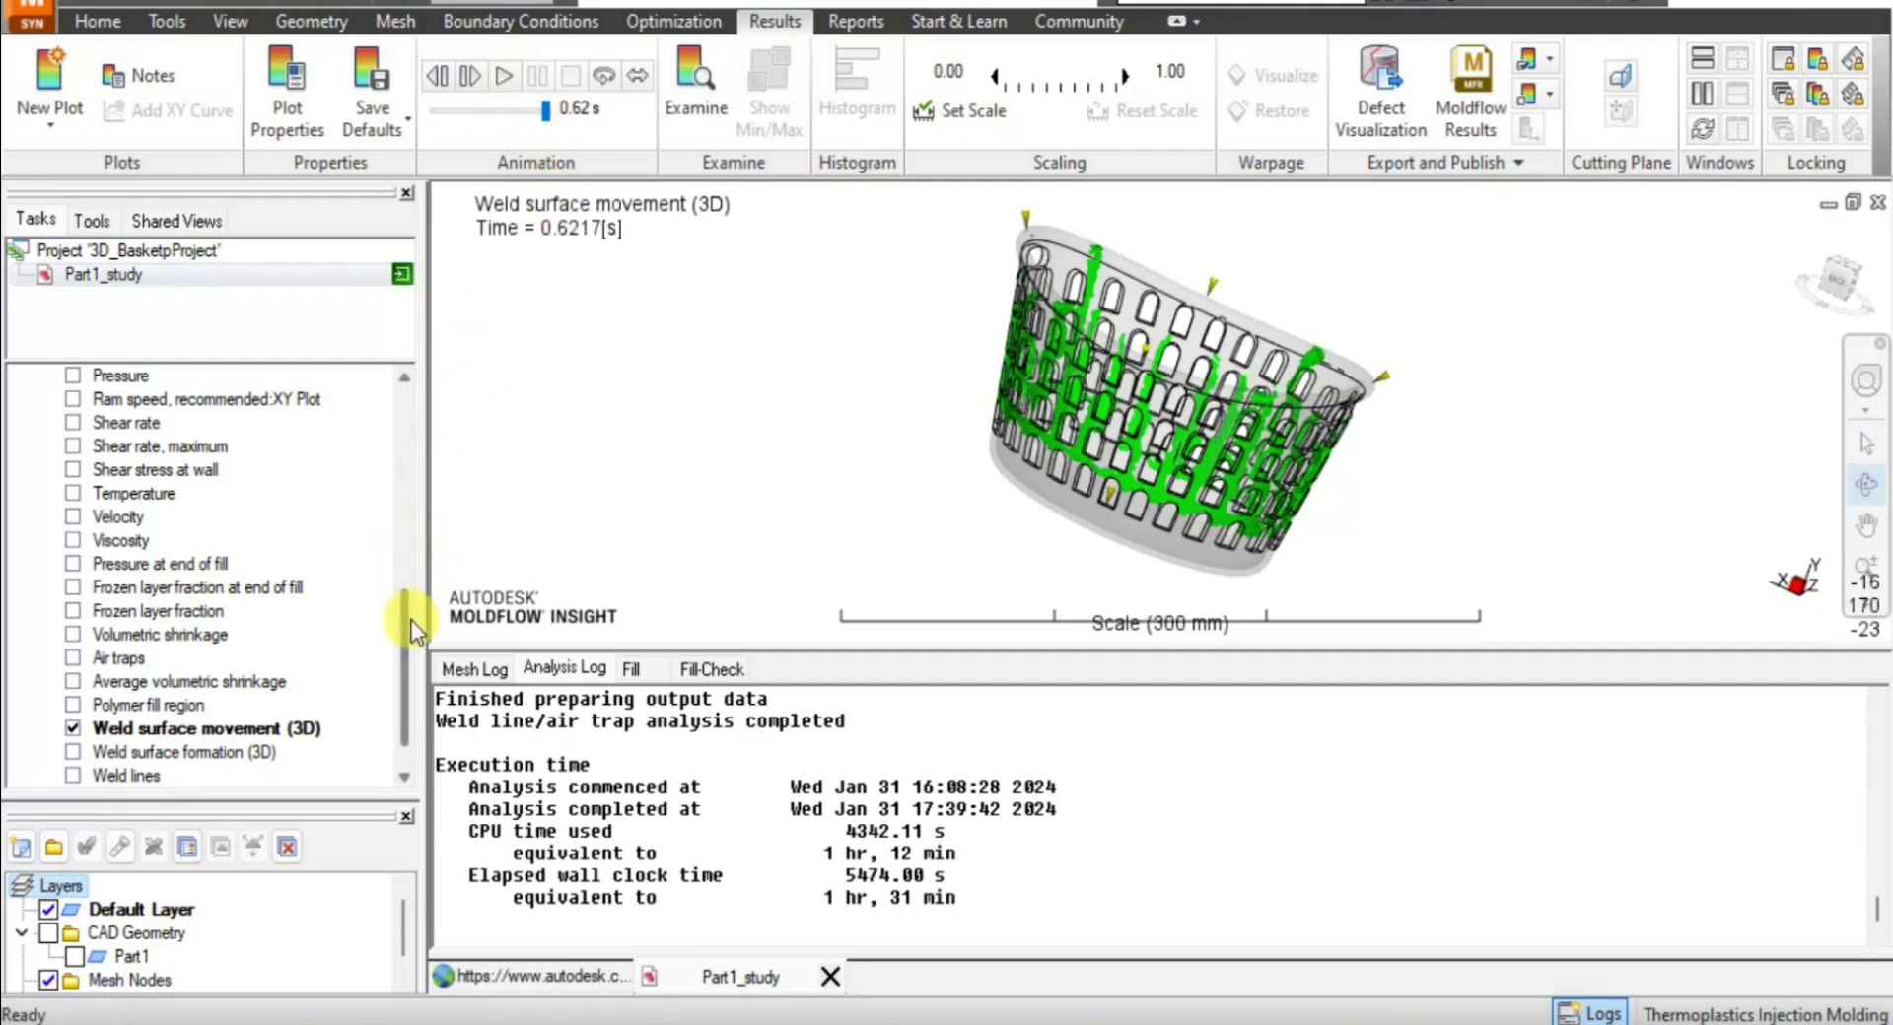
Display the Weld surface formation (3D) and Weld lines results and animate each of them.
scroll(411, 625, down, 1)
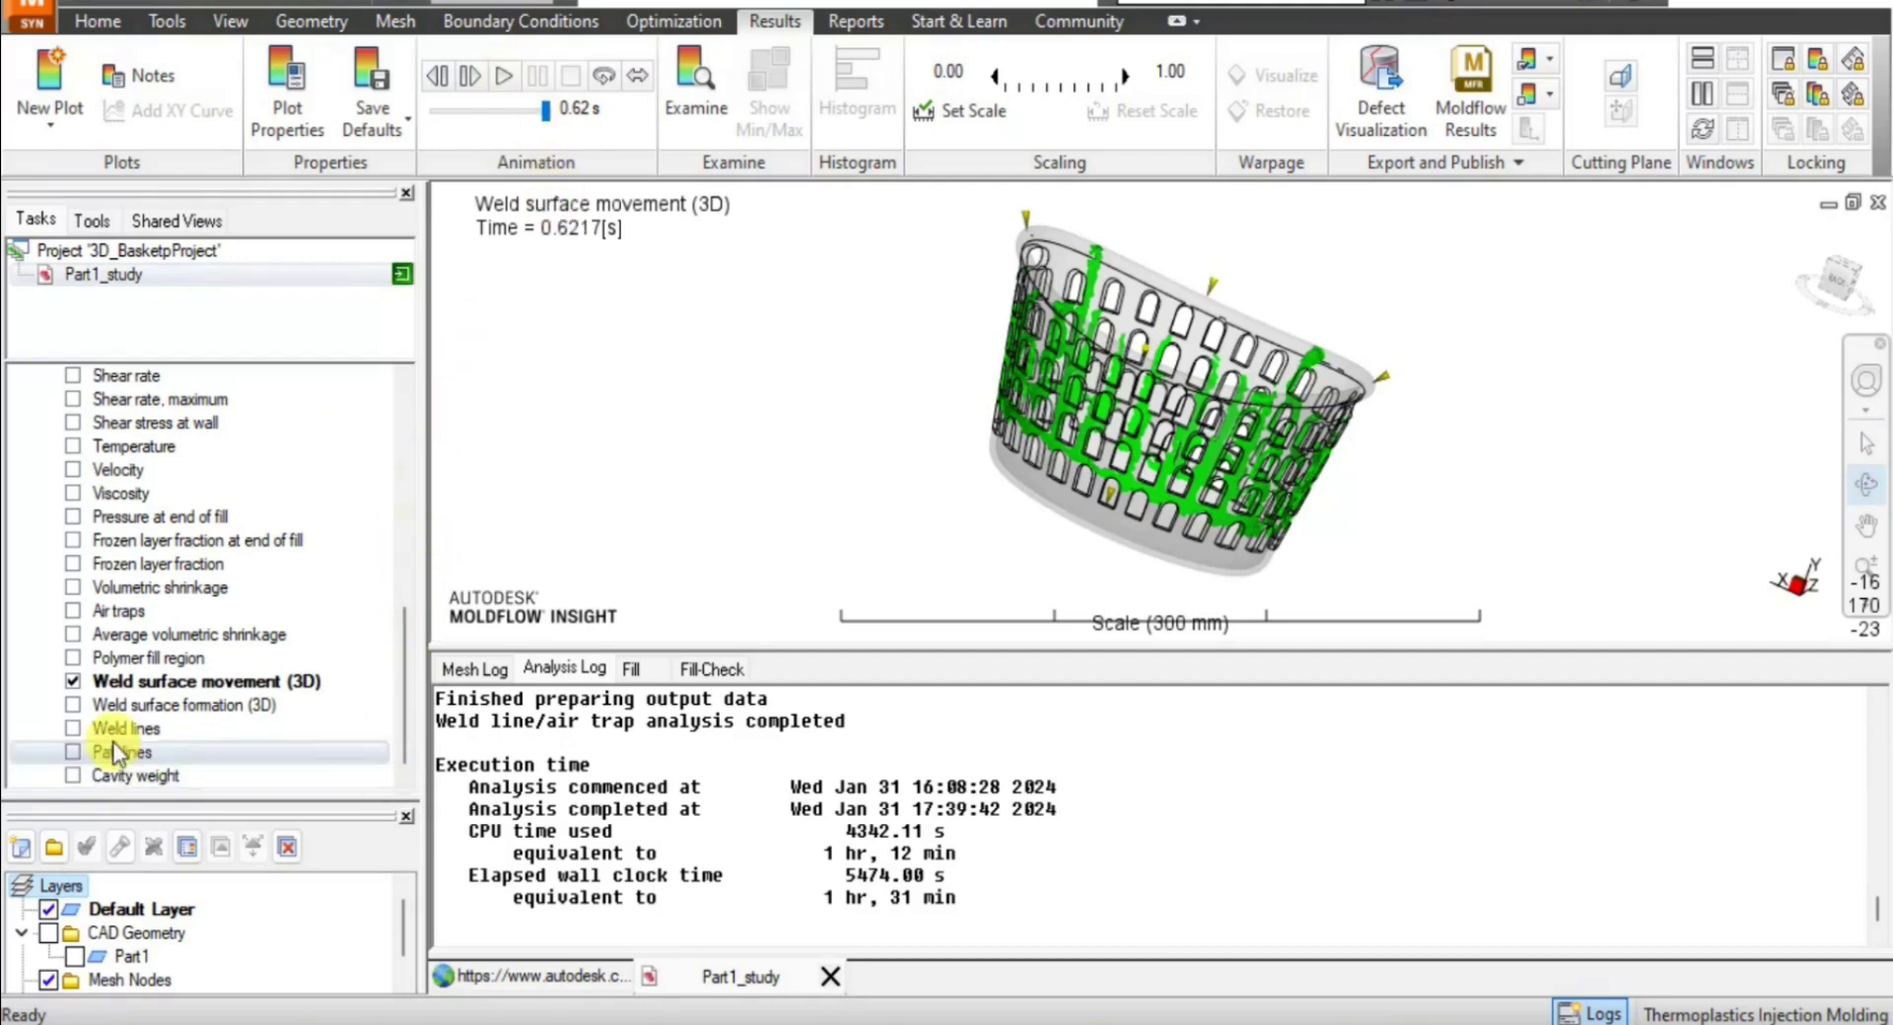
click(72, 706)
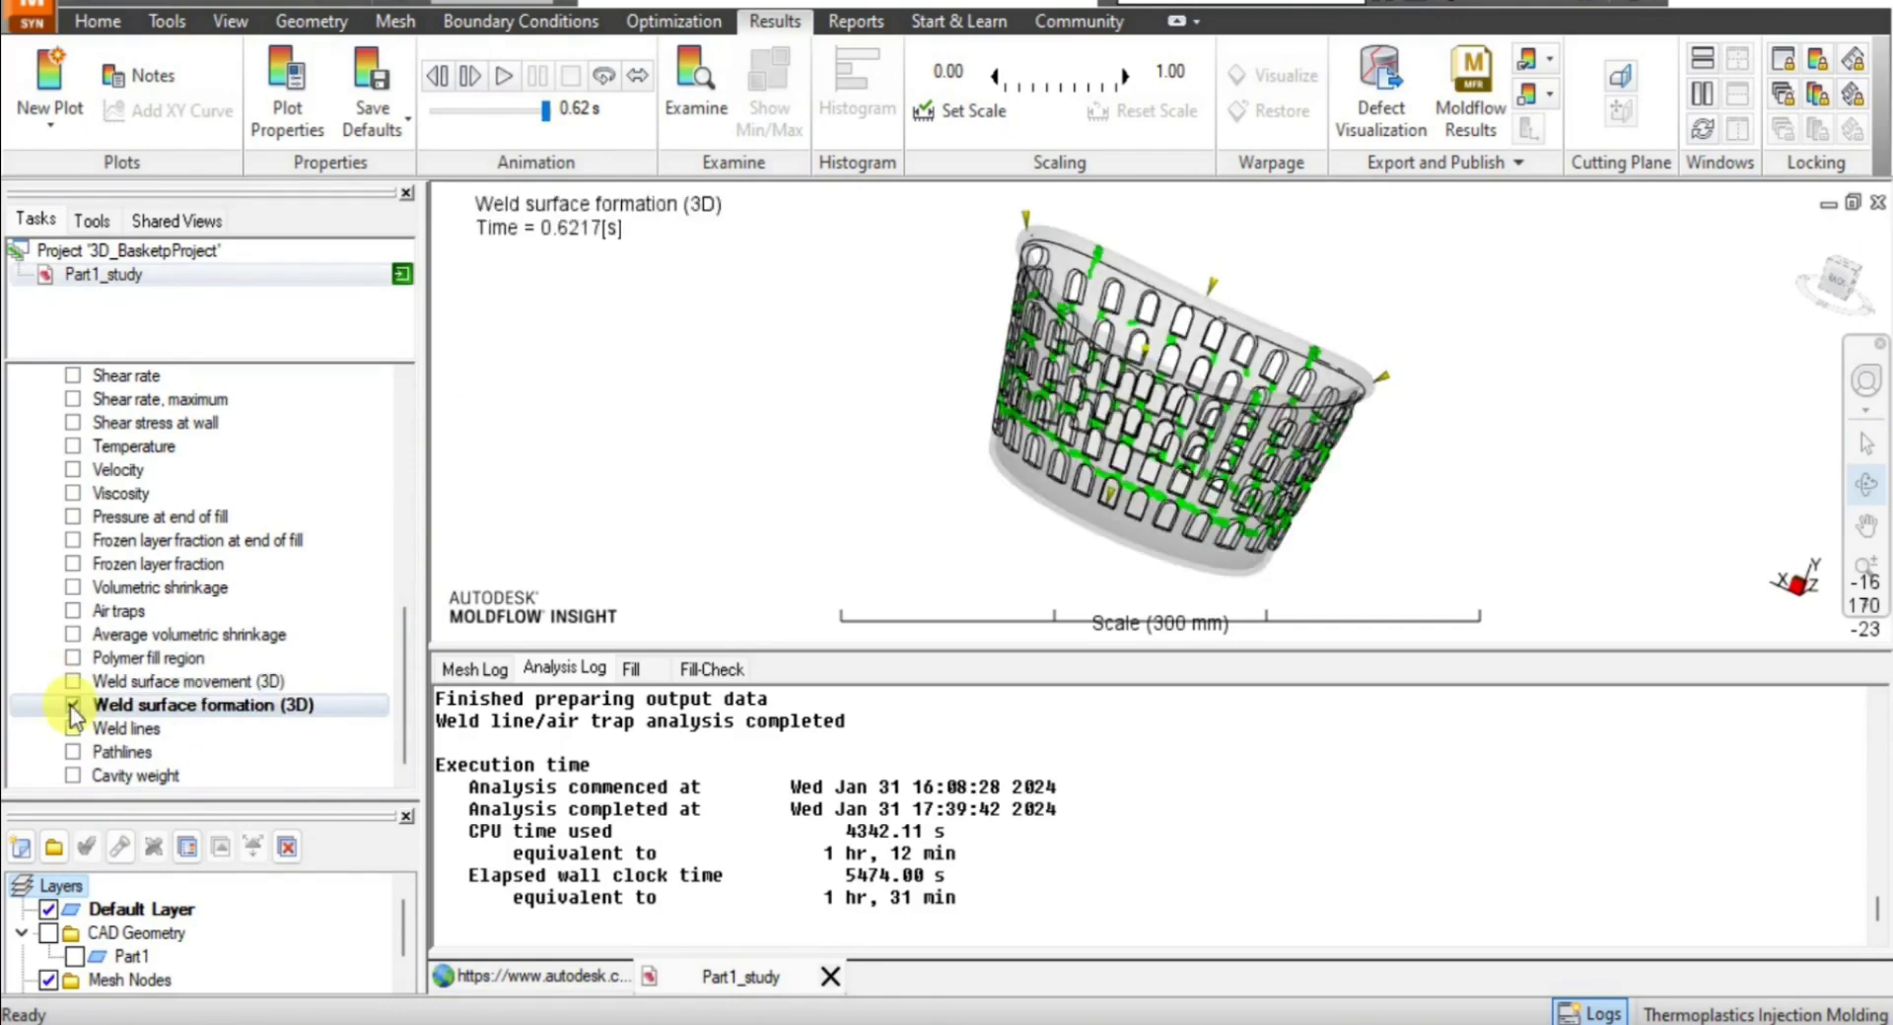
click(500, 71)
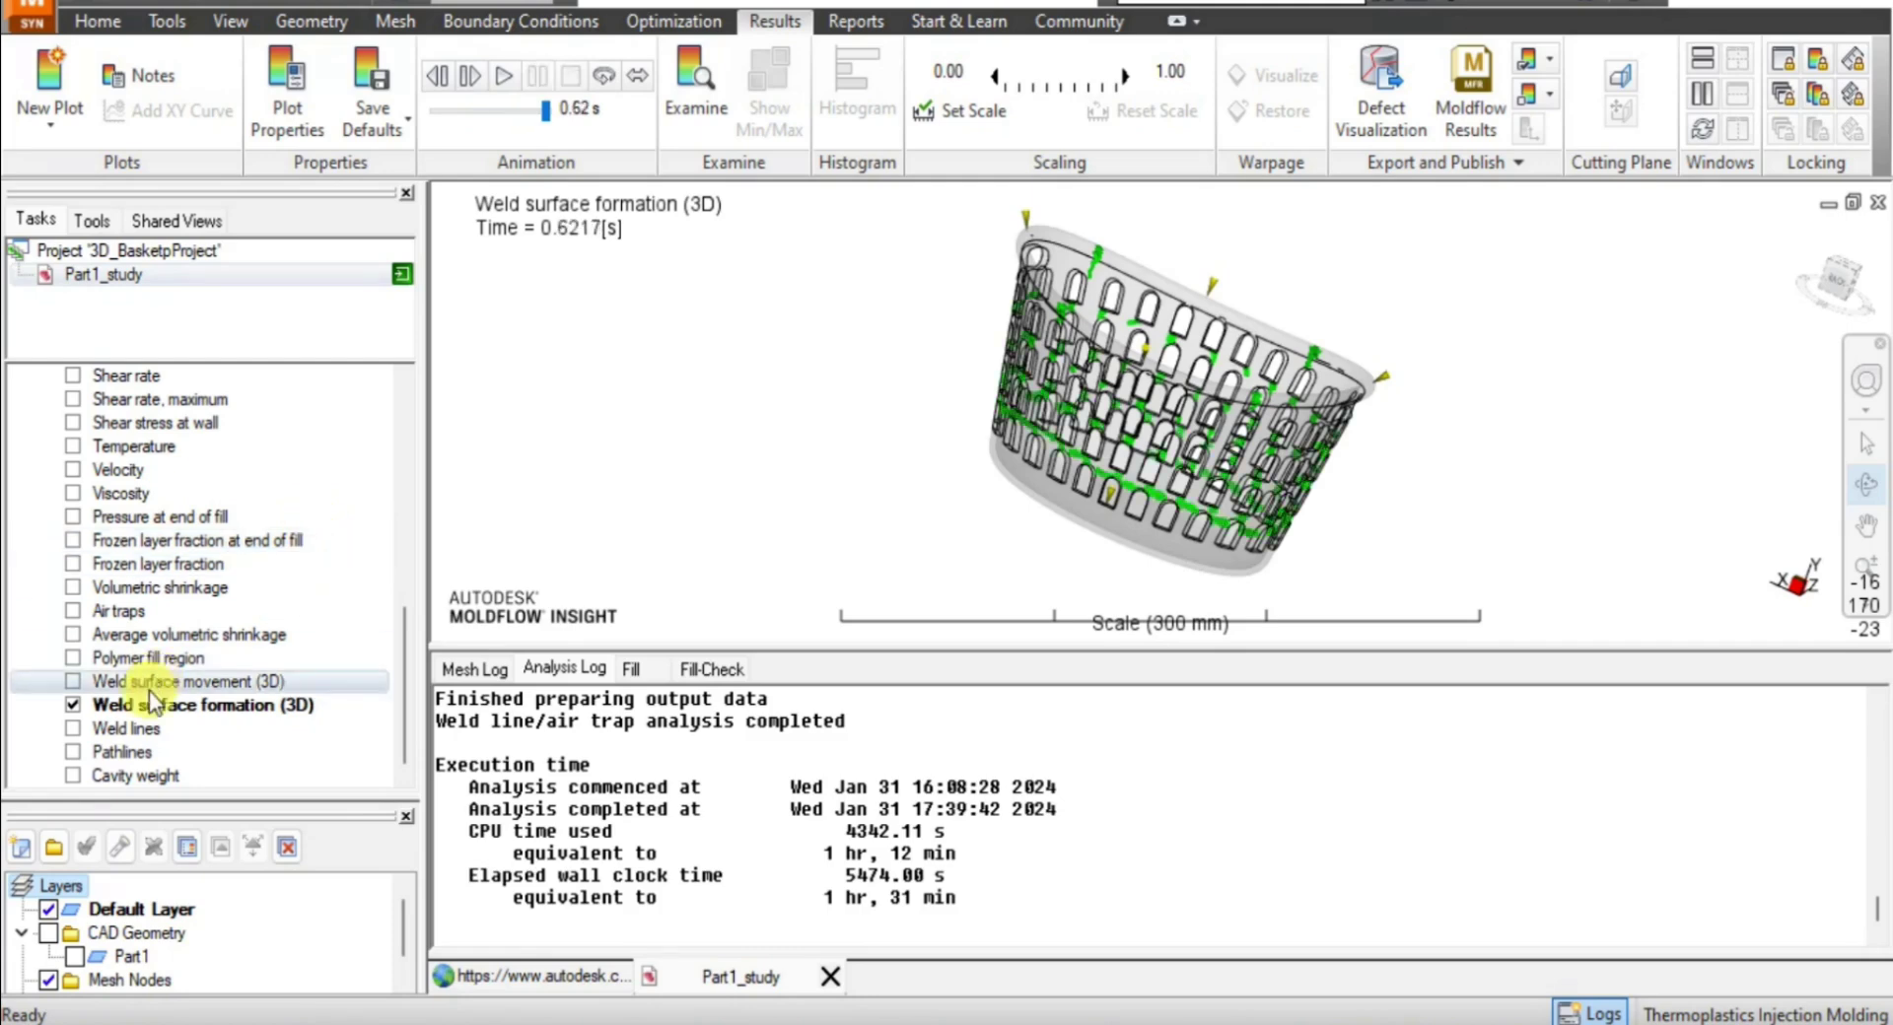
click(72, 730)
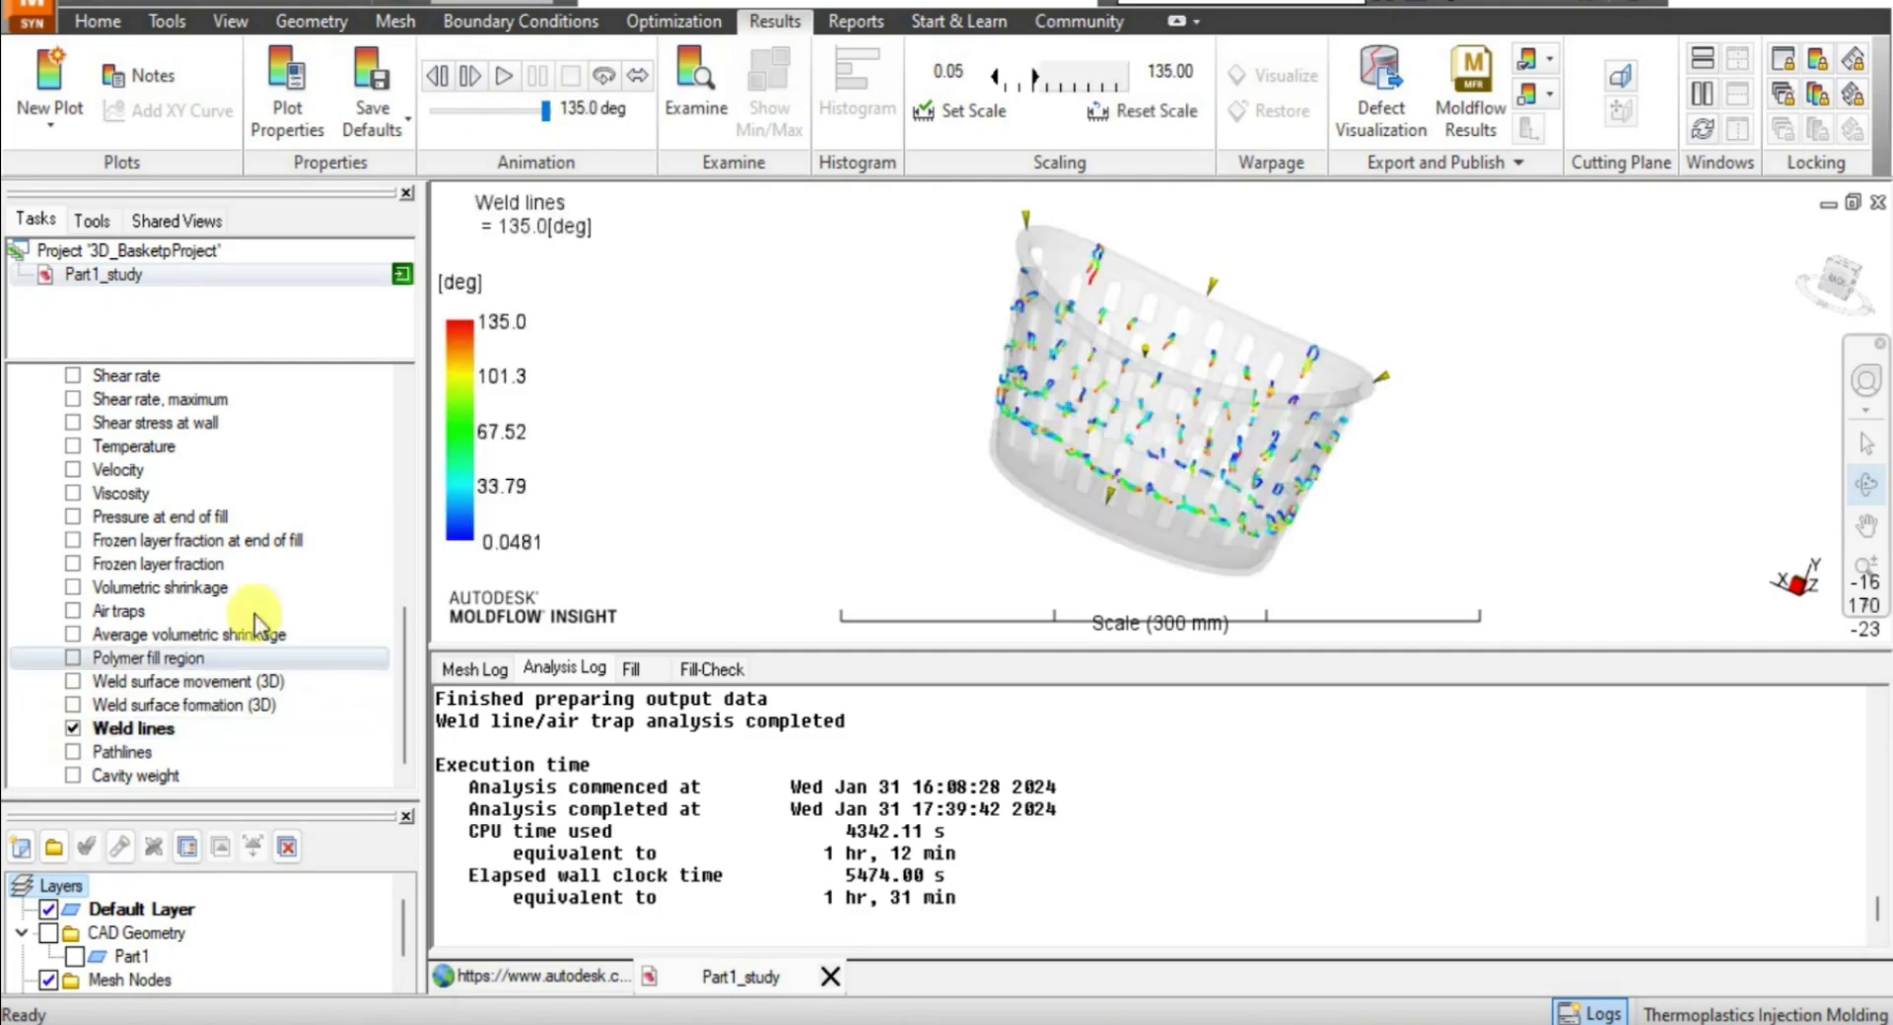
click(505, 79)
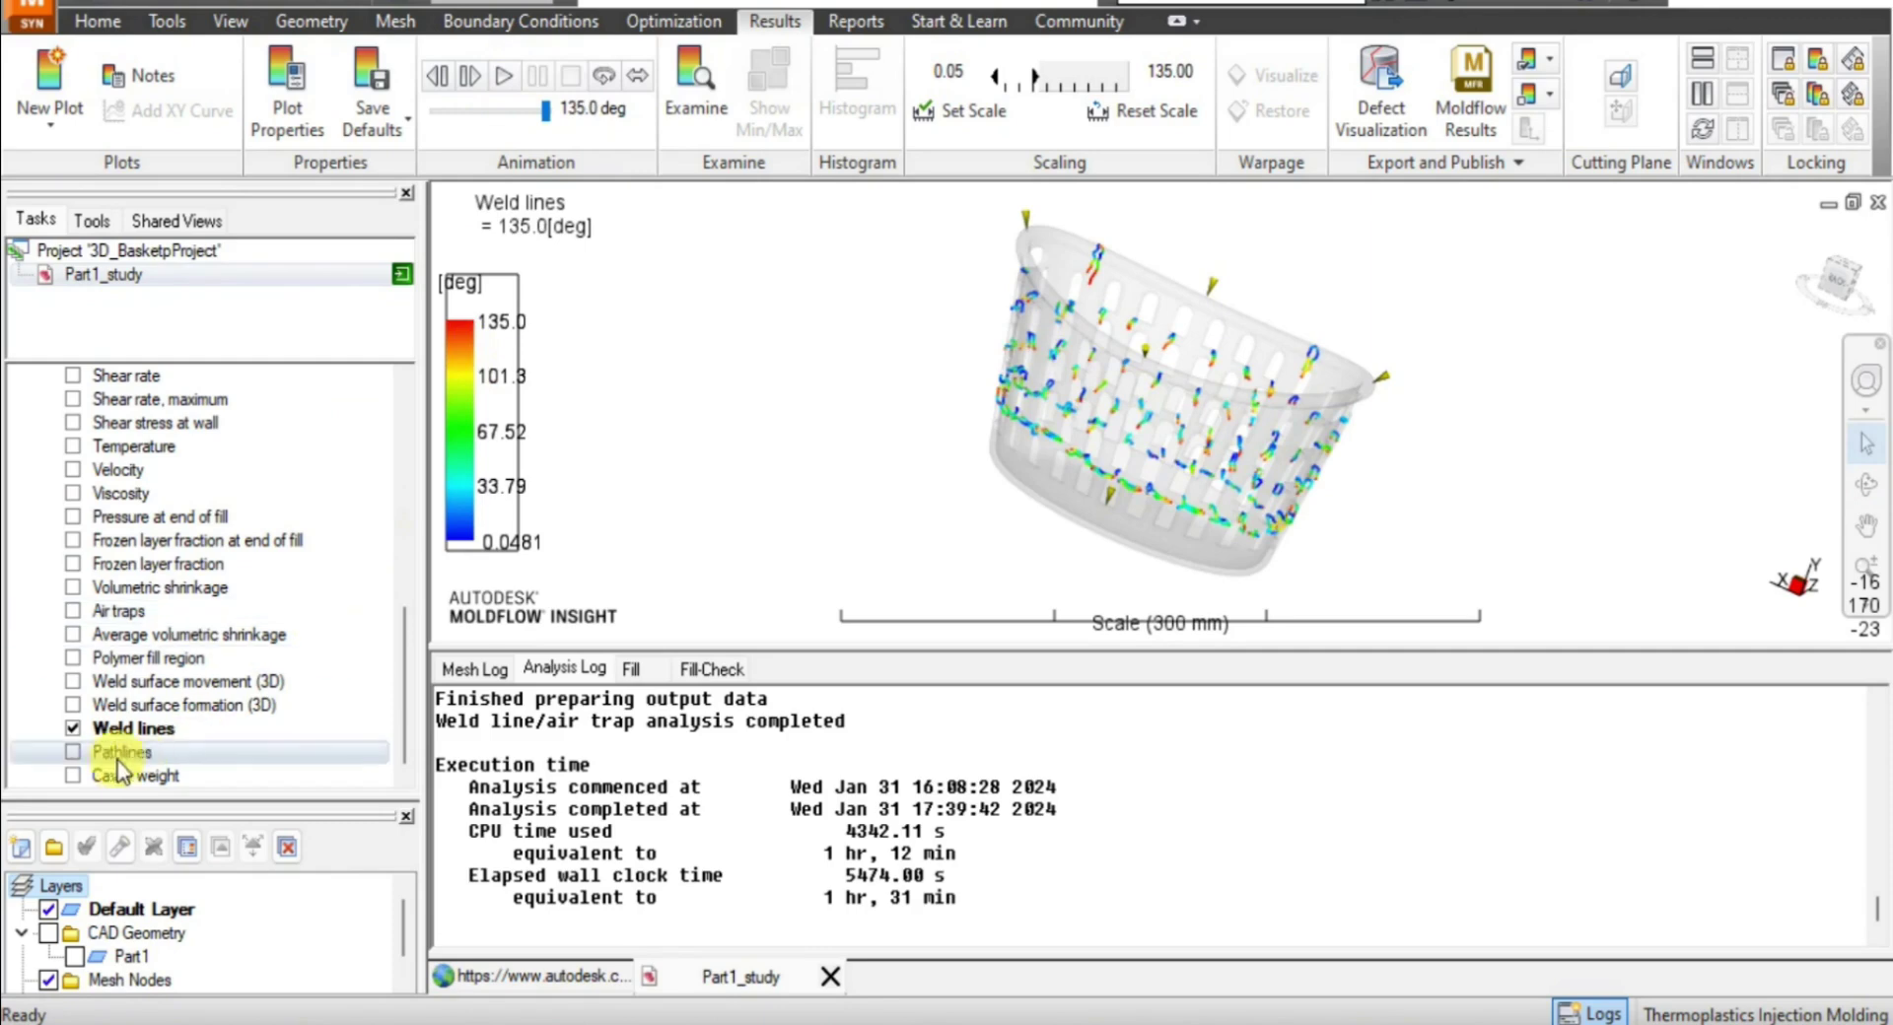
Display the Pathlines result on the basket, leaving its display options as they are, and return to the study tasks.
click(73, 752)
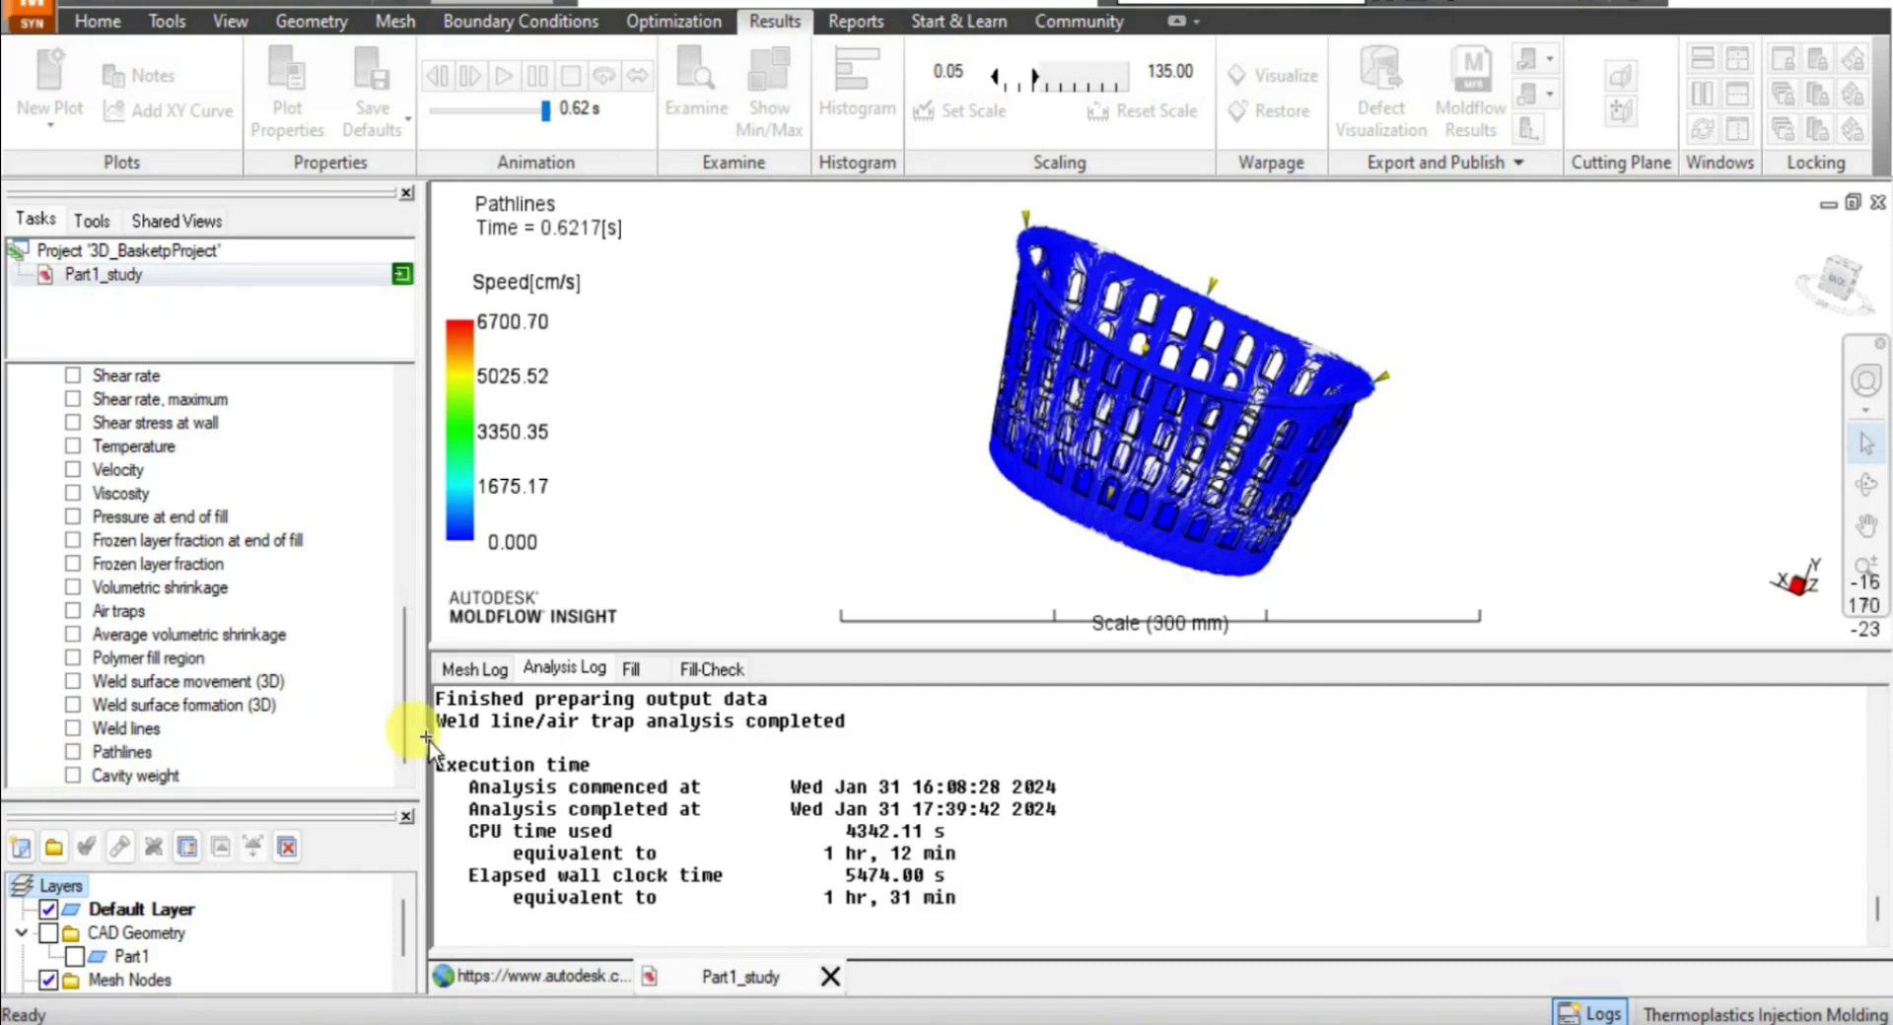
double_click(122, 751)
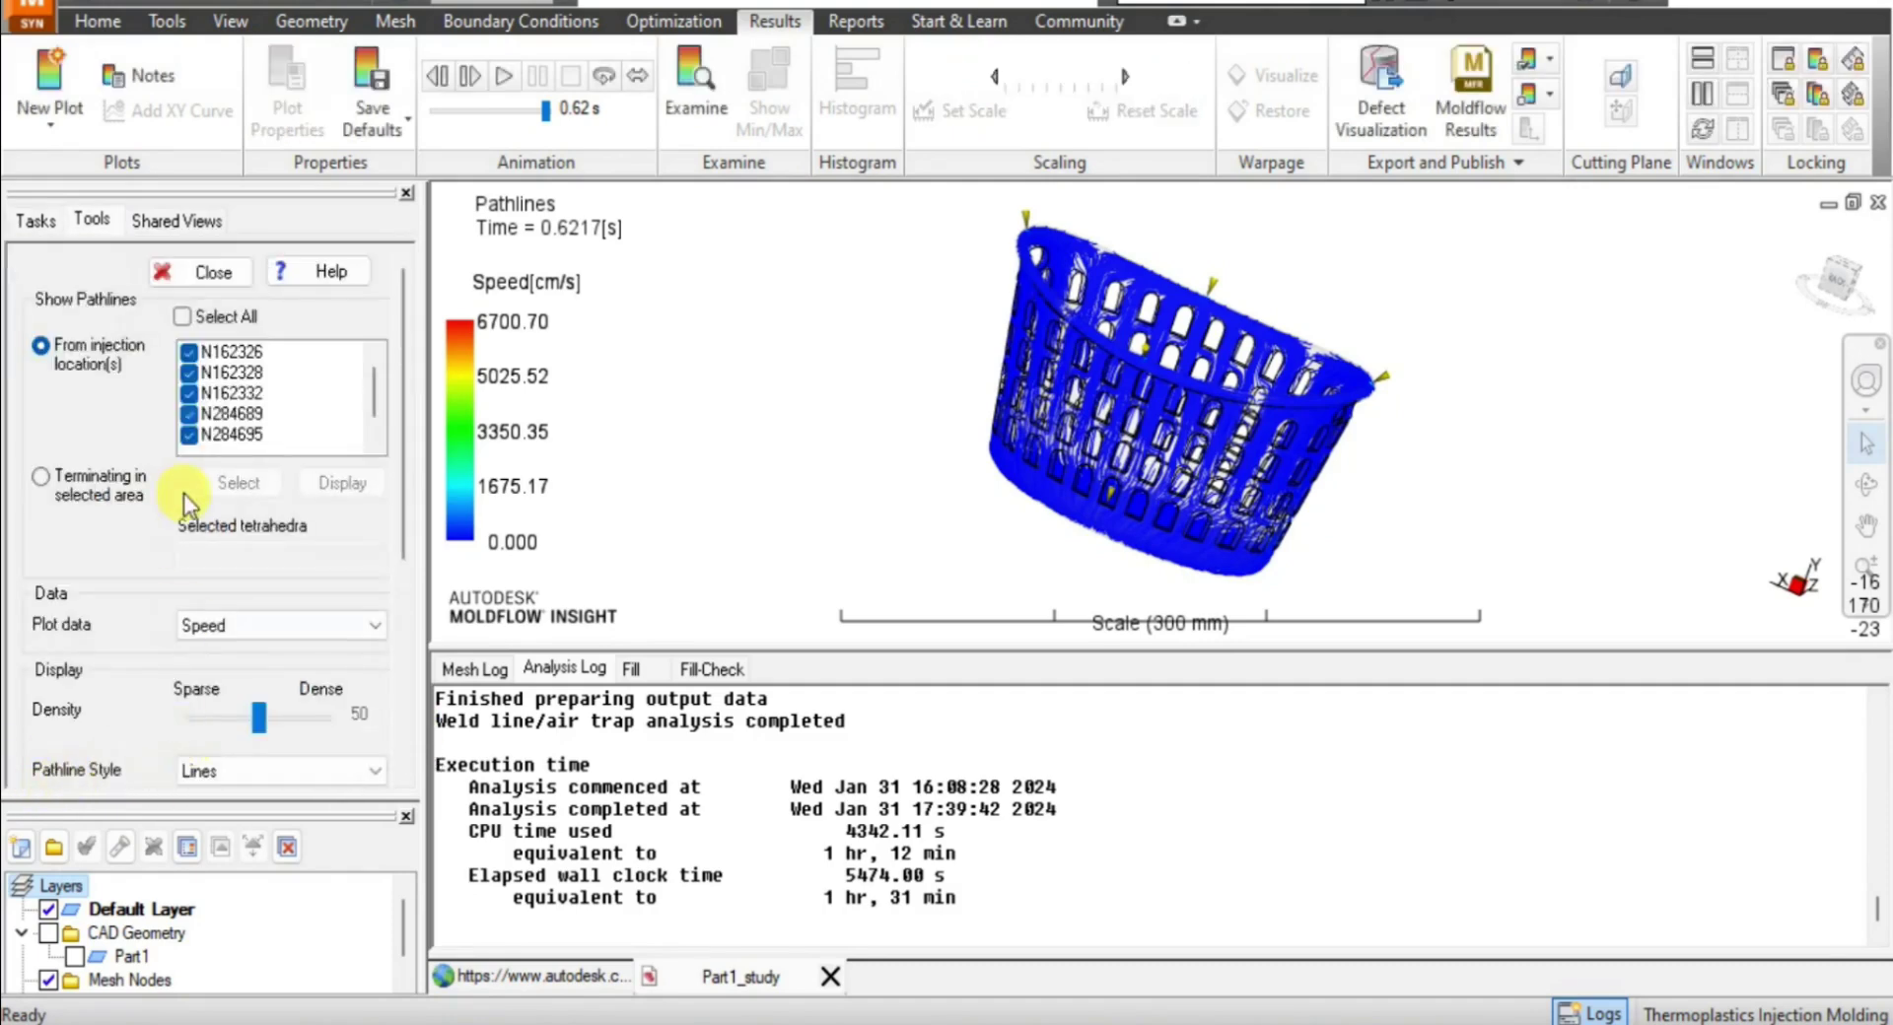
click(36, 219)
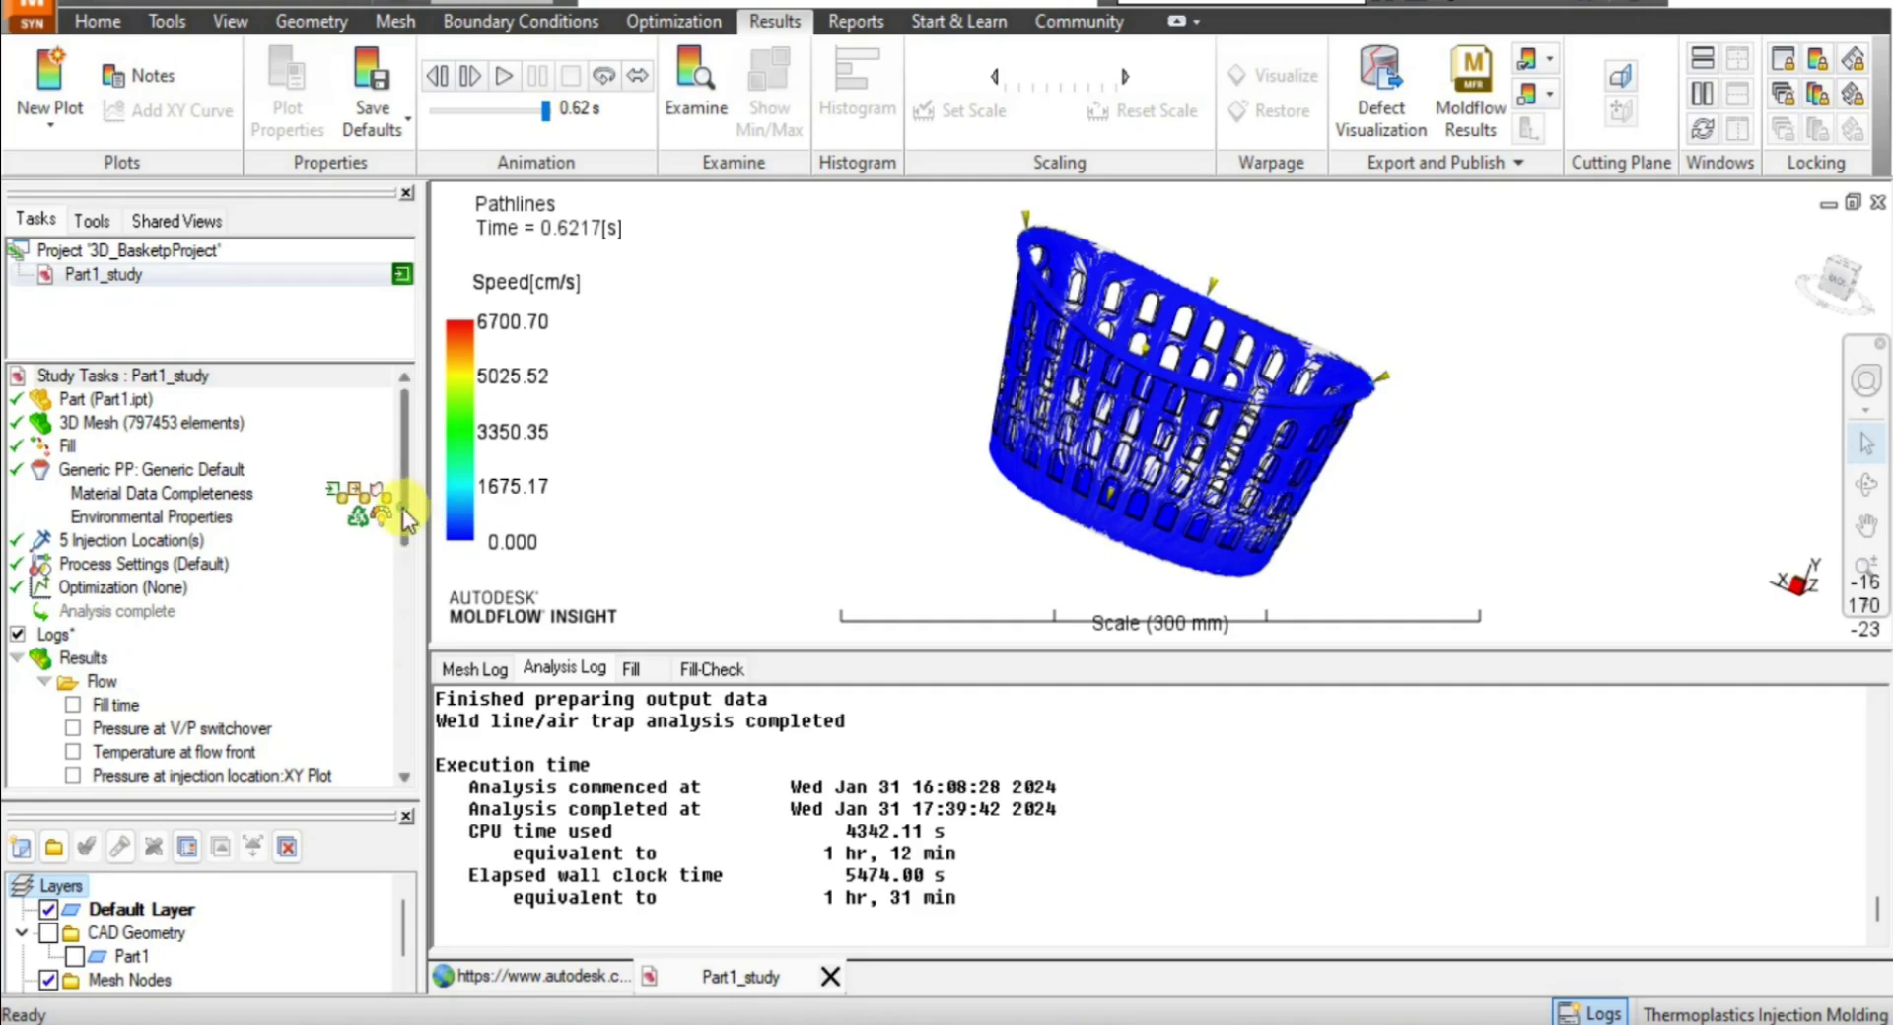
Display the Cavity weight result on the basket and play its animation.
scroll(392, 677, down, 10)
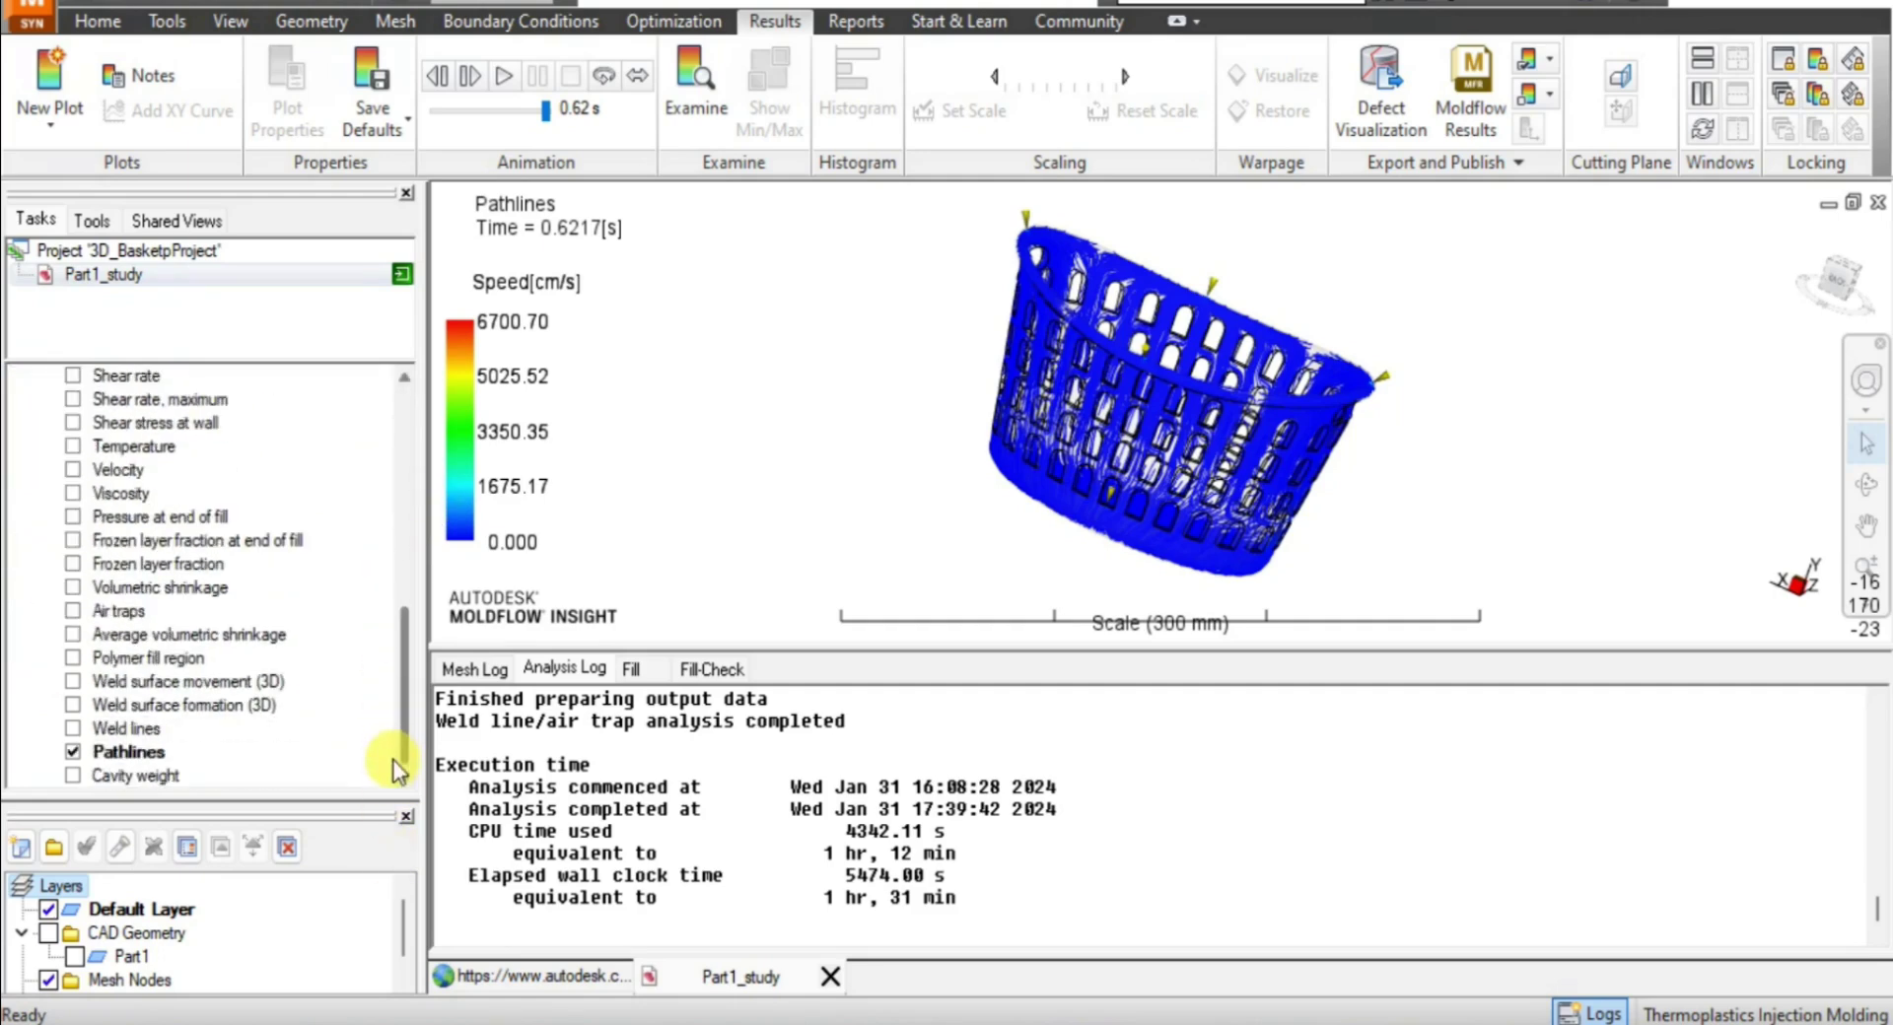
click(70, 776)
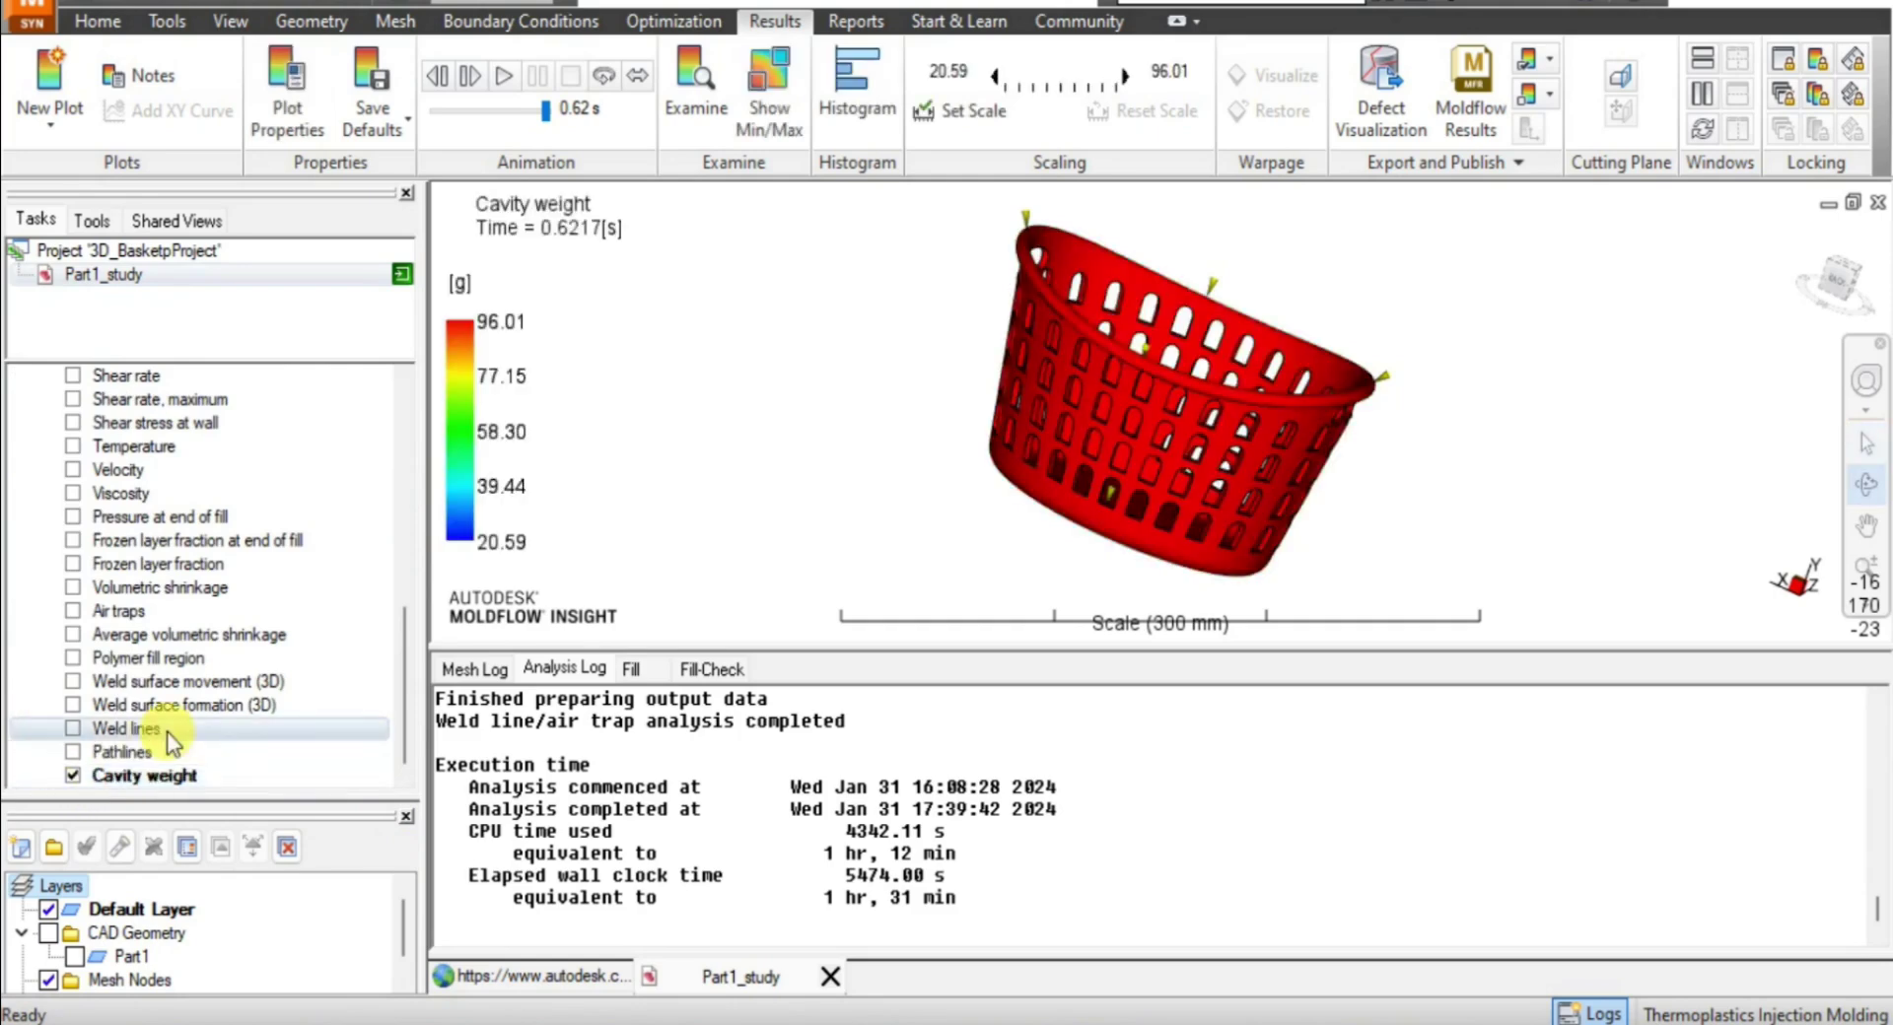
click(501, 79)
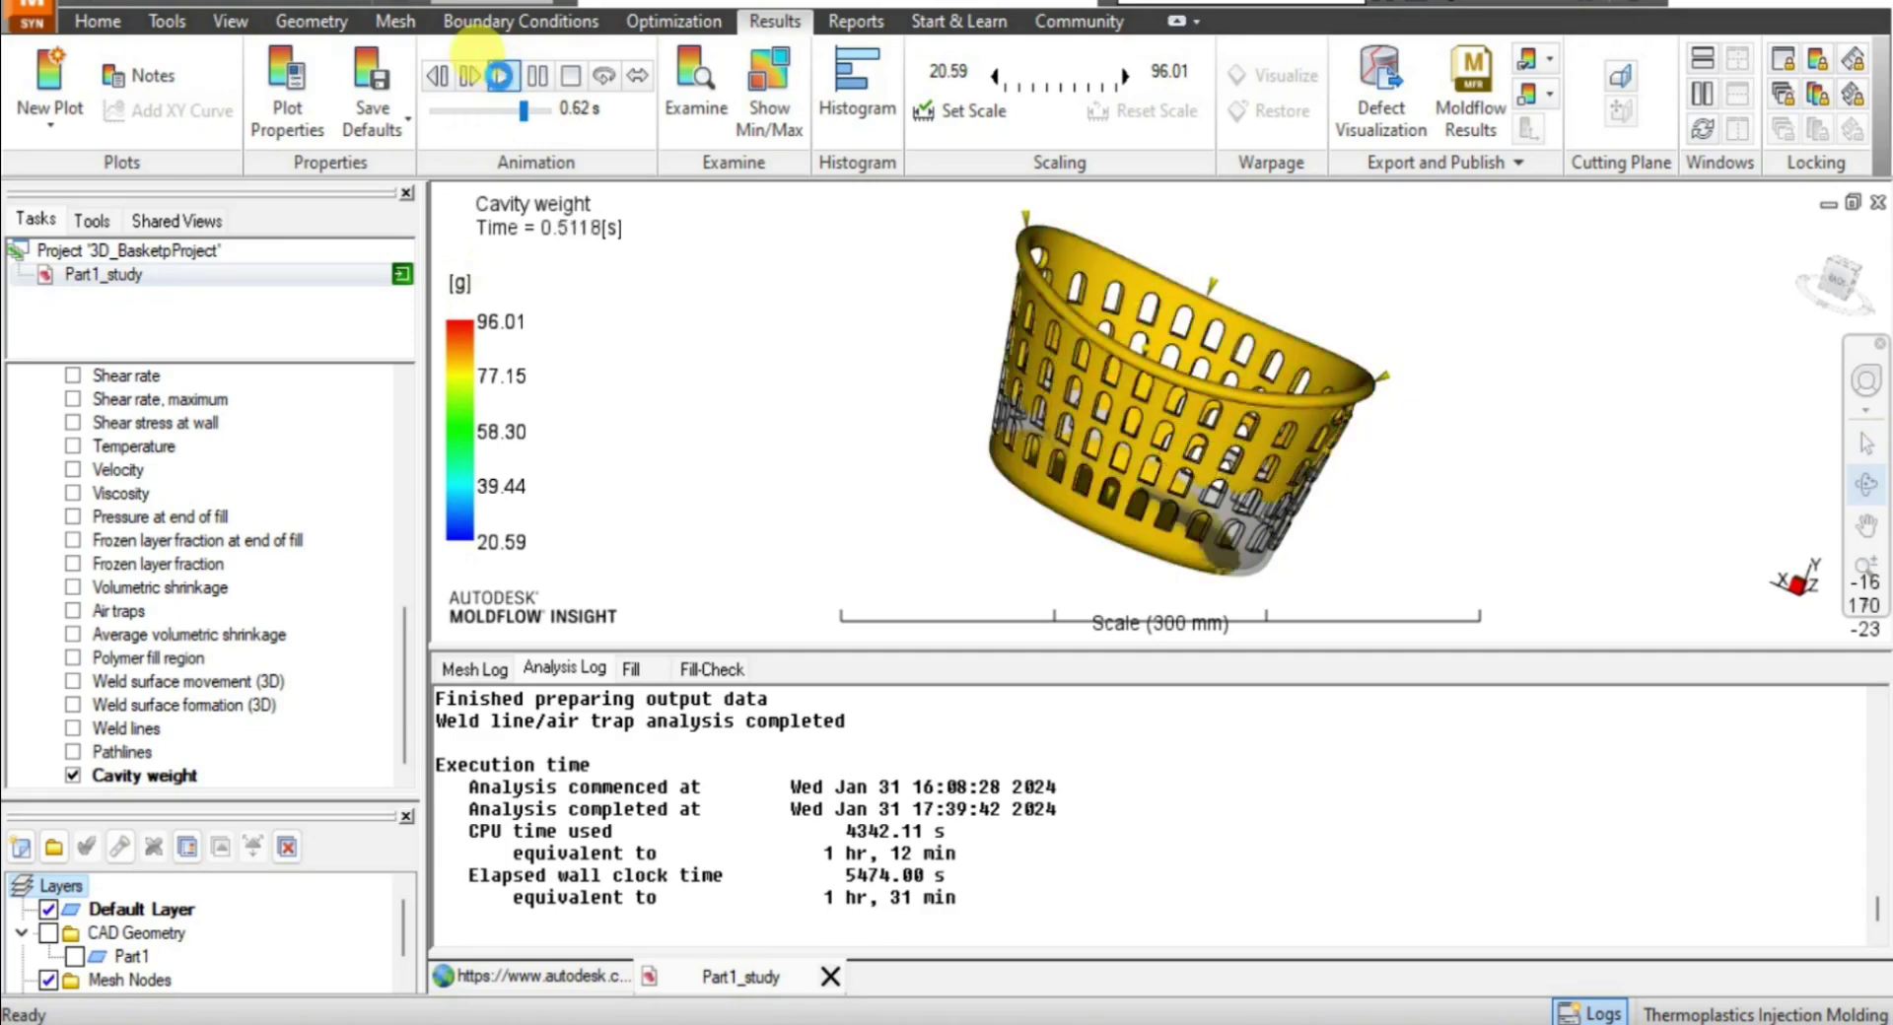
click(503, 79)
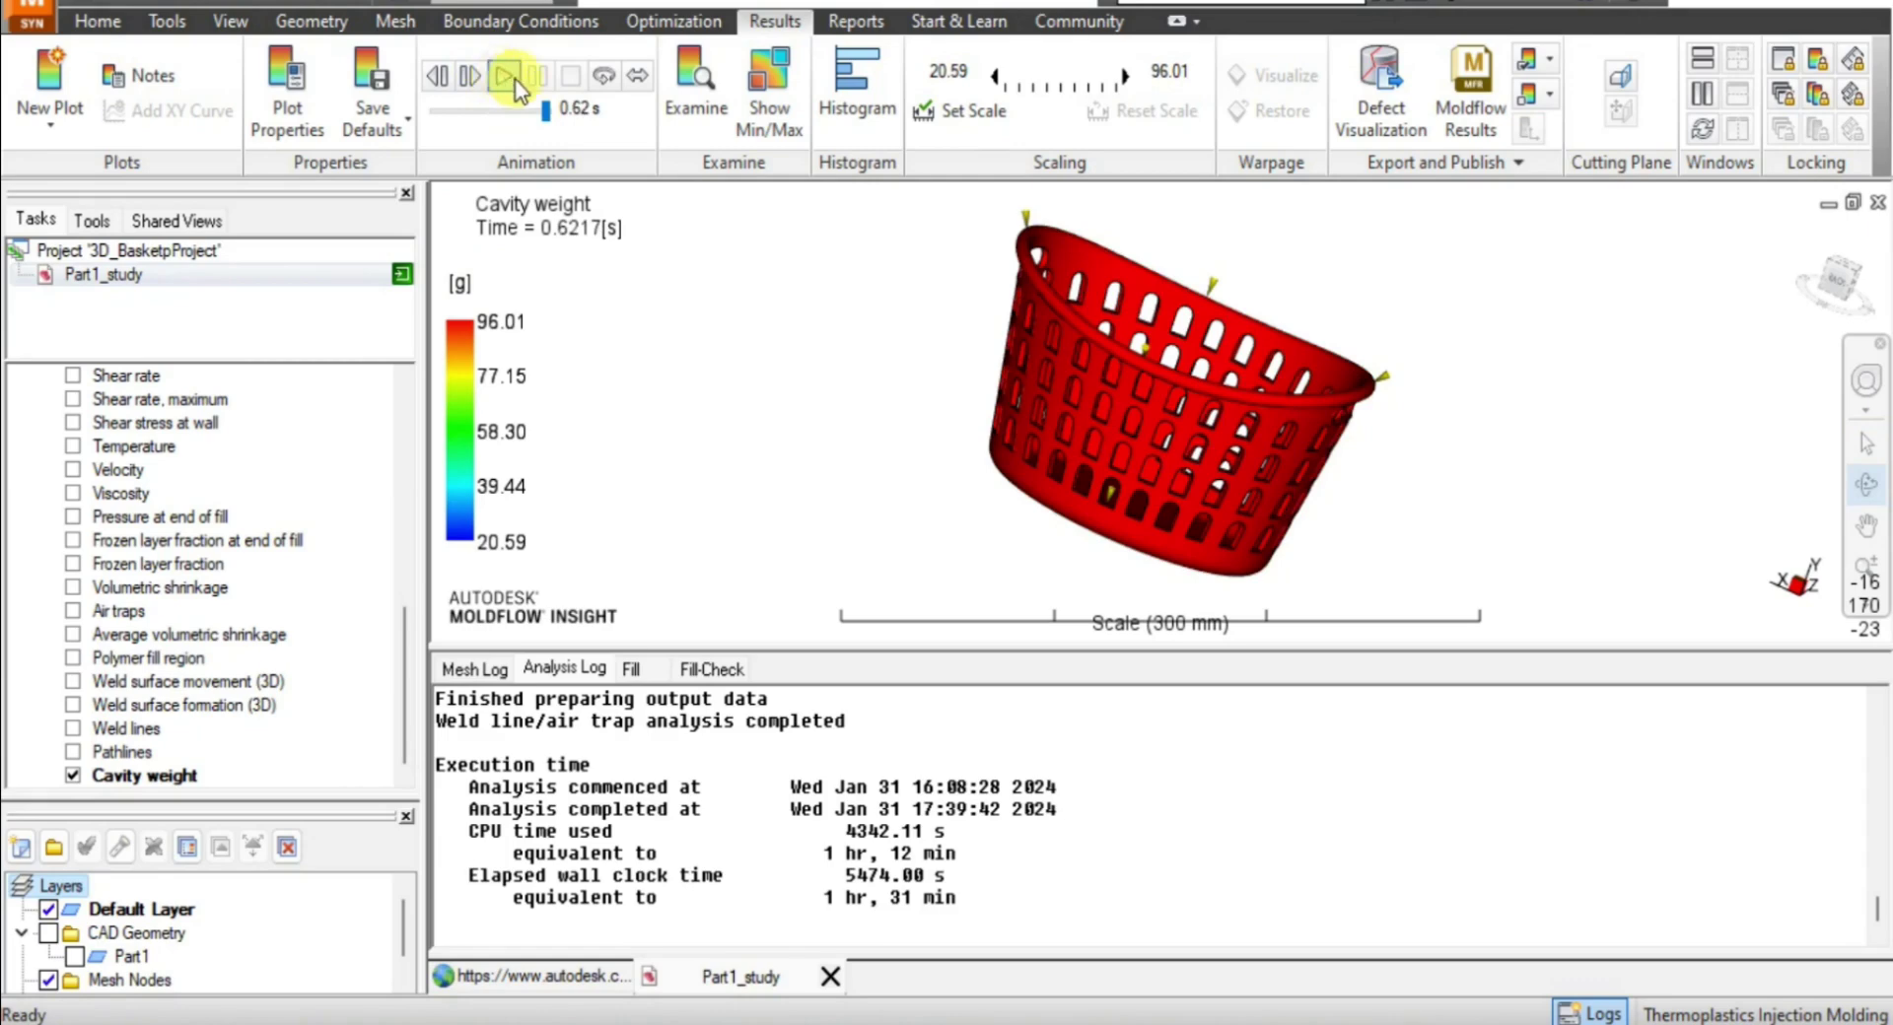